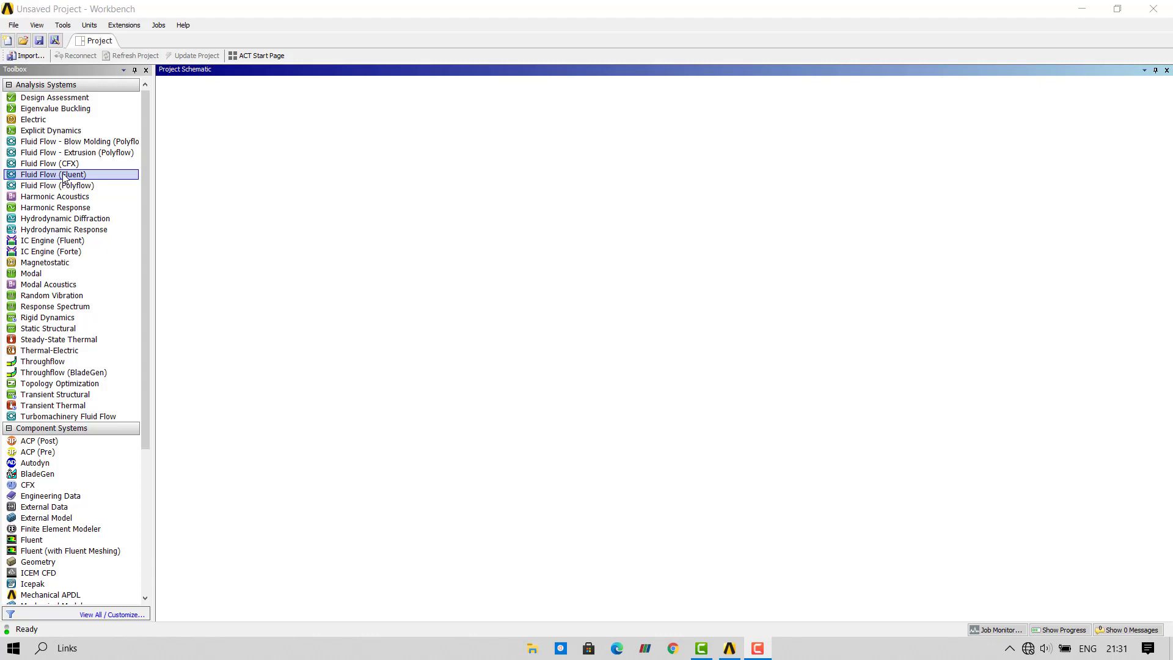
Add a Fluid Flow (Fluent) analysis system to the empty project schematic, keeping its default name.
drag(65, 179, 236, 150)
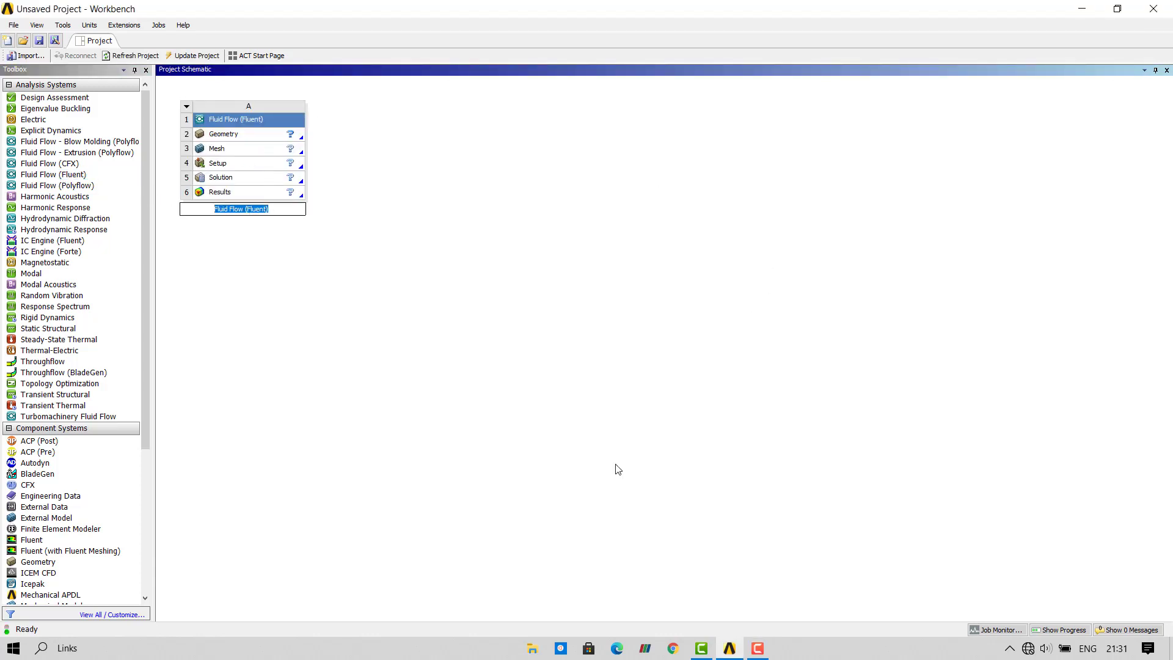
click(266, 148)
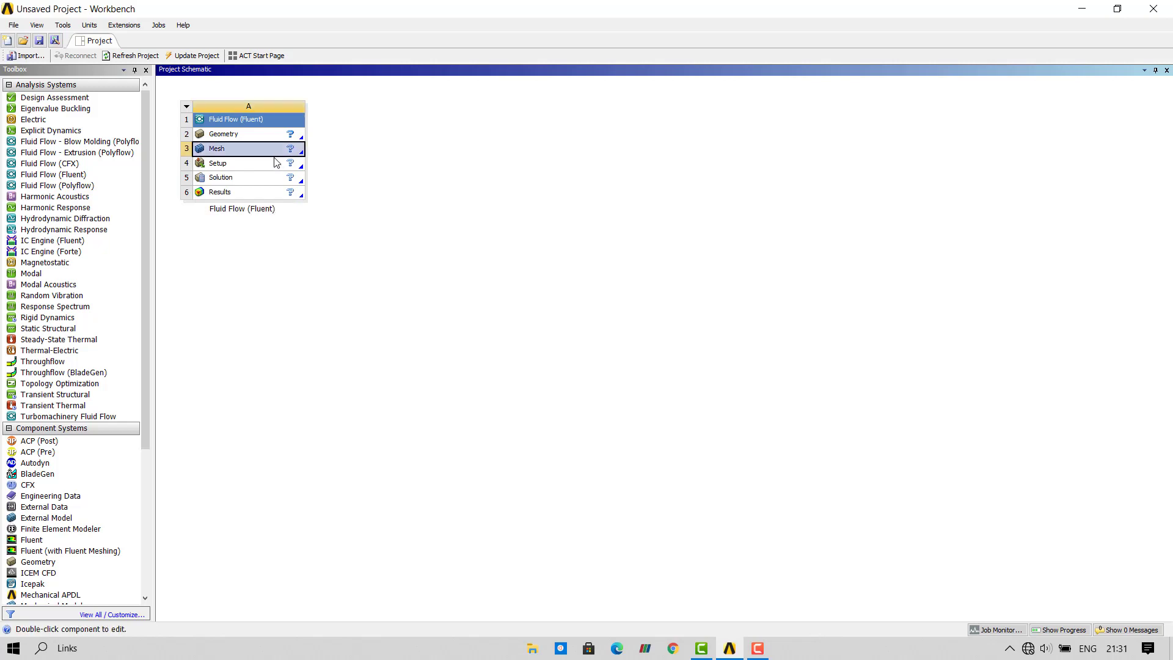
click(274, 161)
click(270, 177)
click(272, 194)
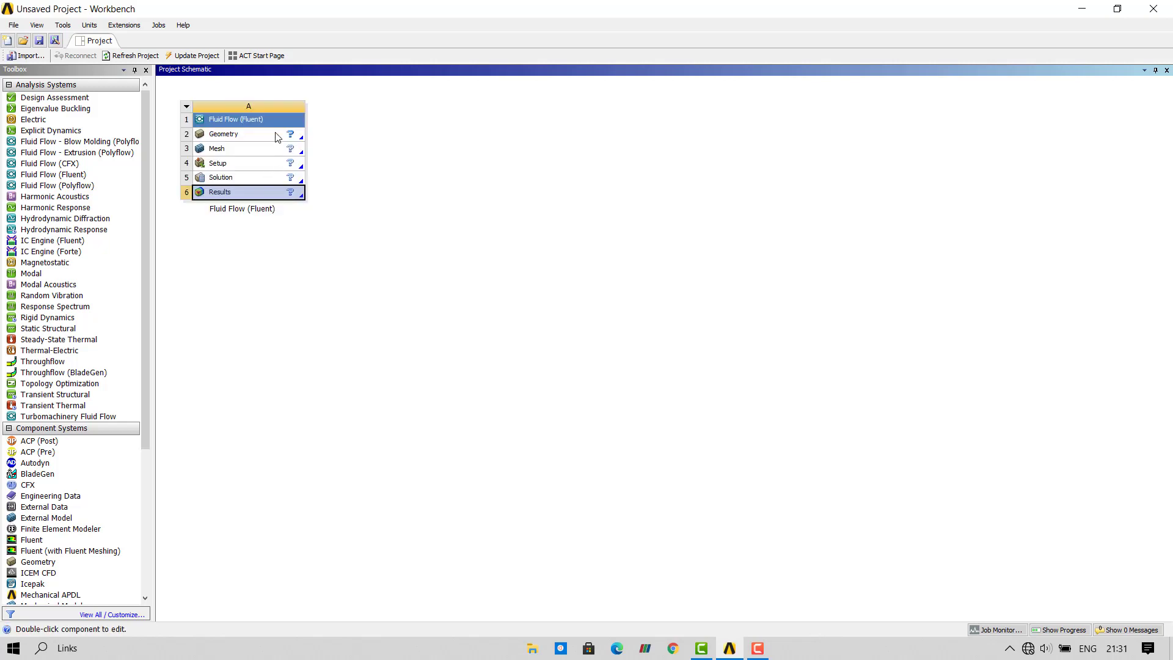
click(276, 137)
click(270, 153)
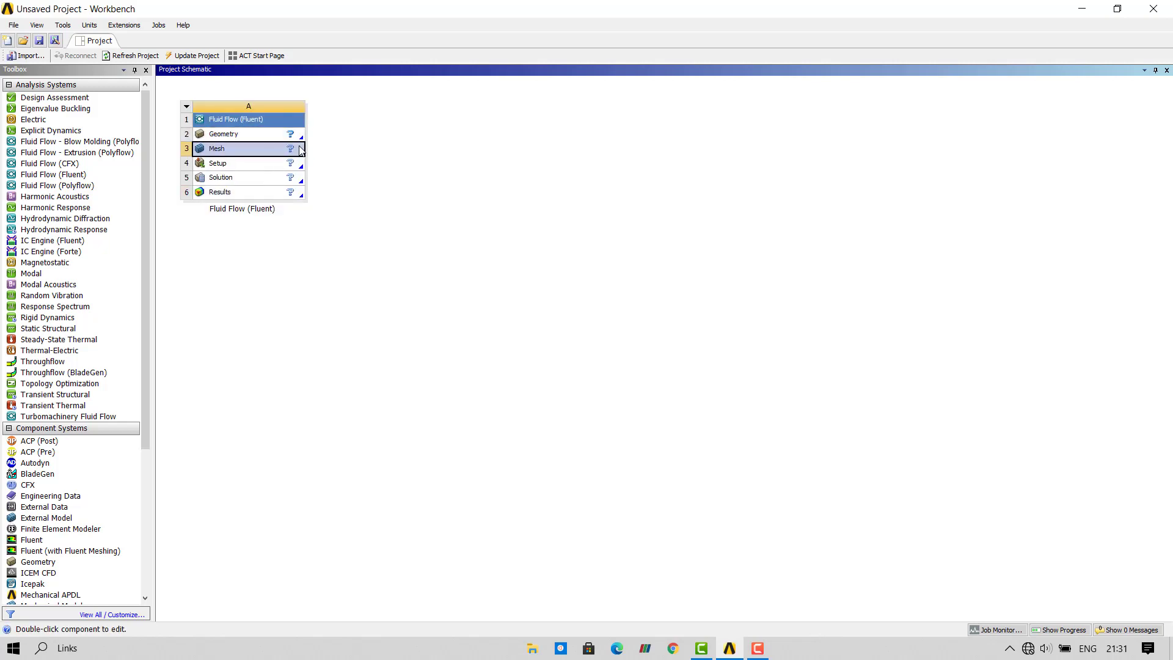
click(271, 137)
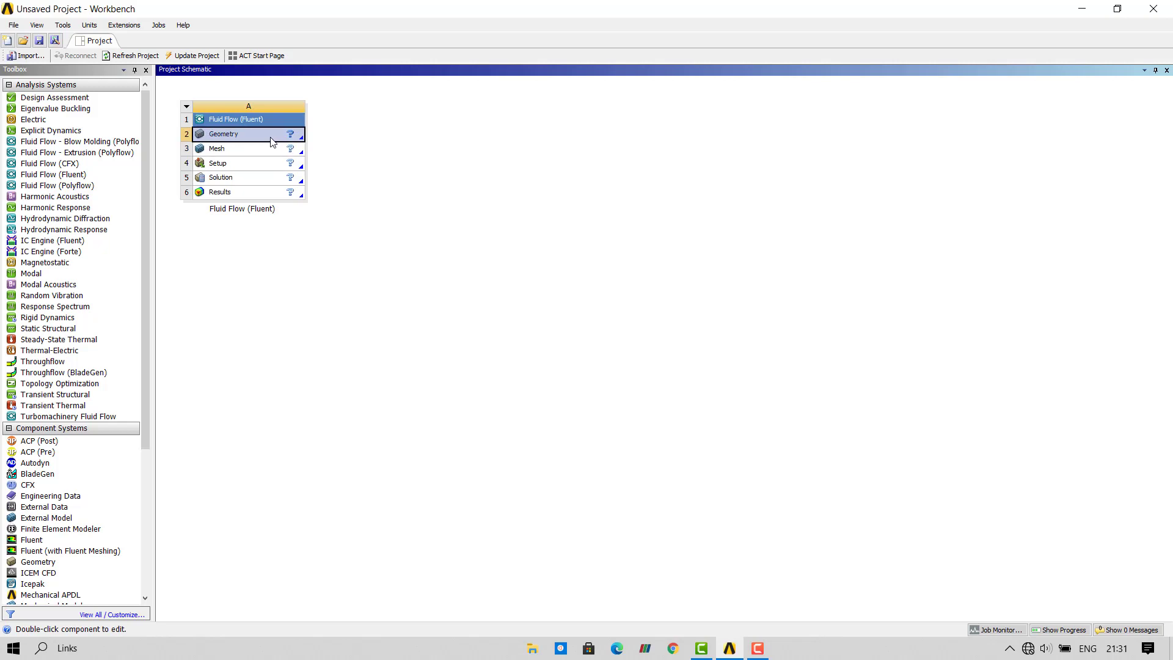
click(253, 163)
click(259, 191)
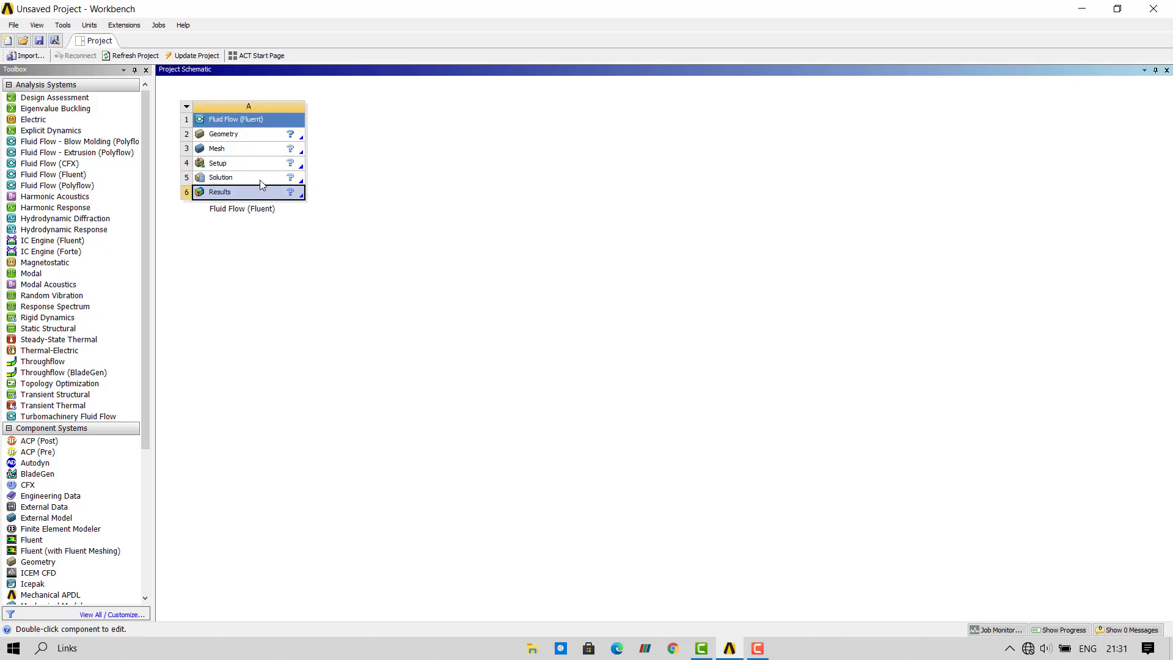
click(261, 182)
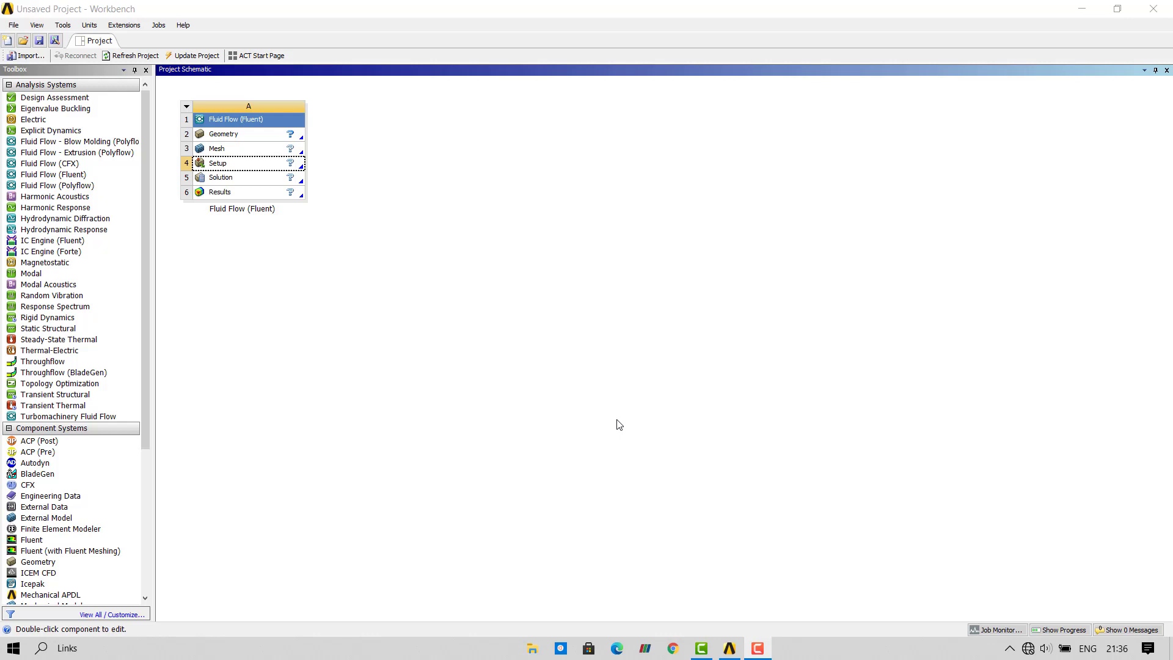
click(253, 150)
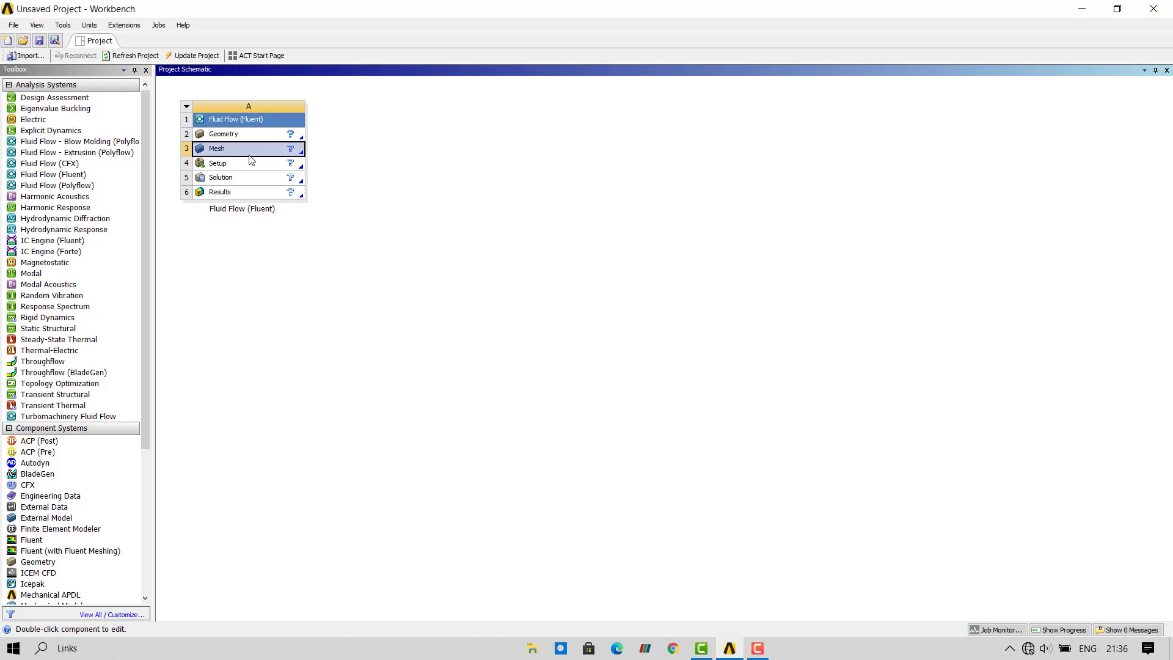
click(248, 166)
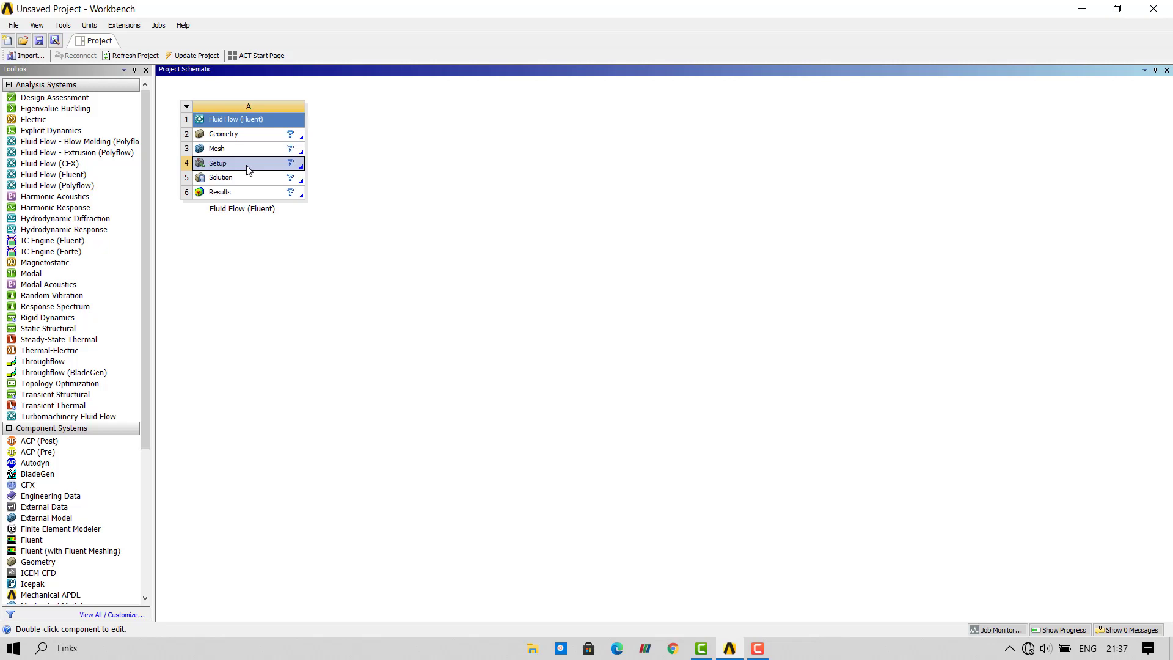
click(261, 194)
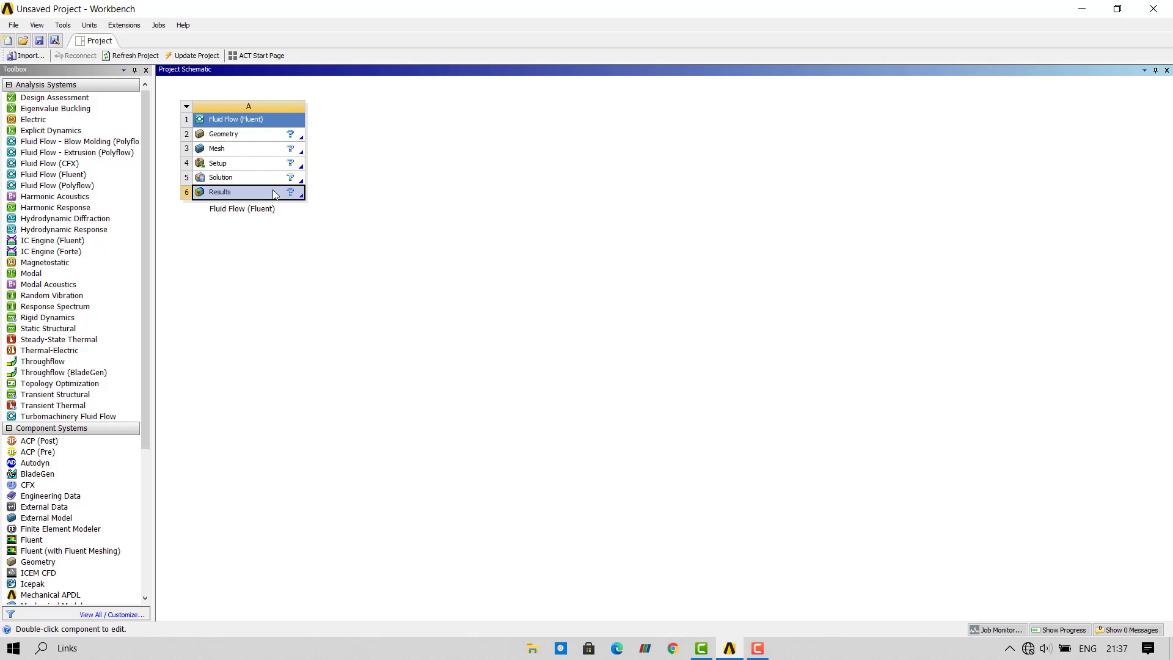
Start a new DesignModeler geometry from the Geometry cell of the Fluid Flow (Fluent) system.
click(256, 140)
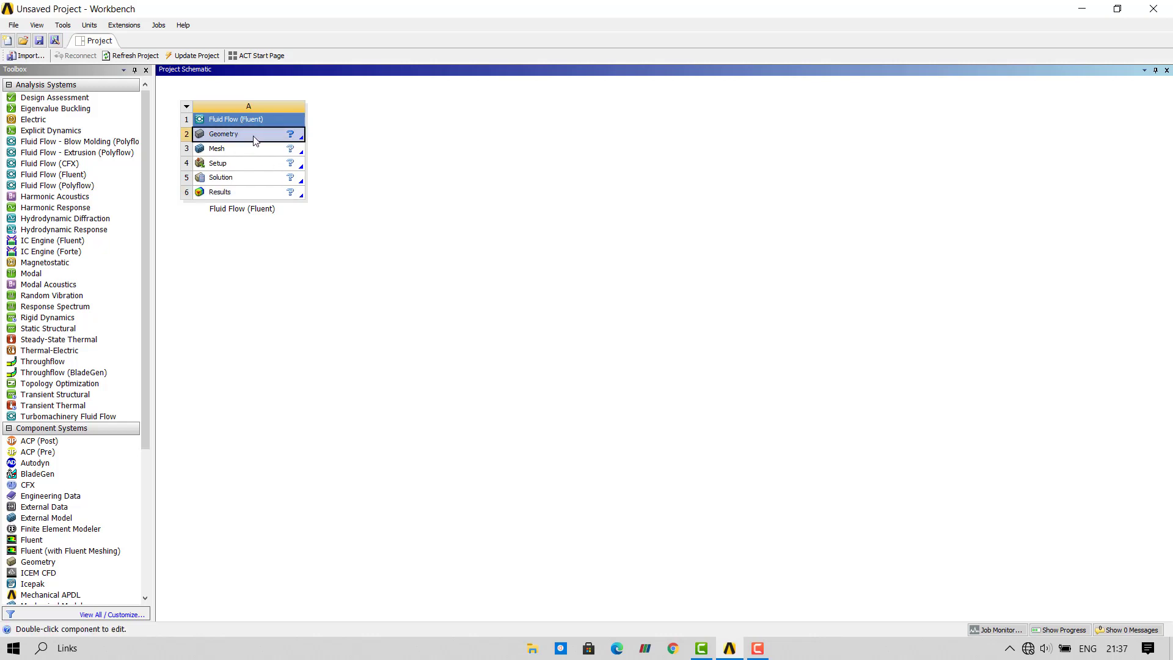
right_click(254, 137)
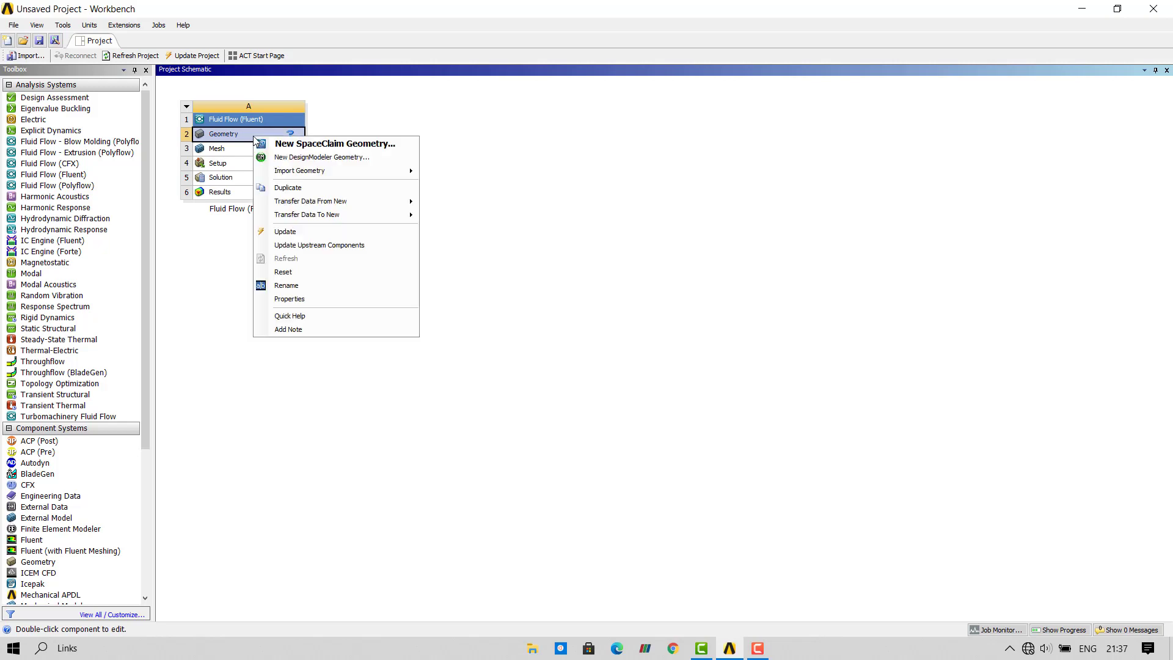
click(318, 157)
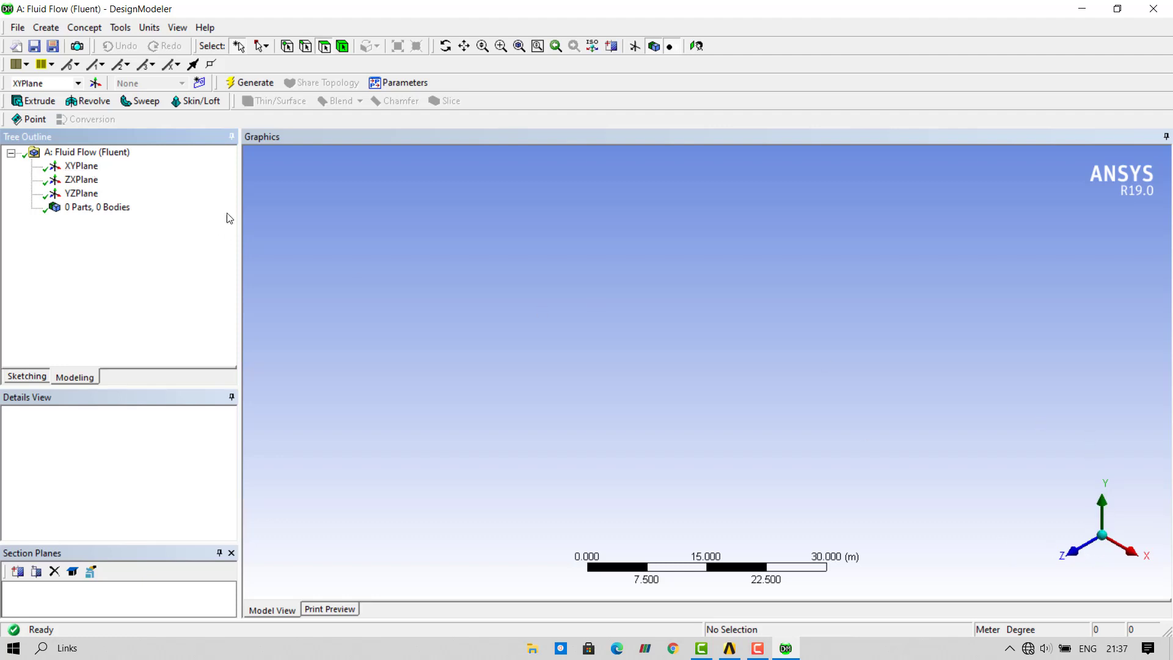
Create a sphere primitive on the XYPlane at the origin with the default 1 m radius and generate it.
click(85, 193)
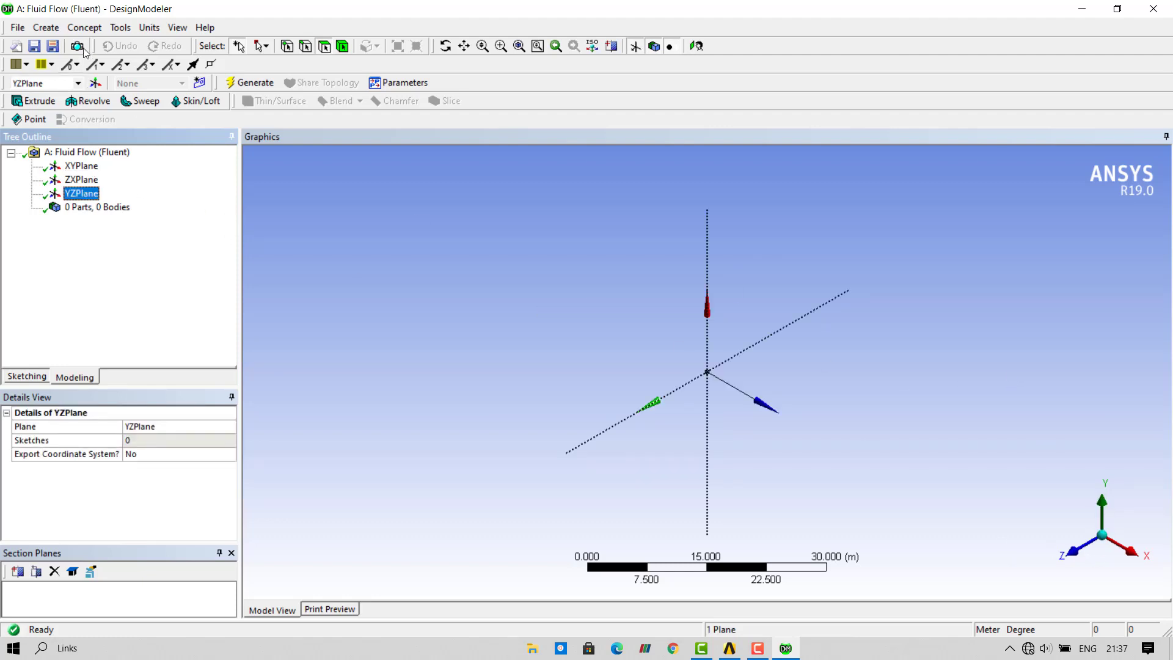
click(46, 28)
mouse_move(137, 337)
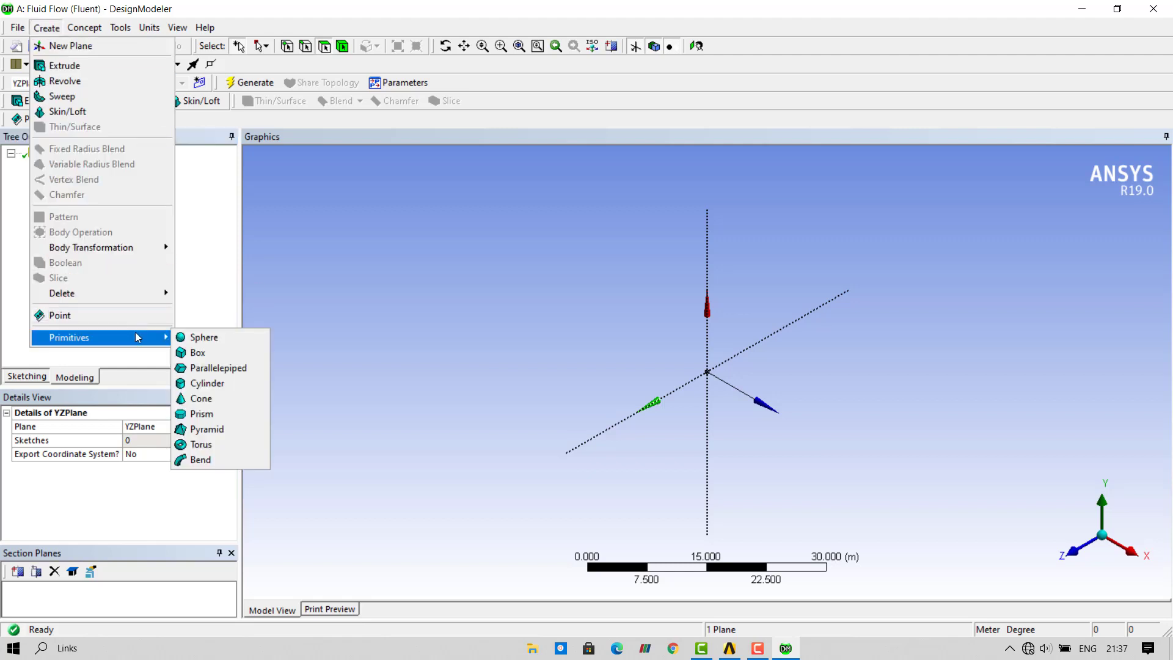
click(203, 337)
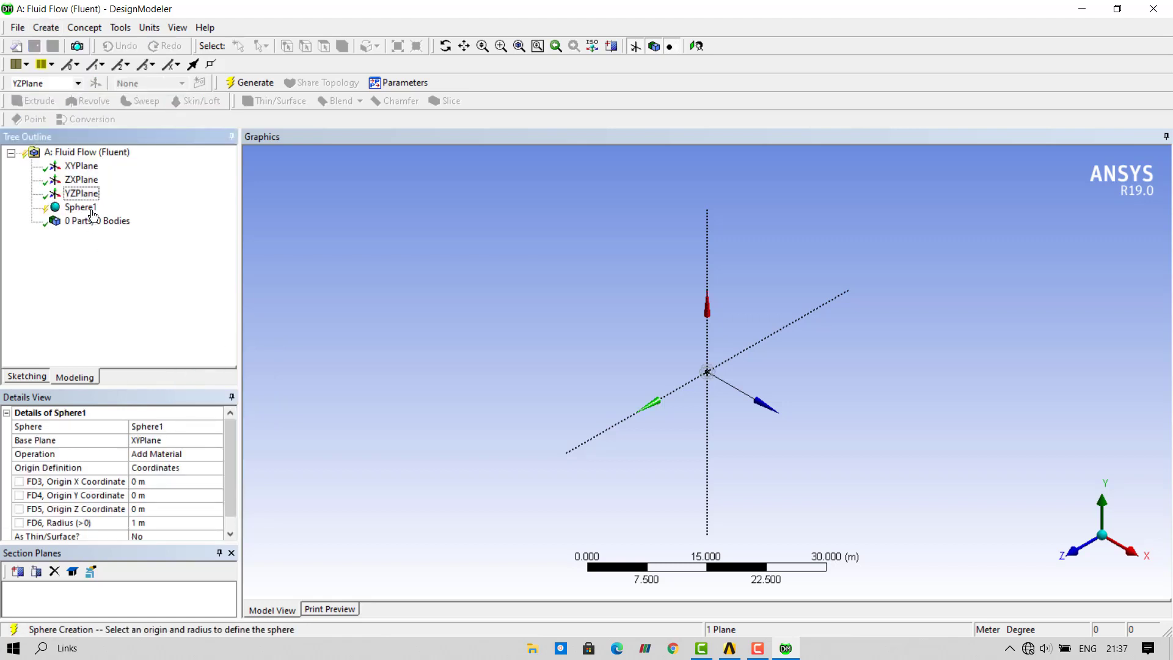
click(250, 82)
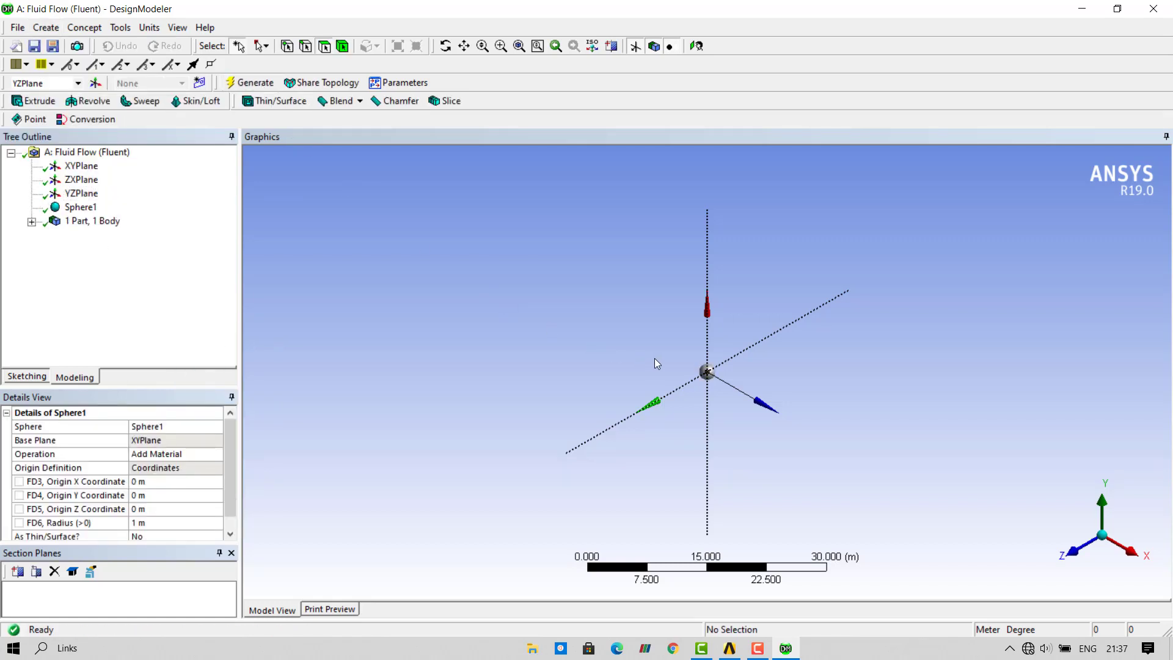
Change the model's length units to millimeters.
click(157, 28)
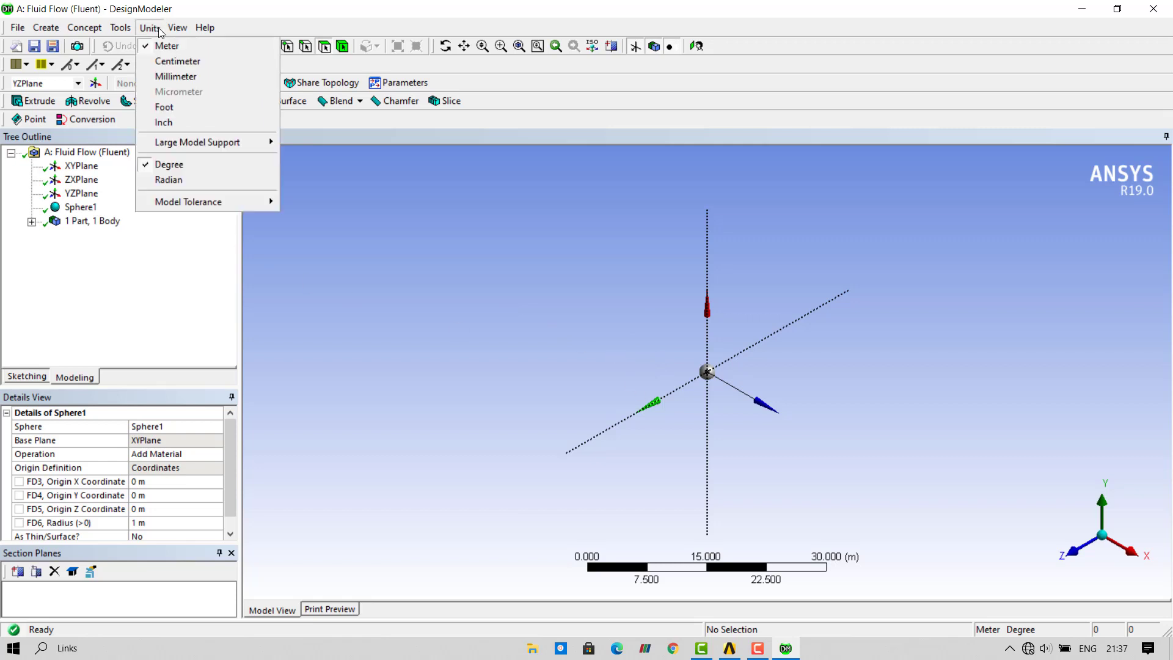
click(182, 80)
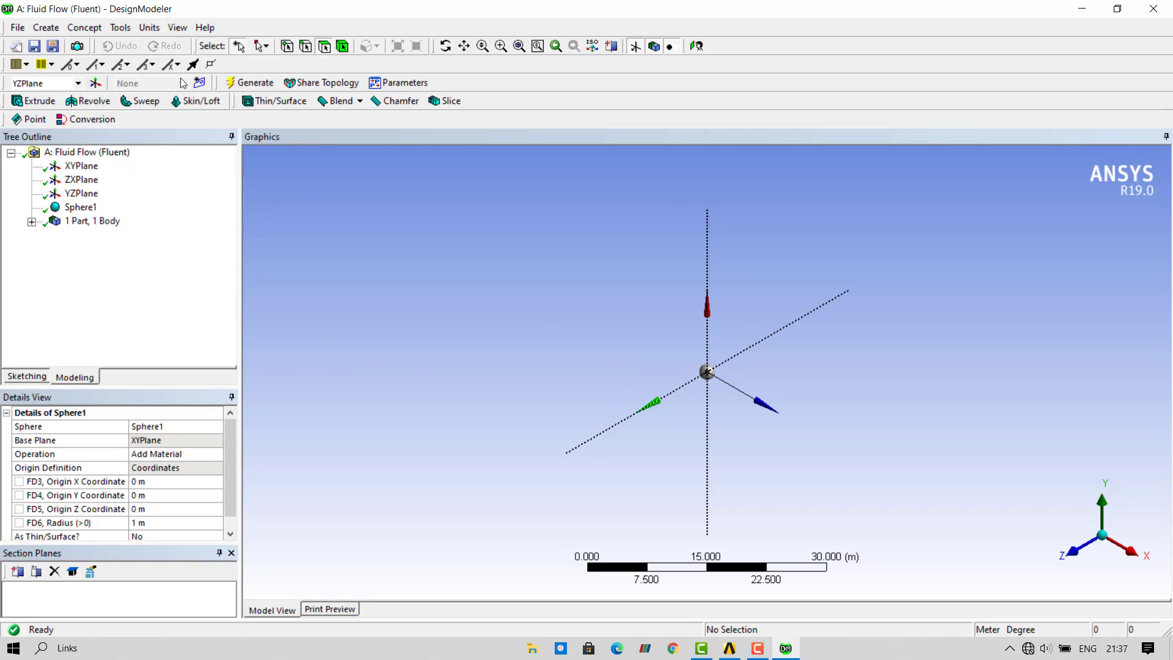
click(157, 29)
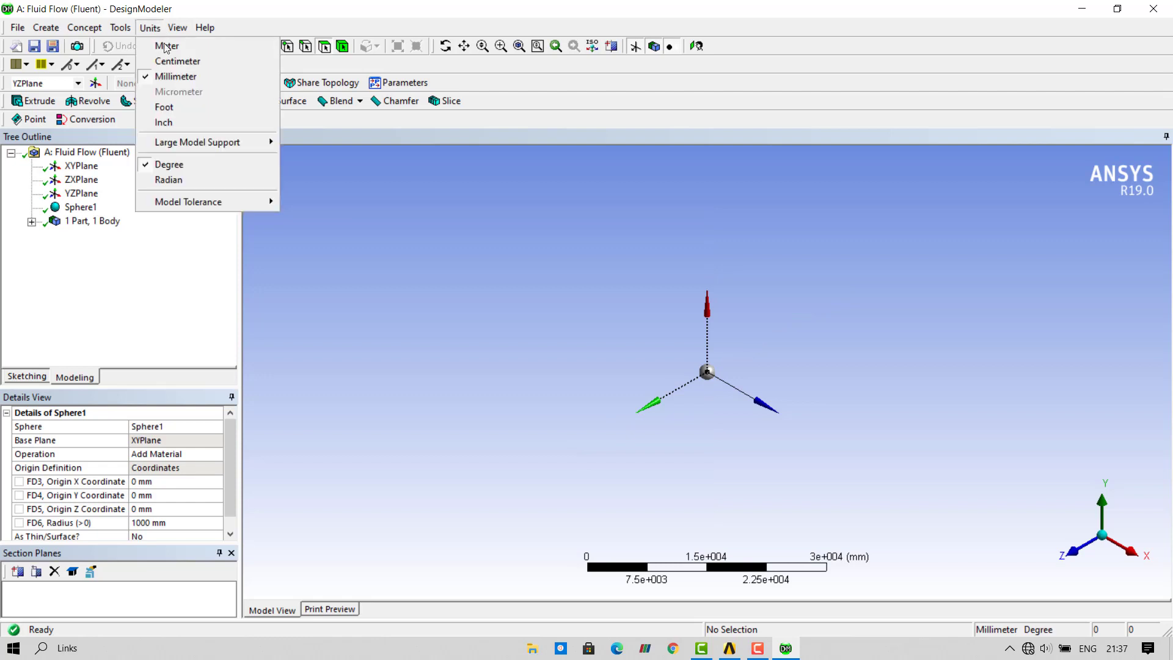
click(178, 77)
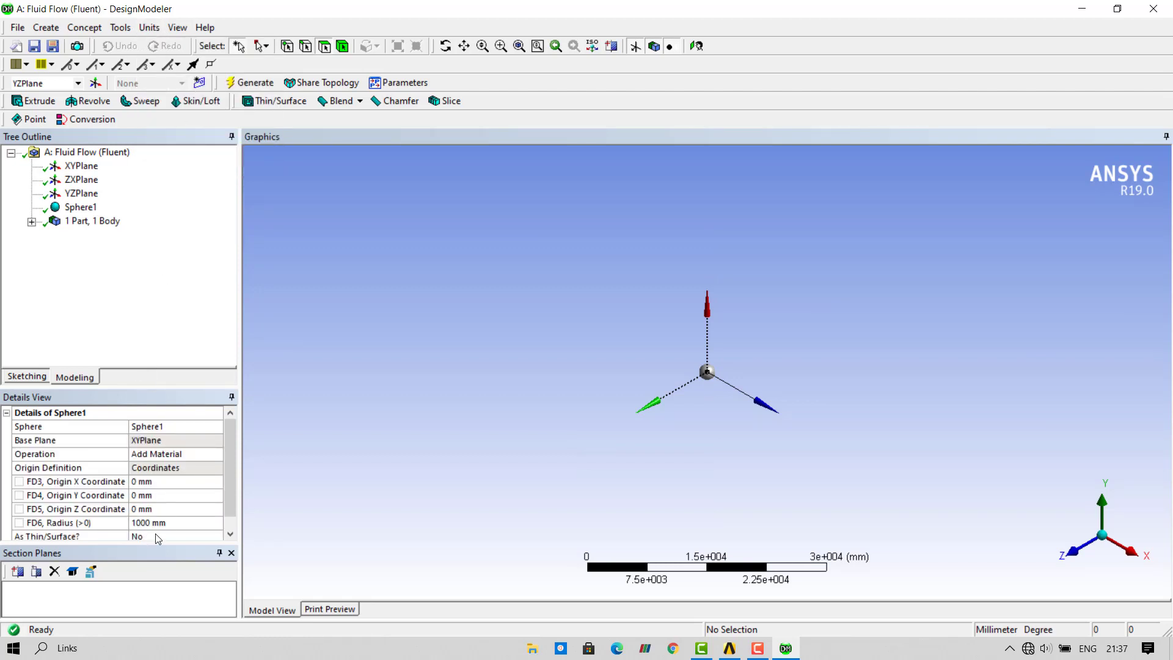
Set the sphere's radius to 50 mm and regenerate the model.
click(183, 523)
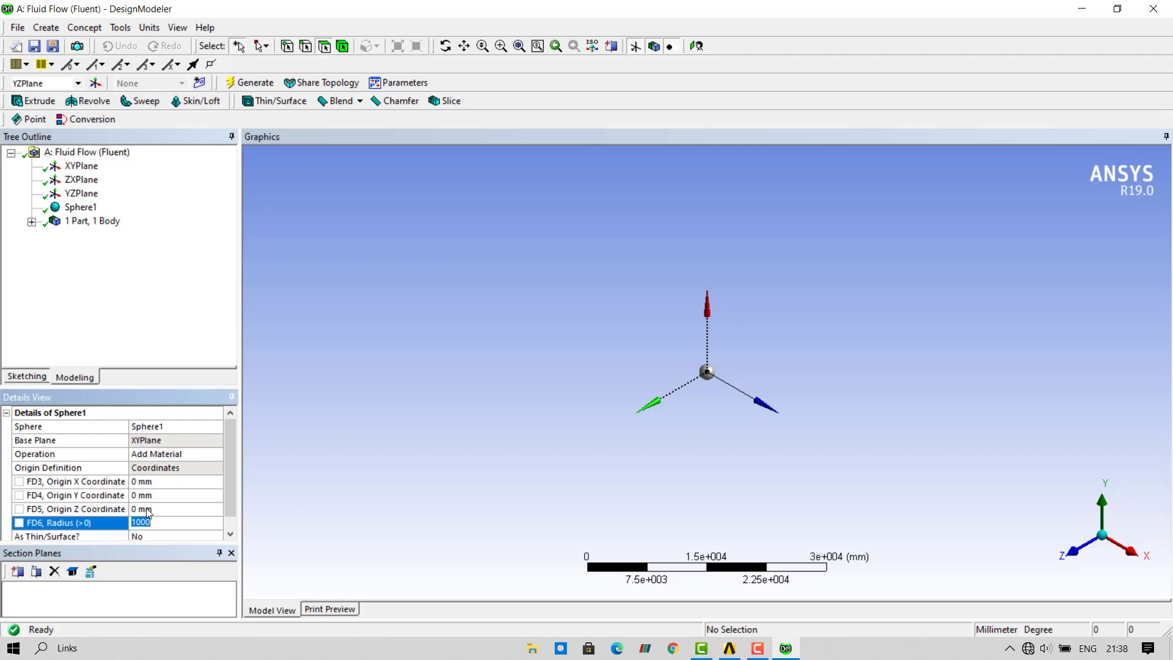
text(50)
key(Return)
click(253, 83)
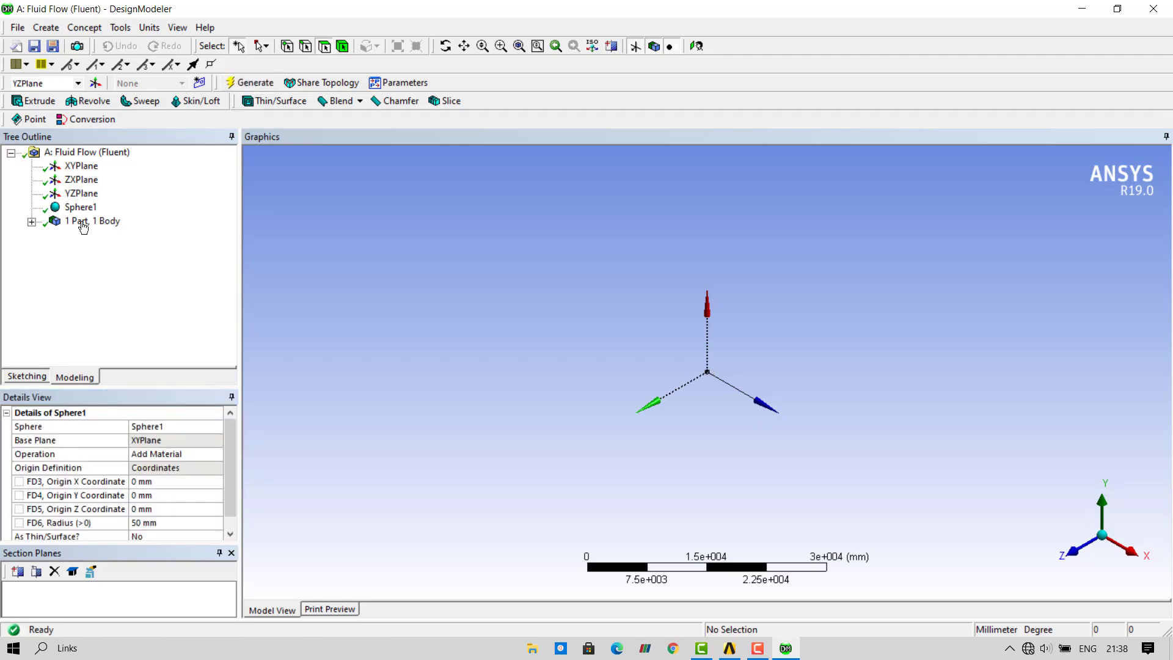
click(519, 46)
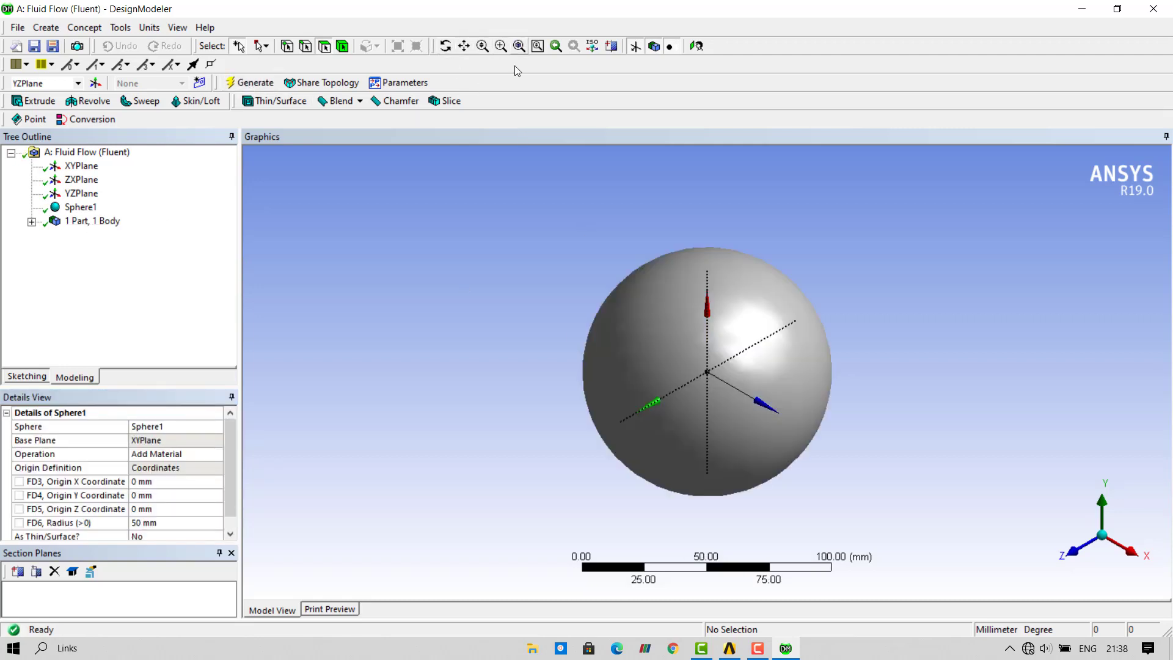
Create a box enclosure around the sphere with the default non-uniform 30 mm cushions and generate it.
scroll(761, 432, down, 5)
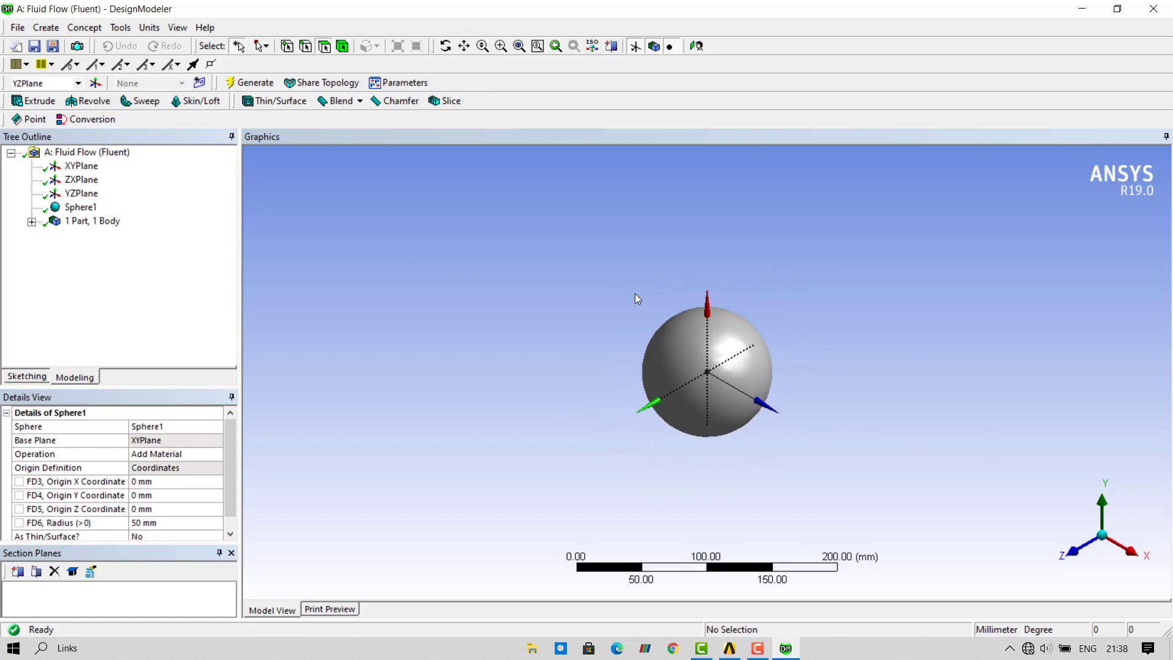
scroll(635, 295, down, 1)
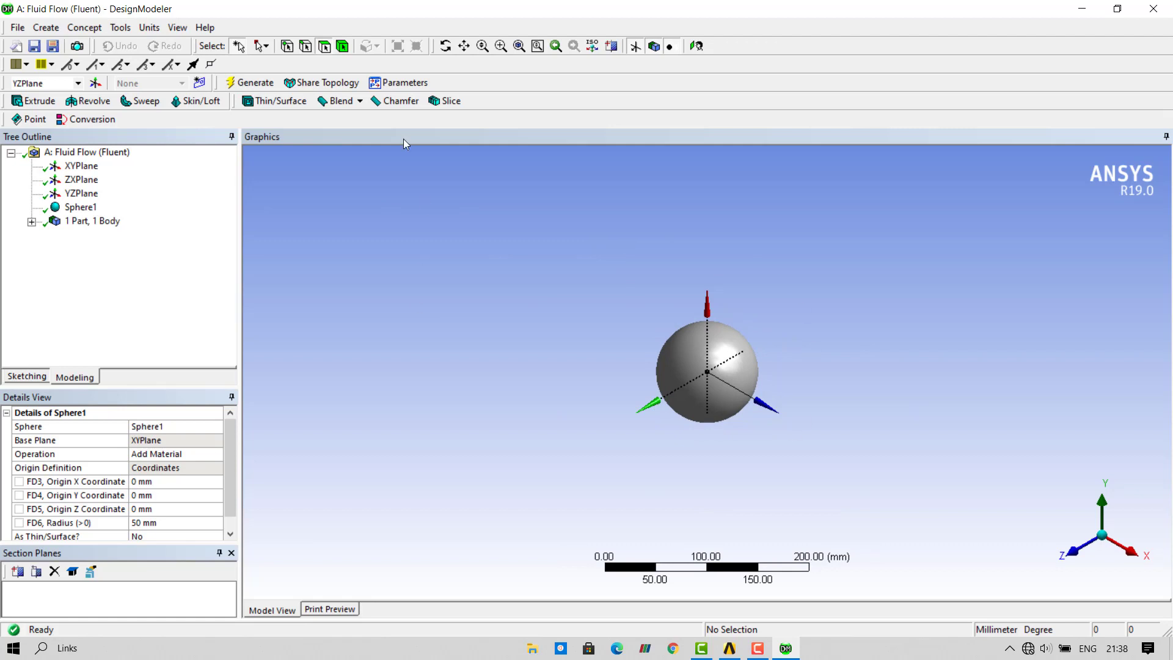
click(121, 28)
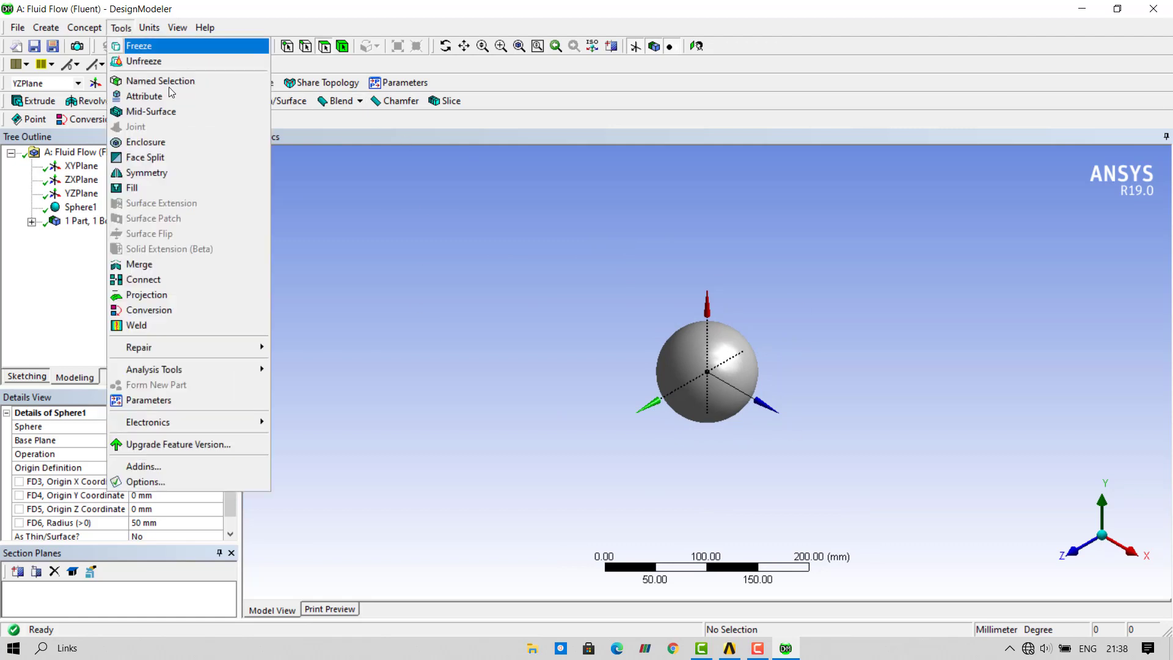
click(164, 143)
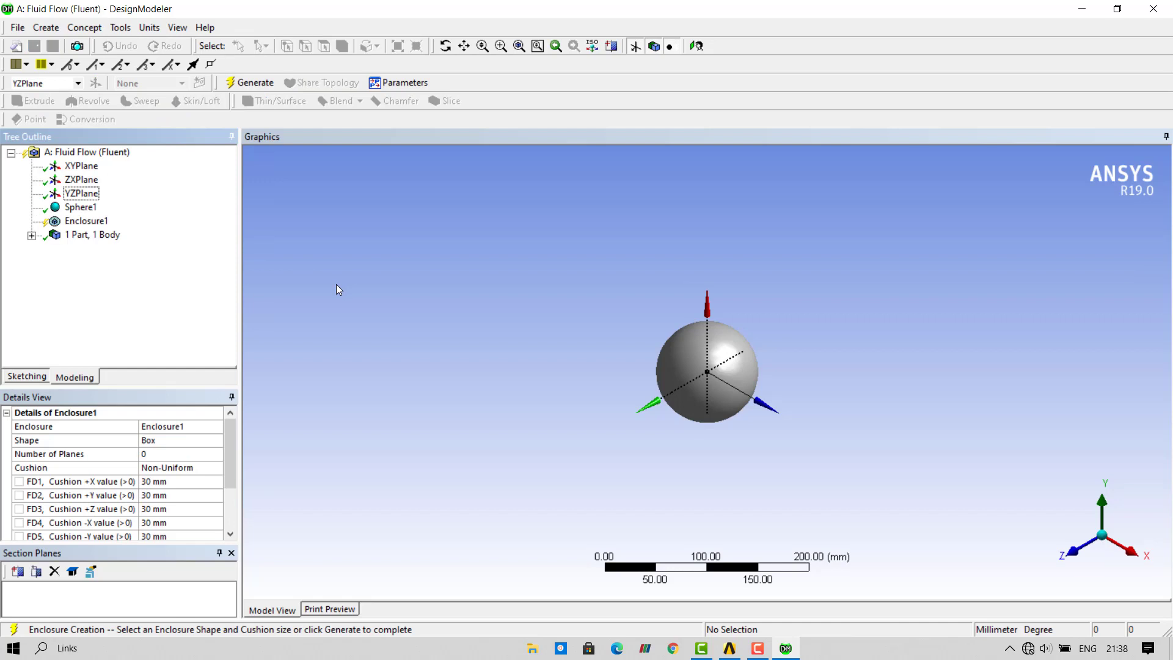
click(265, 88)
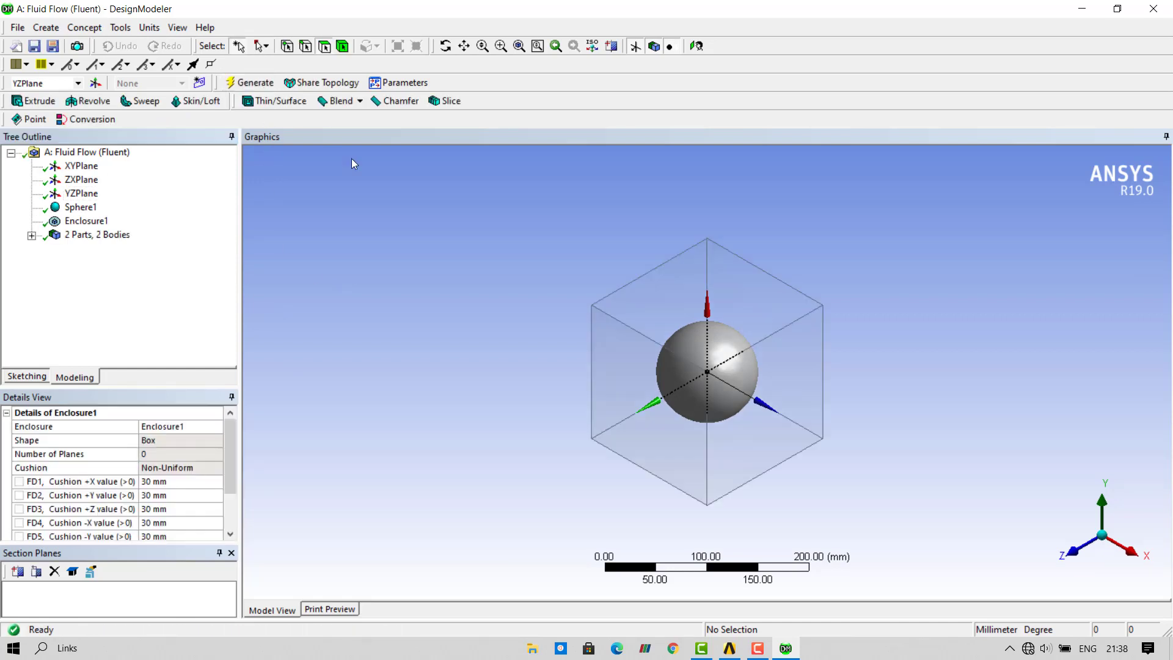
Set the enclosure's cushion to 800 mm in the +X direction and 200 mm in the +Y direction.
middle_drag(570, 333, 435, 273)
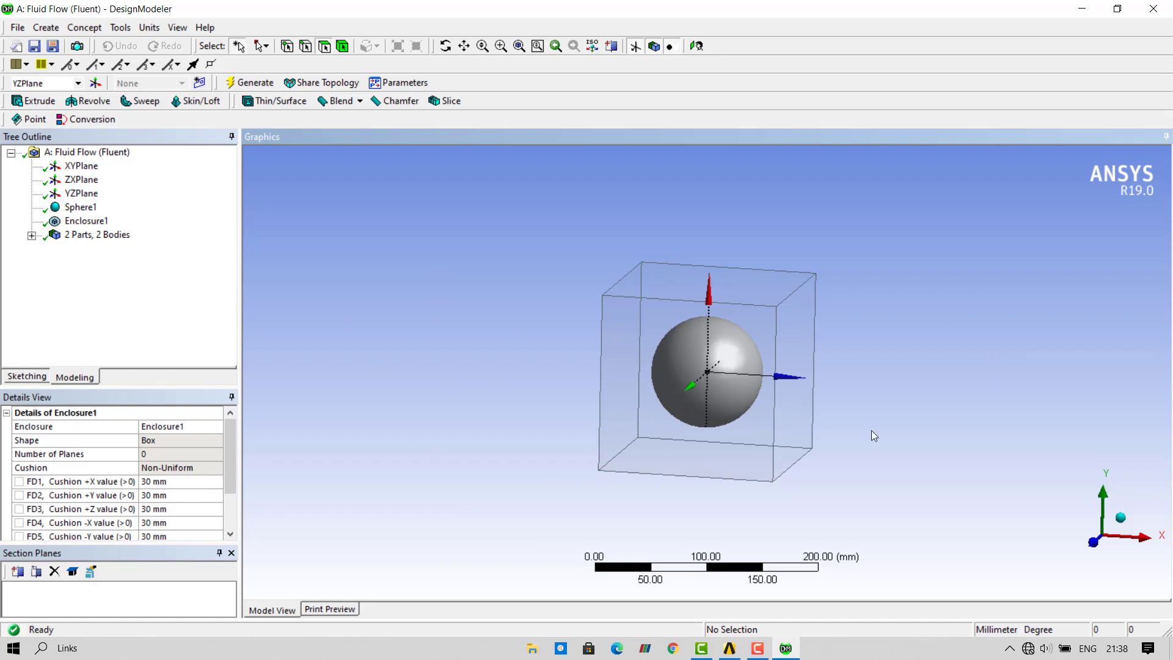
click(193, 480)
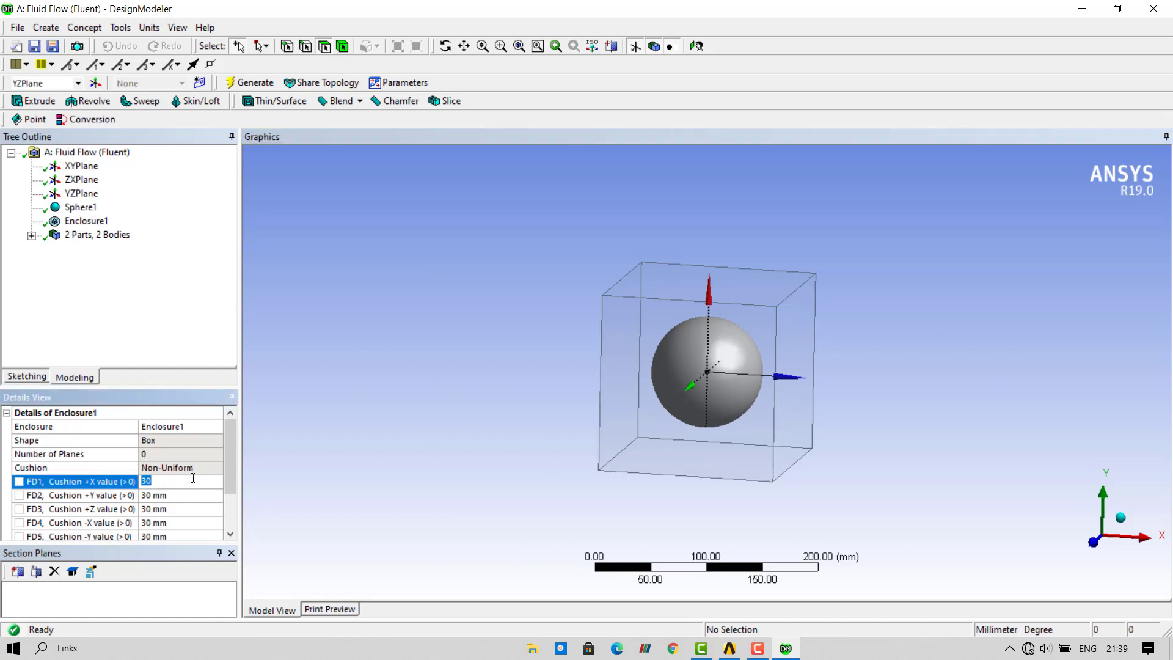
text(800)
key(Return)
click(170, 495)
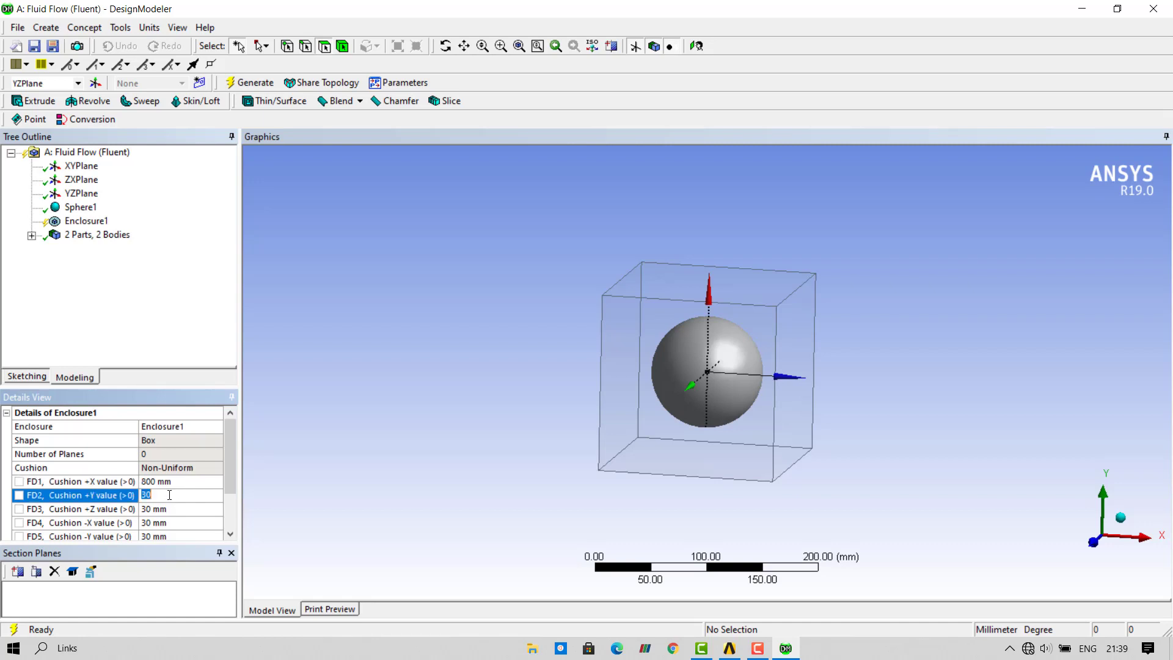
text(200)
key(Return)
Set the enclosure's cushion in the +Z direction to 200 mm.
click(170, 509)
text(2)
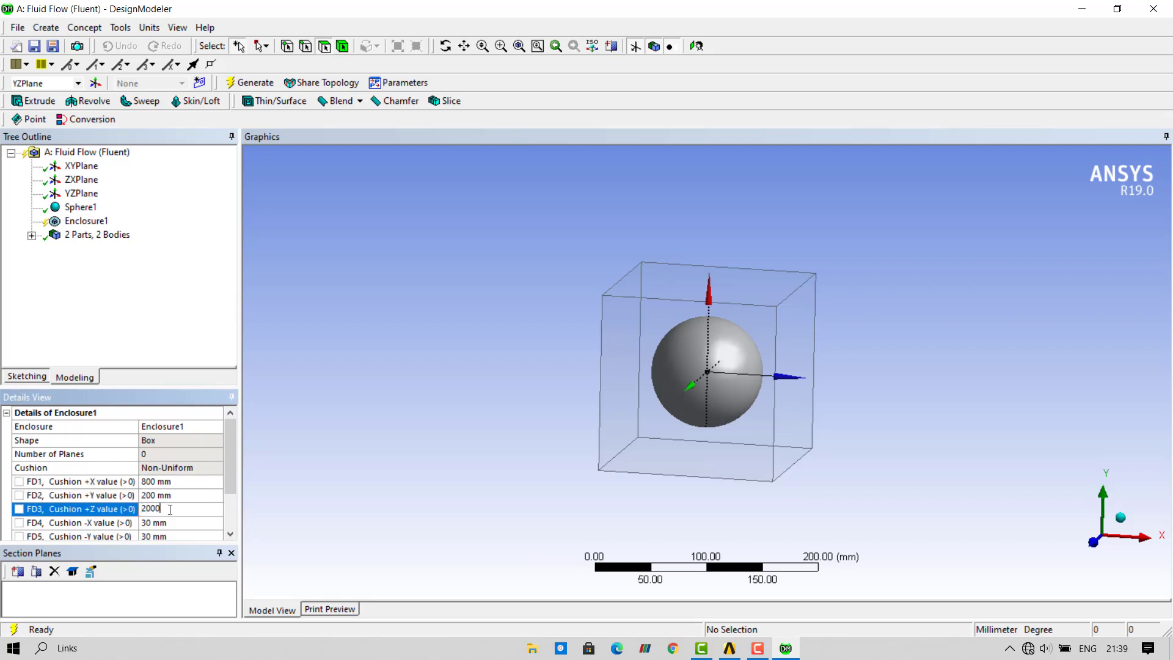
key(Return)
scroll(170, 508, down, 2)
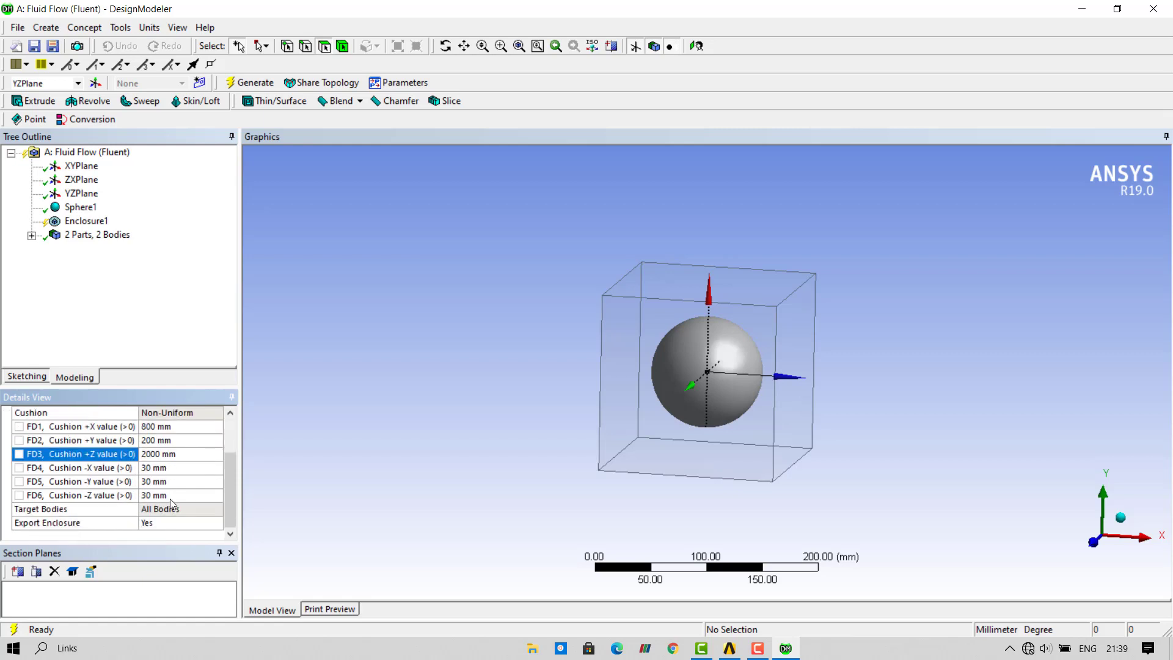
click(183, 454)
key(Return)
Set the enclosure's cushion to 500 mm in the -X direction and 200 mm in the -Y direction.
click(167, 468)
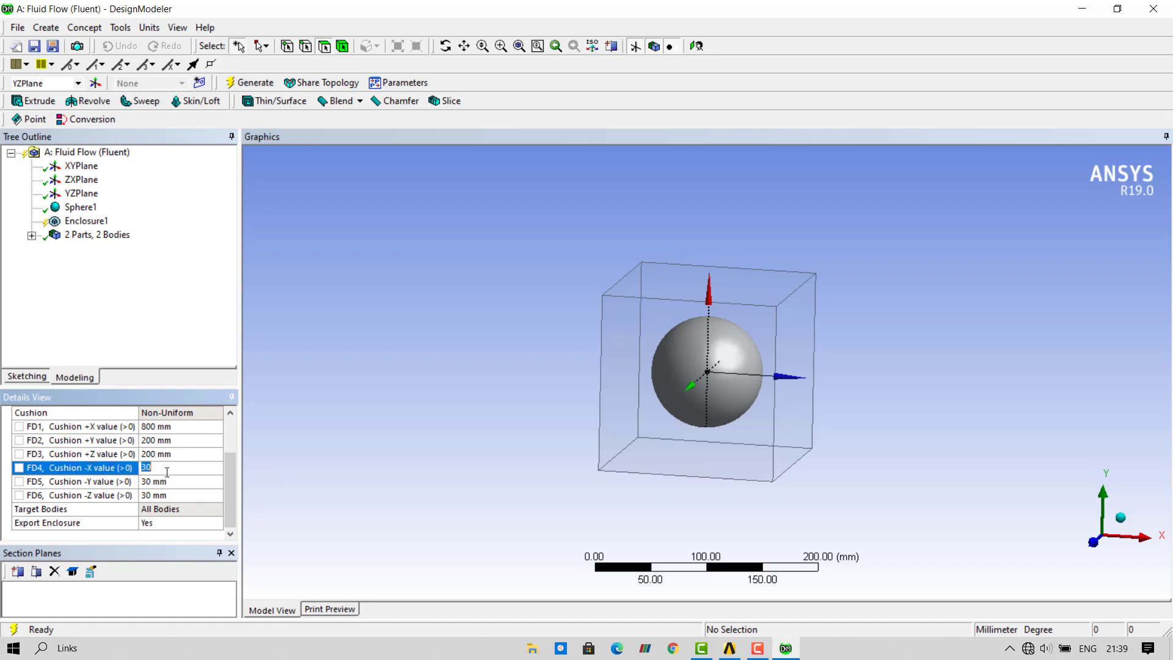
text(500)
key(Return)
click(189, 478)
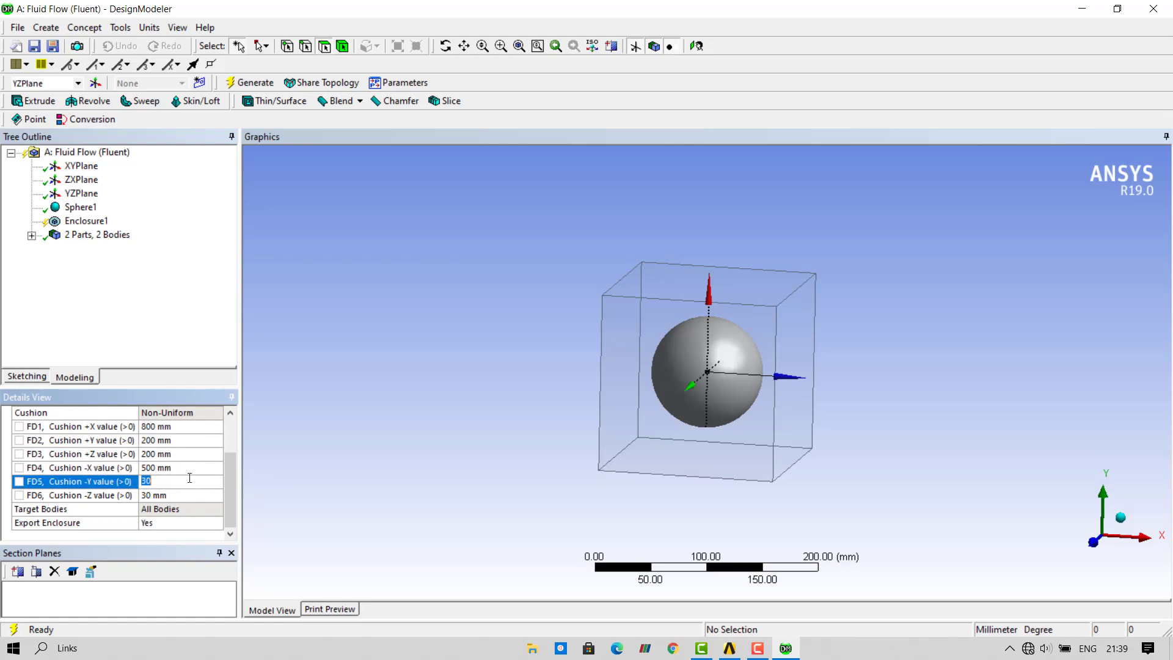
text(200)
key(Return)
Set the enclosure's cushion in the -Z direction to 200 mm and regenerate the model.
click(188, 495)
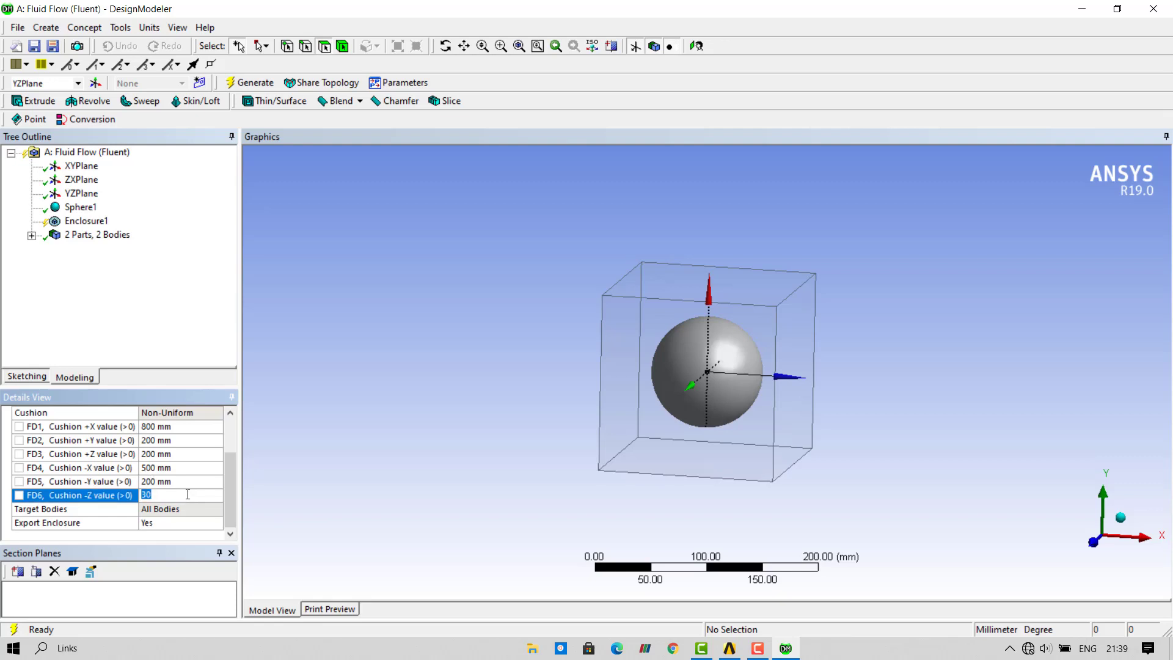
text(3)
text(00)
key(Return)
click(266, 87)
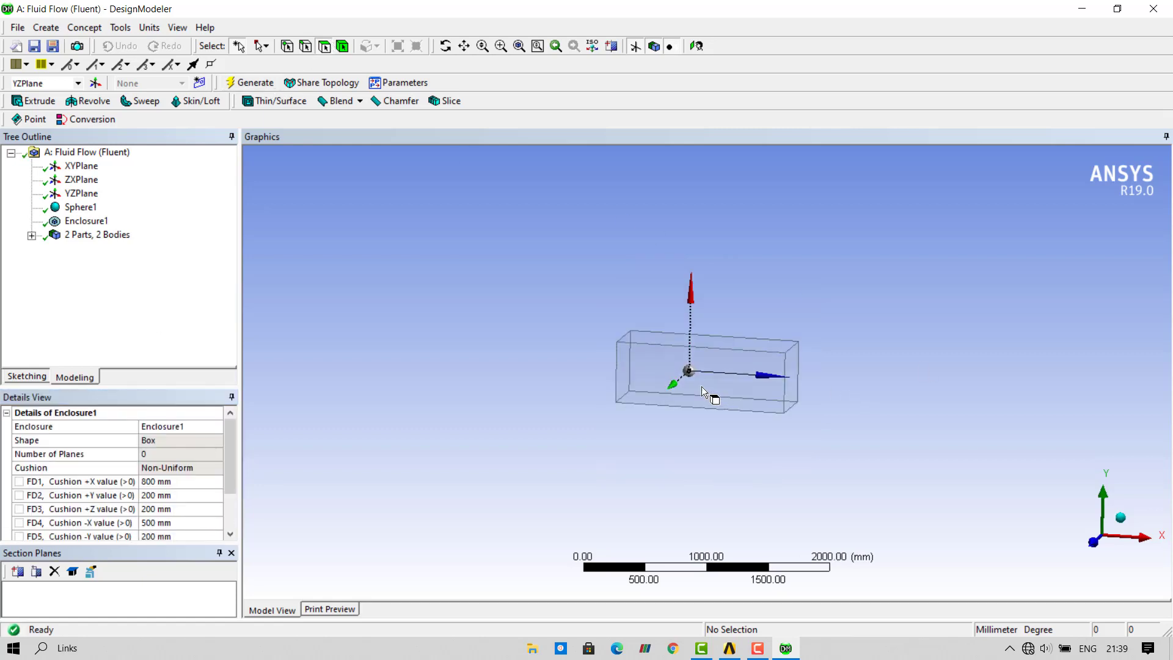
Inspect the two solid bodies by selecting the sphere and the surrounding box enclosure alternately.
scroll(700, 394, up, 4)
scroll(687, 379, up, 2)
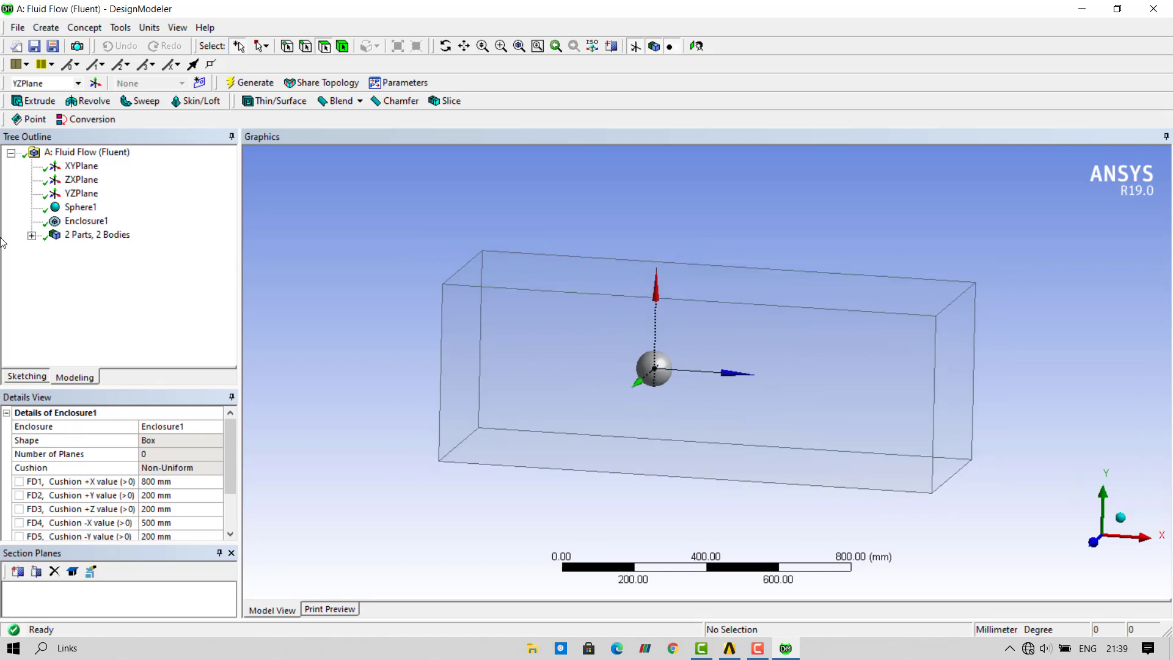
click(32, 236)
click(95, 262)
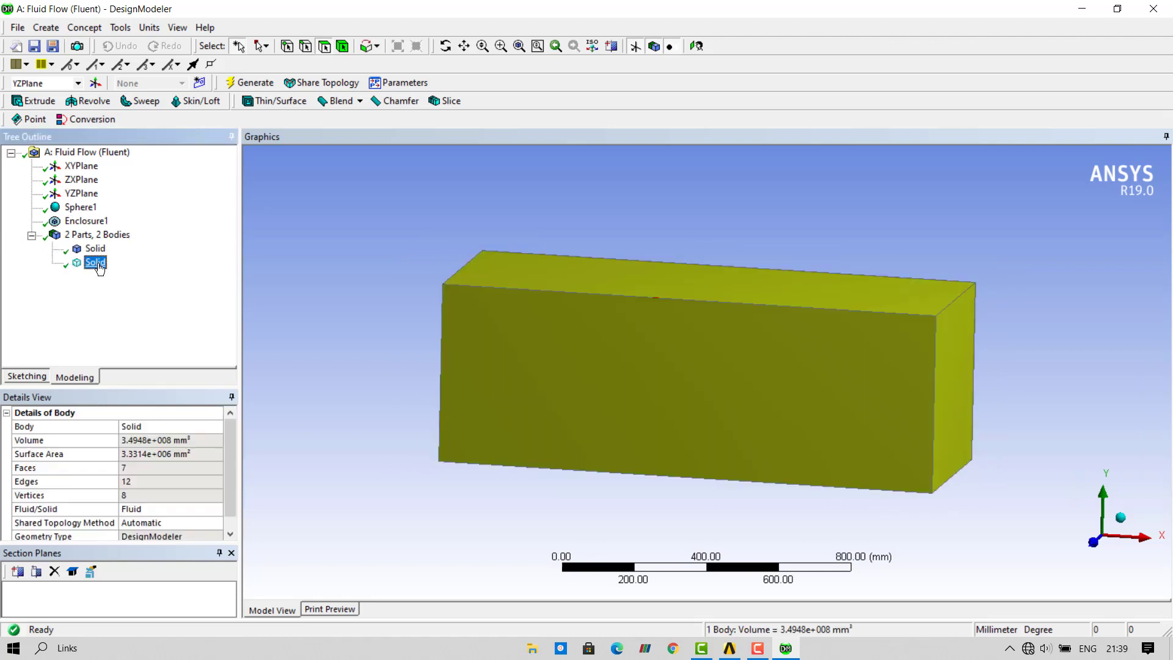
click(95, 248)
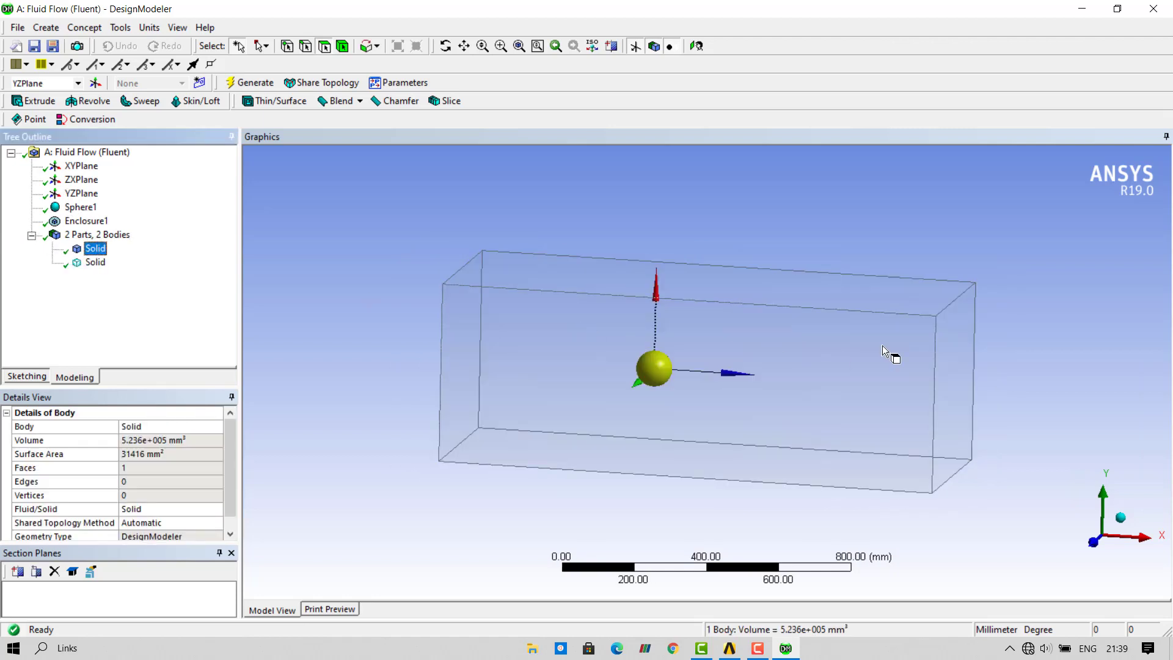
click(362, 314)
click(95, 262)
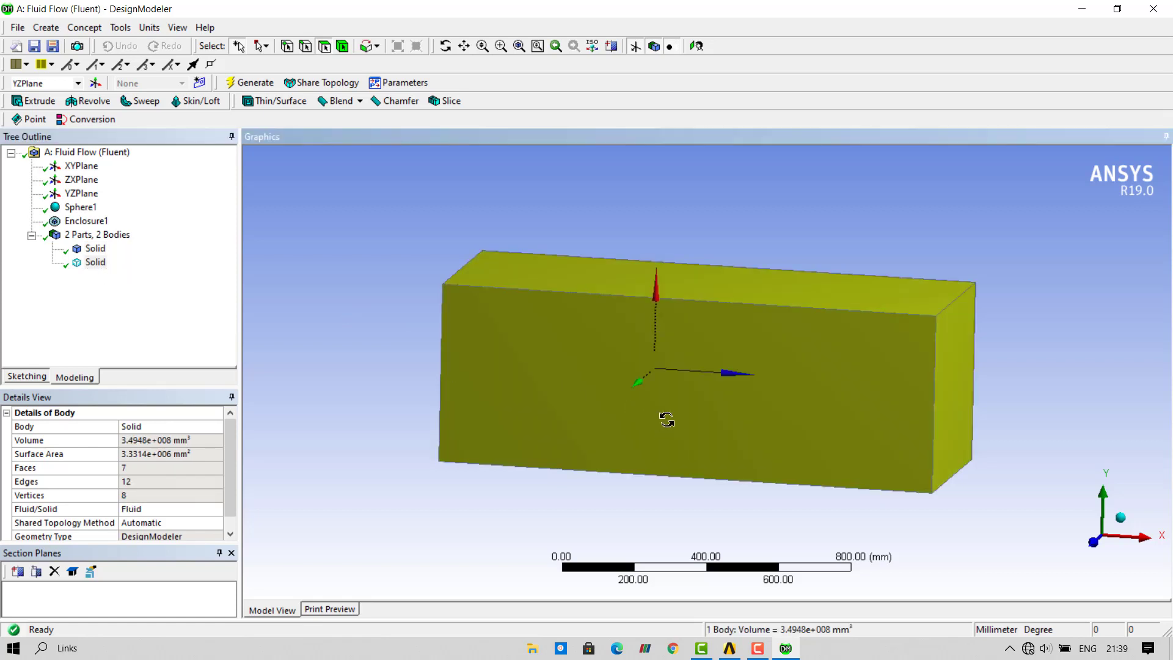
mouse_move(665, 419)
middle_down()
mouse_move(702, 424)
mouse_move(673, 423)
middle_up()
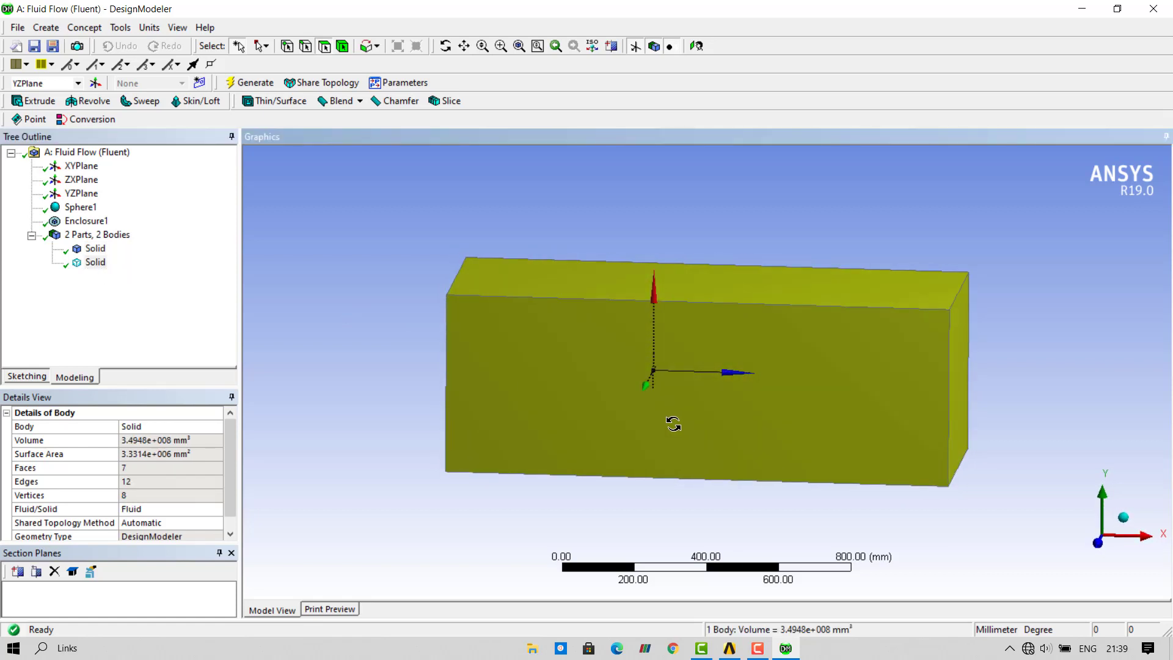
click(95, 262)
click(95, 248)
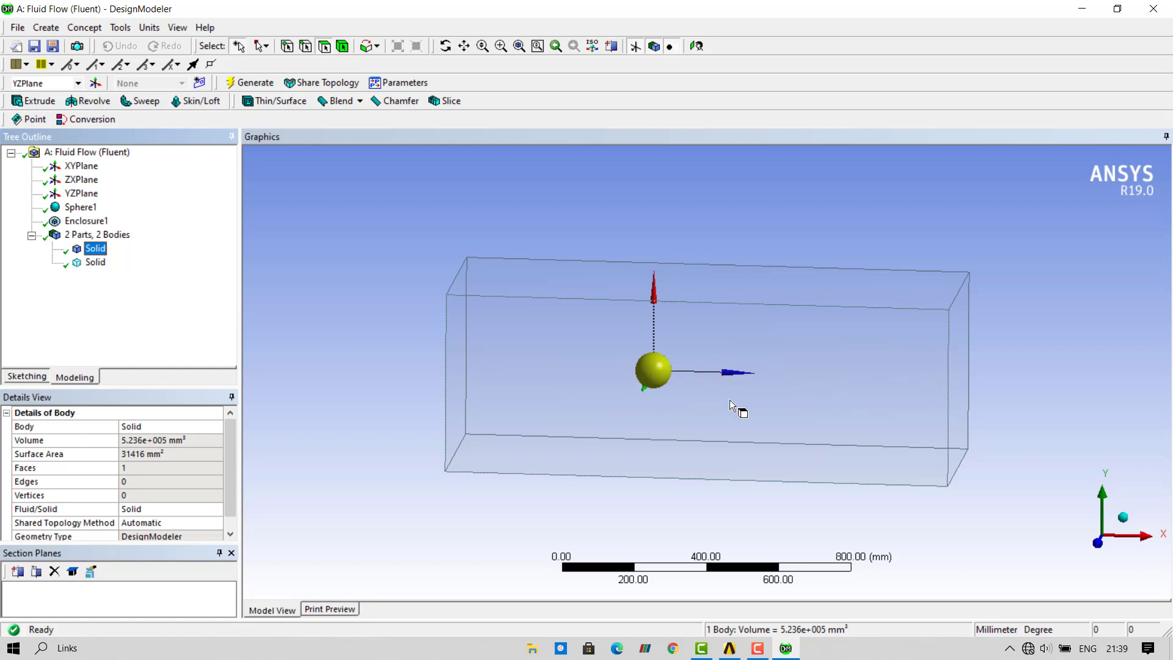
middle_drag(740, 408, 713, 396)
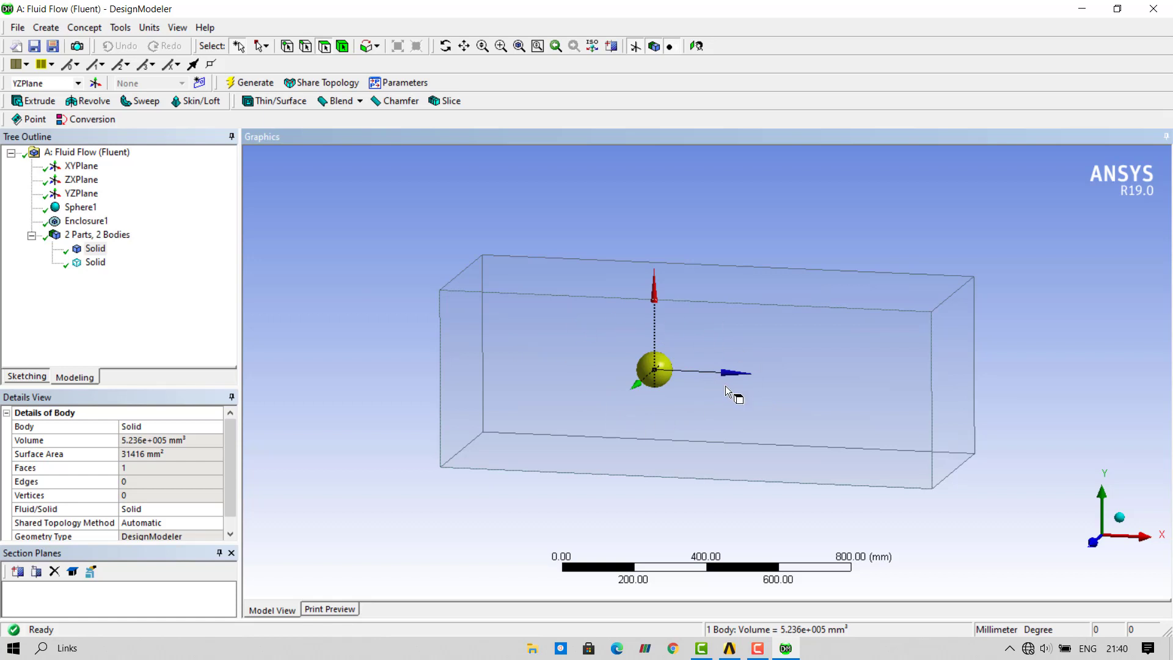
click(96, 249)
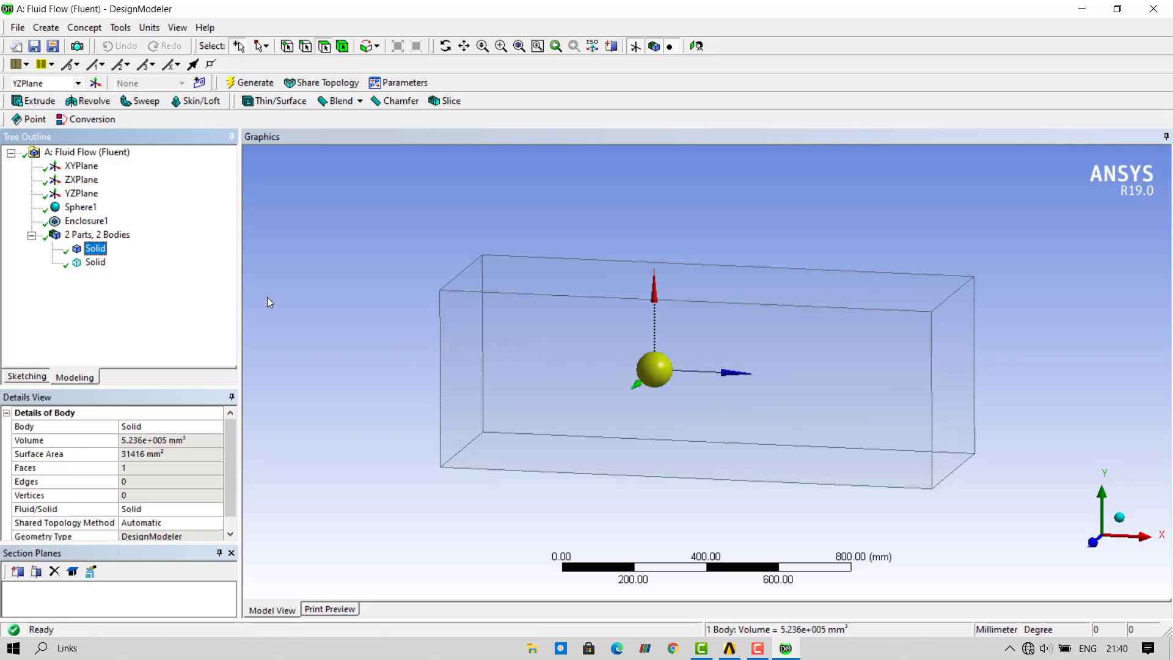
click(95, 262)
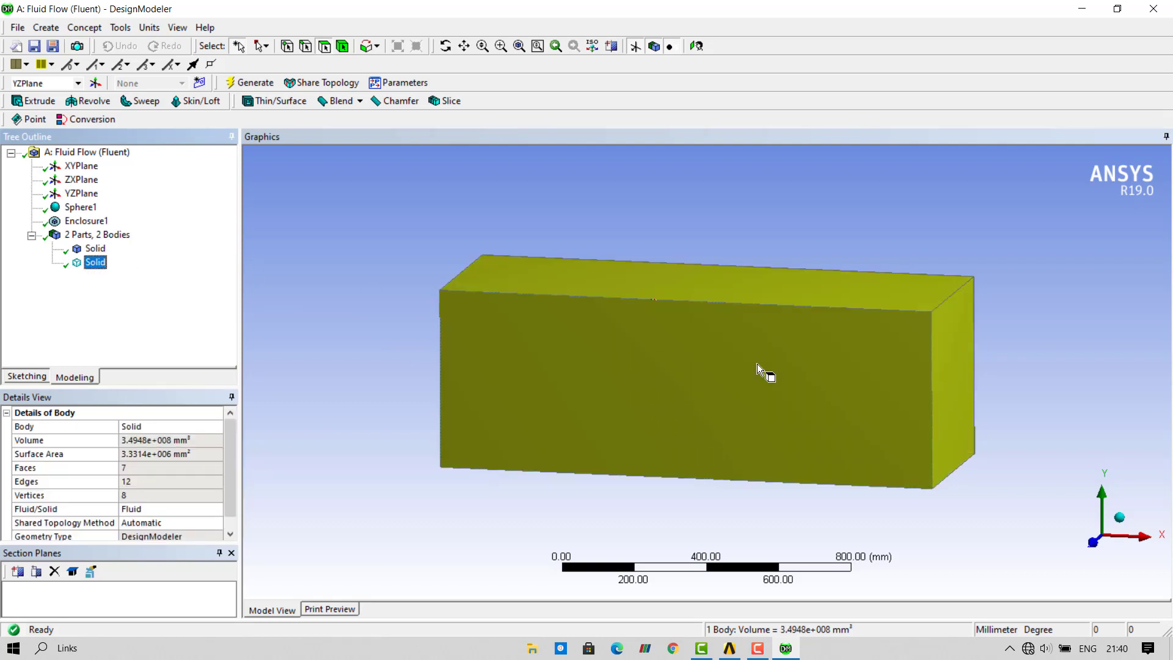
click(95, 248)
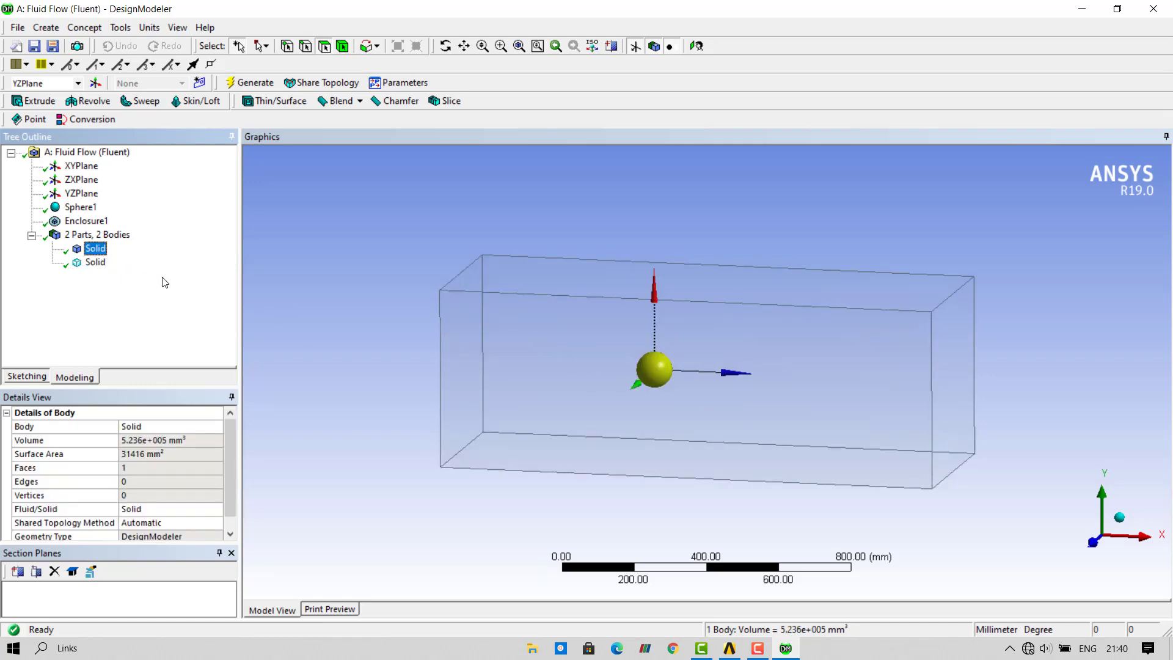
click(103, 263)
click(342, 271)
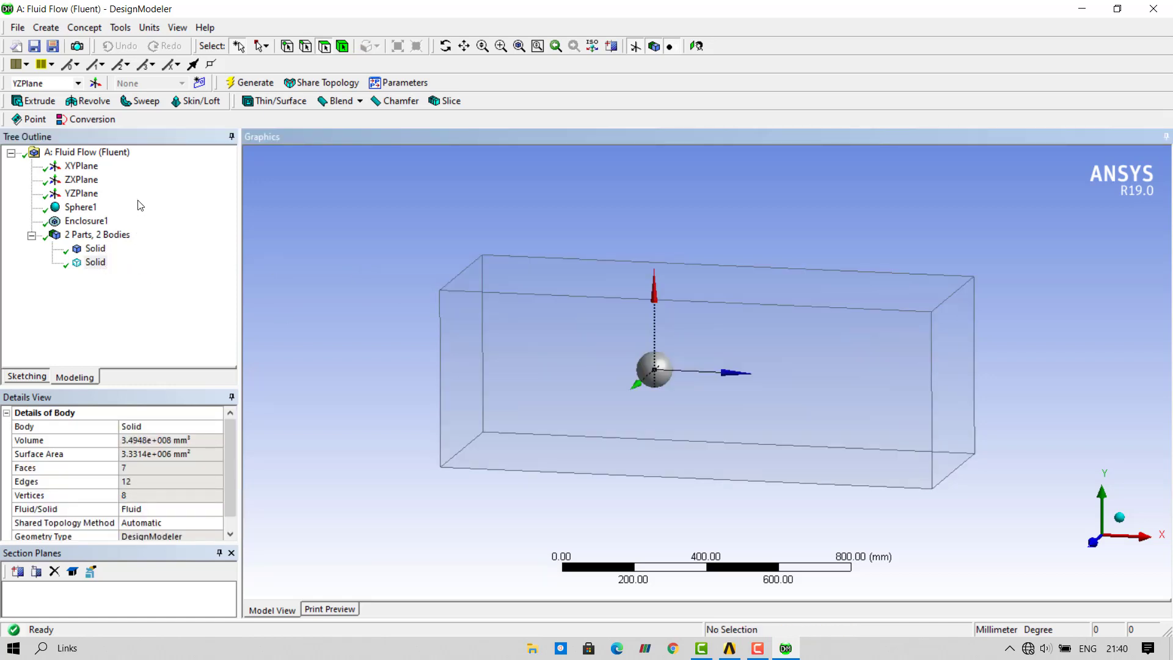
Add a Boolean feature and set its operation to Subtract.
click(47, 28)
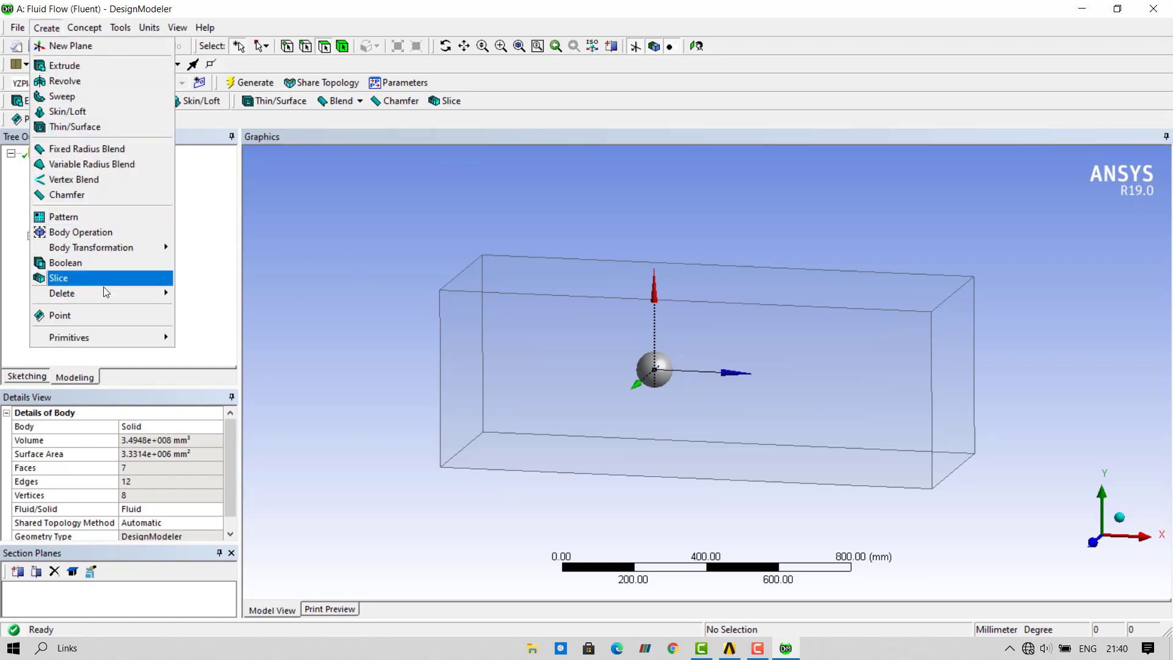
click(72, 265)
click(110, 441)
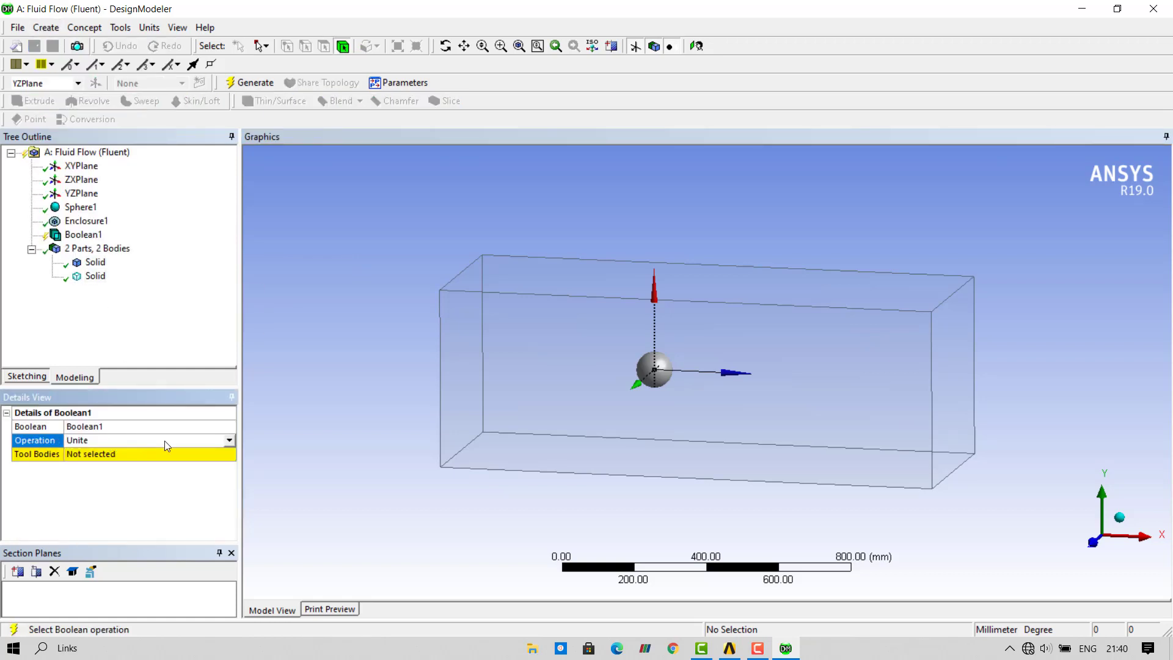
click(230, 441)
click(113, 460)
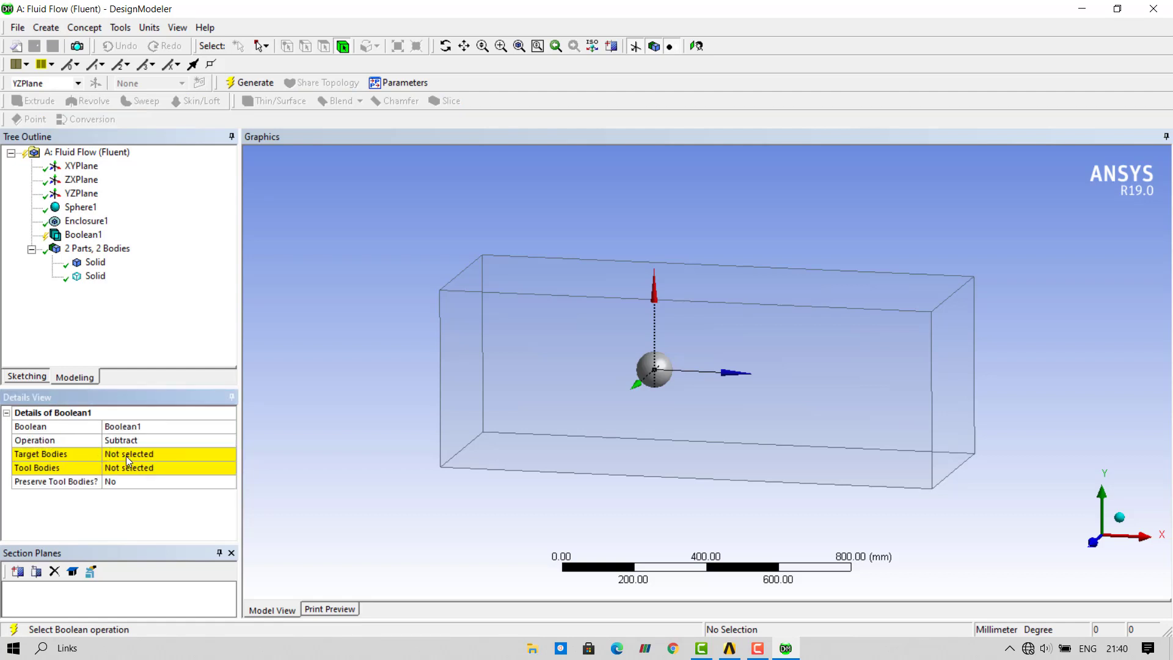
Subtract the sphere as tool body from the enclosure solid as target body, generate the Boolean and check the remaining solid.
click(126, 455)
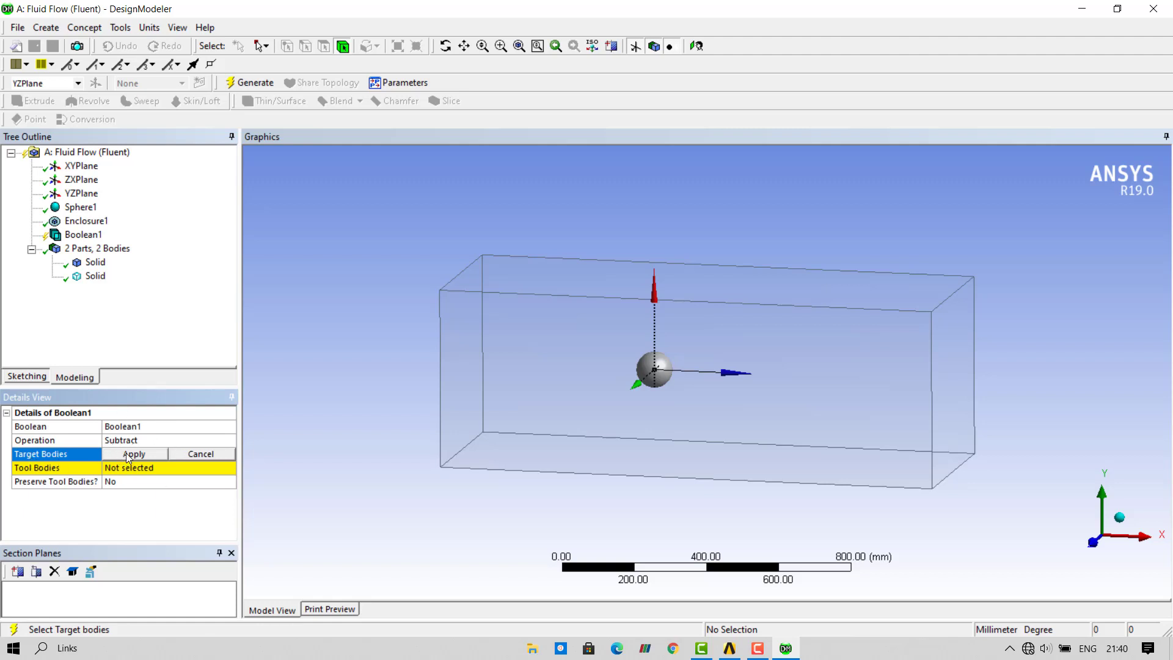
click(95, 276)
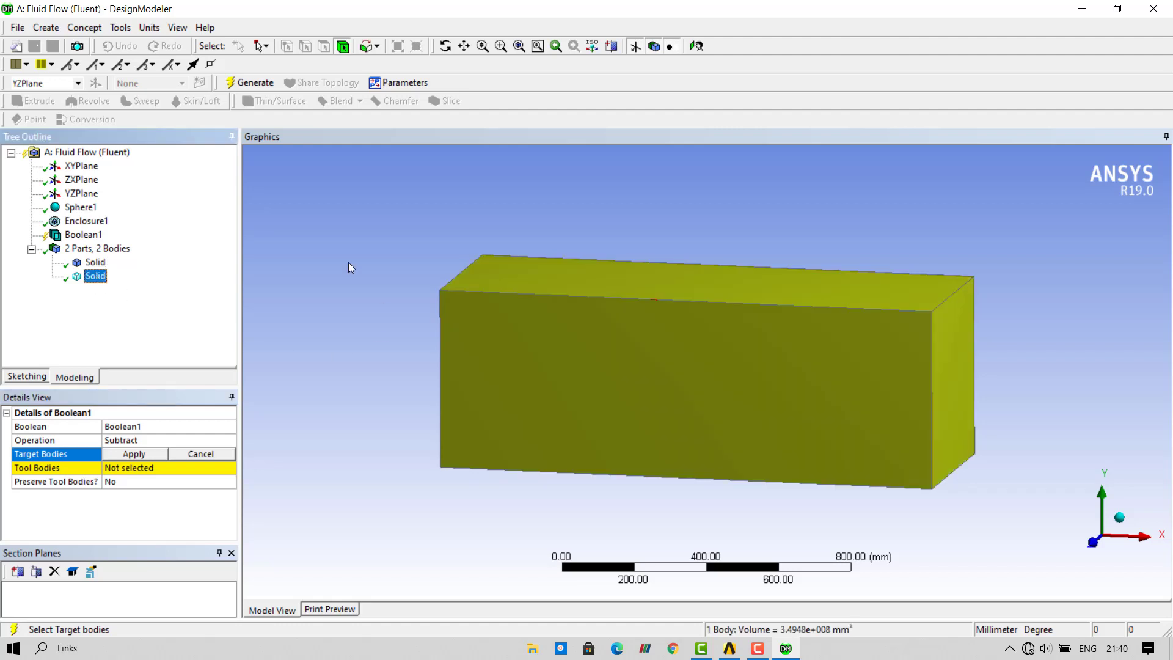
click(156, 455)
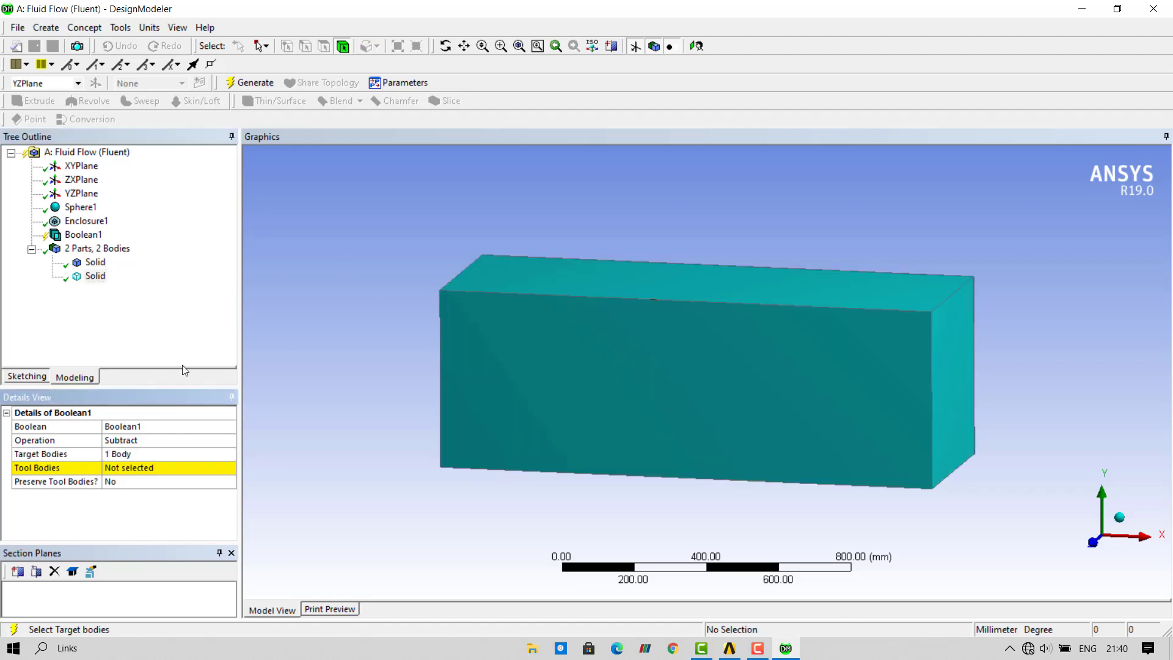
click(125, 470)
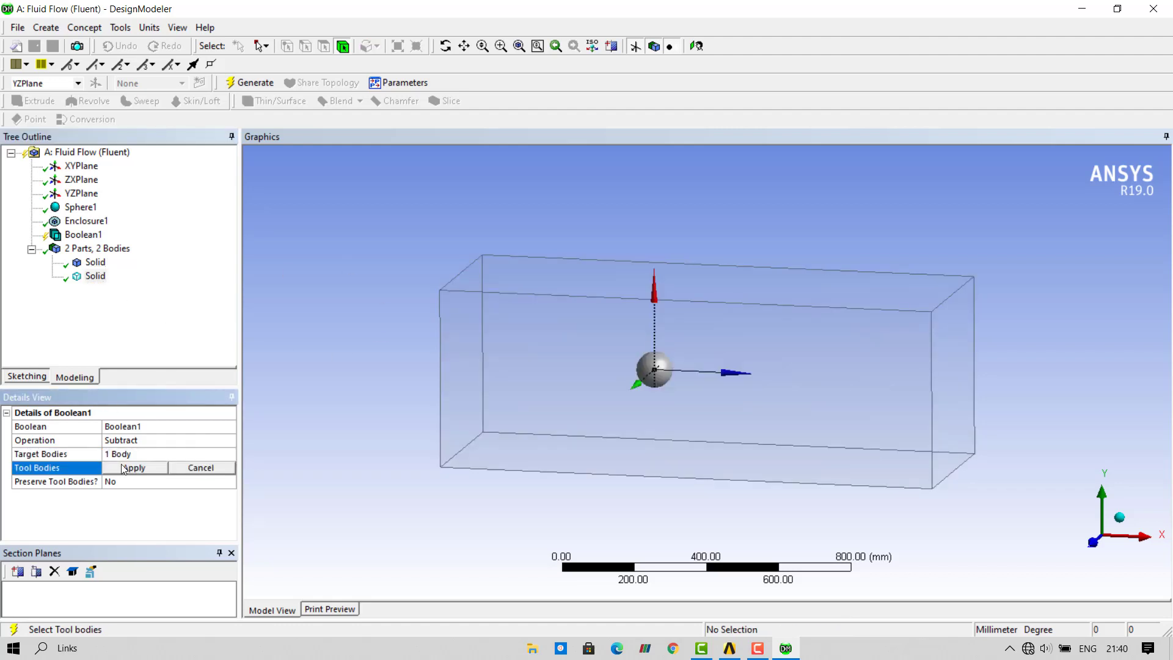
click(98, 265)
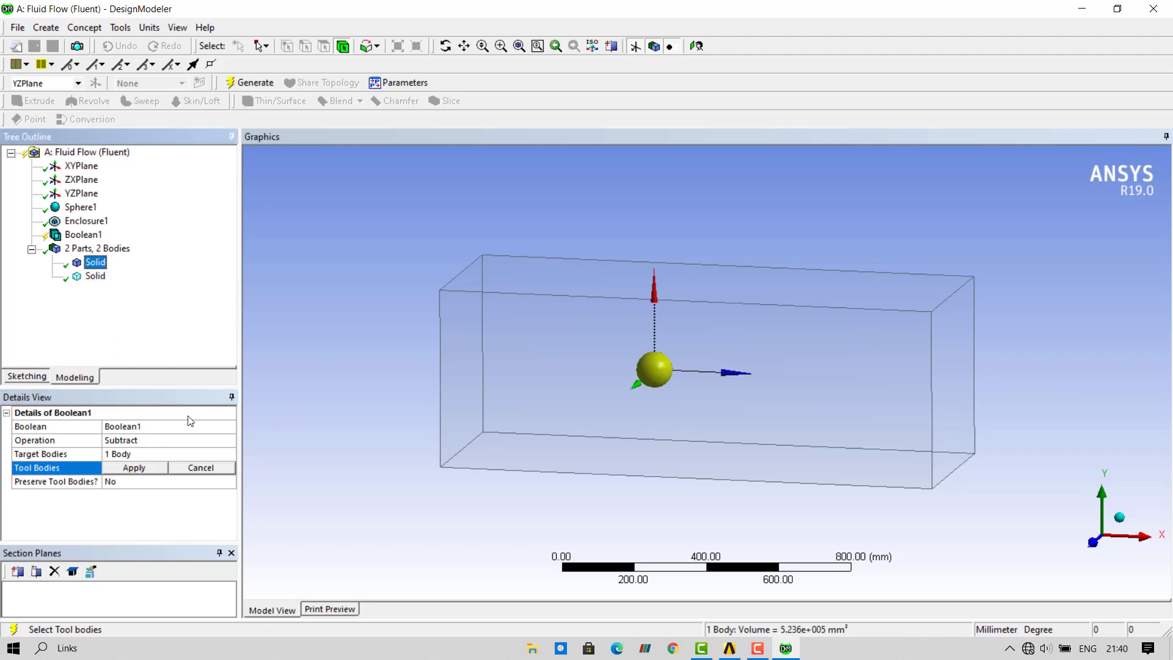
click(153, 468)
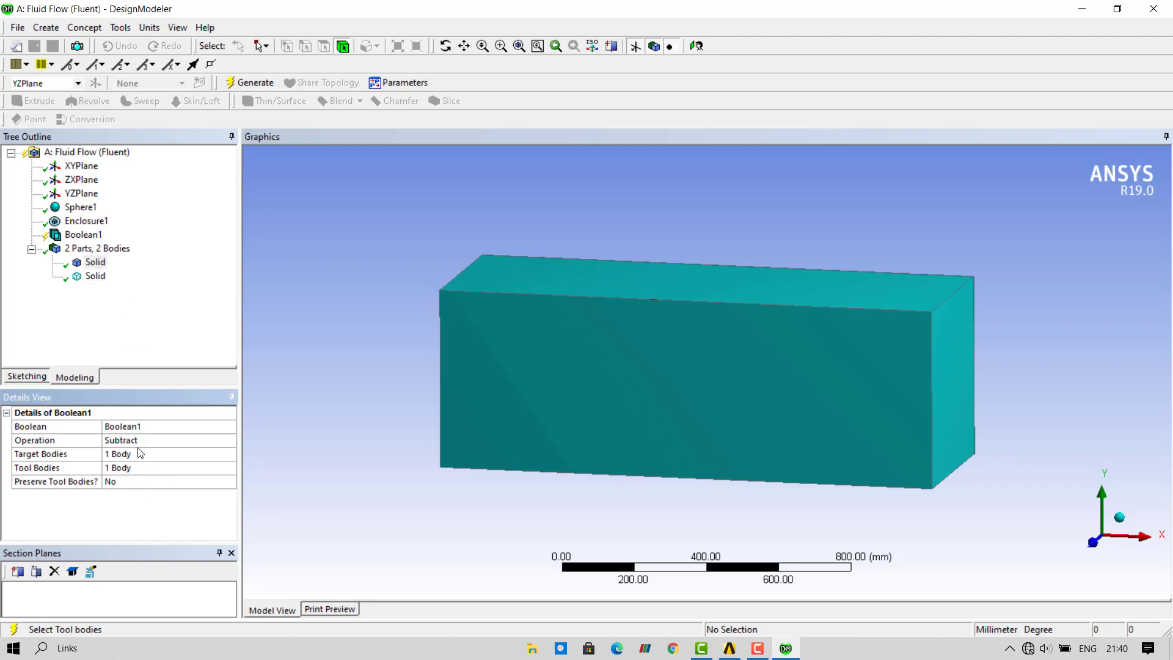
click(253, 83)
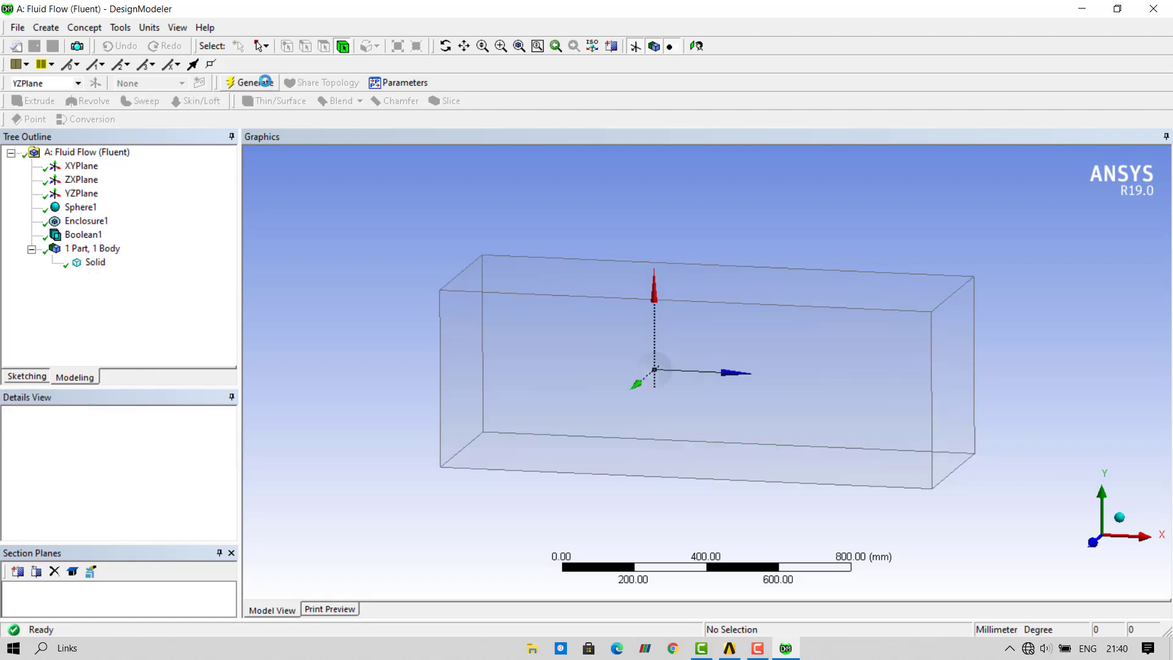
click(95, 262)
click(629, 484)
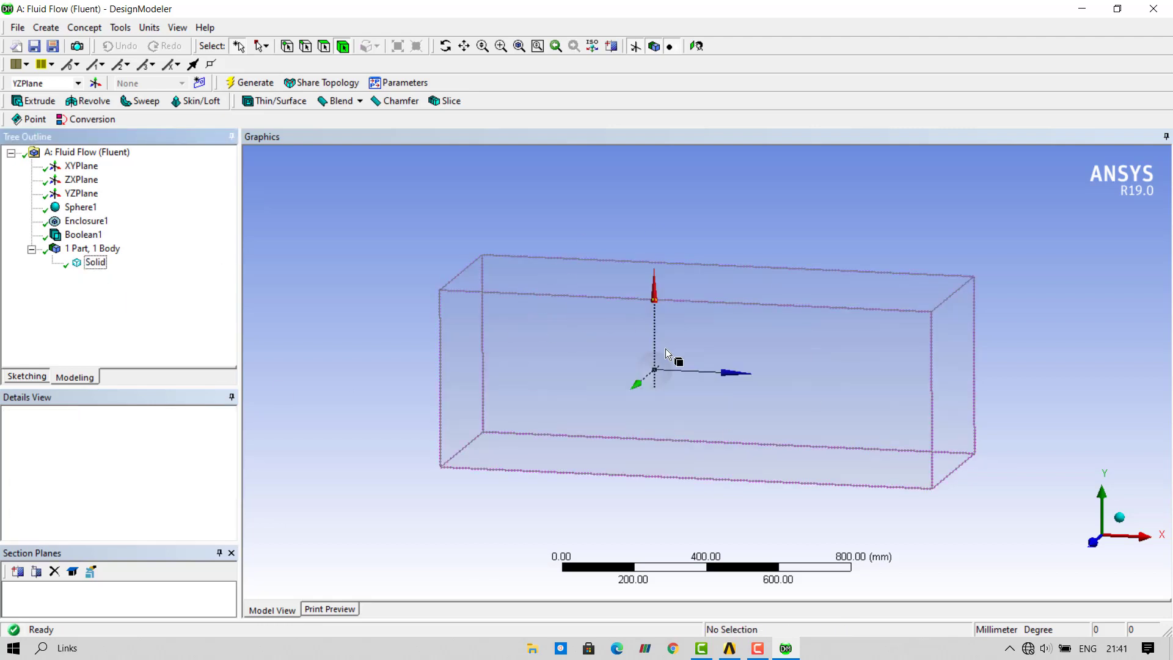
click(583, 342)
click(336, 296)
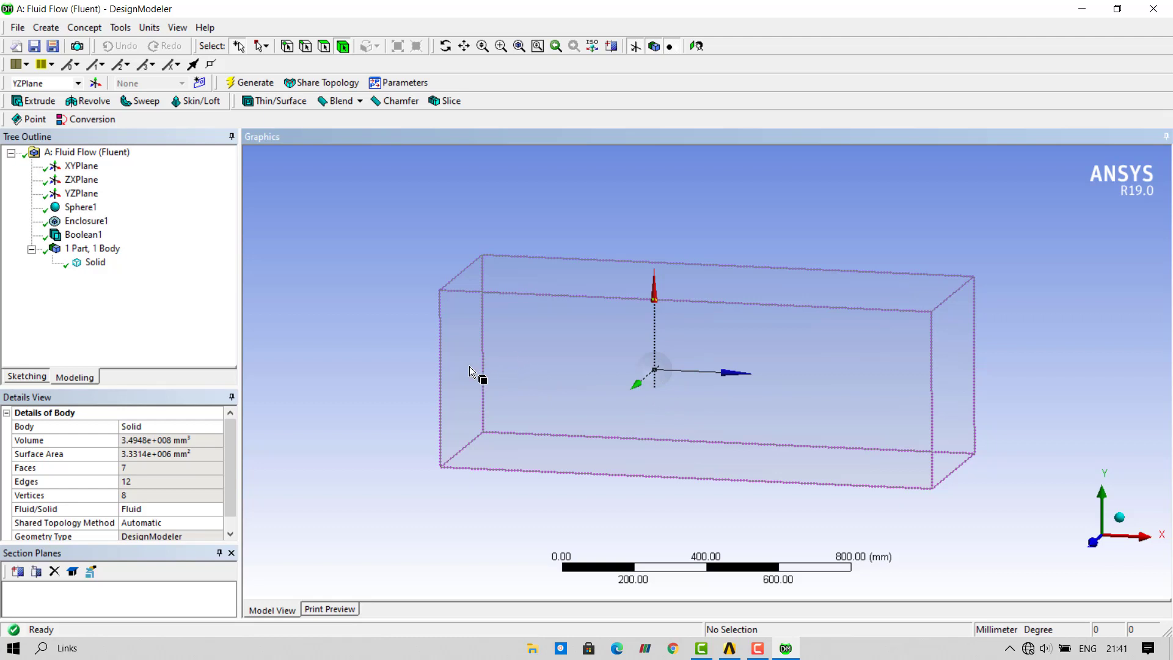
Cut the fluid body in half with a full-model symmetry feature on XYPlane, generate it and select the resulting cut face.
middle_drag(479, 377, 641, 382)
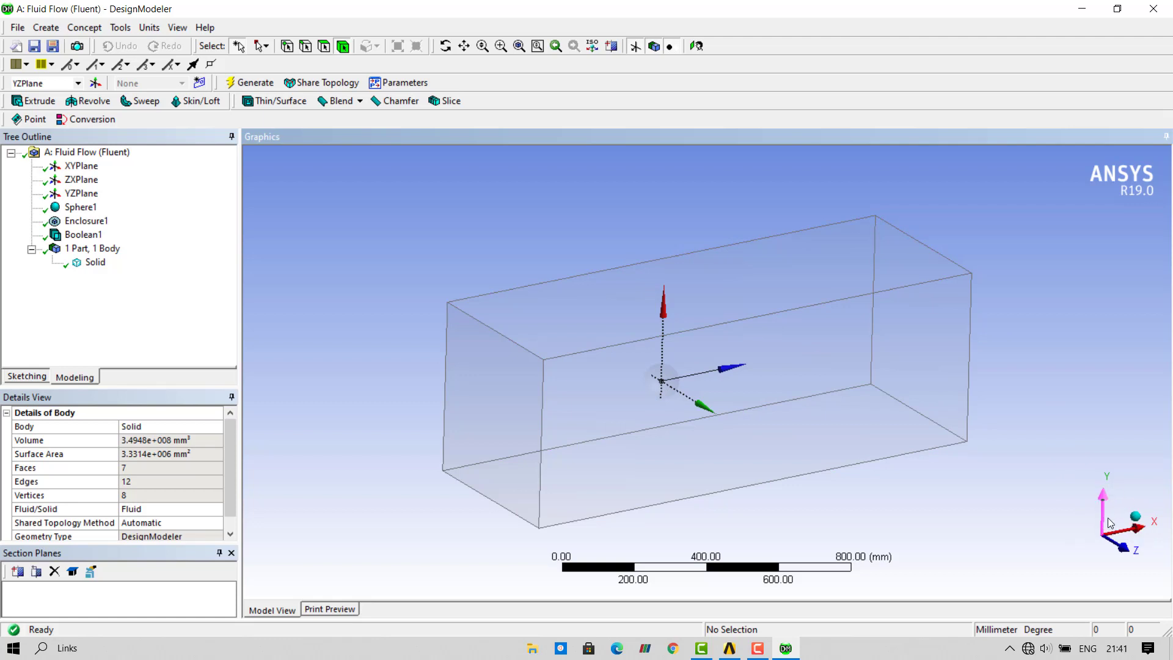
click(122, 28)
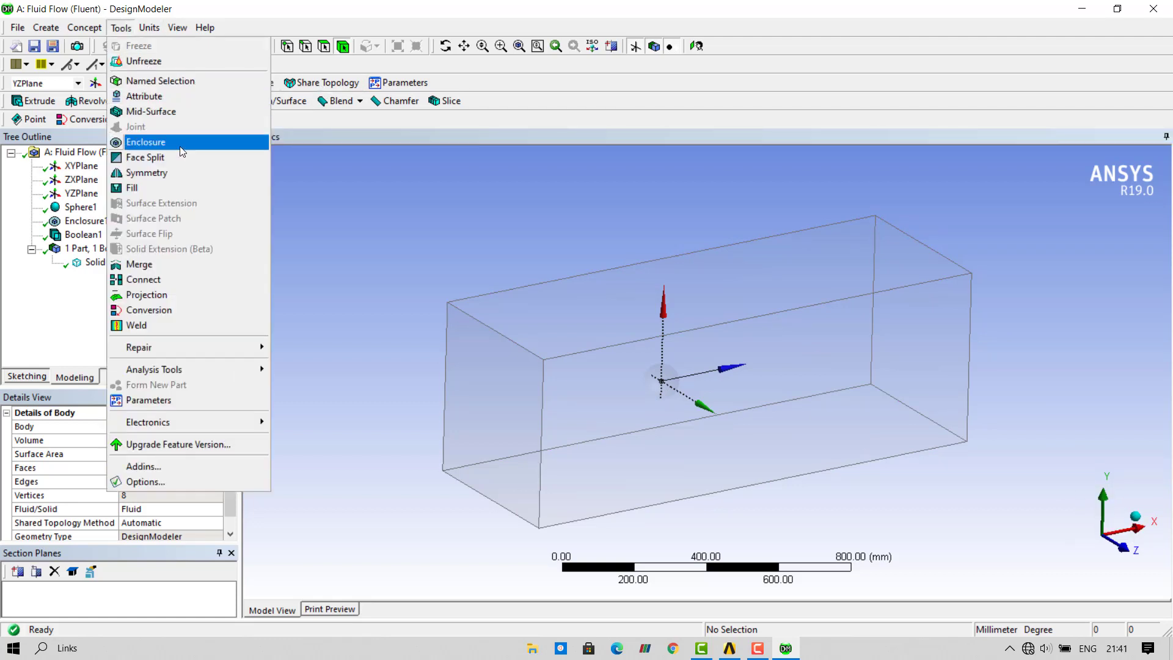
click(175, 178)
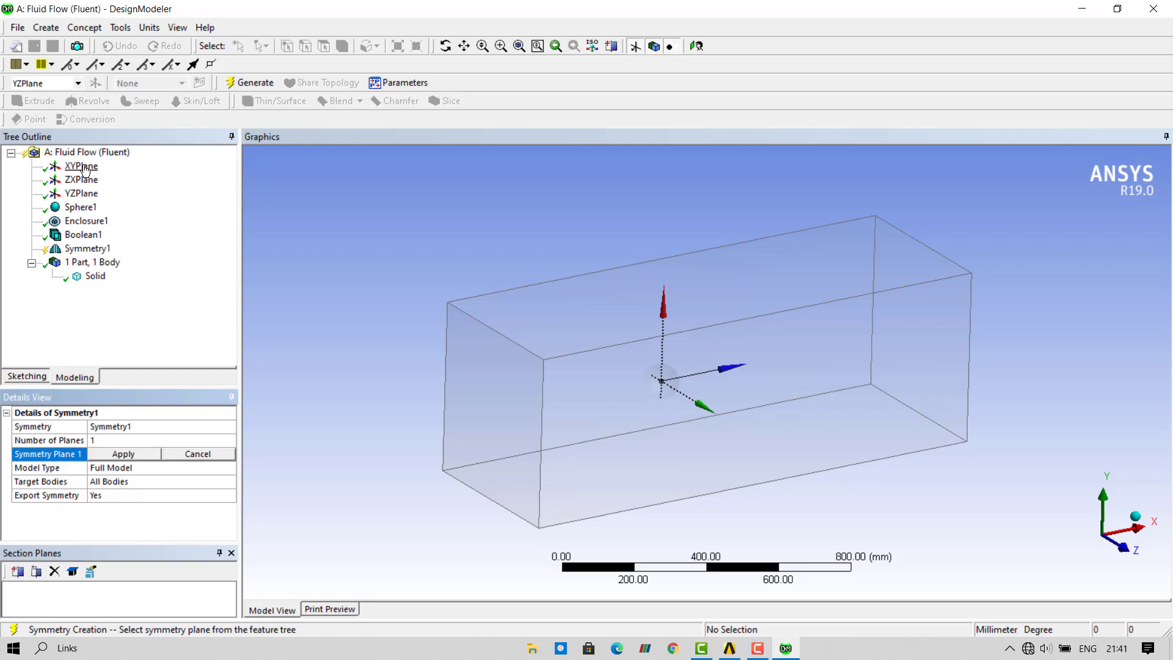
click(85, 168)
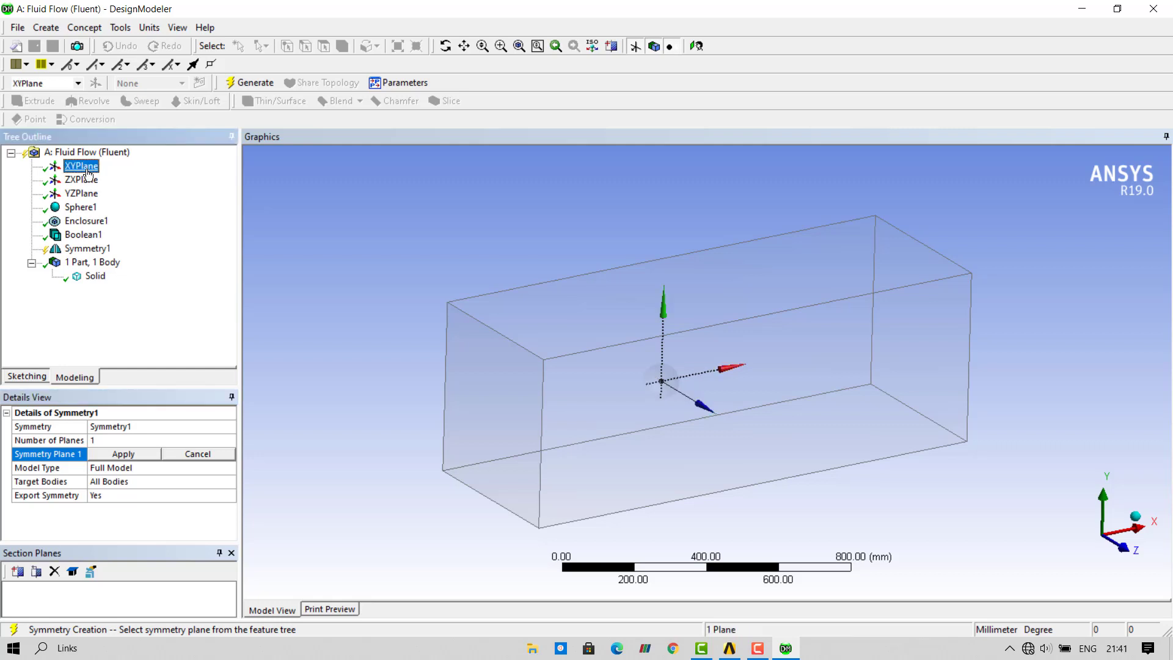
click(123, 454)
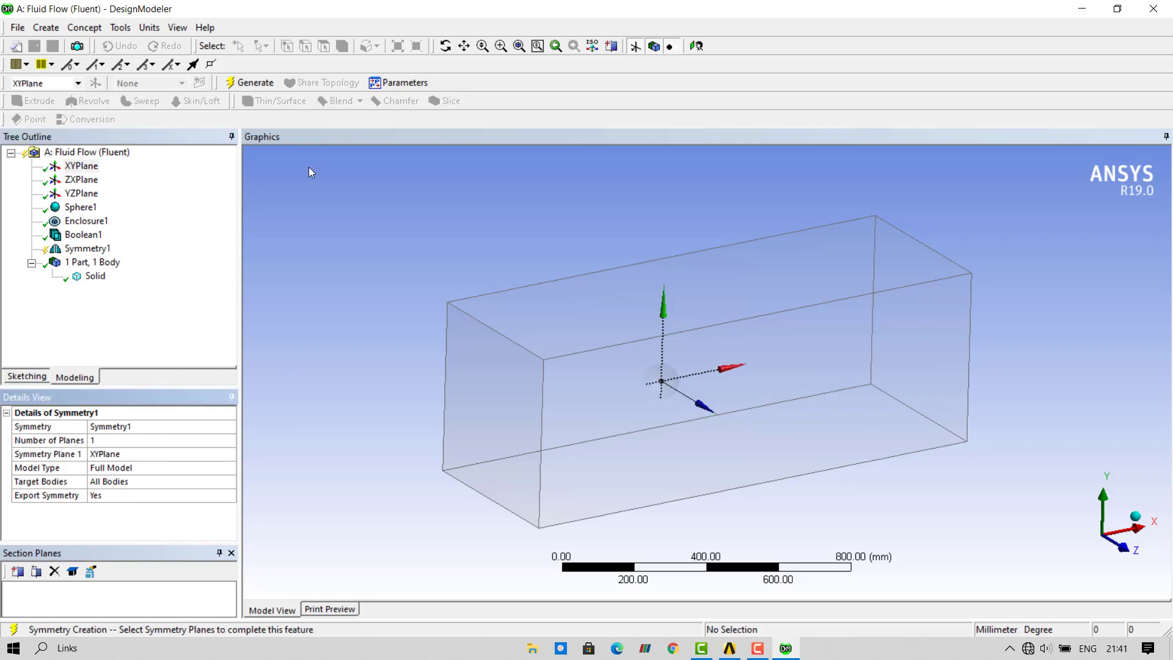
click(255, 83)
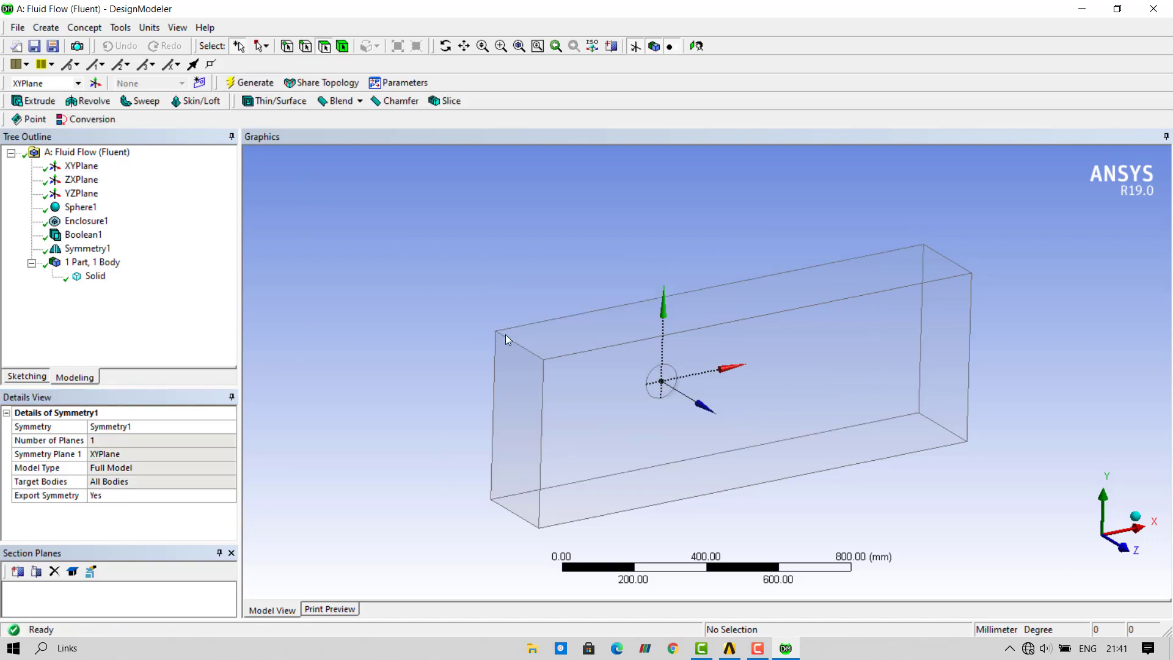
middle_drag(927, 421, 463, 415)
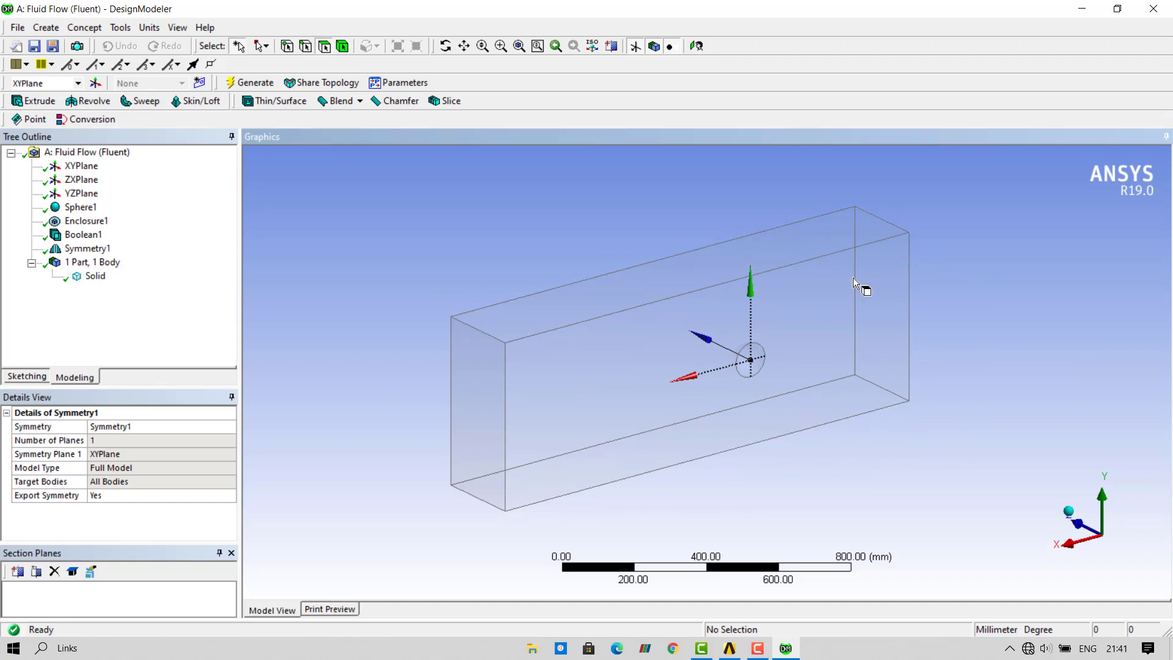
click(678, 333)
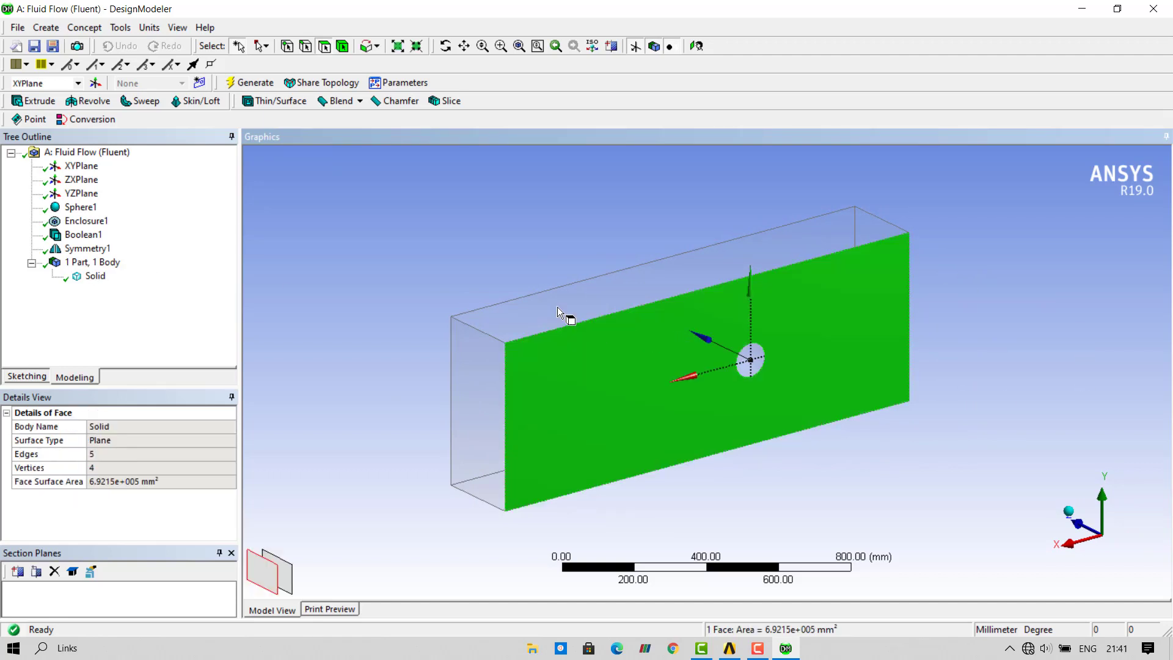
Inspect the halved fluid domain by selecting its faces and then the whole solid body, viewing the spherical cavity.
click(573, 306)
click(482, 368)
click(673, 343)
click(554, 321)
click(510, 359)
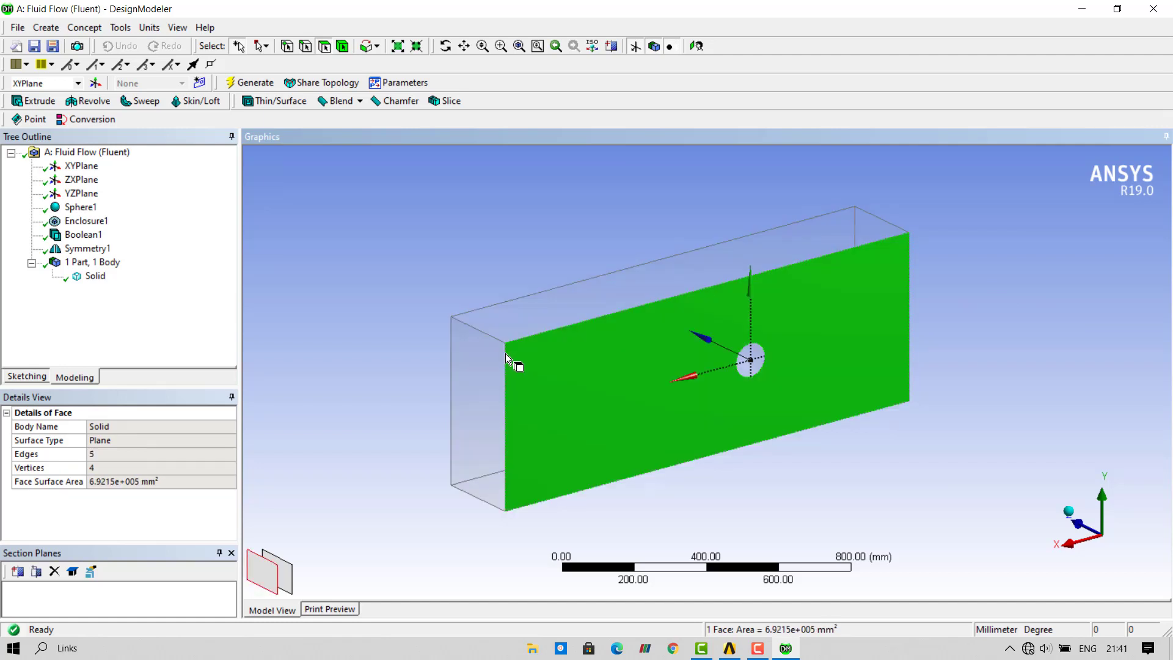
click(342, 45)
click(95, 275)
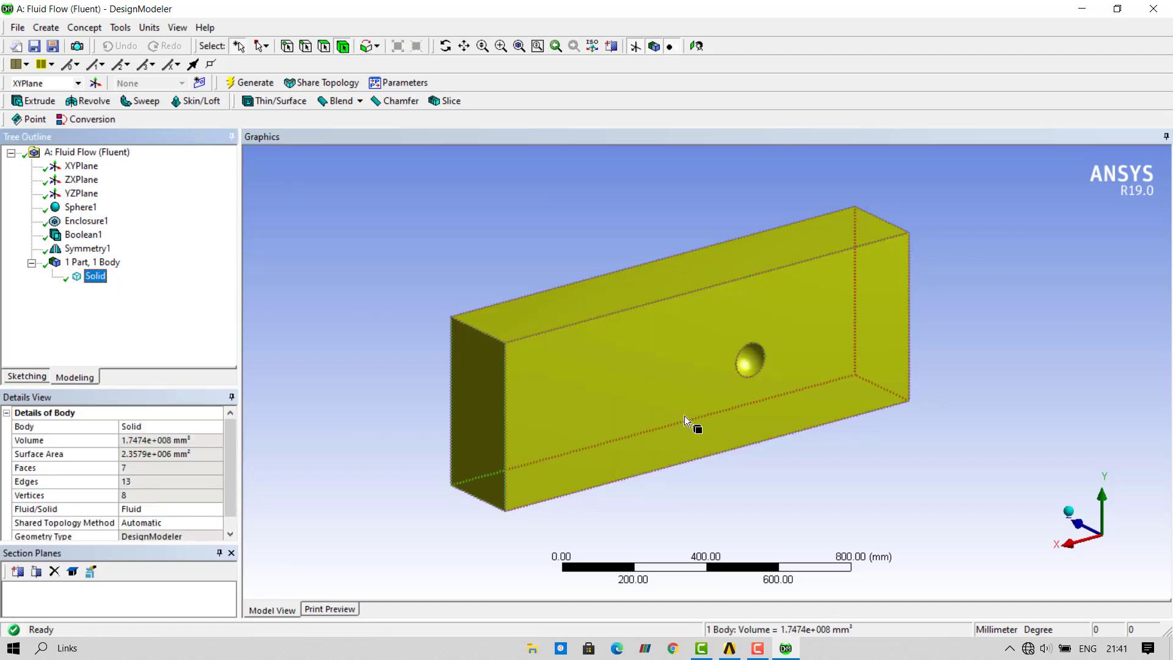
scroll(723, 397, up, 3)
middle_drag(792, 410, 686, 314)
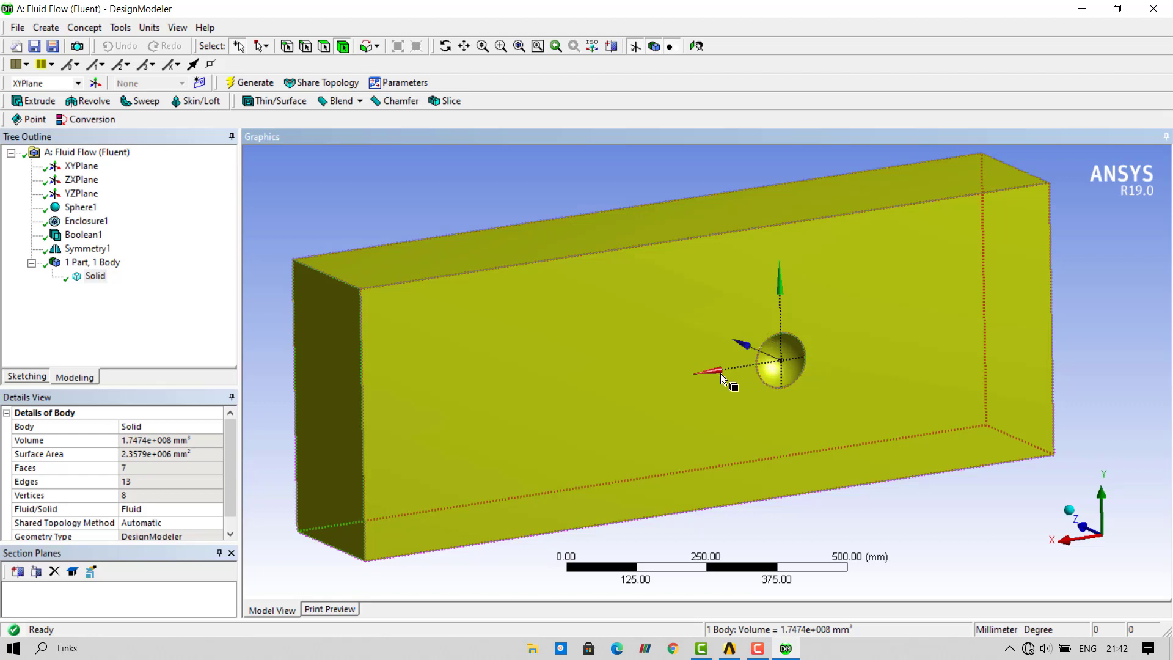
Review the solid body and the XYPlane symmetry feature in turn to check their details.
click(97, 277)
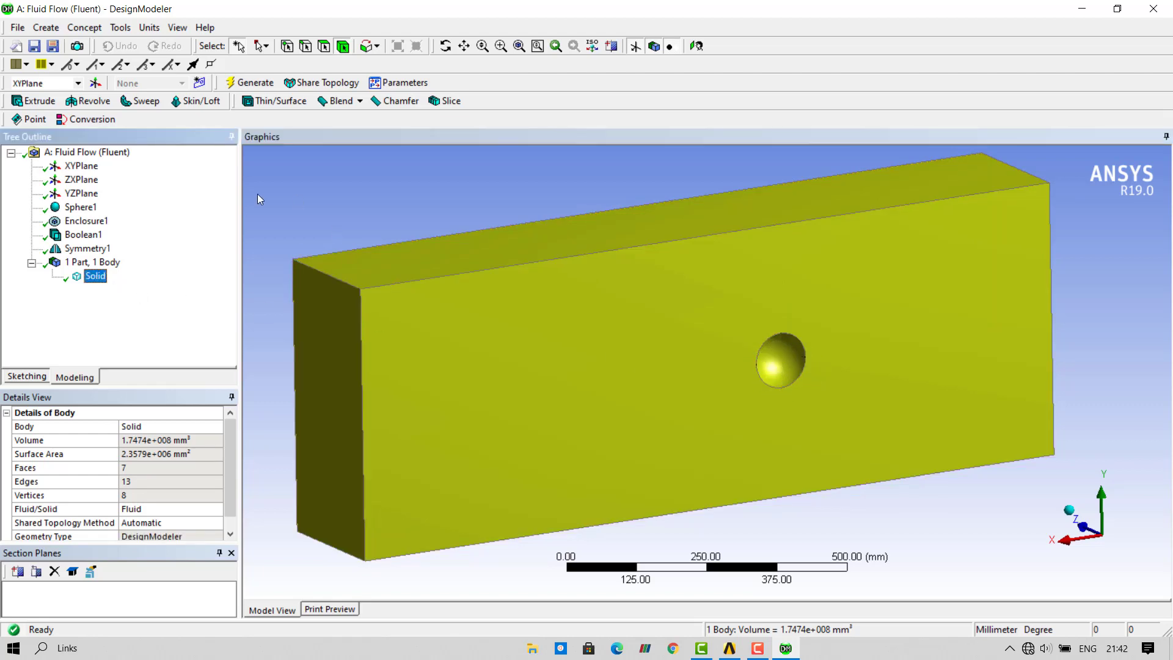
click(97, 250)
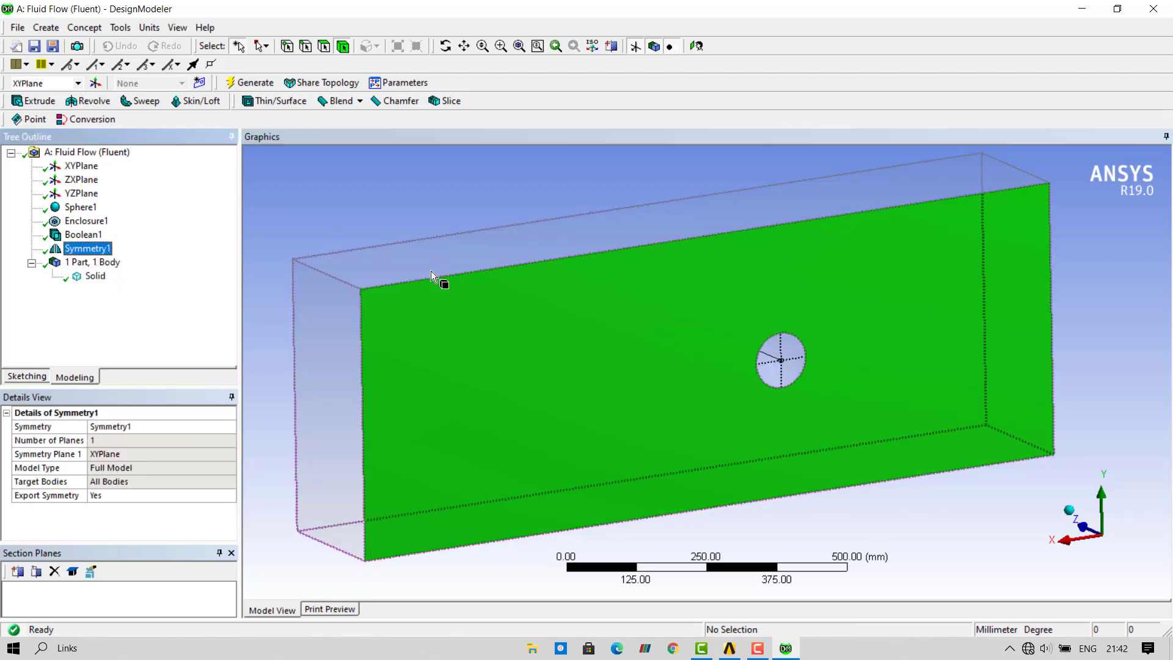
click(427, 269)
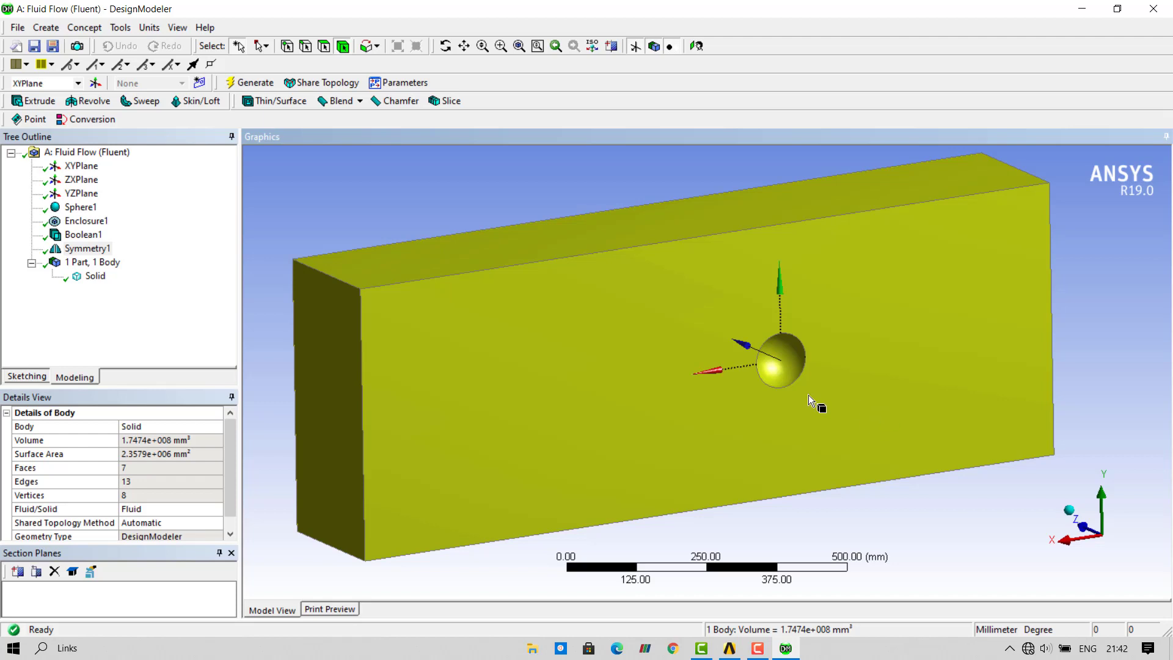
click(95, 276)
scroll(493, 207, down, 2)
click(504, 218)
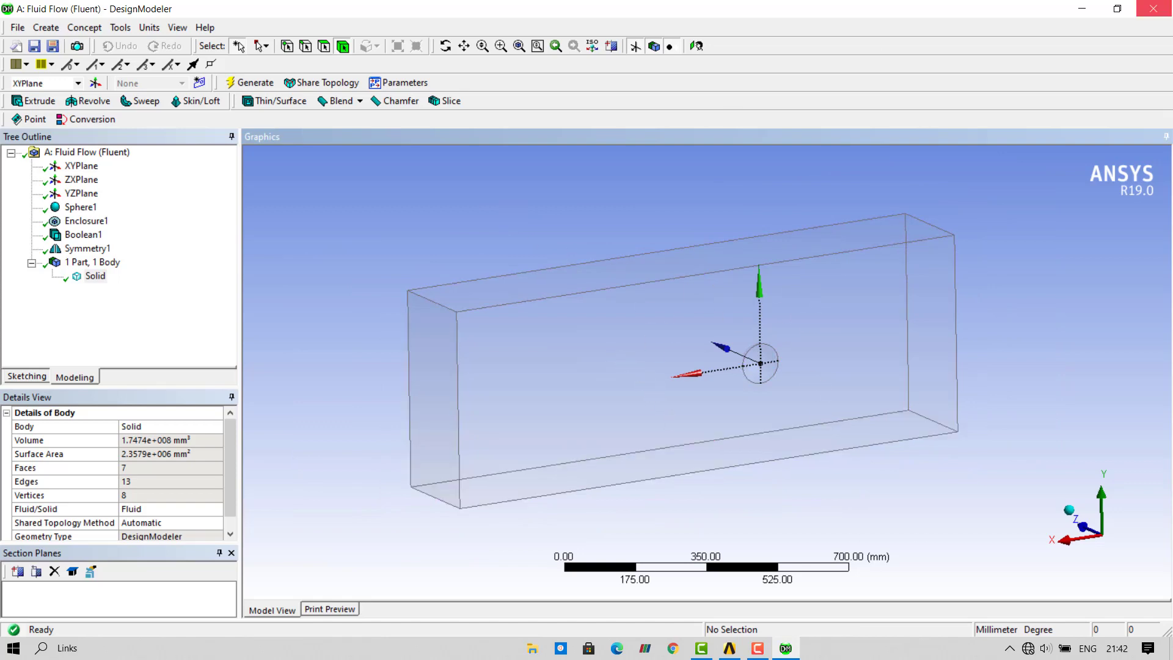
Close DesignModeler and open the Mesh cell of the Fluid Flow (Fluent) system in ANSYS Meshing.
click(1155, 4)
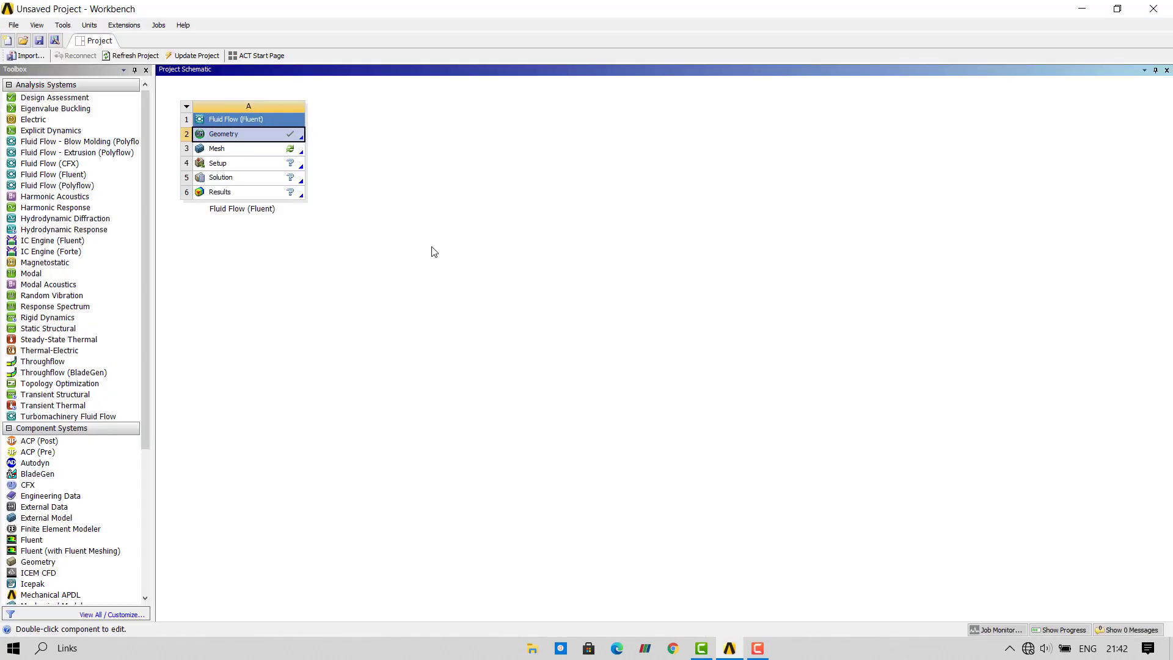
right_click(256, 149)
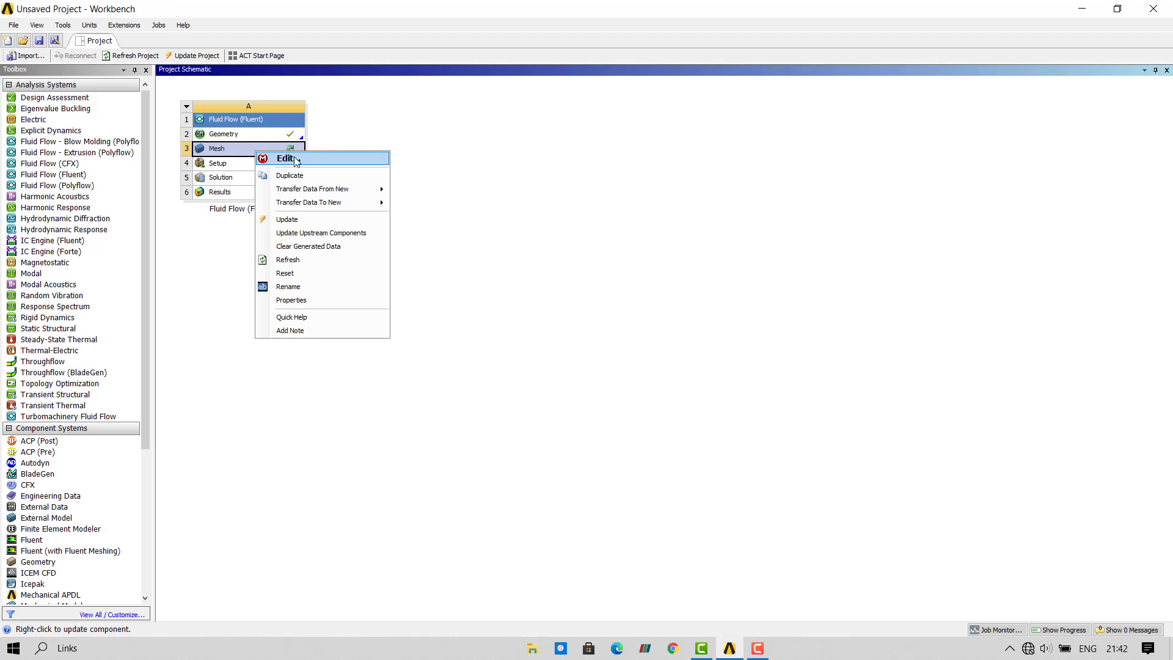
click(295, 157)
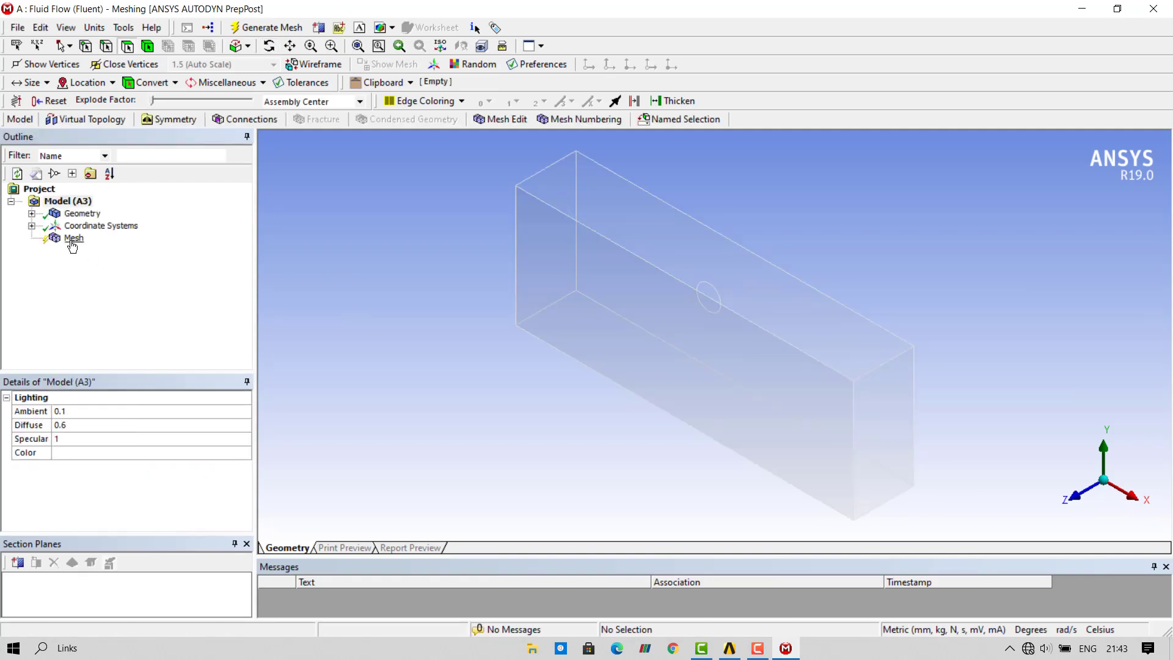
Generate the mesh with default settings and examine the elements around the spherical cavity.
click(73, 243)
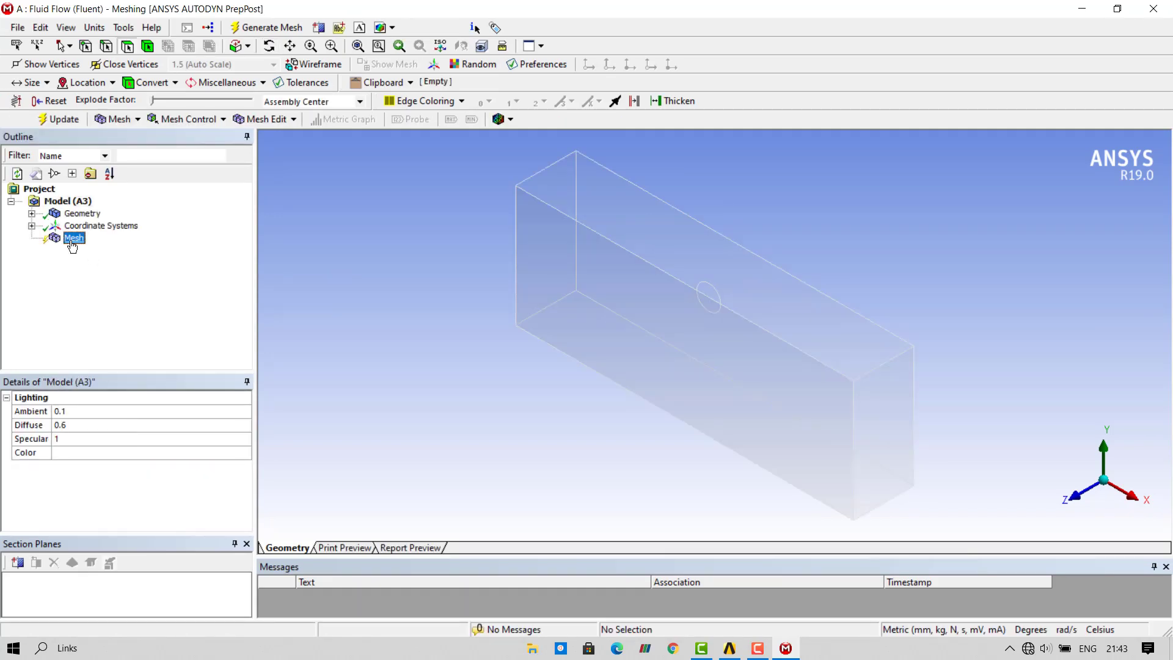
click(269, 28)
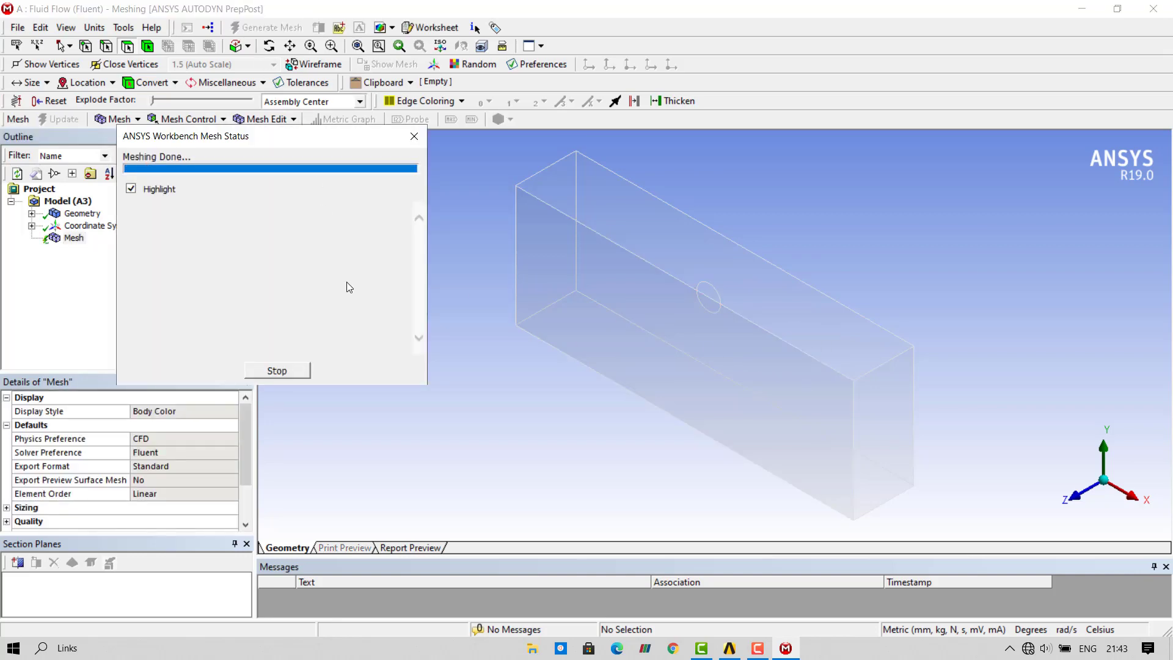
middle_drag(545, 392, 536, 414)
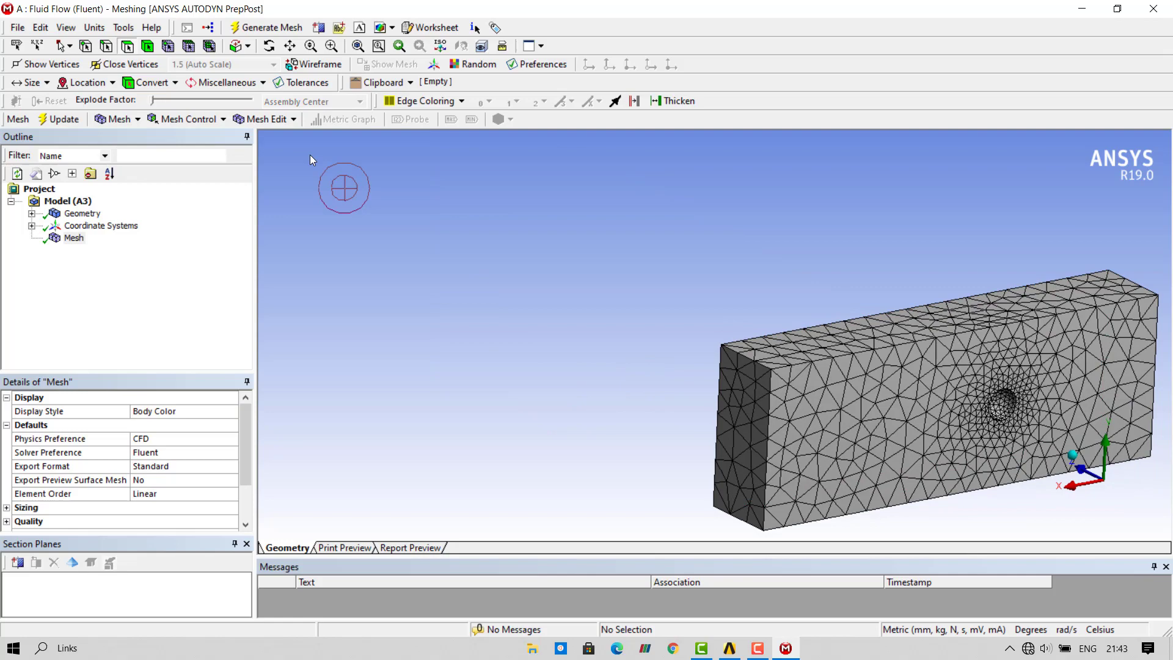
click(290, 46)
drag(759, 233, 780, 344)
middle_drag(780, 344, 577, 354)
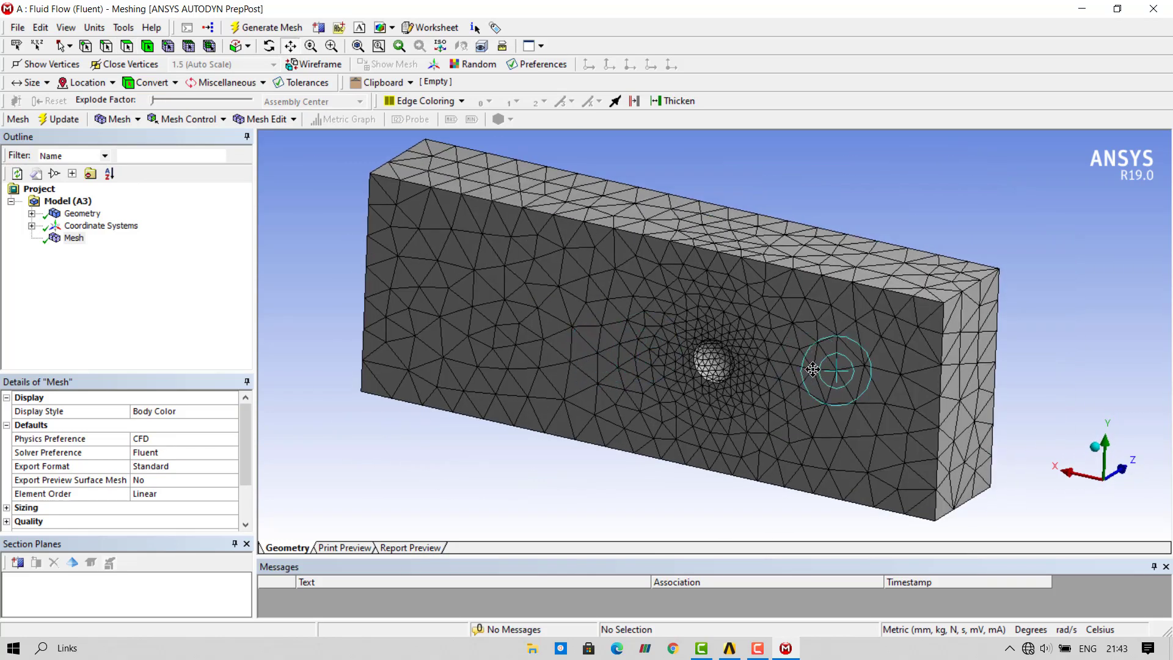
scroll(771, 369, down, 1)
Set the mesh's Max Face Size to 50 mm, regenerate the mesh and inspect it around the sphere.
scroll(79, 488, down, 2)
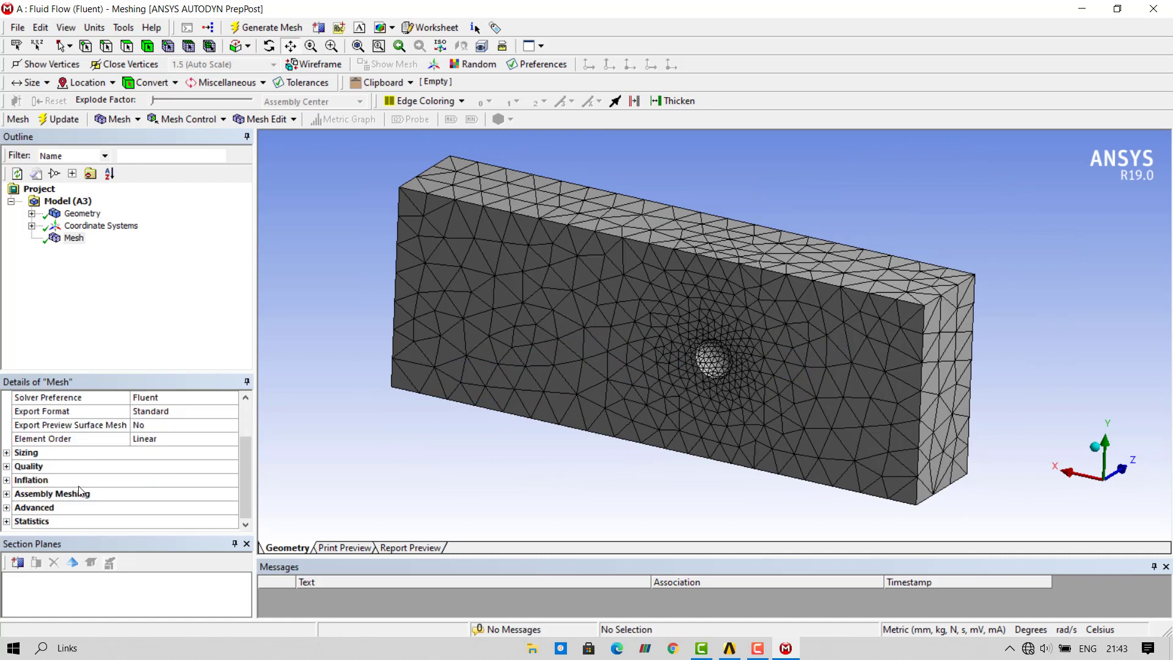
click(7, 454)
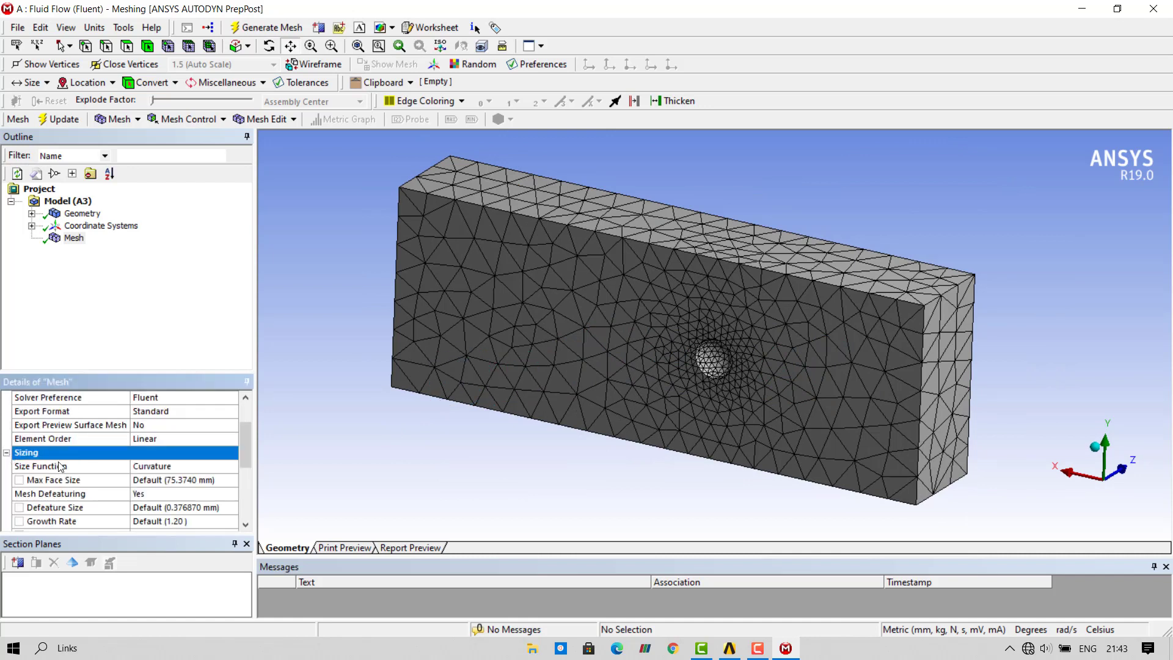
scroll(146, 478, down, 1)
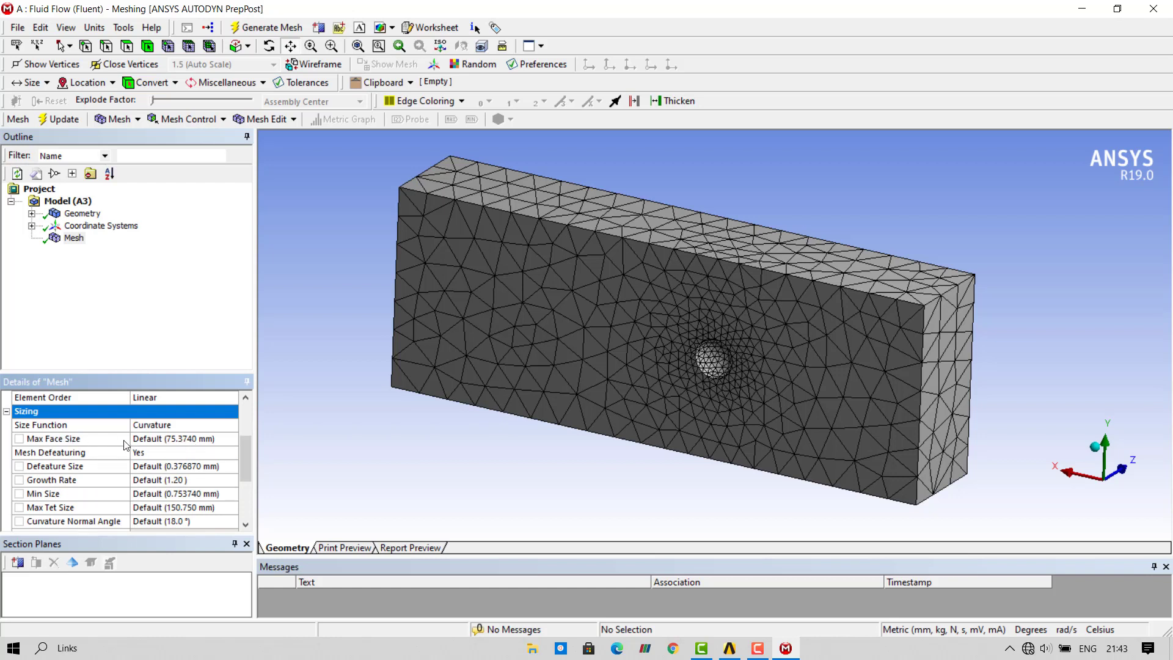
click(198, 438)
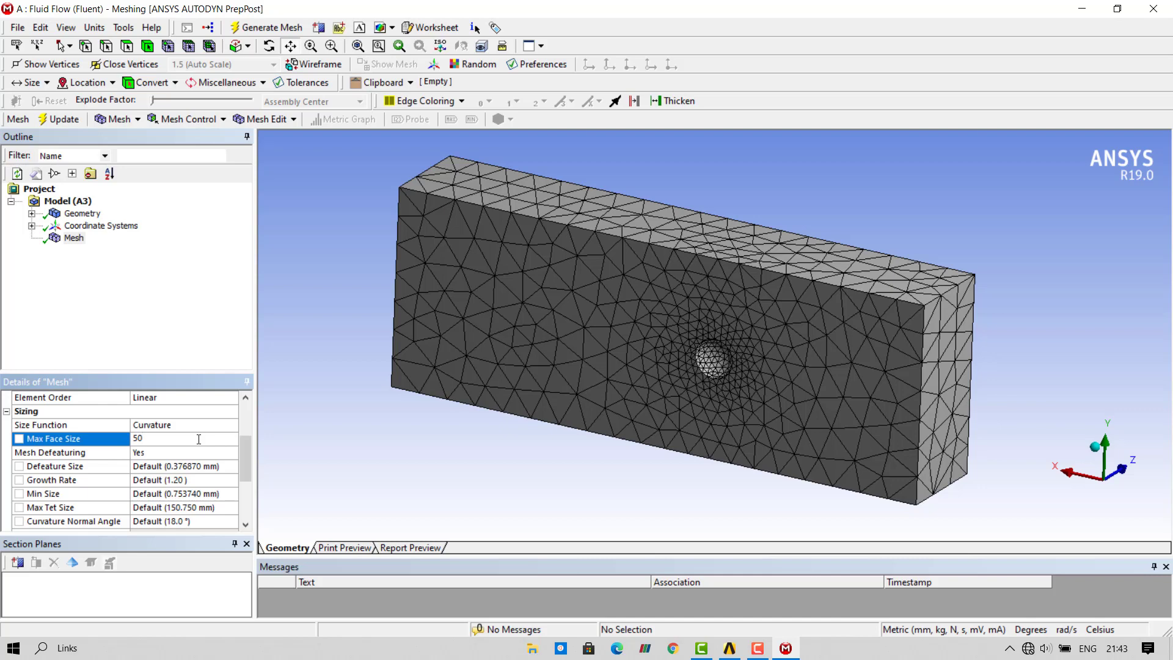
text(50)
key(Return)
scroll(198, 439, down, 1)
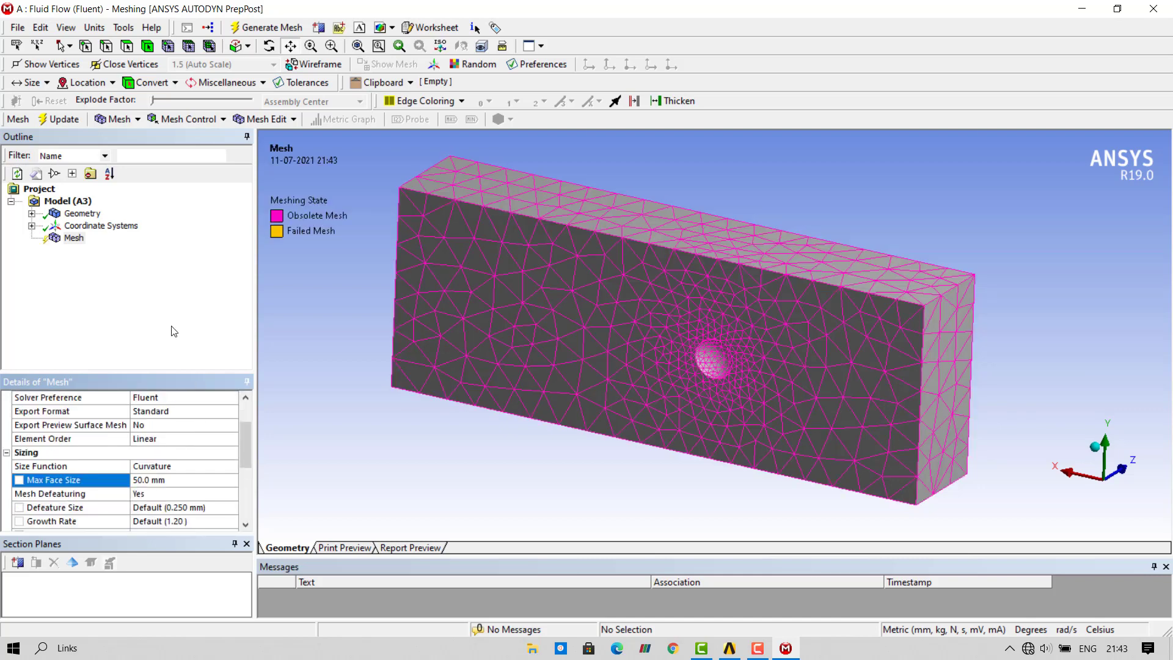
click(73, 238)
click(273, 28)
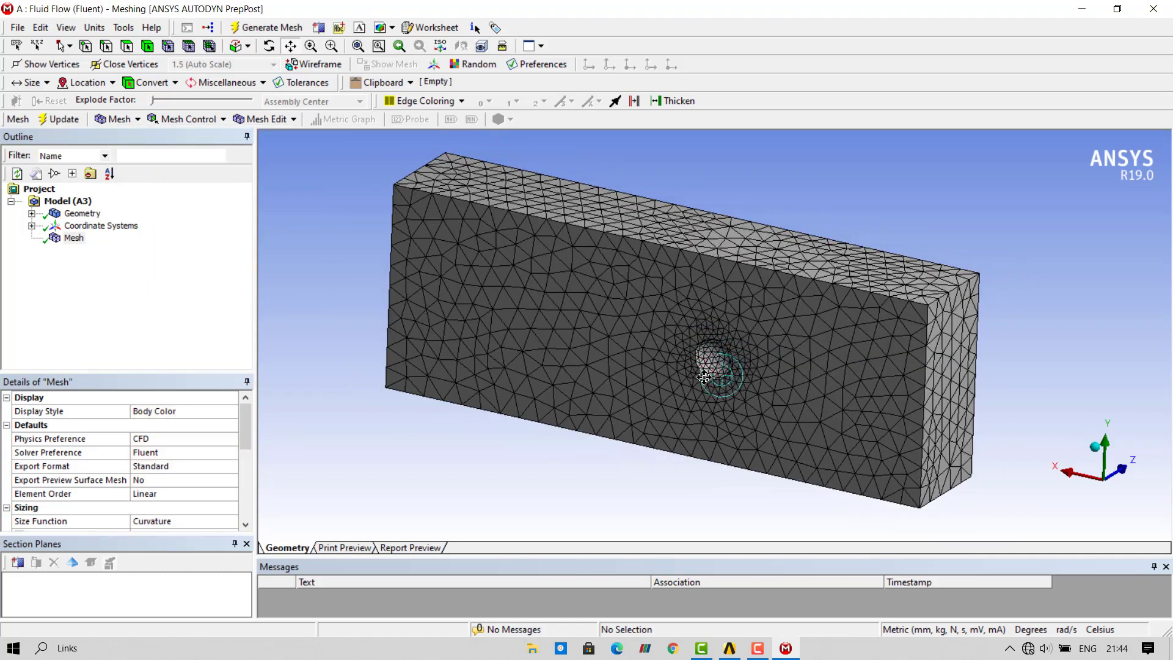
mouse_move(705, 377)
middle_down()
mouse_move(678, 378)
mouse_move(679, 353)
mouse_move(697, 356)
middle_up()
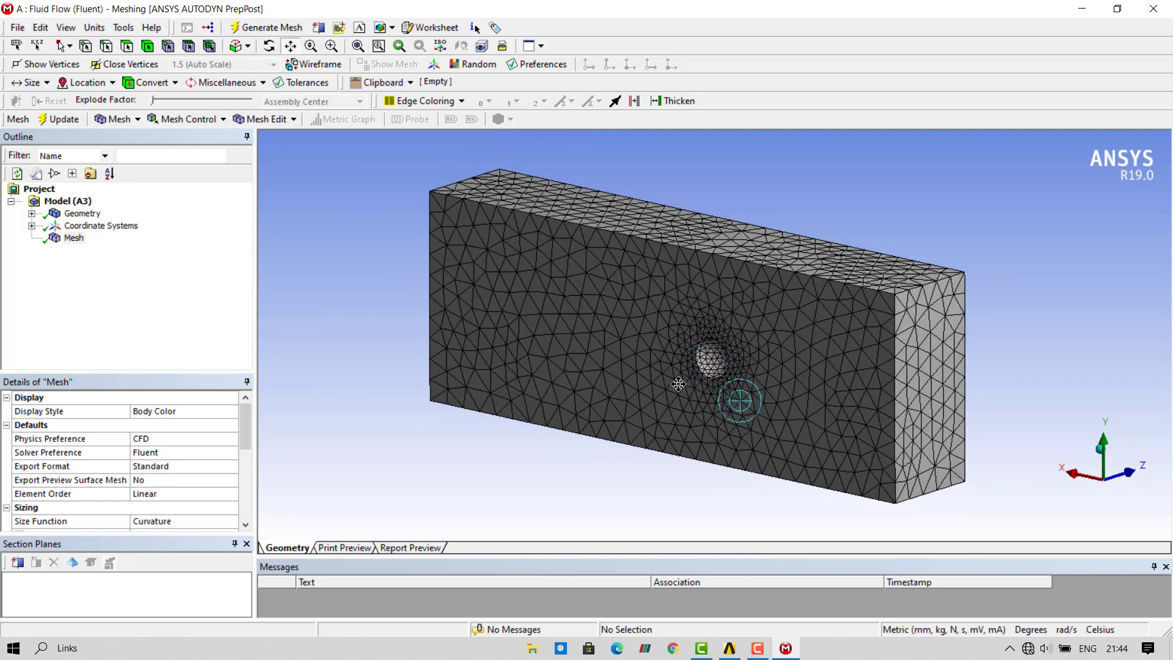
mouse_move(608, 392)
middle_down()
mouse_move(623, 400)
mouse_move(611, 397)
middle_up()
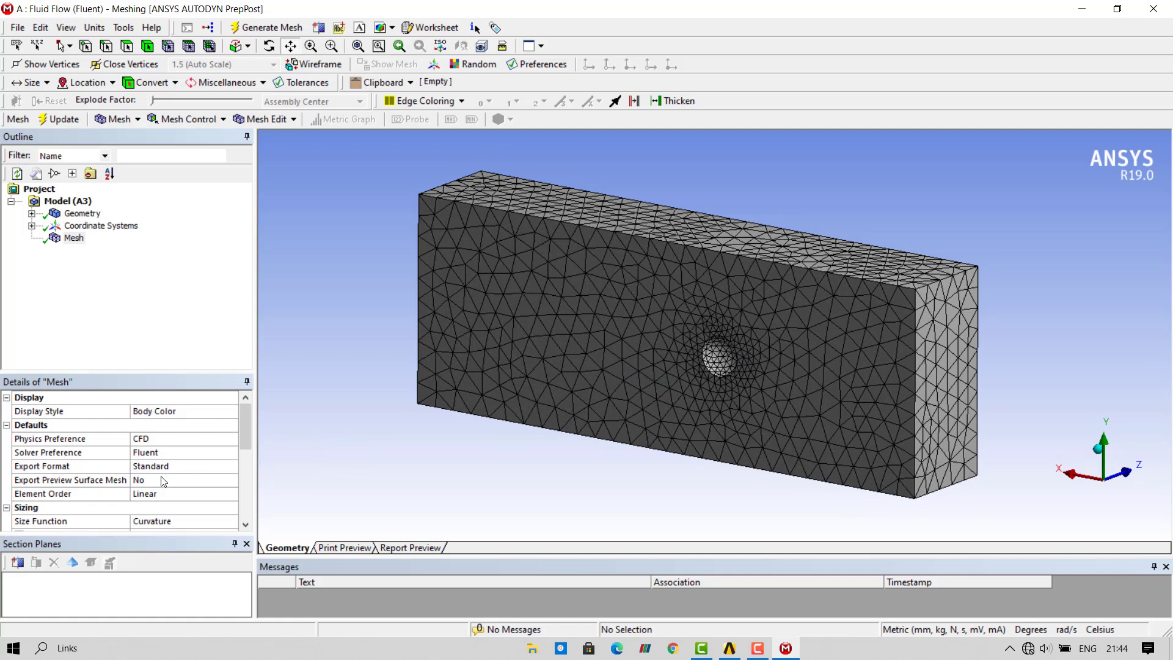
Review the mesh sizing settings and check the node and element counts in the mesh statistics.
scroll(189, 465, down, 4)
scroll(191, 467, up, 4)
scroll(191, 468, down, 2)
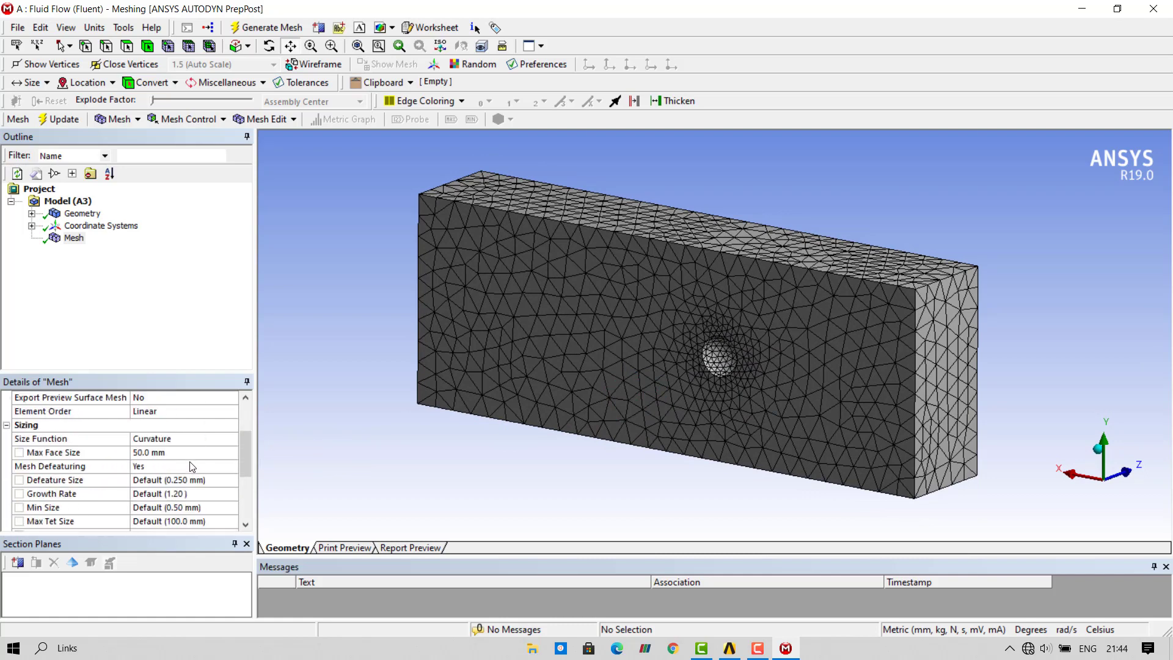
scroll(194, 462, down, 3)
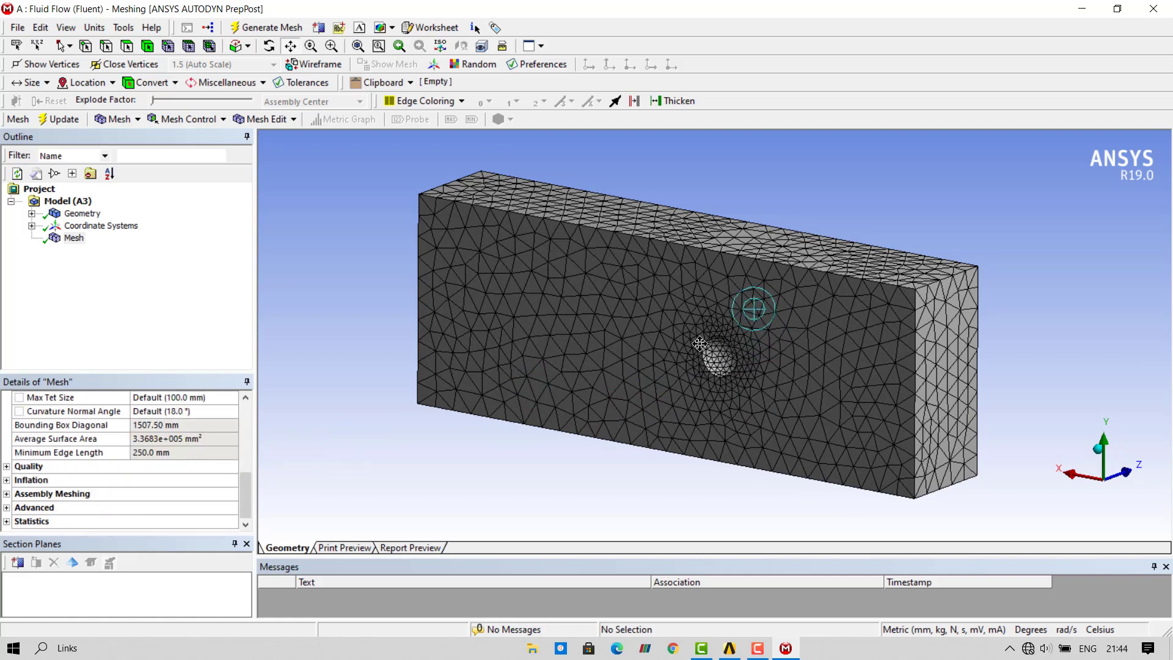
click(7, 521)
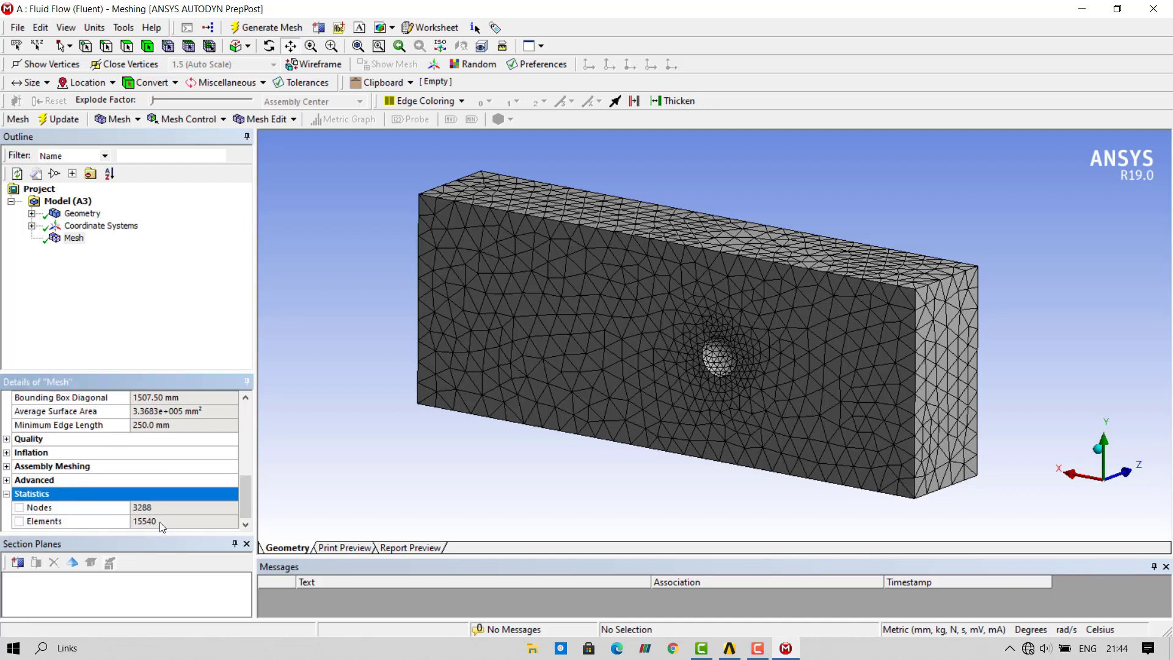
click(166, 523)
click(169, 524)
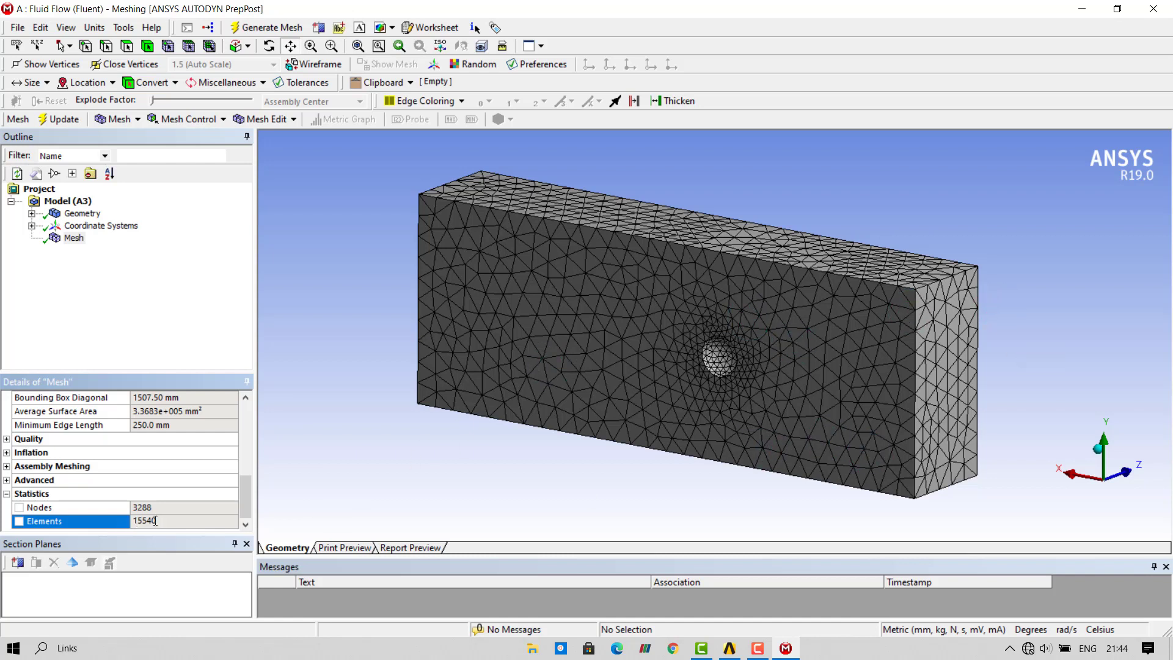
double_click(148, 524)
click(176, 524)
click(74, 237)
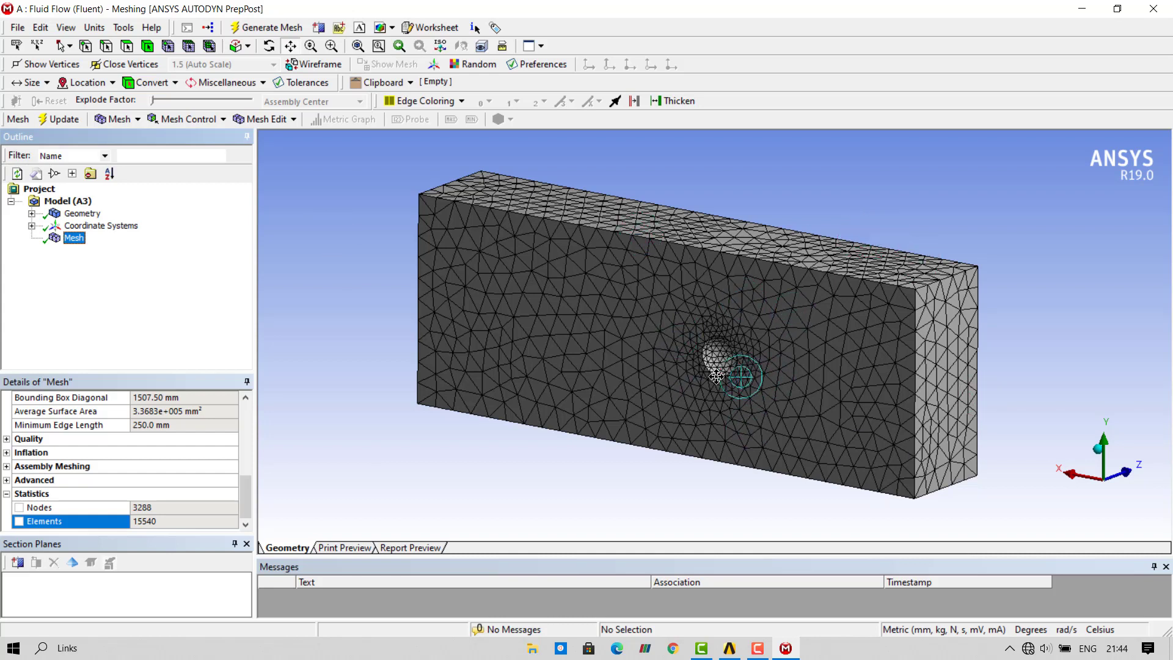
click(699, 270)
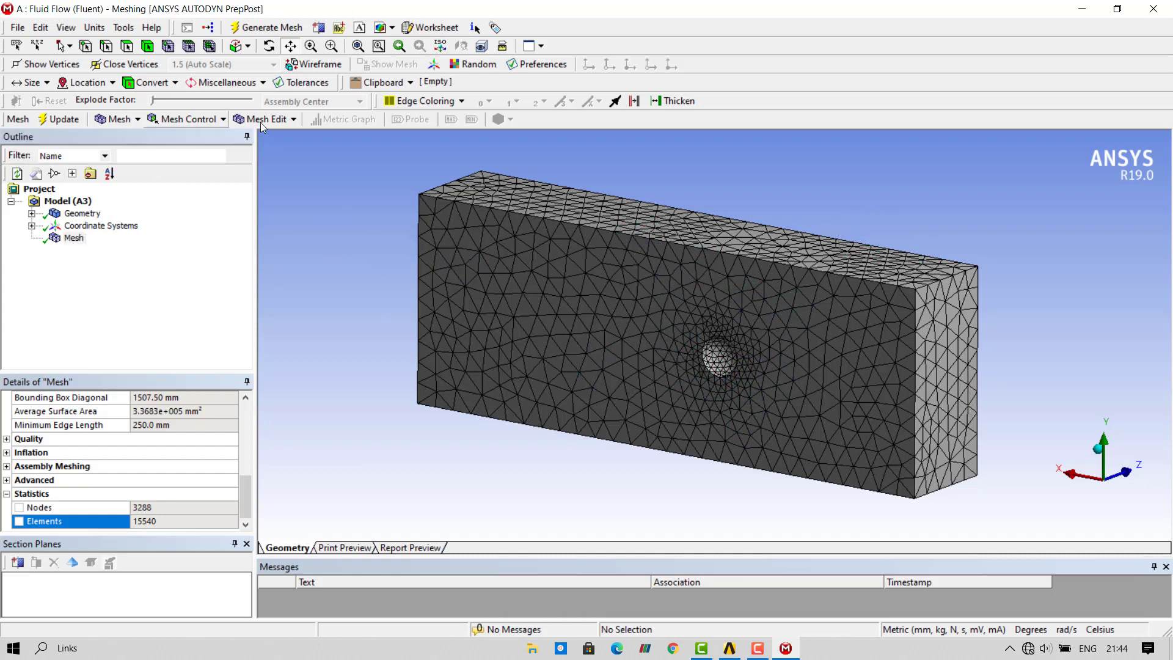
Create a named selection called inlet from the end face nearest the spherical cavity.
click(127, 53)
click(948, 378)
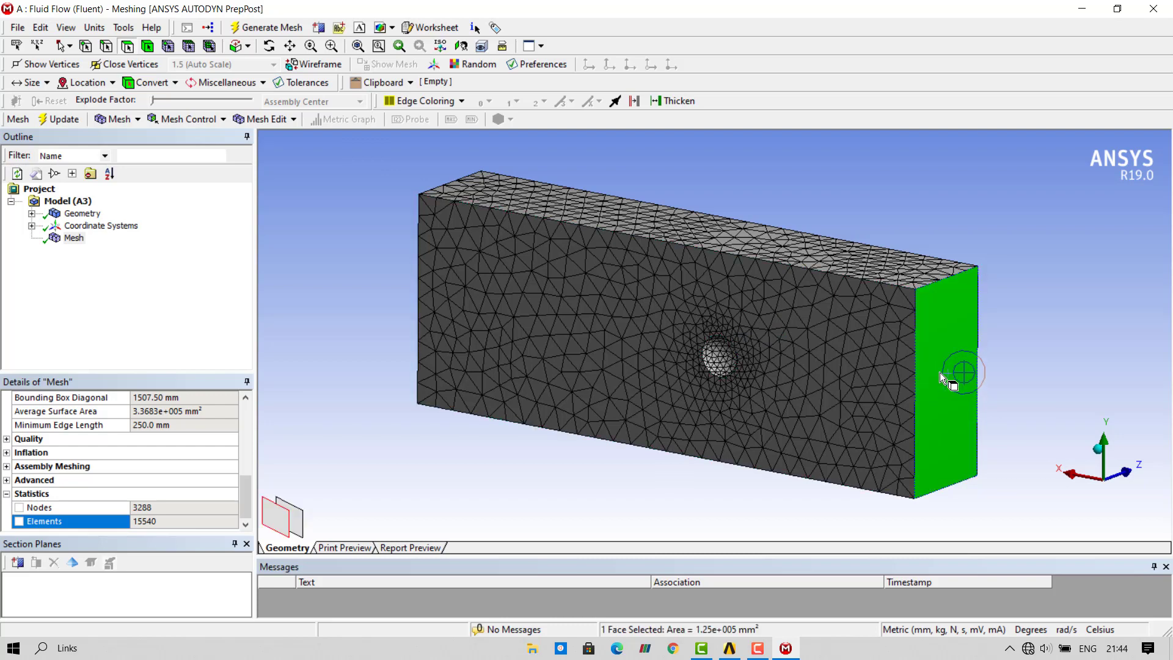
right_click(939, 372)
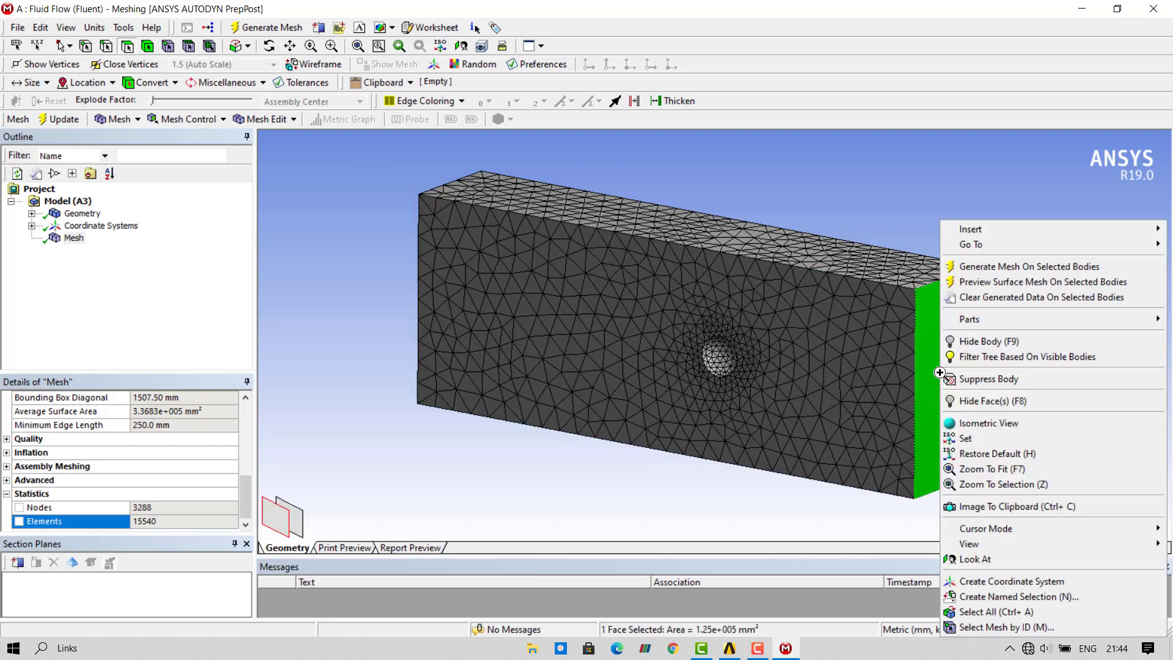
click(996, 597)
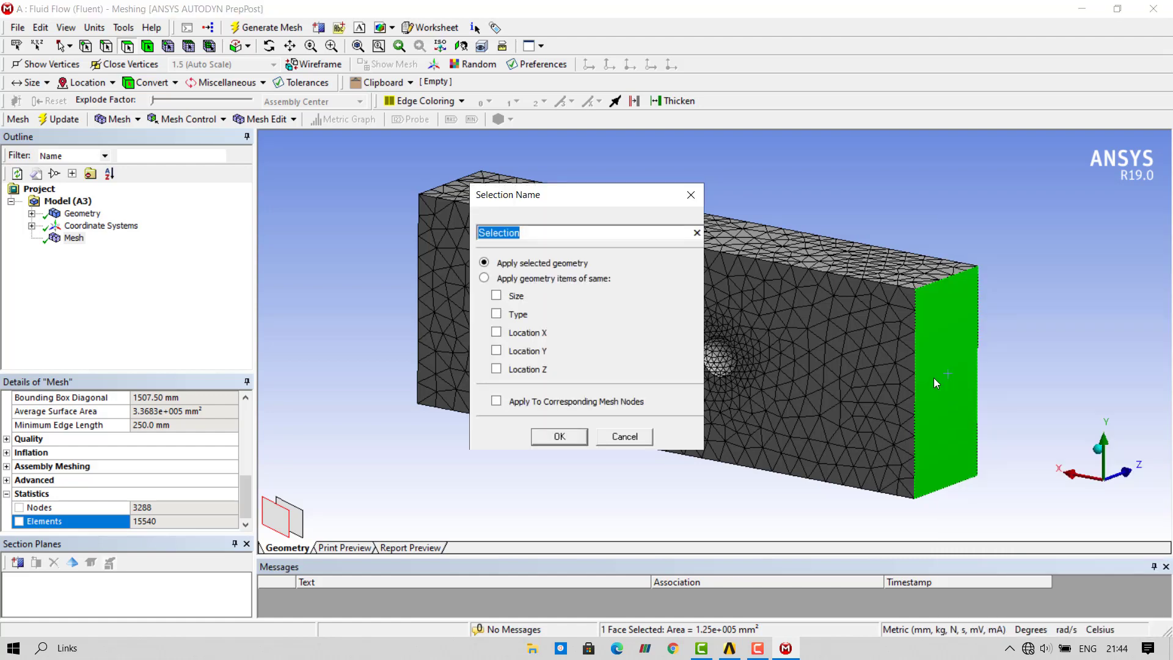
text(inlet)
click(559, 436)
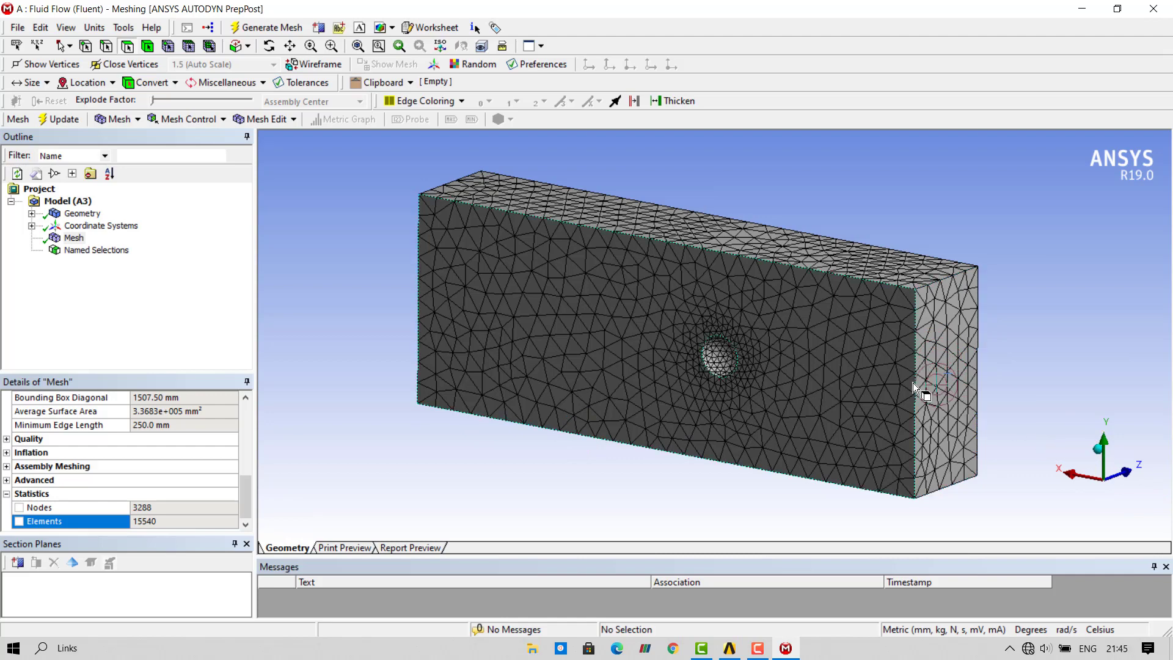
Create a named selection called symmetry from the large flat face that contains the spherical cavity.
click(948, 369)
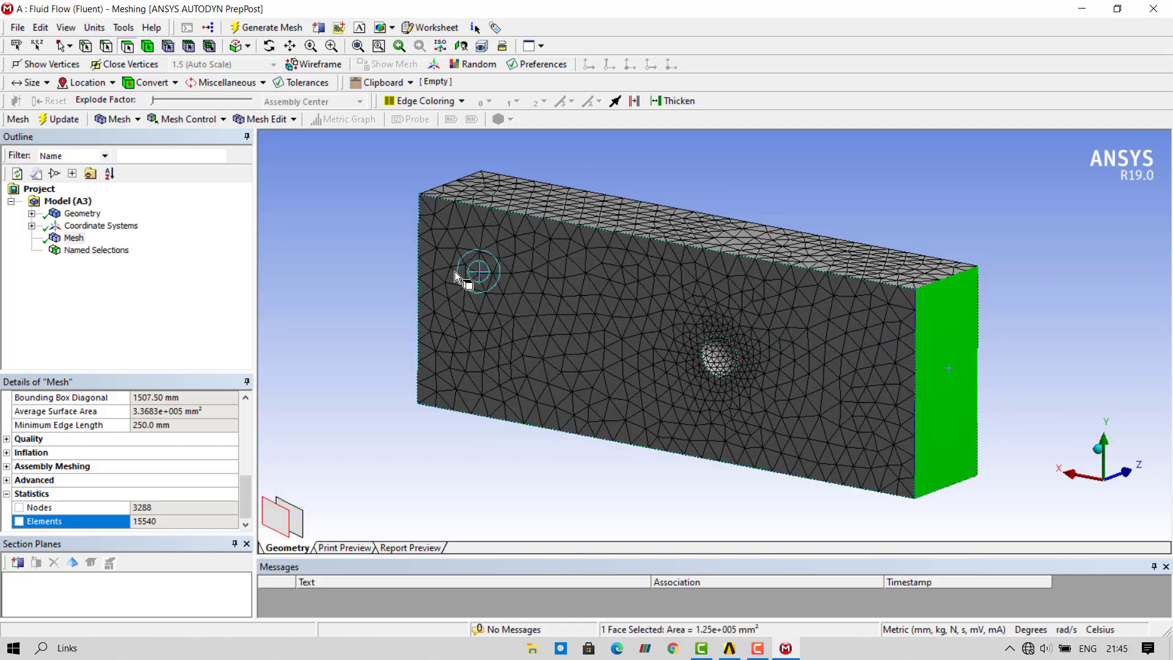
middle_drag(471, 335, 415, 269)
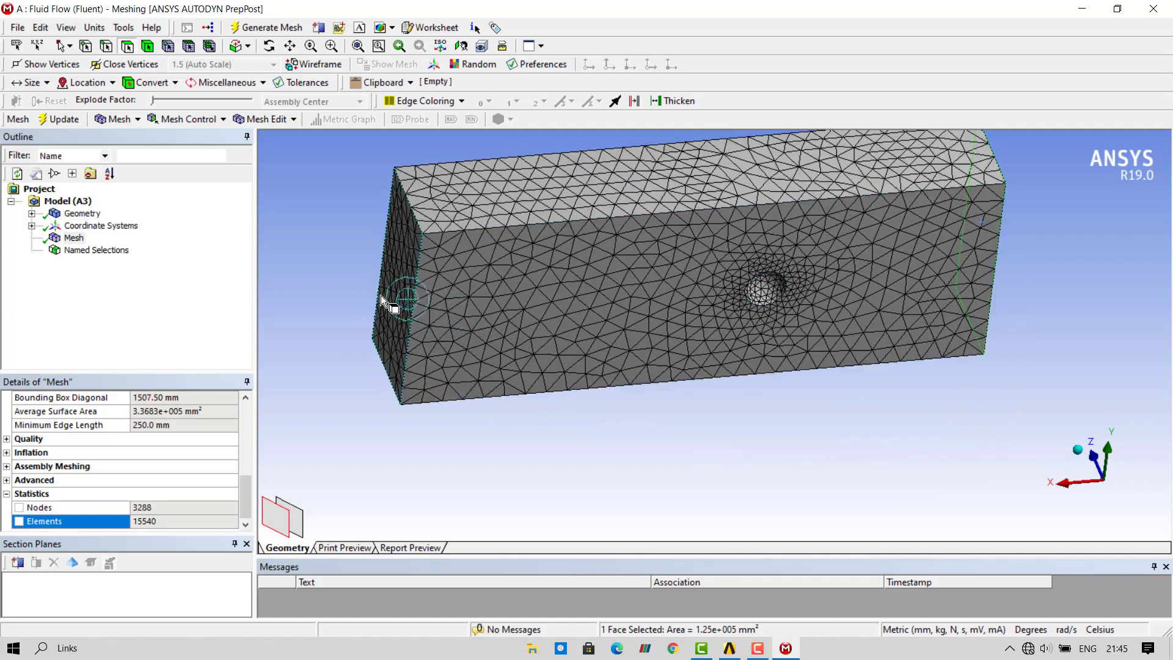
click(415, 269)
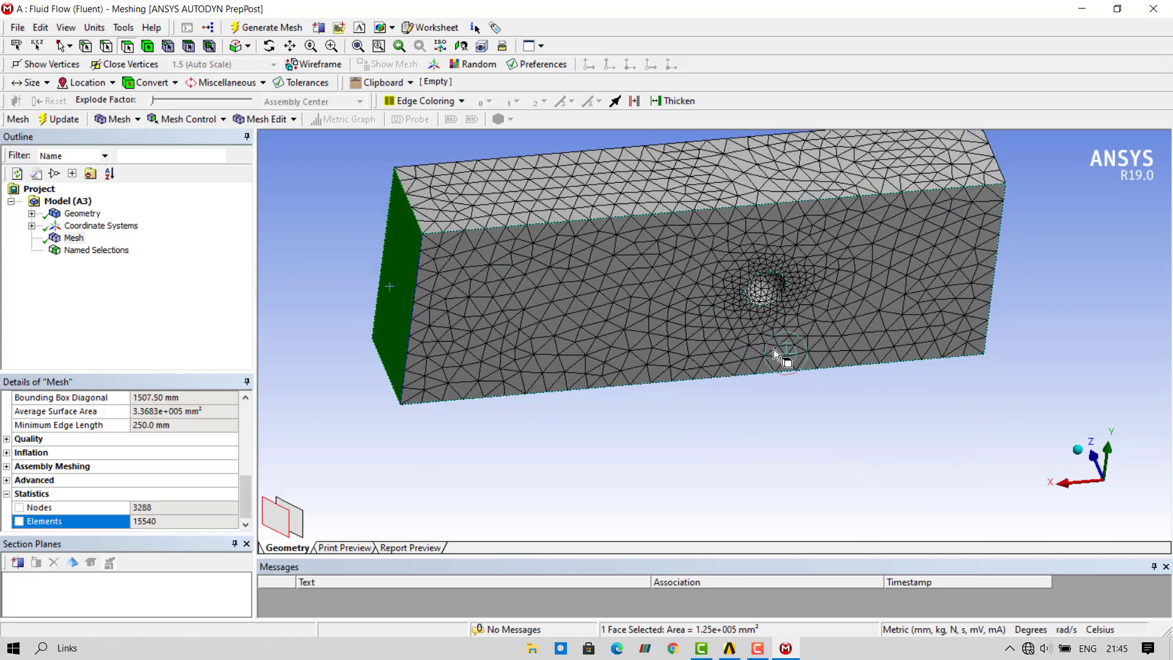
middle_drag(775, 356, 724, 421)
click(792, 392)
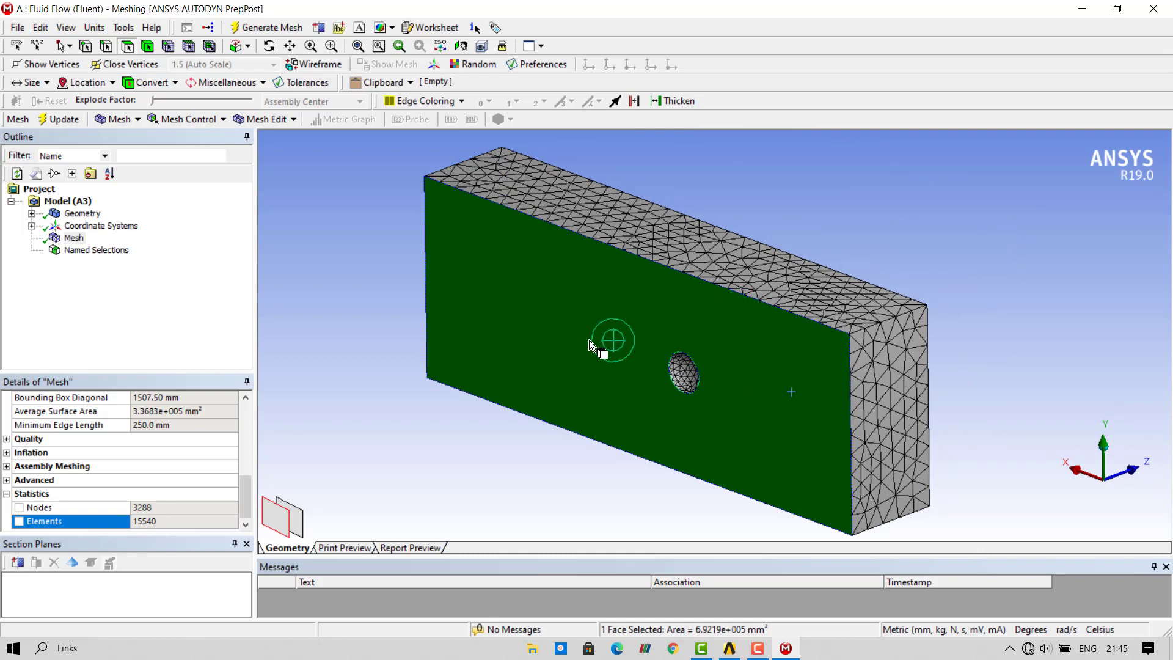
key(n)
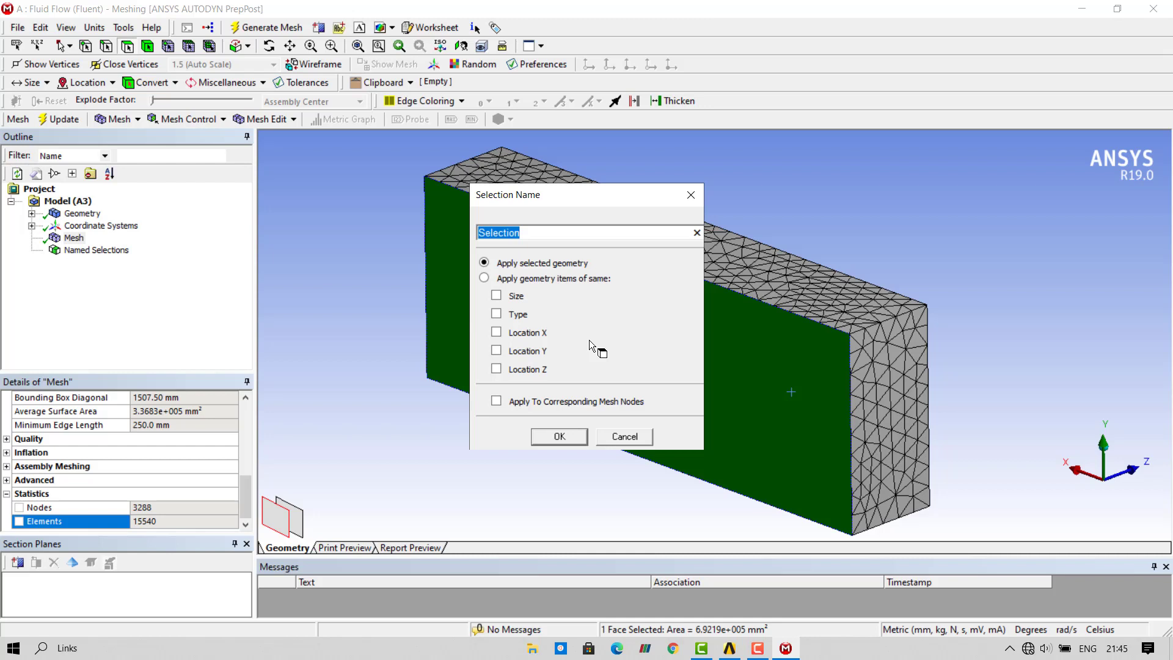
text(symmetry)
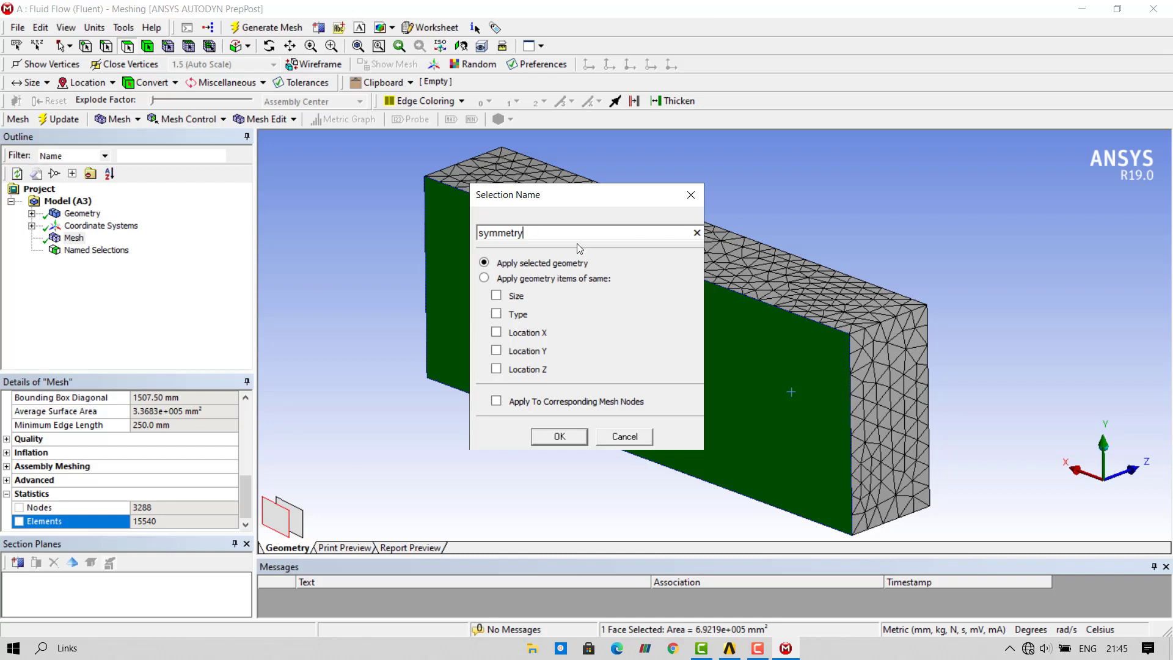
drag(530, 232, 453, 224)
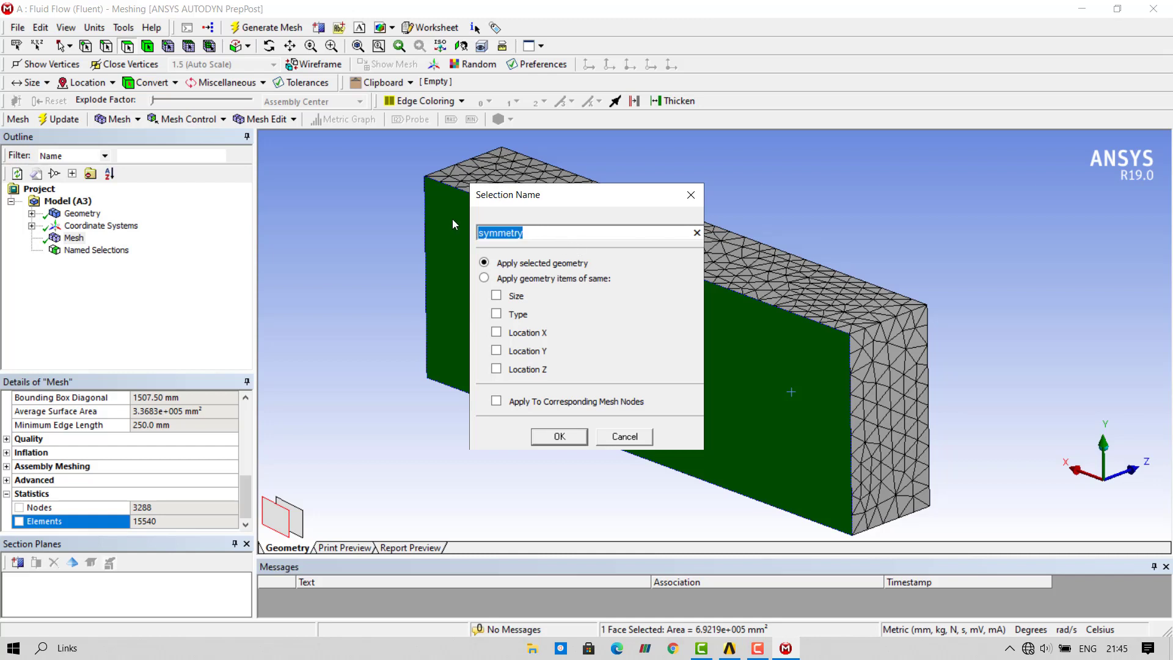
click(531, 235)
click(560, 437)
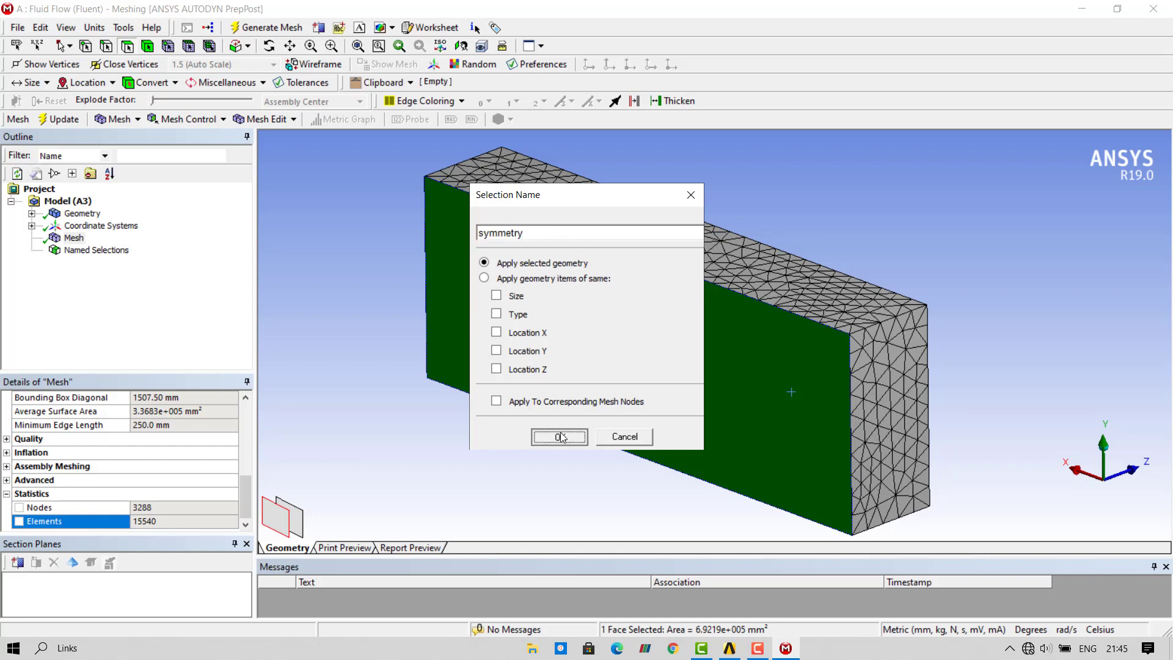
Create a named selection called walls from the domain's upper face, lower face and the long side face opposite the symmetry plane.
click(771, 282)
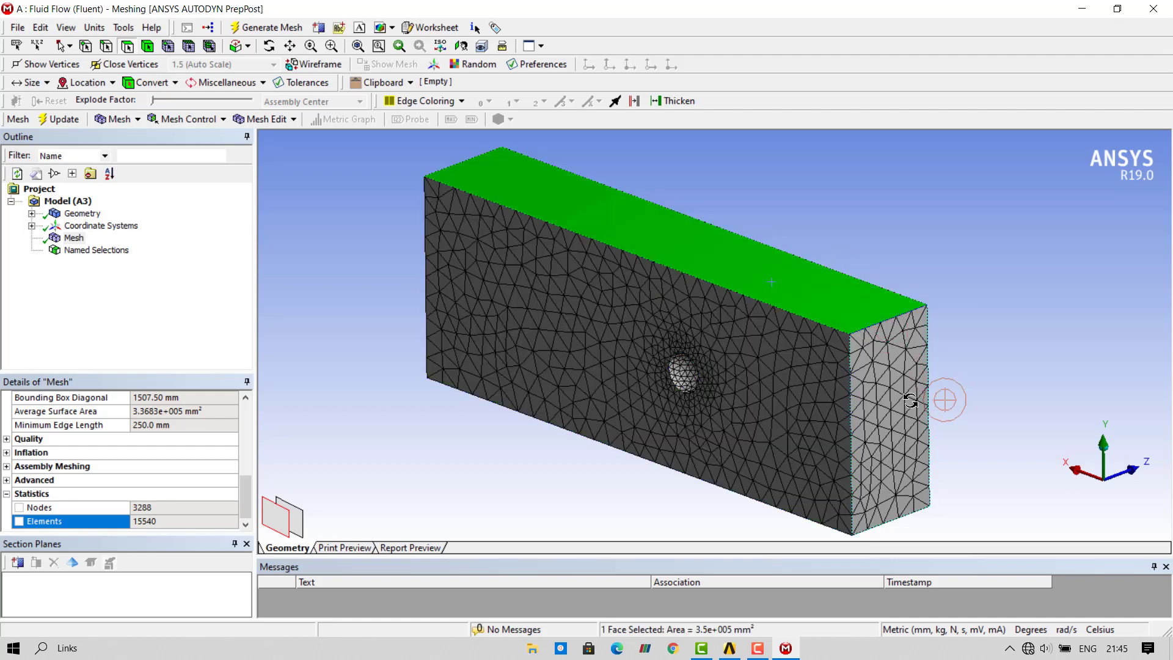
middle_drag(910, 400, 843, 393)
ctrl+click(990, 385)
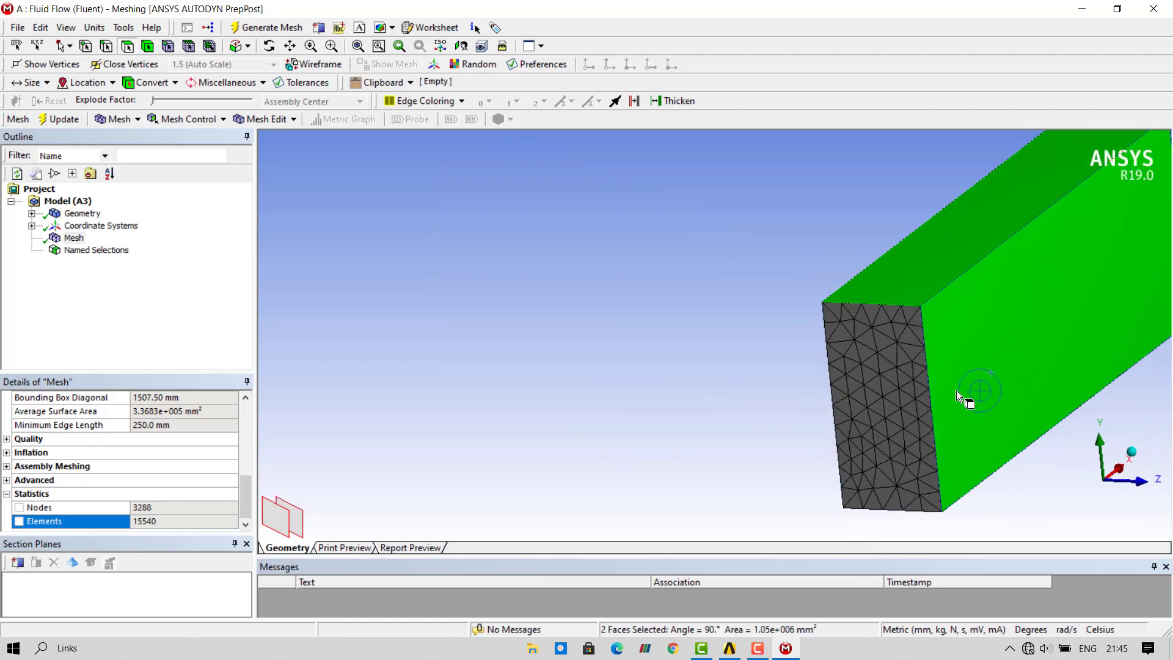
middle_drag(959, 385, 700, 394)
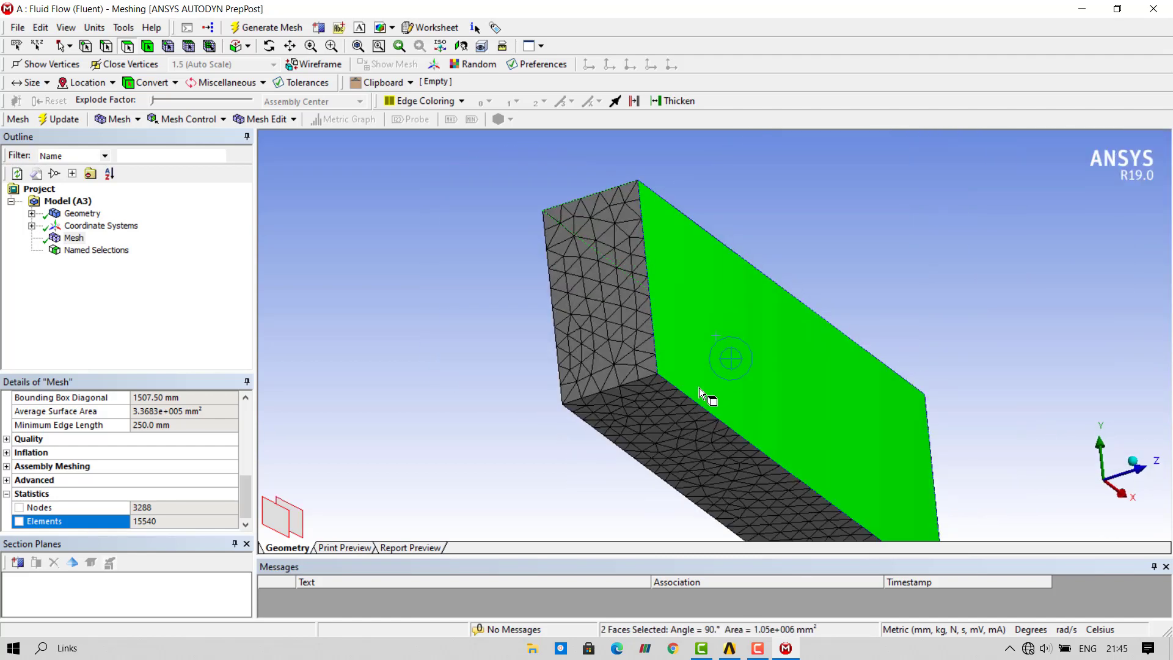
ctrl+click(689, 421)
middle_drag(771, 280, 750, 338)
key(n)
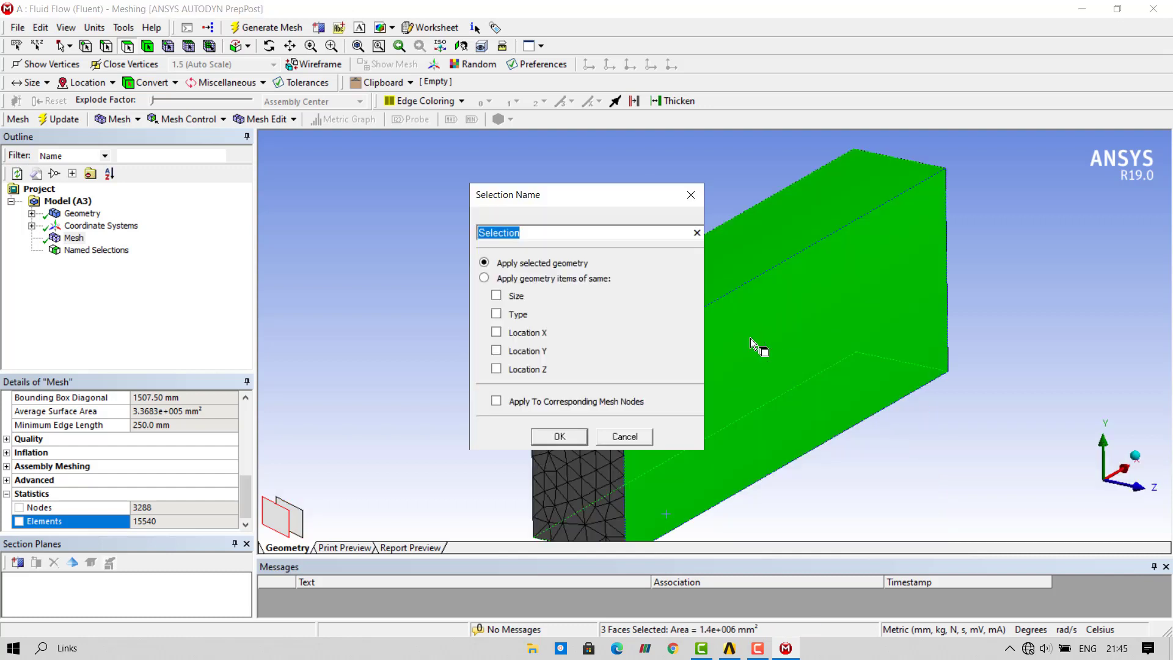
text(walls)
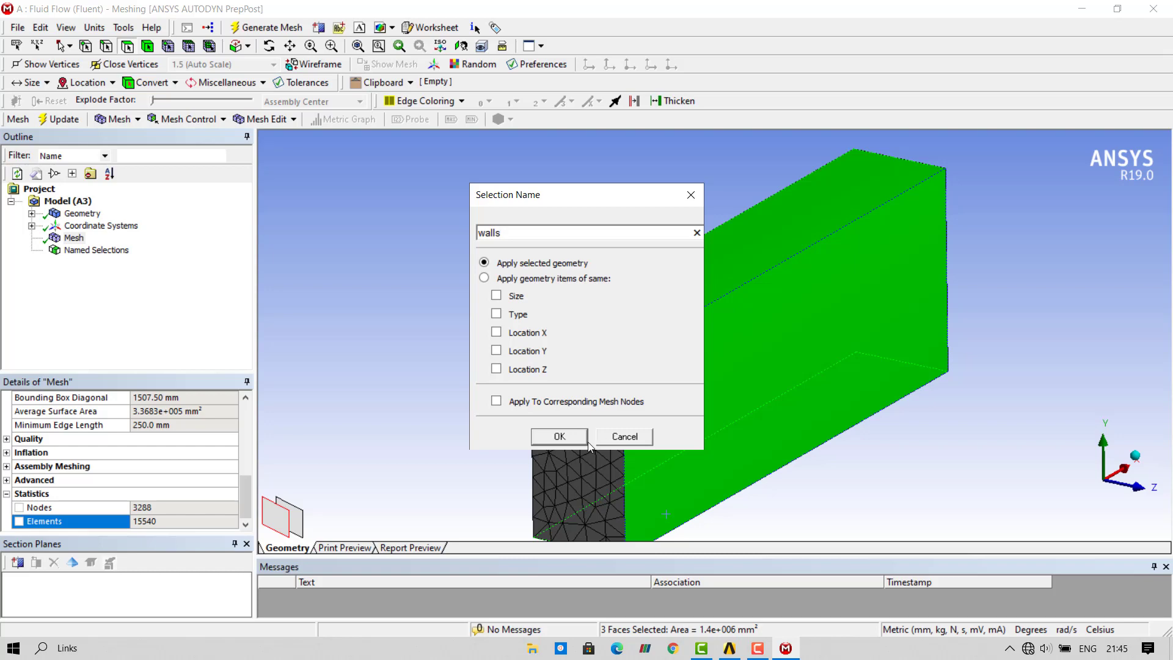
click(579, 442)
Create a named selection called outlet from the end face farthest from the spherical cavity.
scroll(773, 430, down, 2)
middle_drag(843, 419, 916, 430)
click(889, 430)
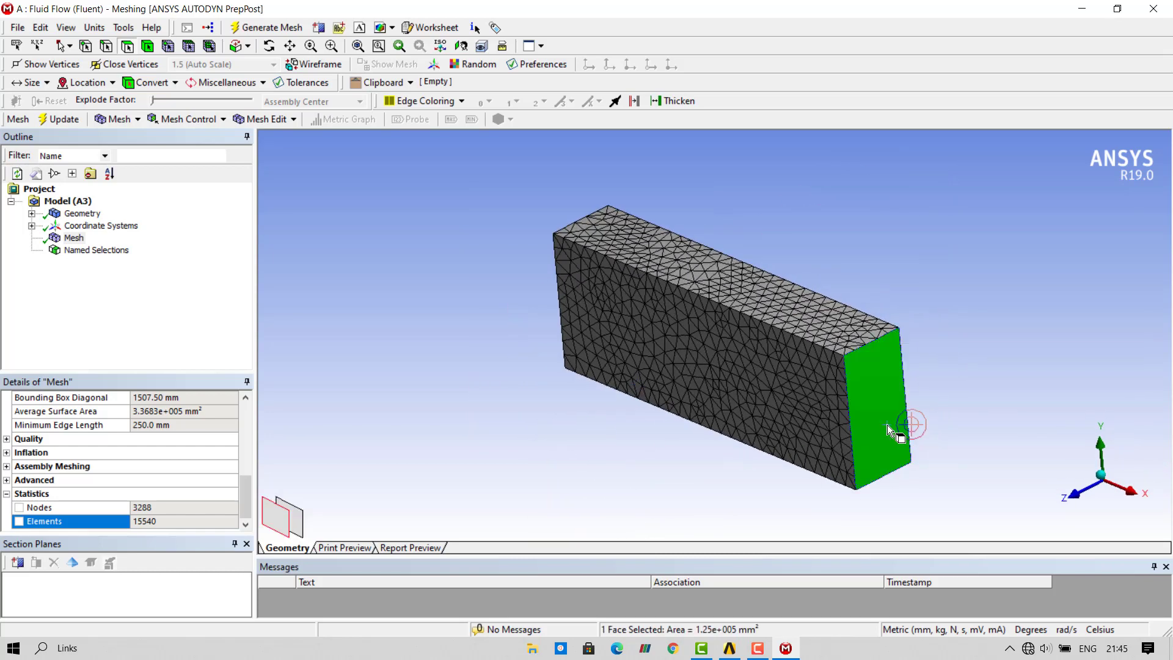
text(noutlet)
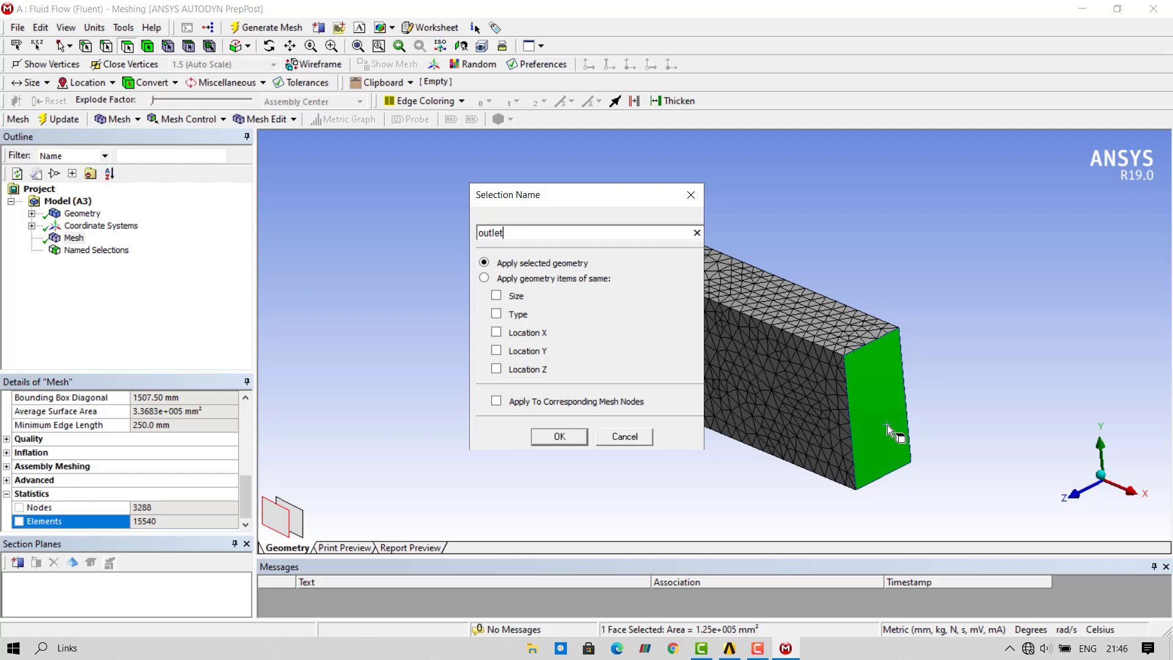
key(Return)
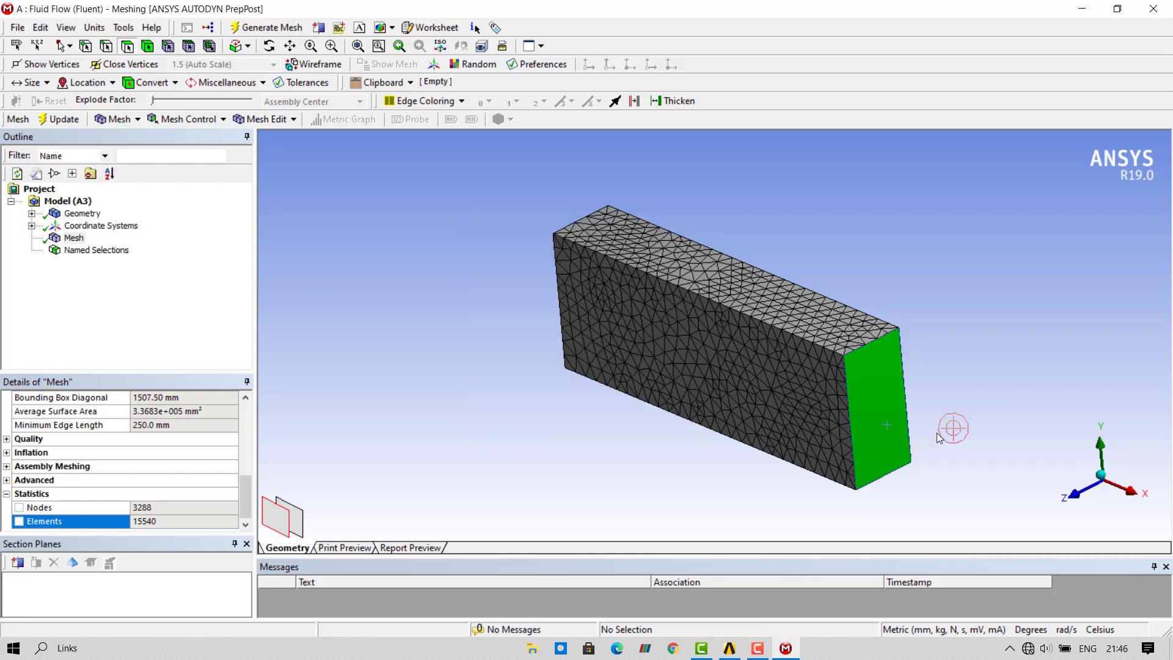
Review the faces assigned to the inlet, symmetry, walls and outlet named selections.
middle_drag(967, 443, 547, 445)
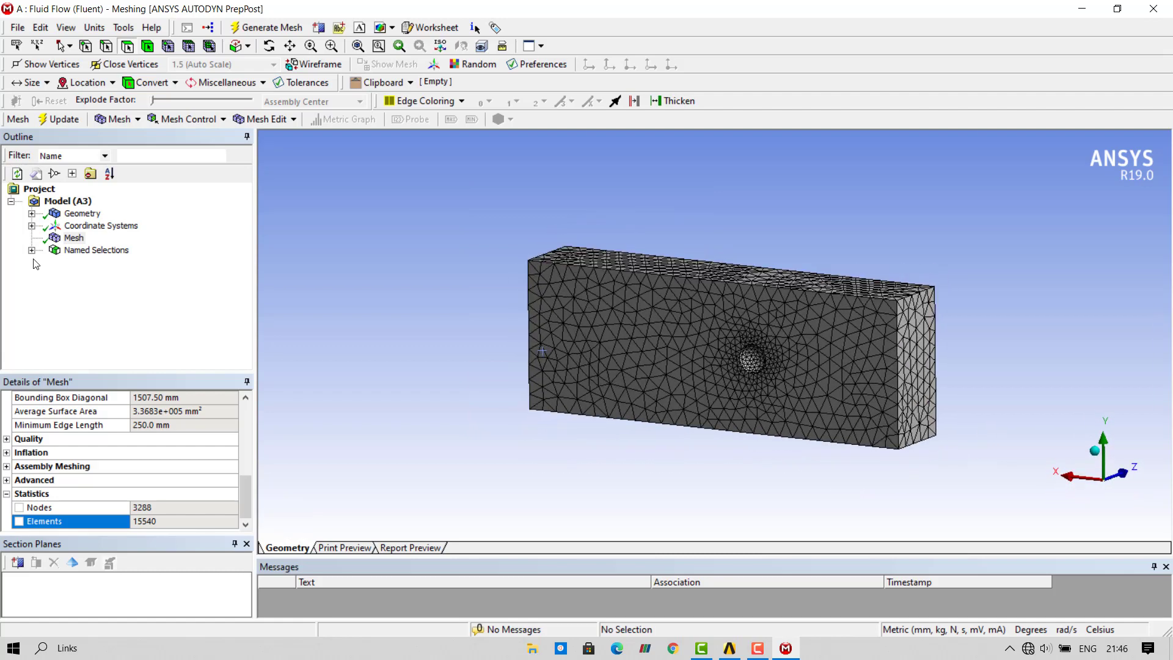
click(32, 250)
click(91, 263)
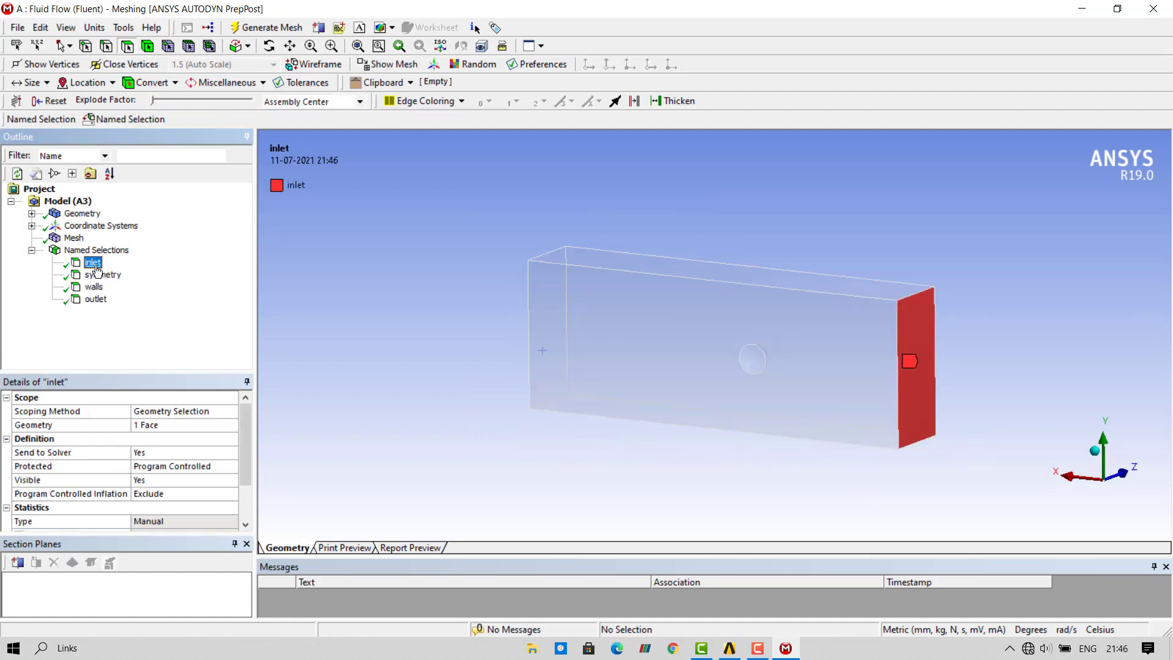
click(103, 277)
click(93, 287)
click(95, 299)
click(96, 250)
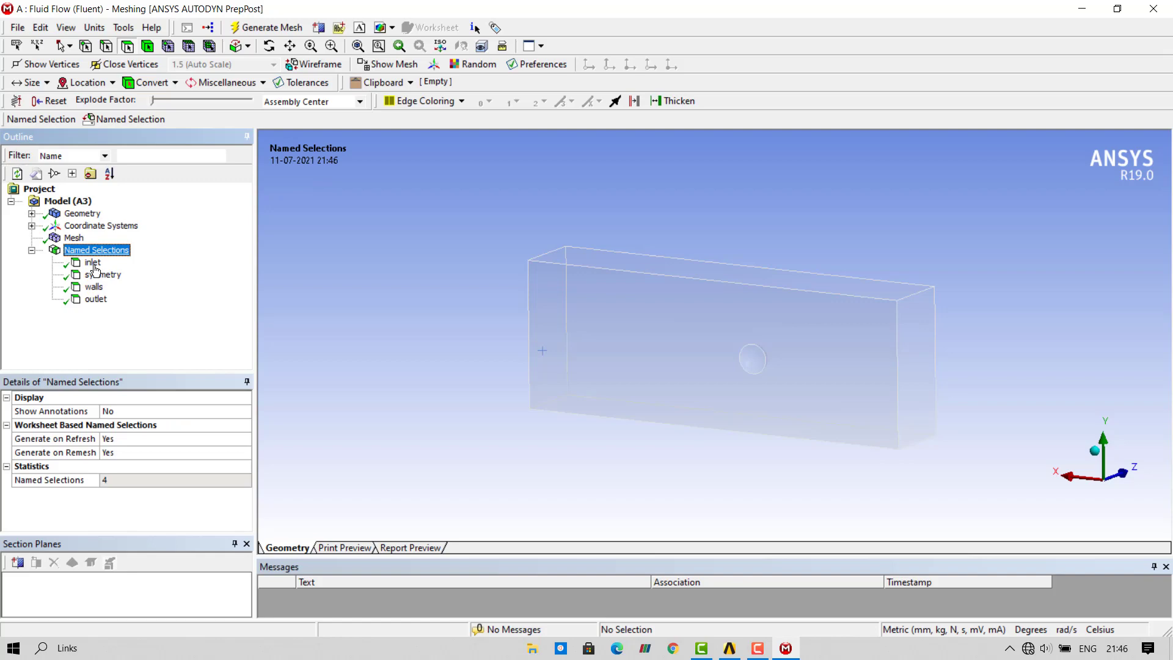
click(92, 262)
click(98, 275)
click(93, 287)
click(95, 299)
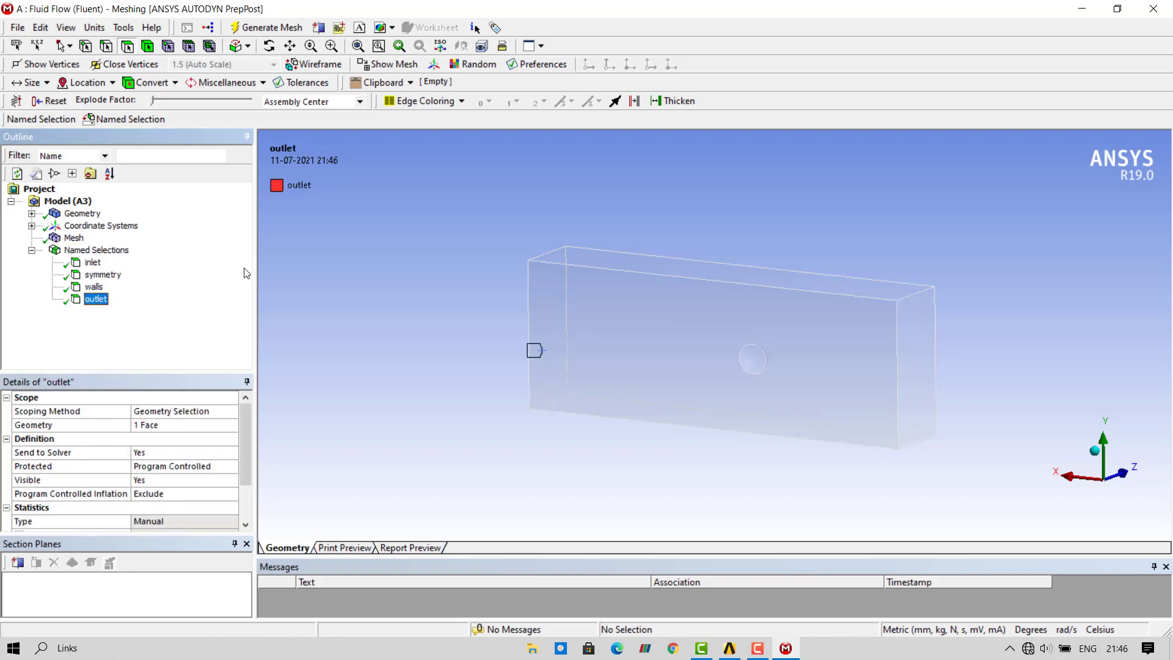
Create a named selection called hot_sphere from the spherical cavity surface in the symmetry face.
click(73, 238)
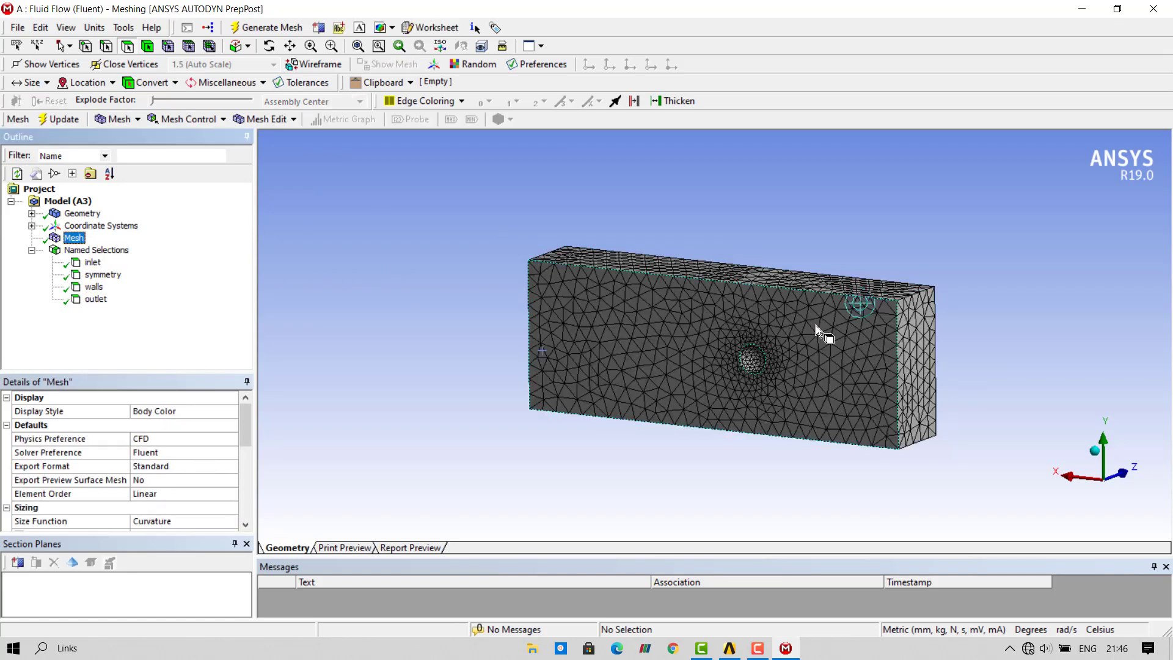
scroll(783, 388, up, 3)
scroll(816, 391, up, 1)
scroll(825, 399, down, 1)
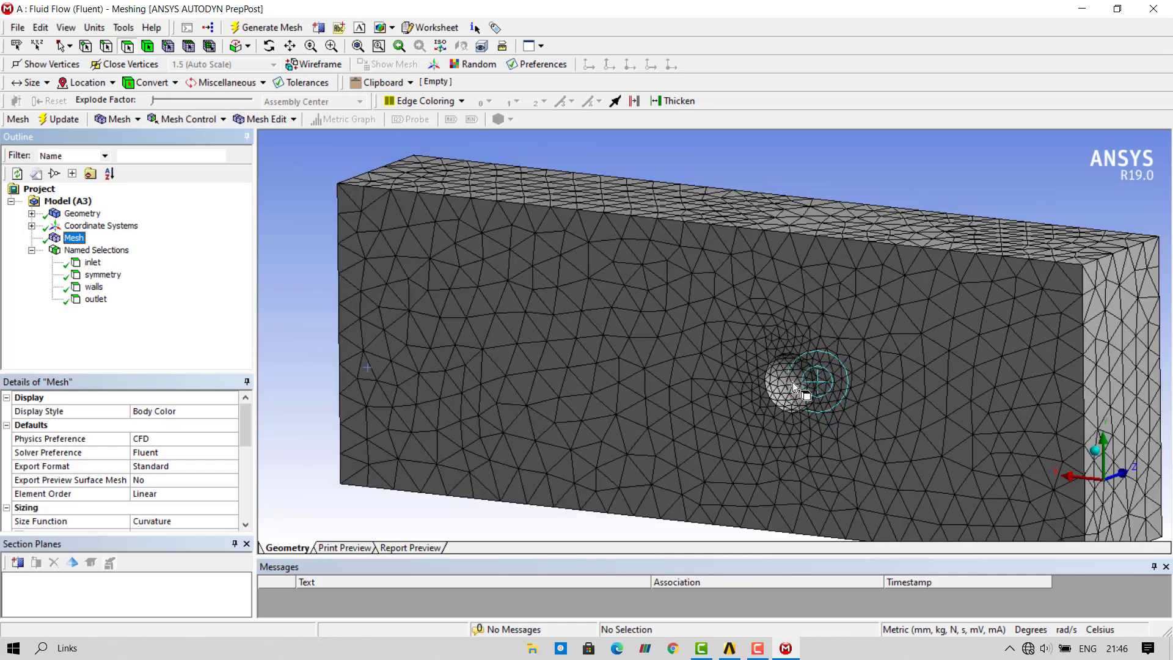
click(793, 388)
key(n)
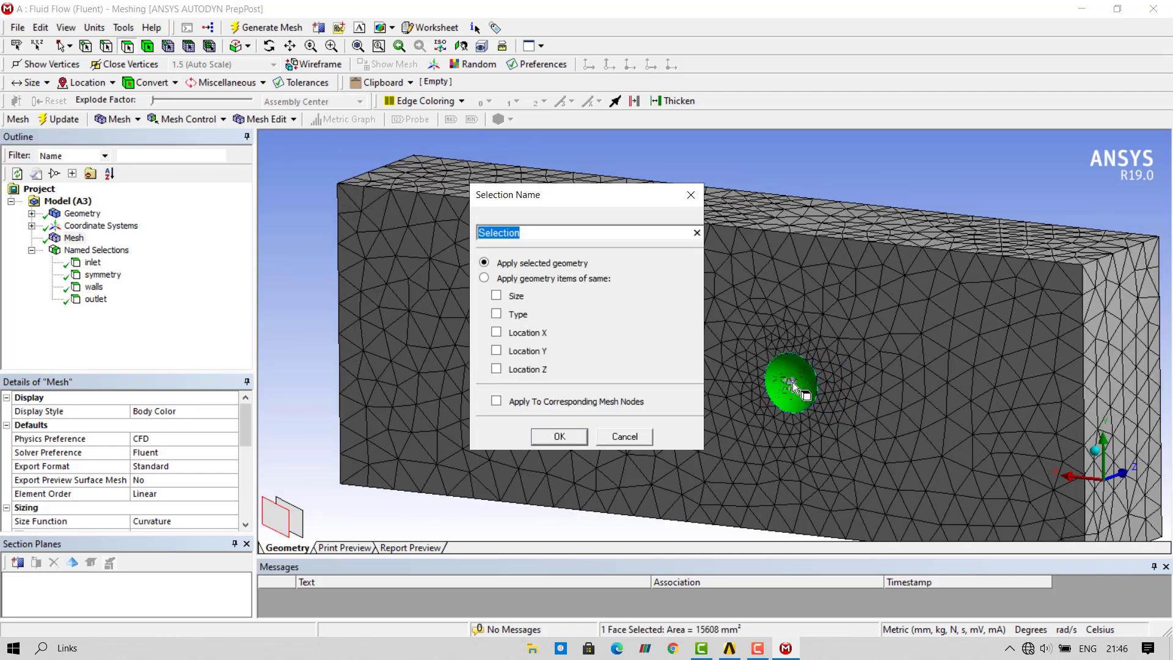
text(hot_sphere)
click(568, 435)
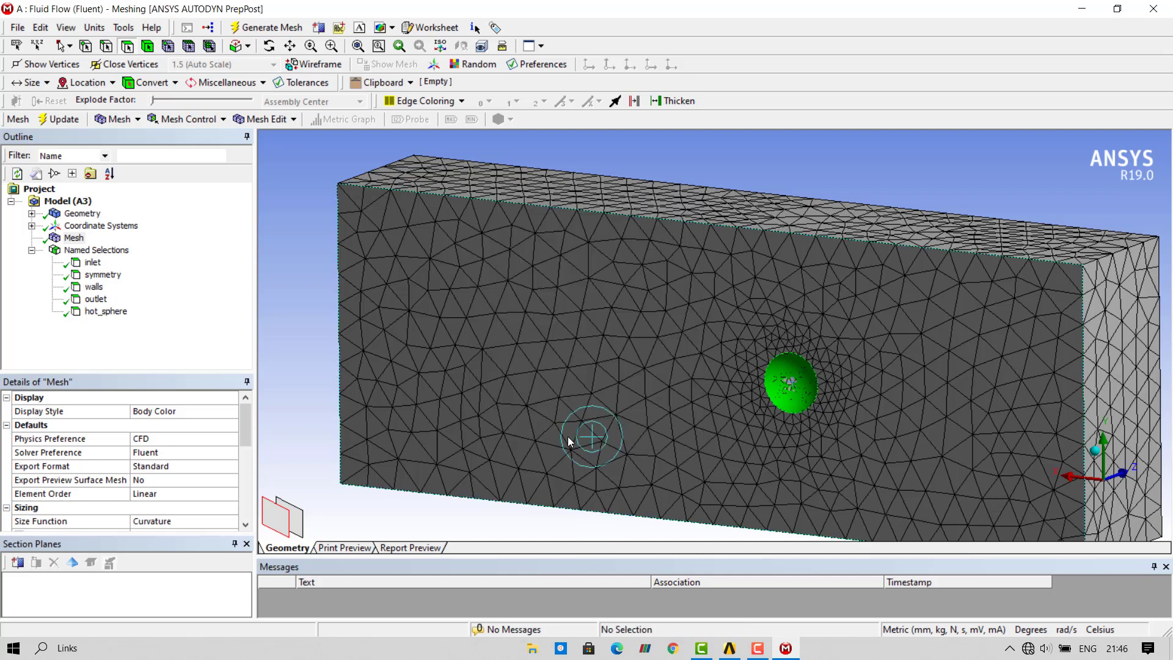
Check the face coverage of all five named selections, including hot_sphere, on the fluid domain.
scroll(831, 210, down, 2)
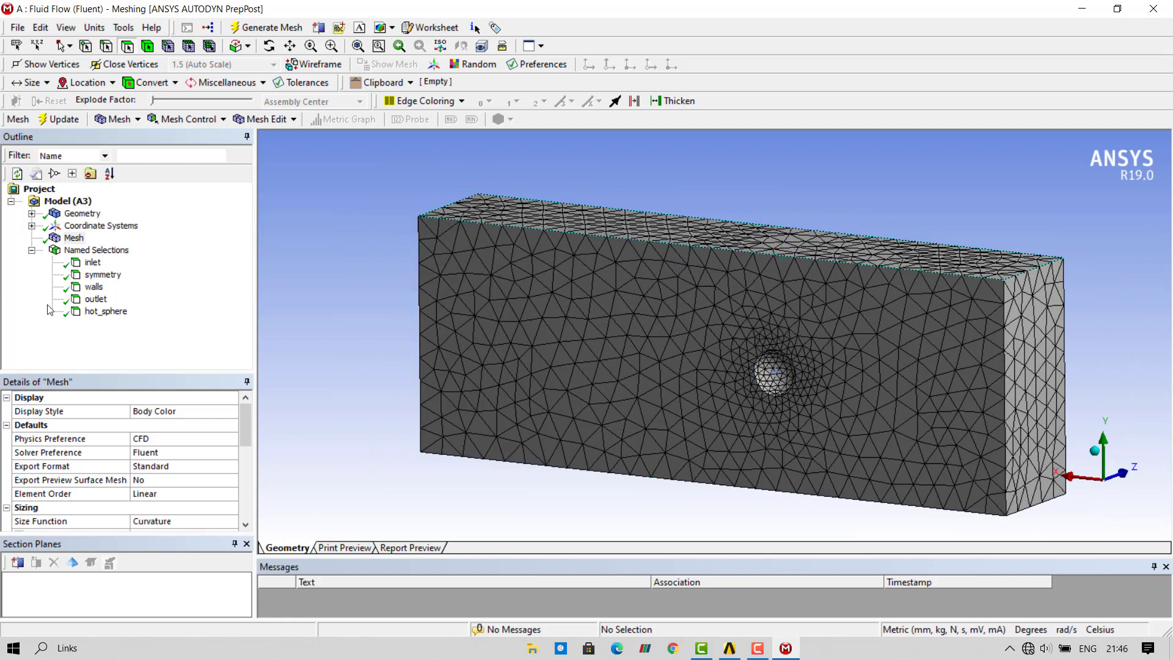
click(92, 262)
click(99, 275)
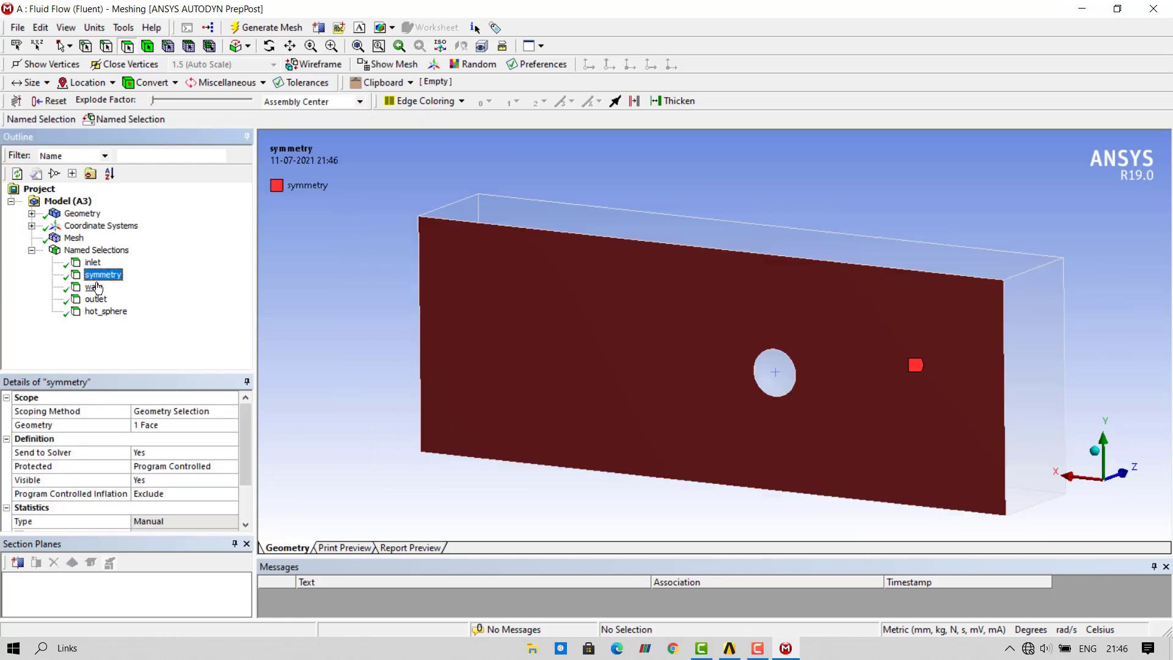
click(94, 287)
click(97, 299)
click(105, 312)
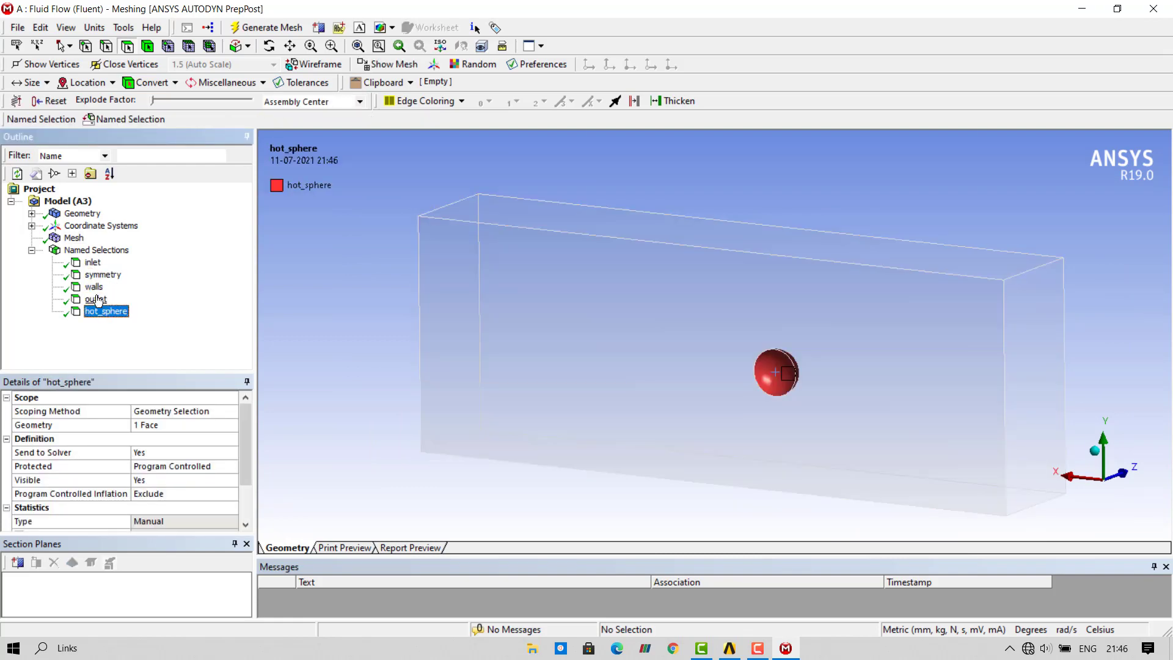
click(97, 299)
click(96, 287)
click(99, 275)
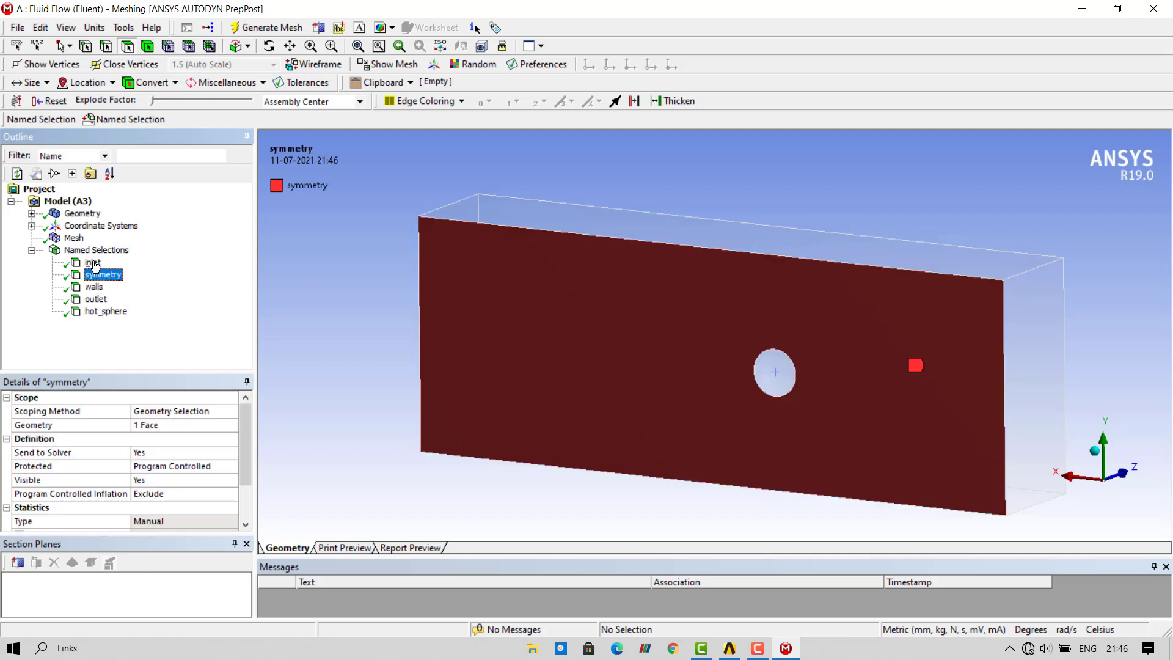
click(92, 262)
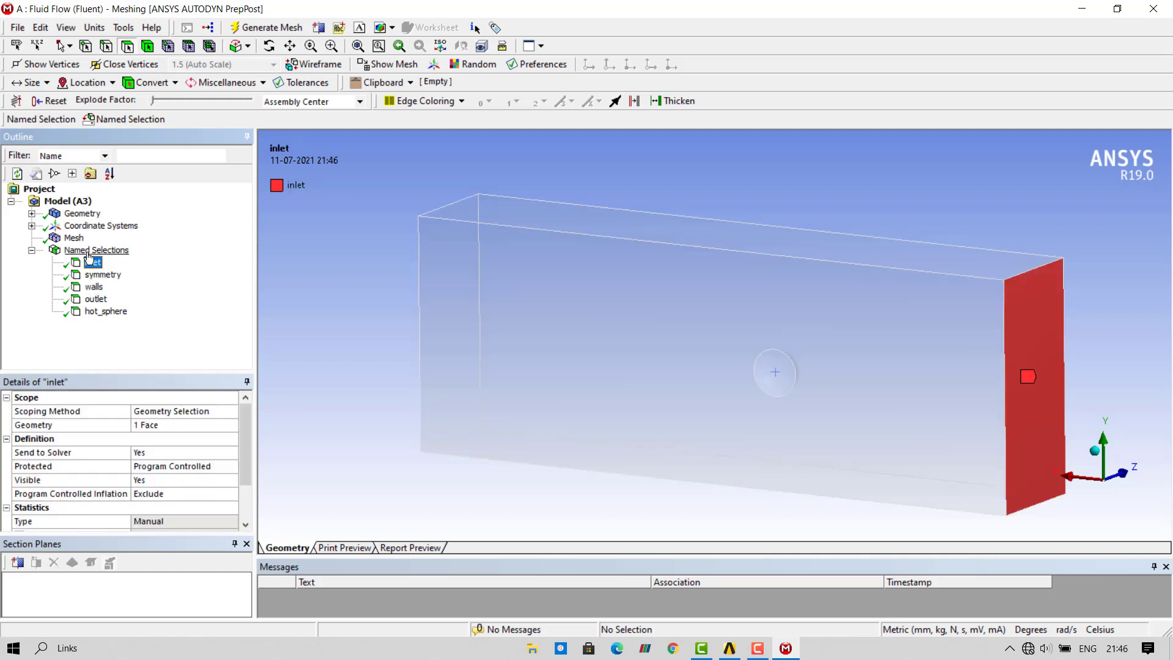
click(99, 275)
click(95, 287)
click(96, 299)
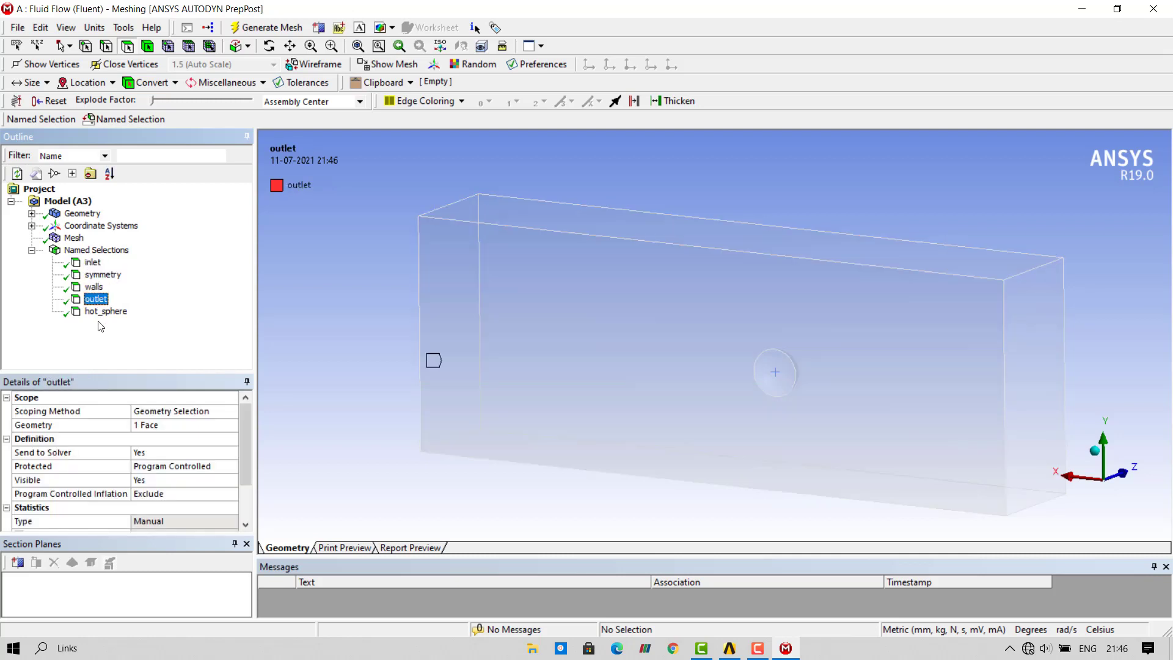
click(105, 312)
Update the mesh so that it and its named selections are translated to Fluent.
click(74, 238)
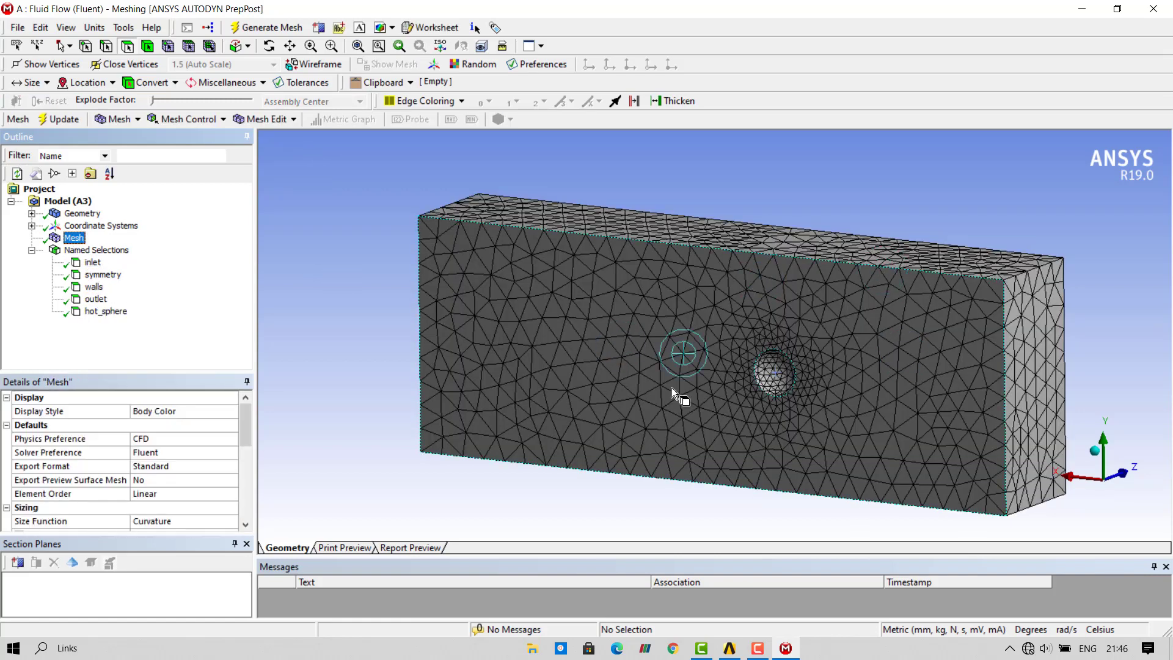
scroll(627, 330, up, 2)
scroll(621, 333, down, 1)
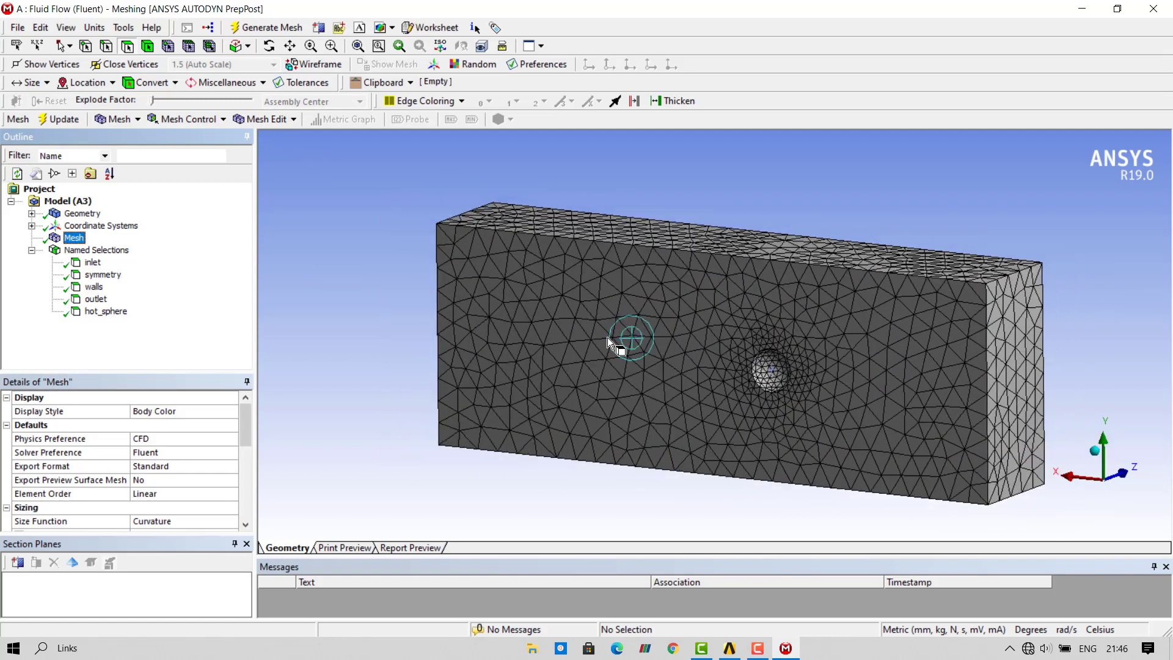
right_click(71, 240)
click(114, 272)
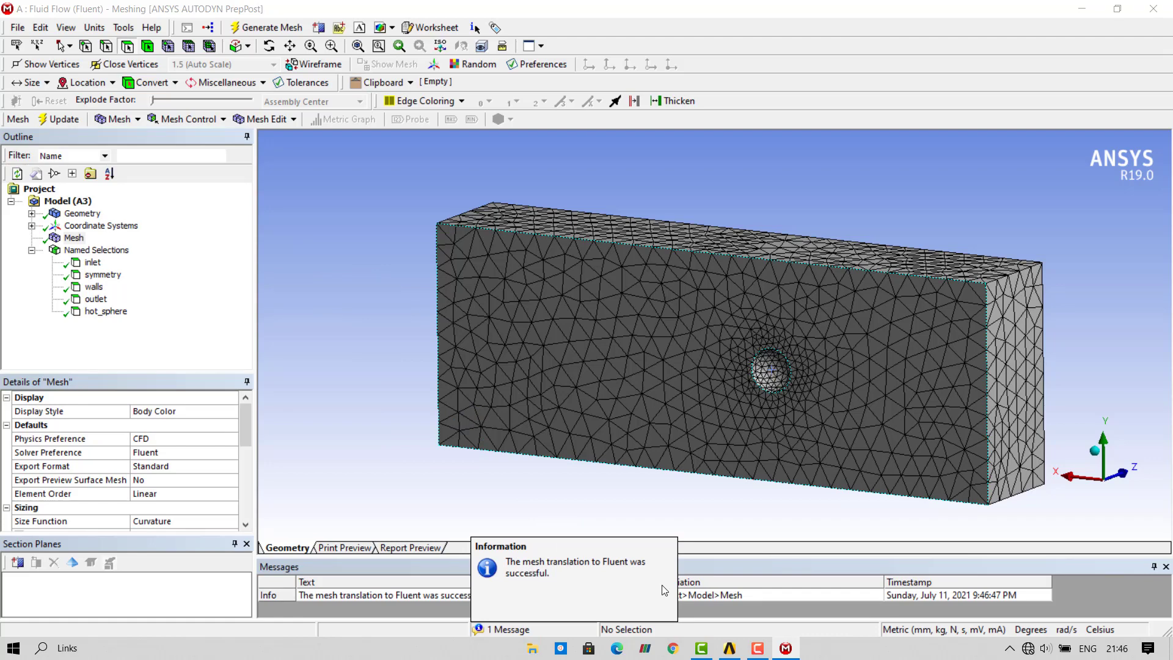
Close the meshing application and open the Setup cell of the Fluid Flow (Fluent) system for editing.
click(1167, 5)
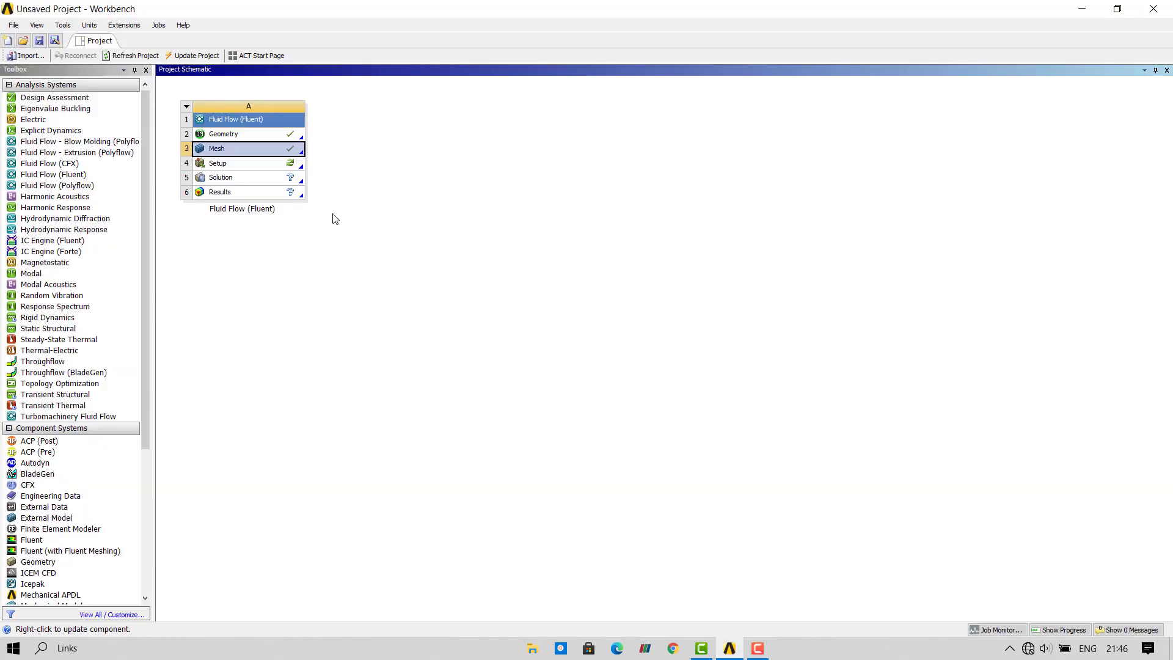
click(245, 165)
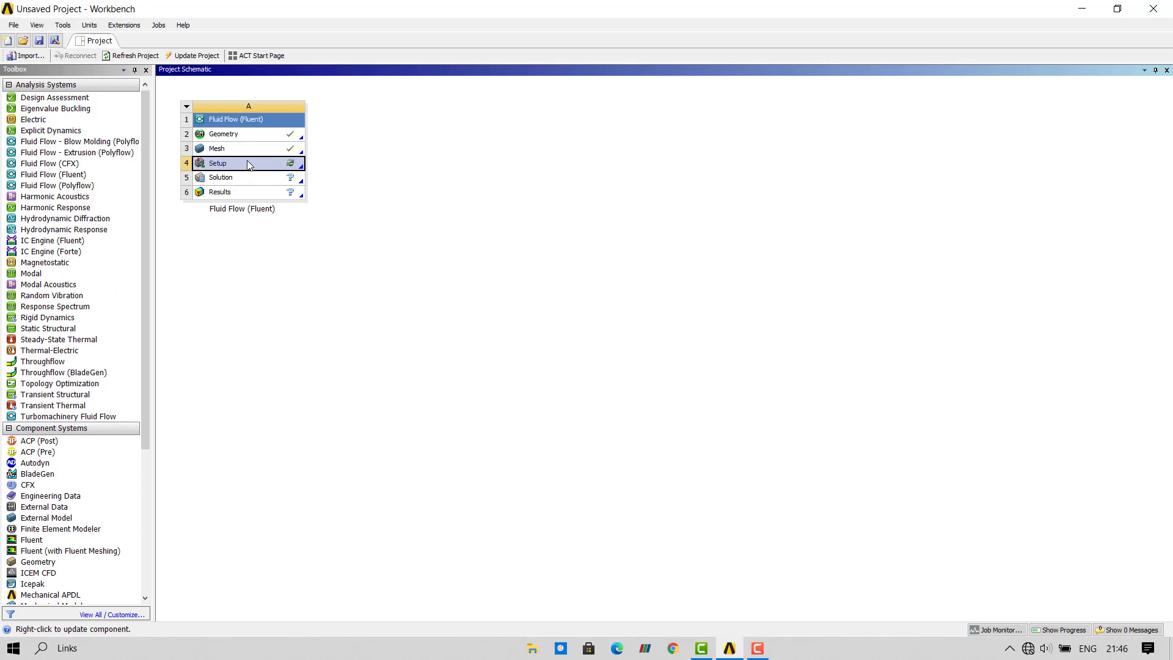
right_click(248, 165)
click(273, 169)
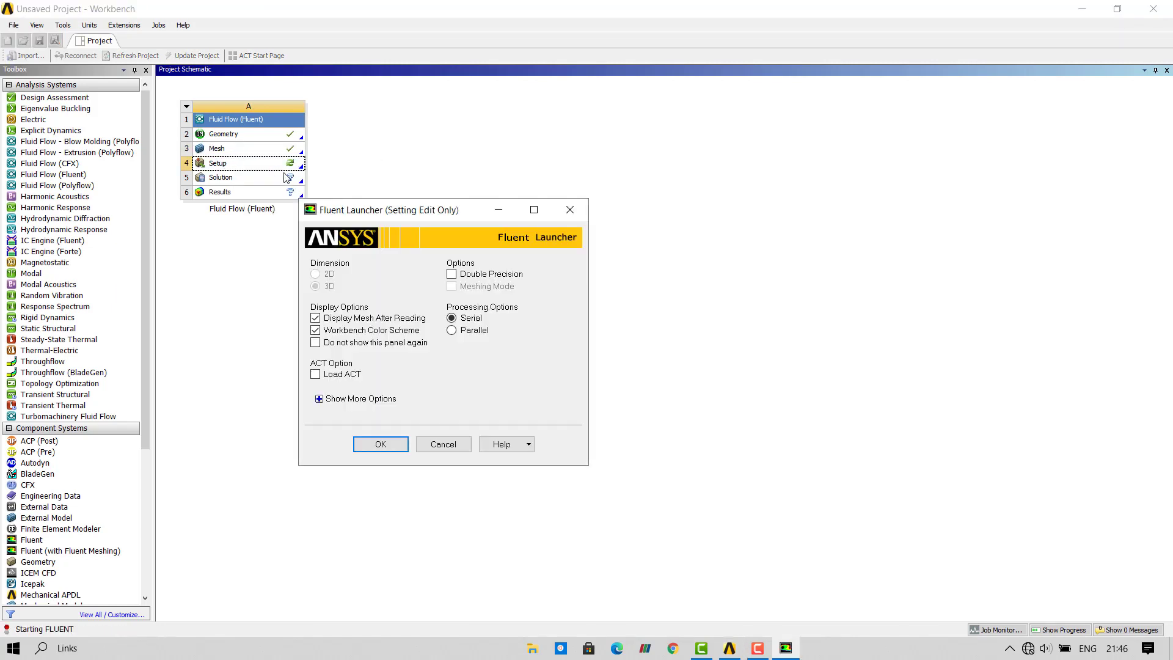
Launch Fluent with double precision and parallel processing on the local machine using 4 processes.
drag(460, 199, 481, 154)
click(472, 229)
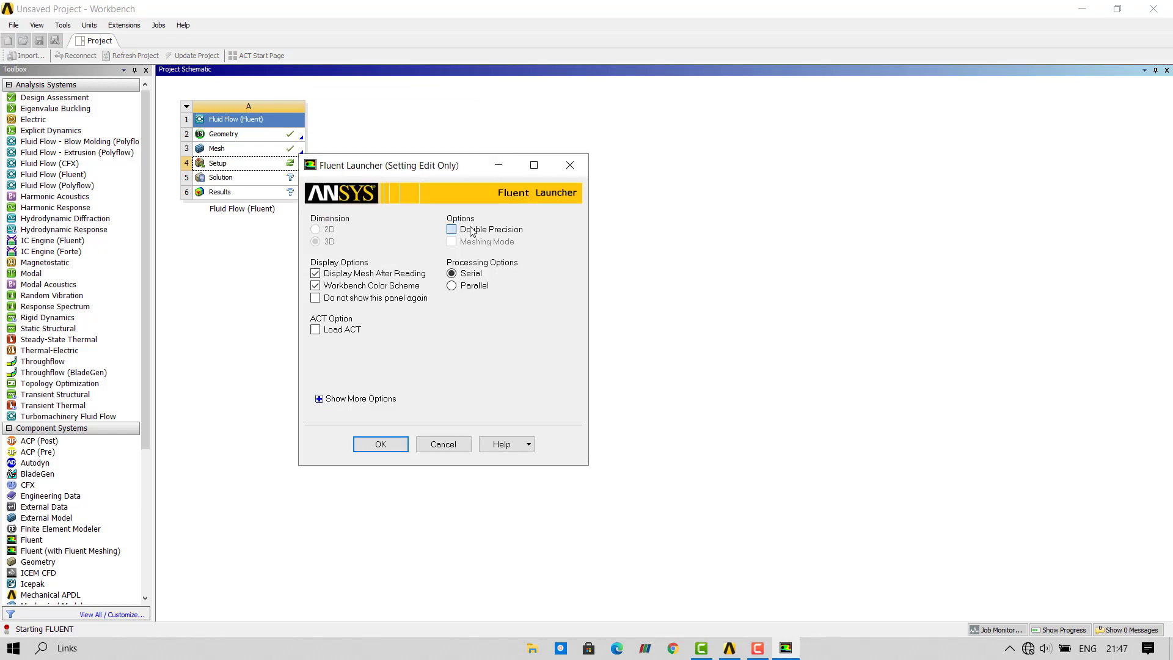
click(473, 286)
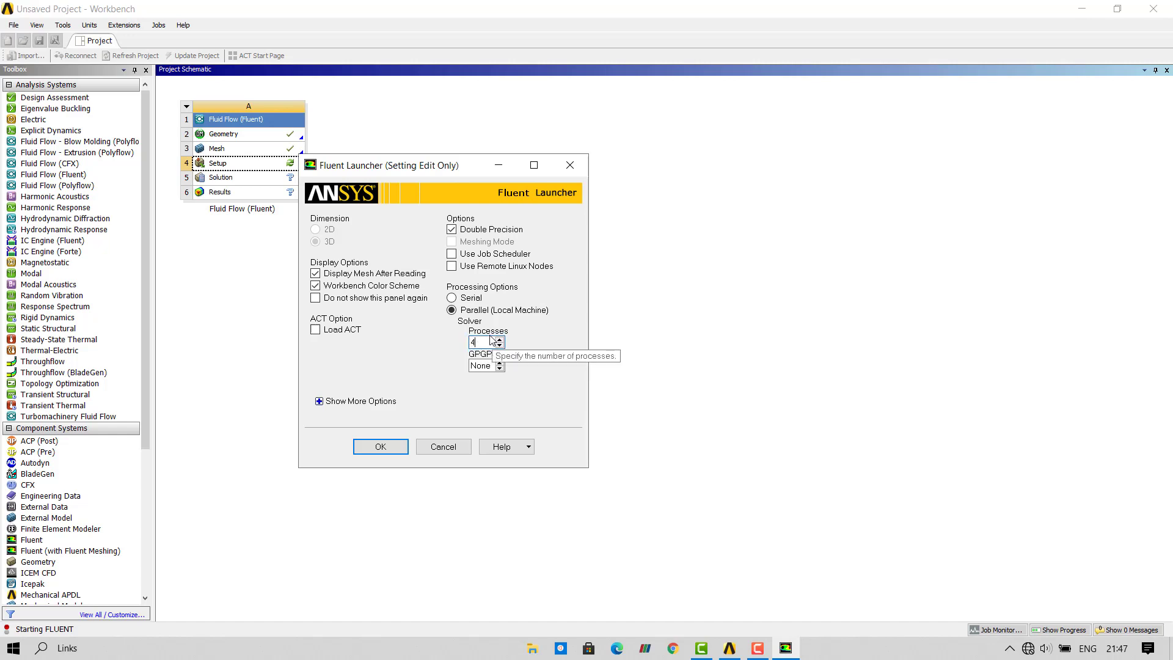
click(380, 448)
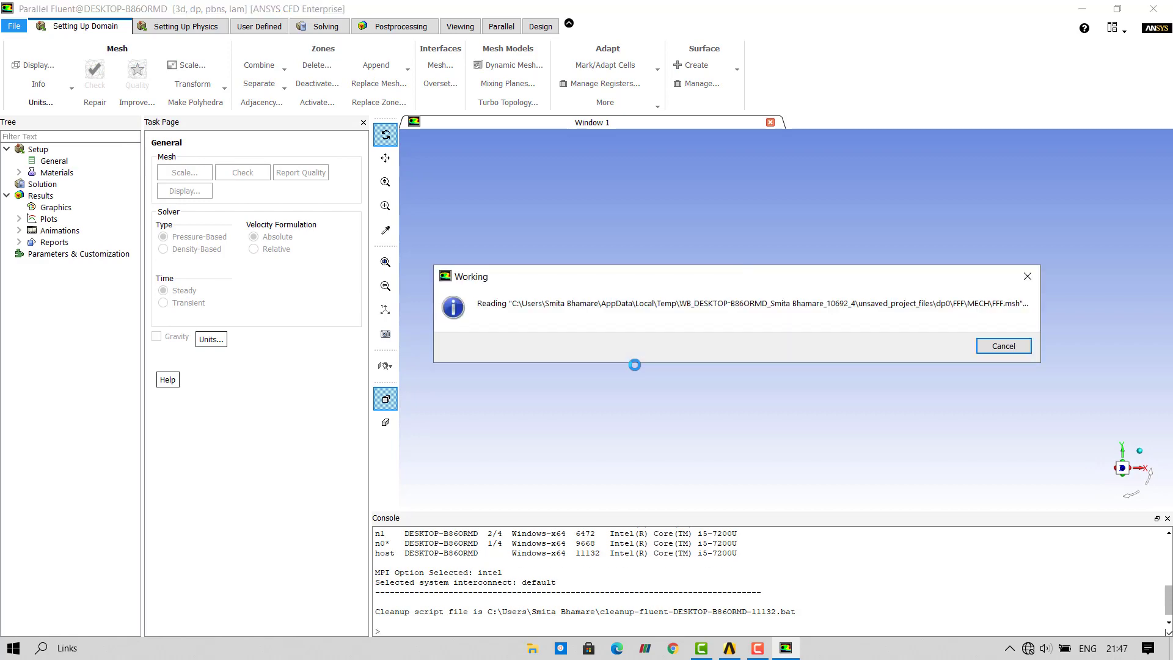
Enable gravity in the general settings with a Y acceleration of -9.81 m/s2.
drag(673, 372, 849, 328)
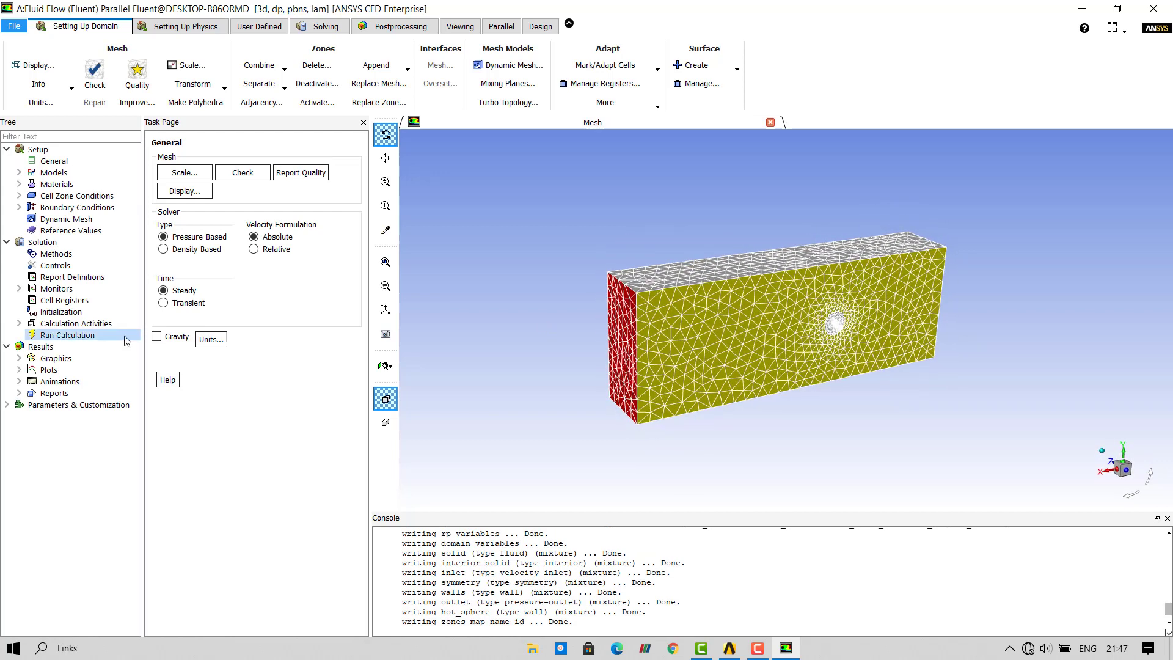
click(55, 162)
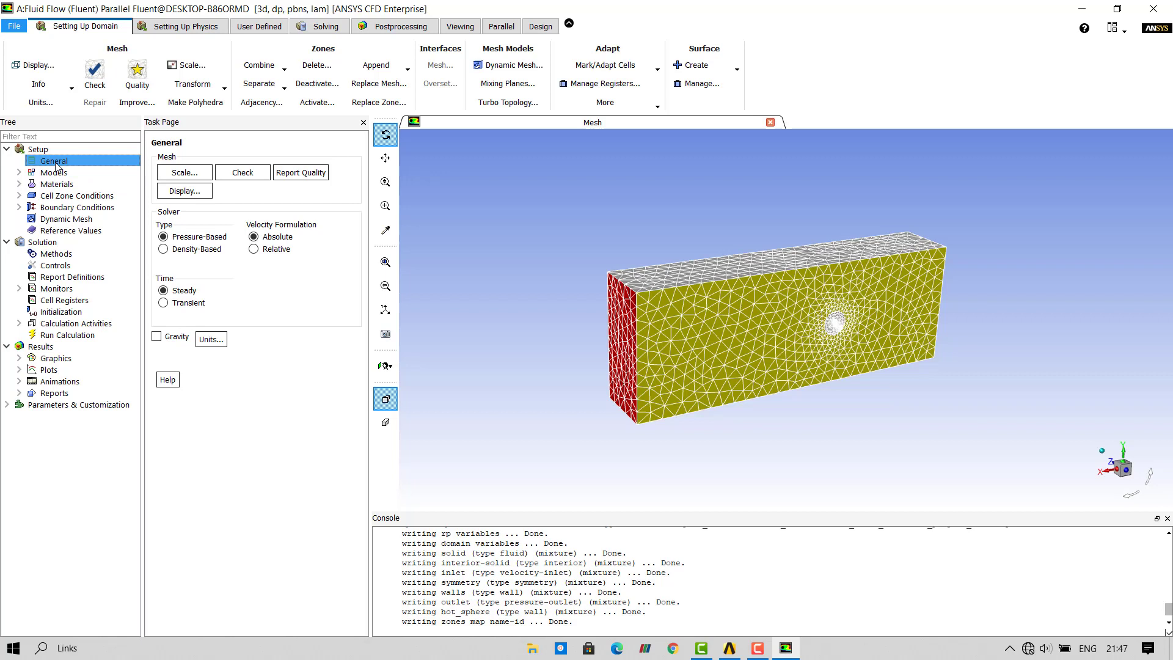
click(162, 337)
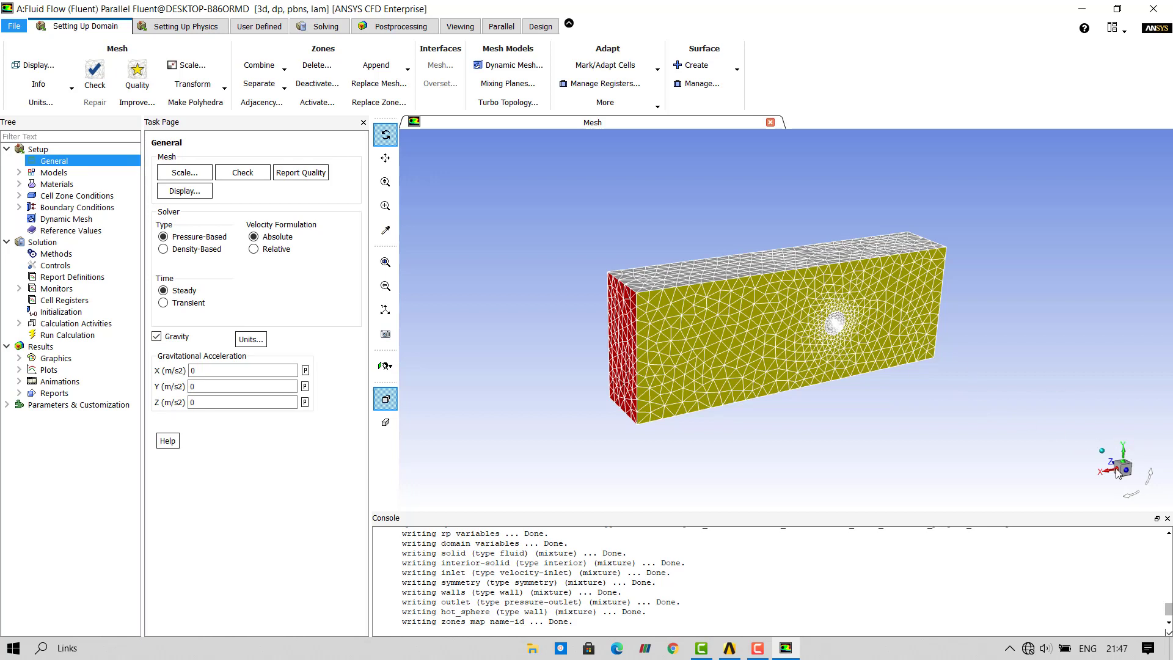
double_click(218, 383)
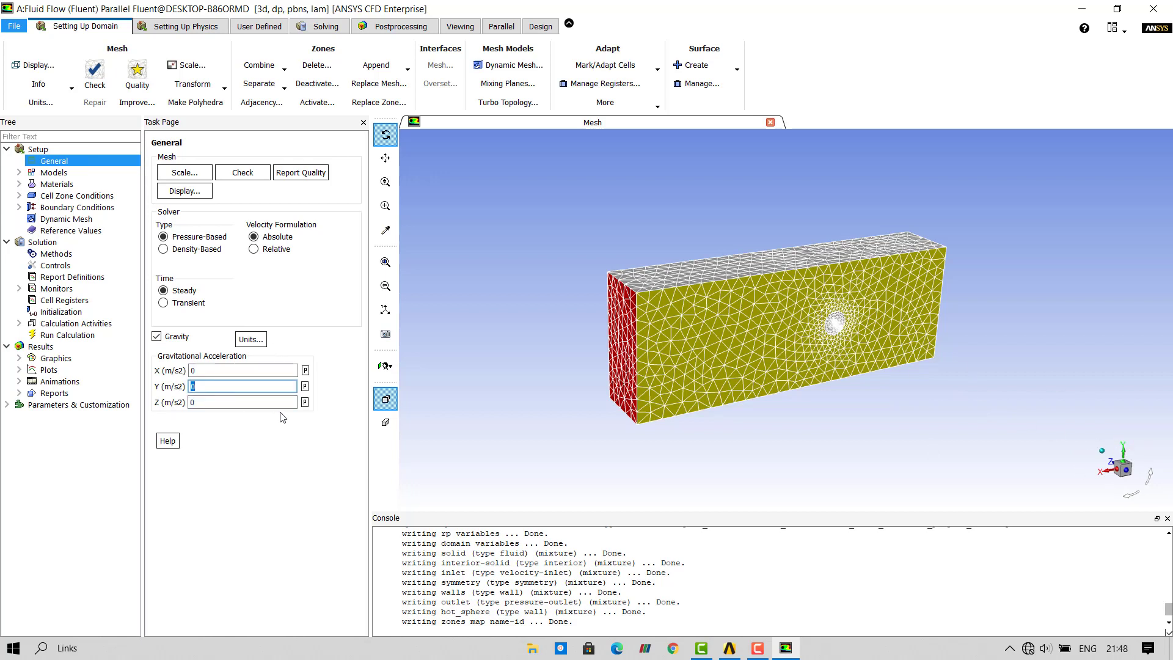
text(-9.81)
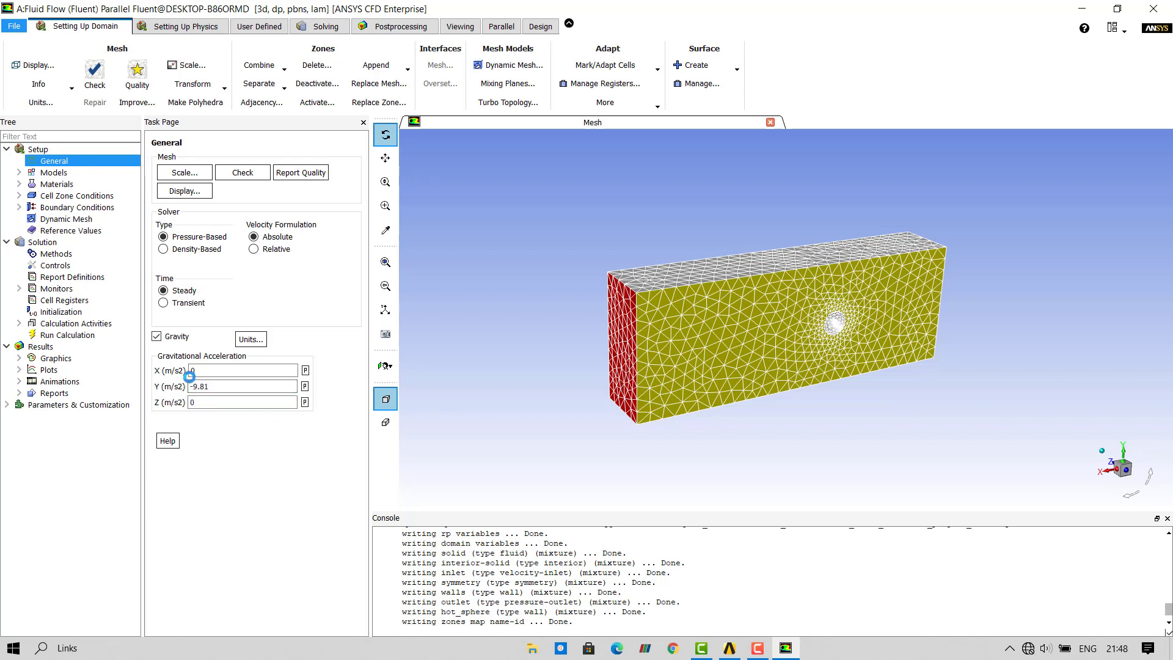
Enable the energy equation among the physics models.
double_click(58, 175)
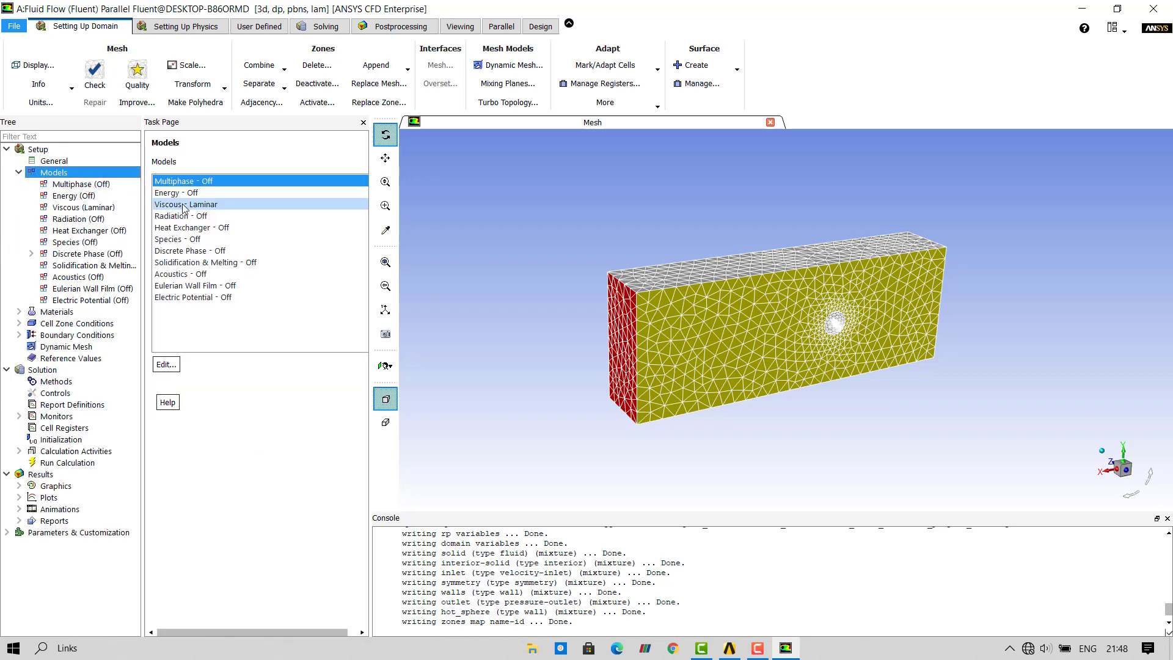
double_click(184, 193)
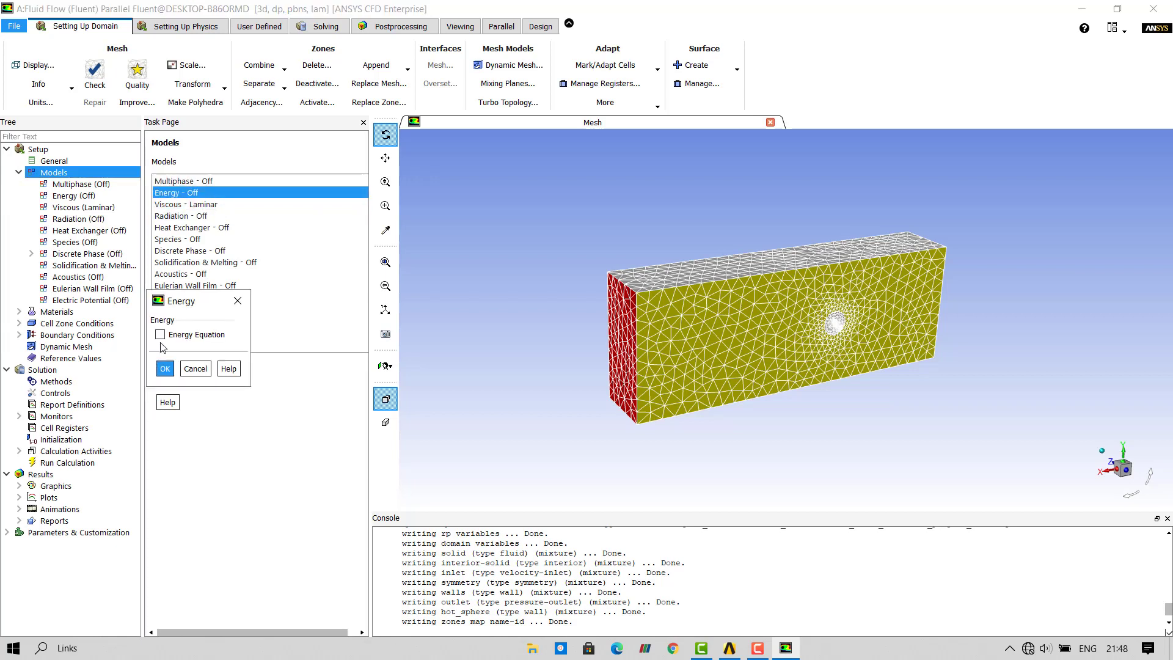
click(165, 335)
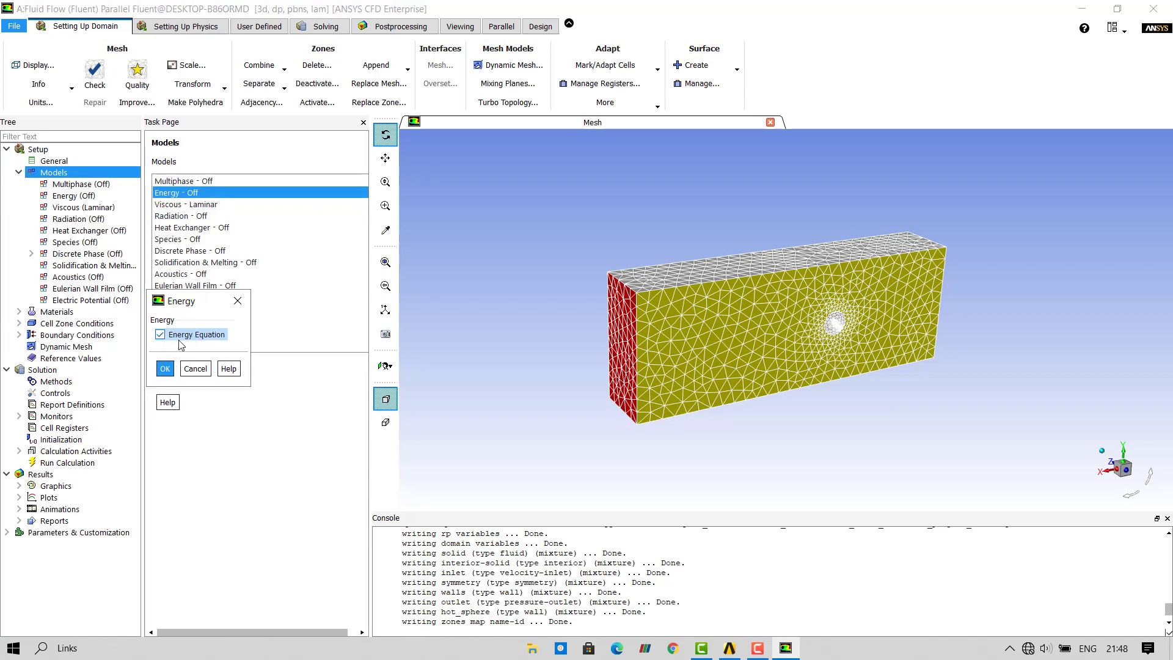
click(166, 369)
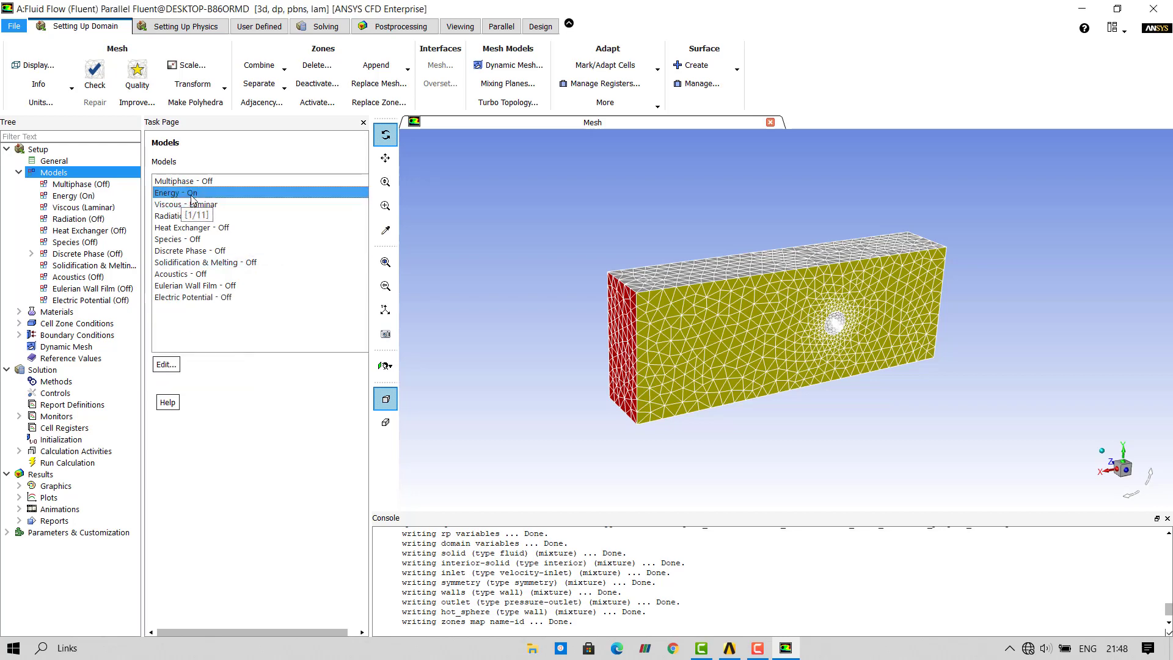
Set the viscous model to k-epsilon (2 eqn), keeping the Standard variant and Standard Wall Functions.
click(193, 205)
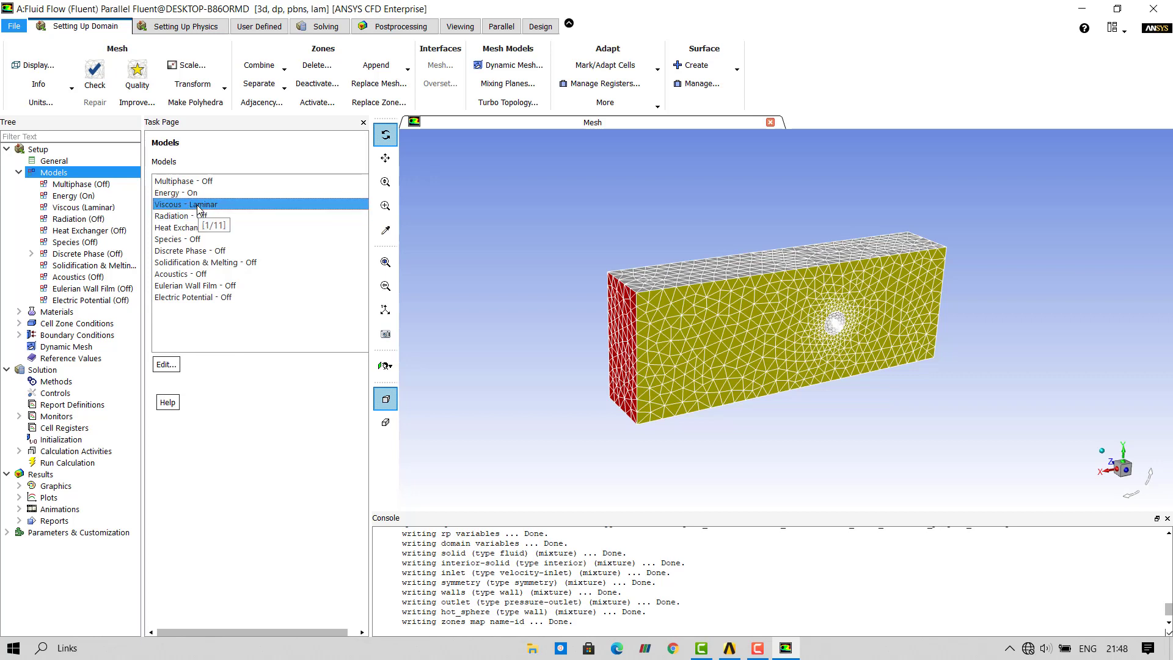
double_click(180, 203)
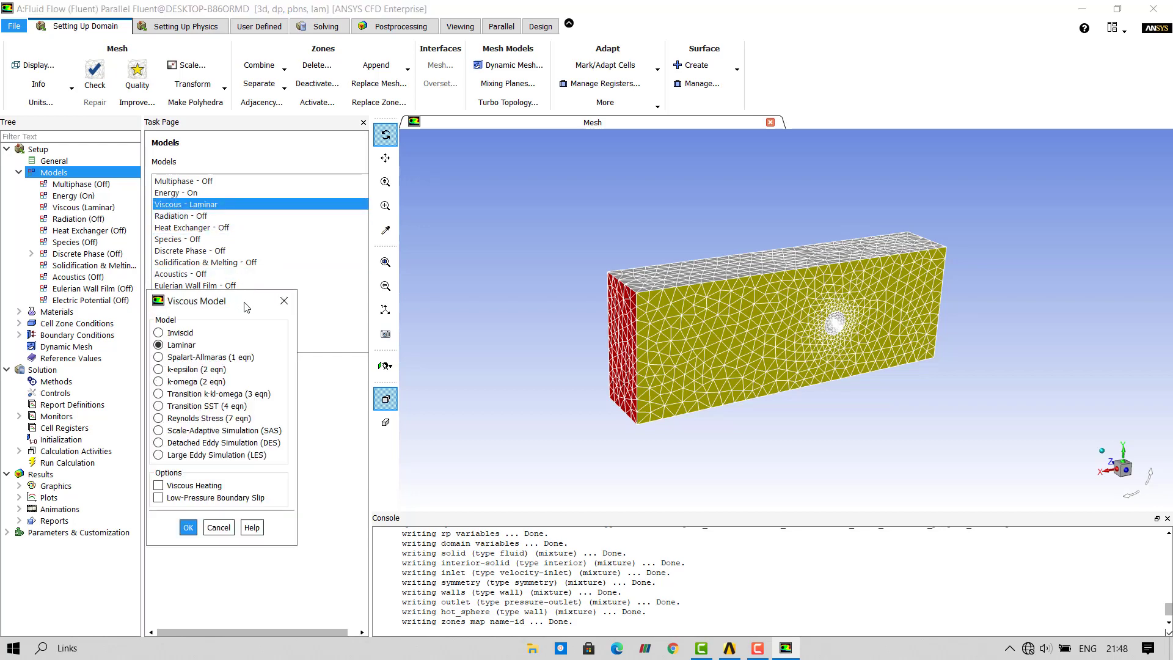
drag(246, 306, 244, 147)
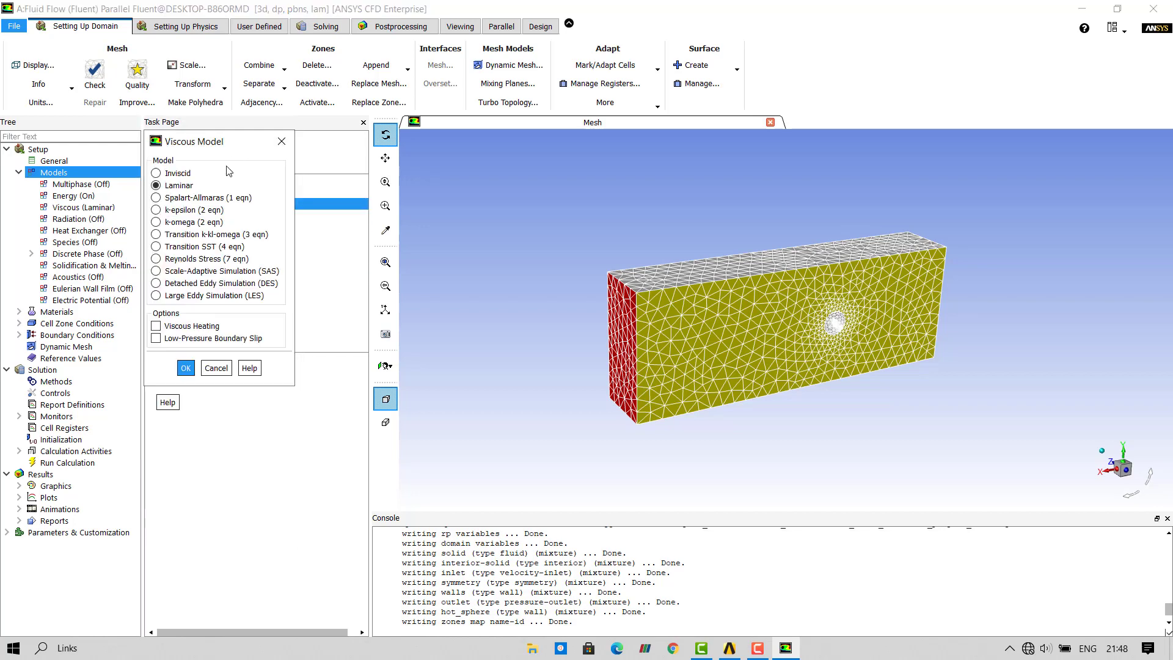
click(190, 214)
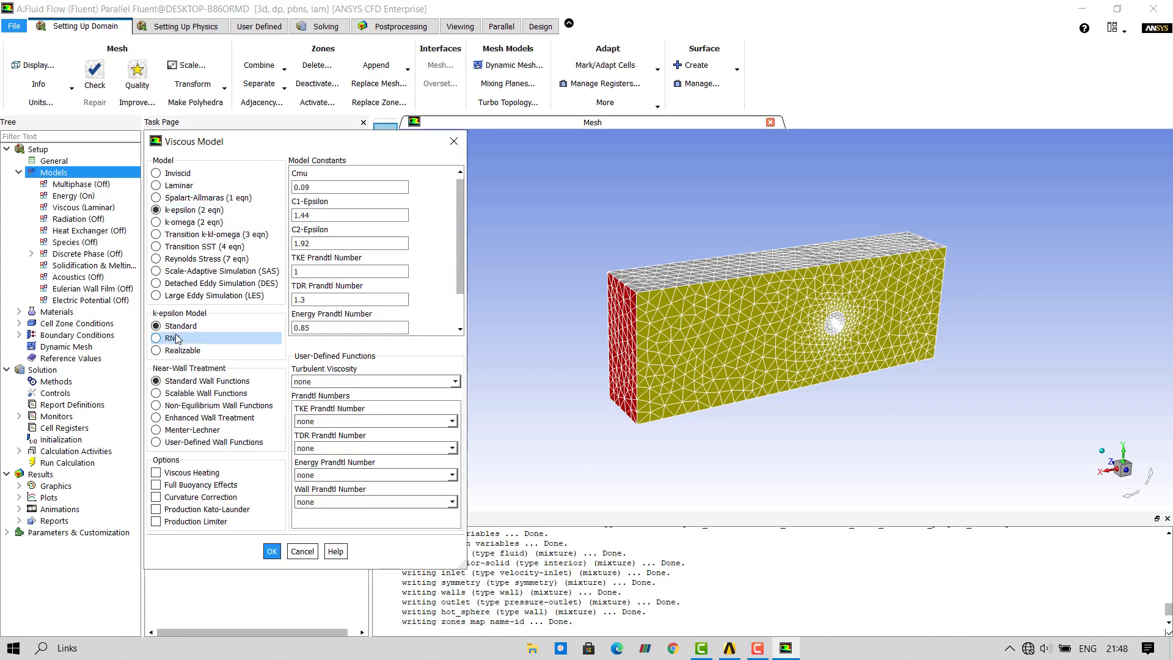
click(272, 552)
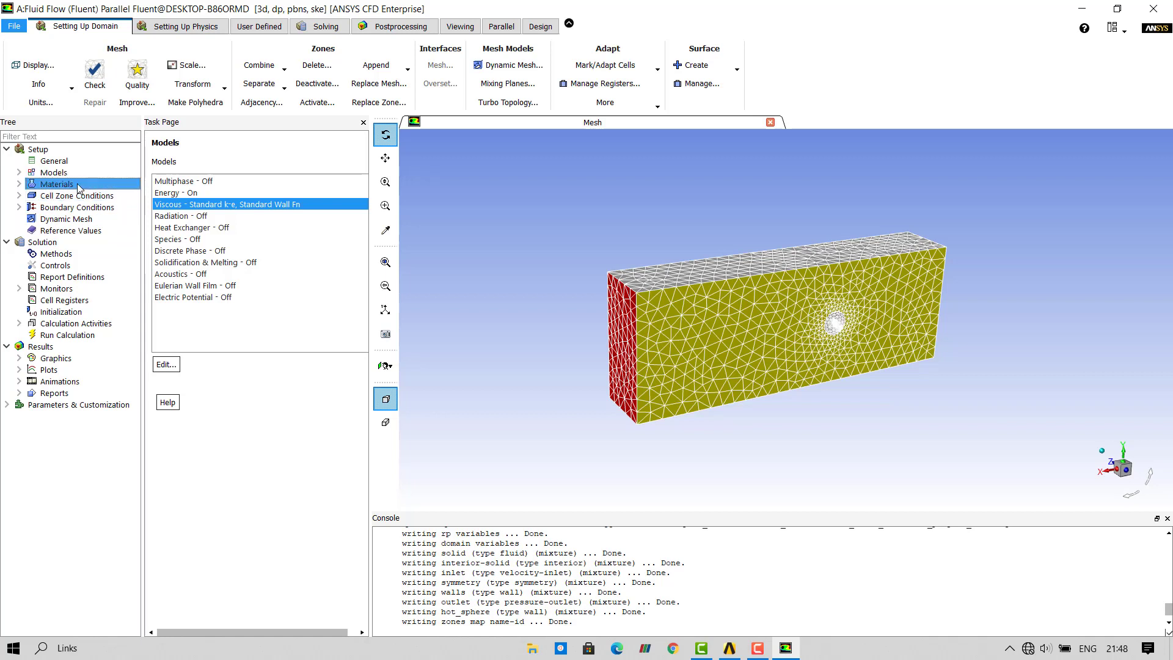
Check the fluid and solid materials assigned to the case.
double_click(57, 184)
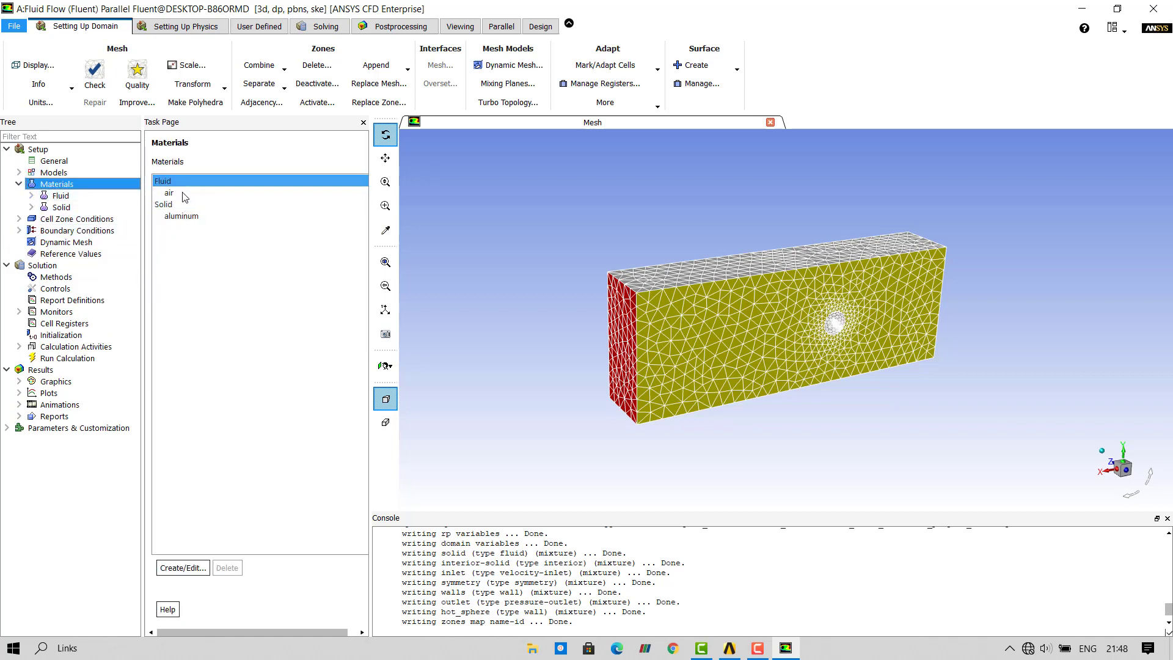
click(191, 194)
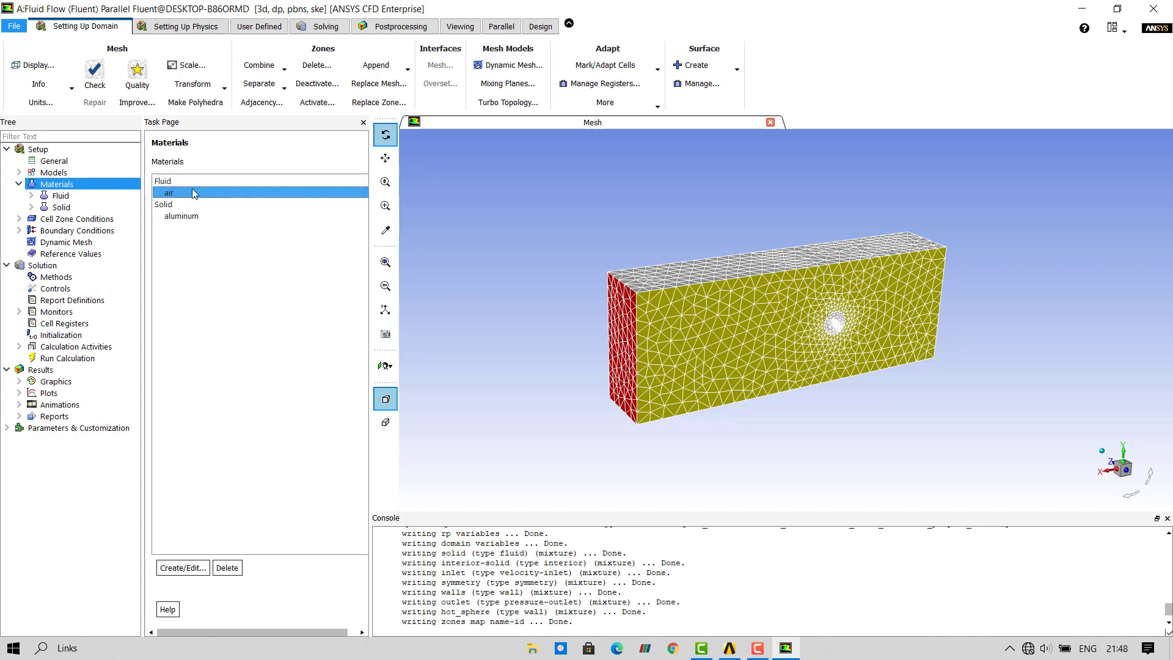
click(177, 182)
click(19, 184)
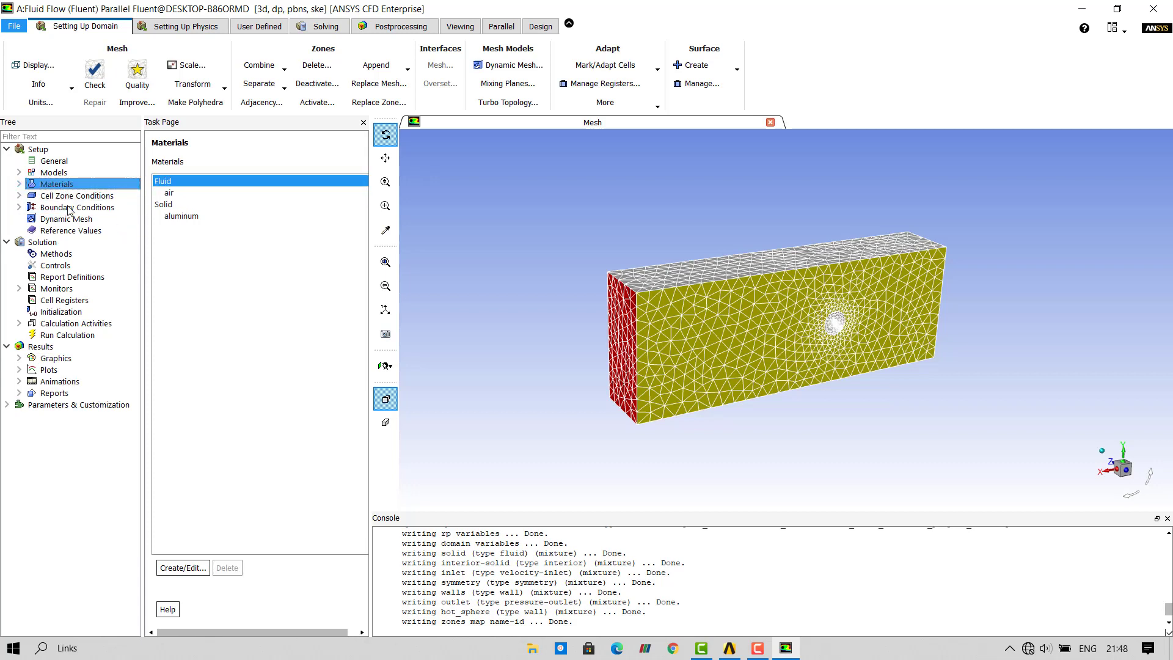
Set the velocity magnitude, normal to the boundary, of the inlet's velocity-inlet condition.
double_click(84, 209)
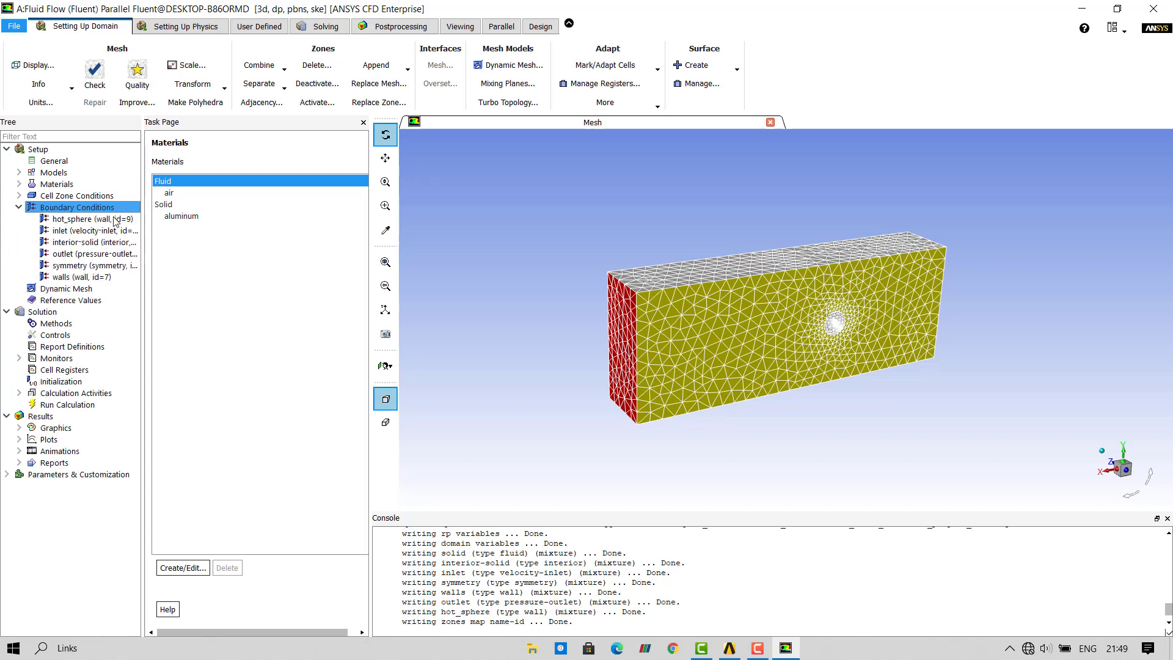
click(179, 193)
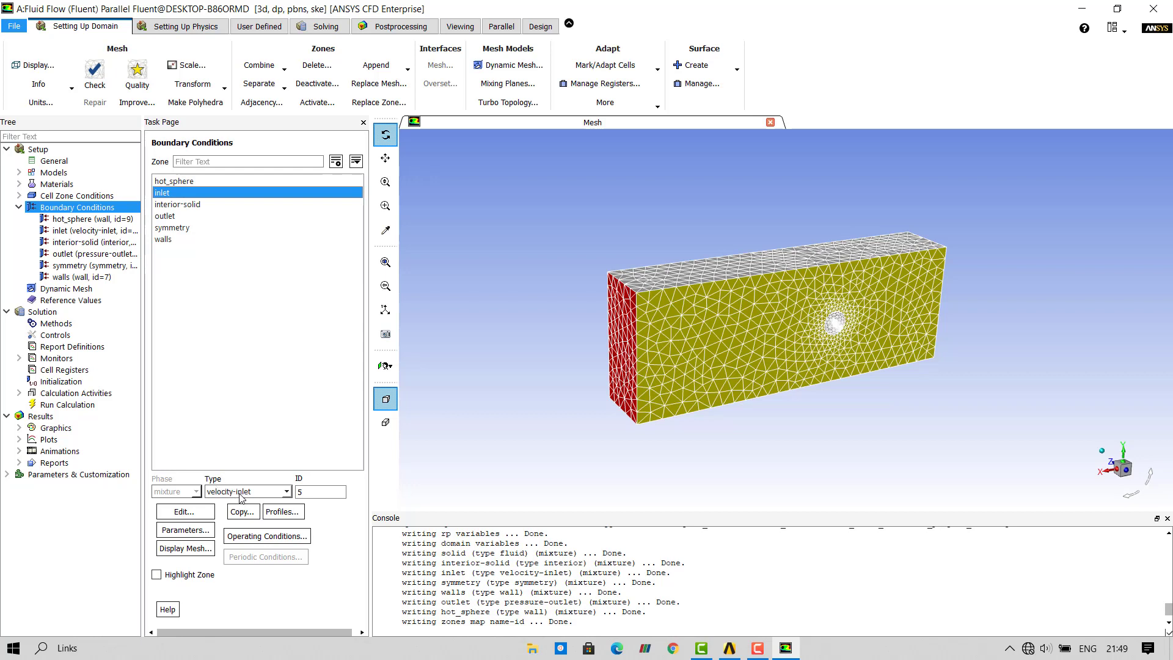
click(195, 515)
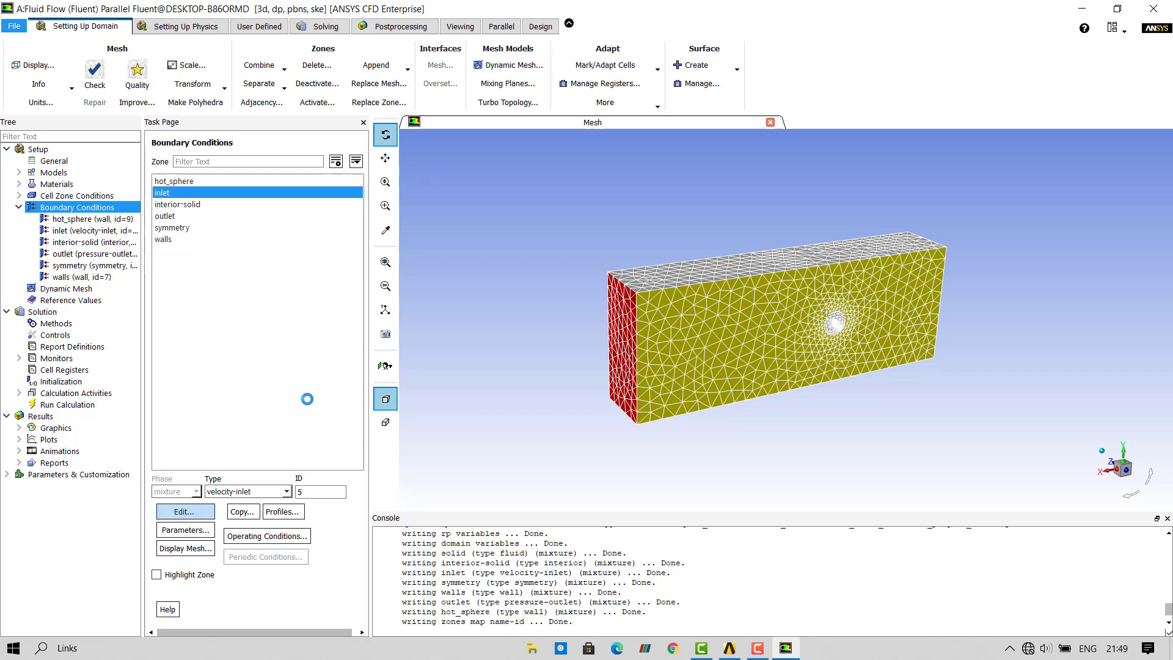
drag(310, 314, 307, 151)
drag(319, 245, 300, 242)
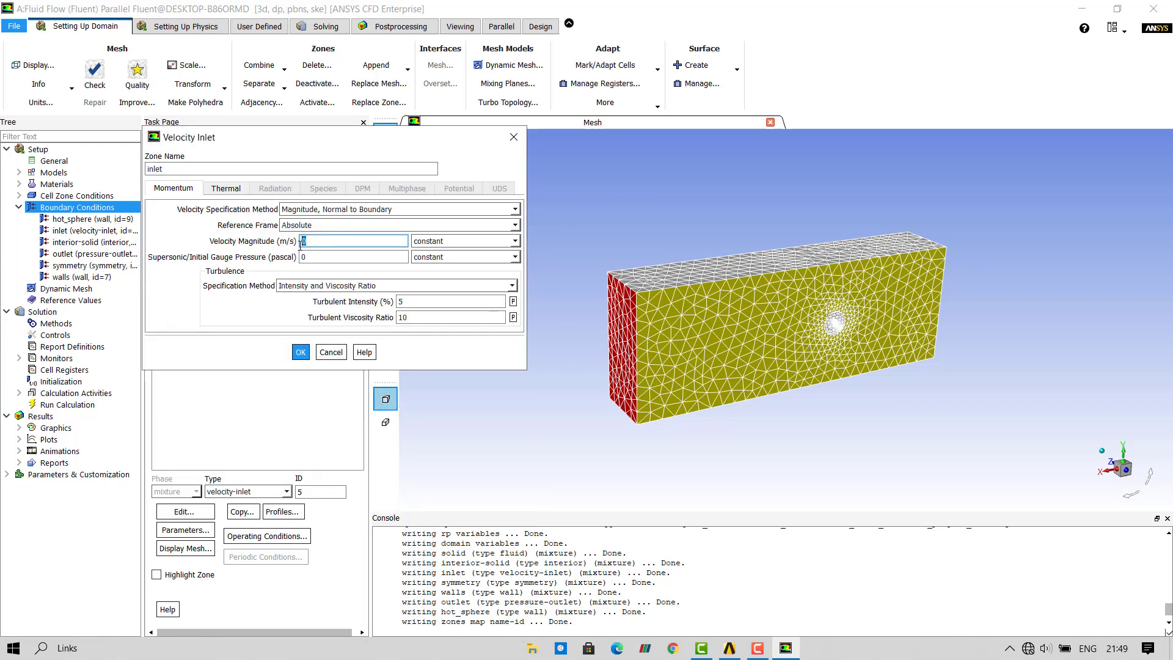
click(300, 354)
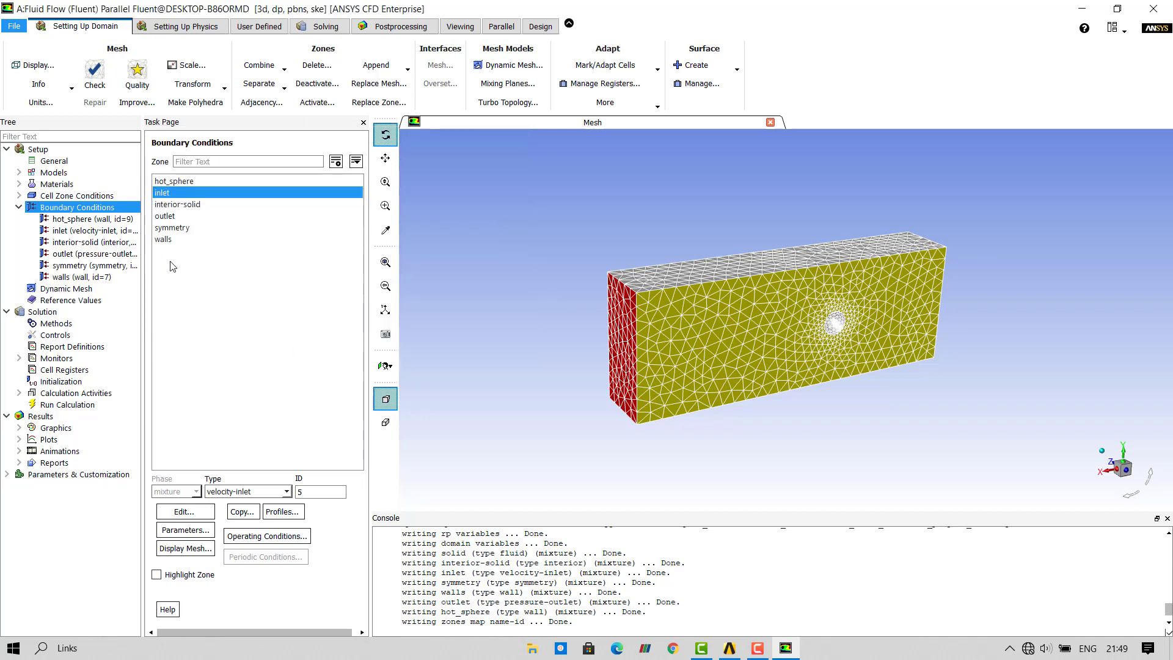
Give the hot_sphere wall a Temperature thermal condition with a constant value of 473 K.
click(187, 186)
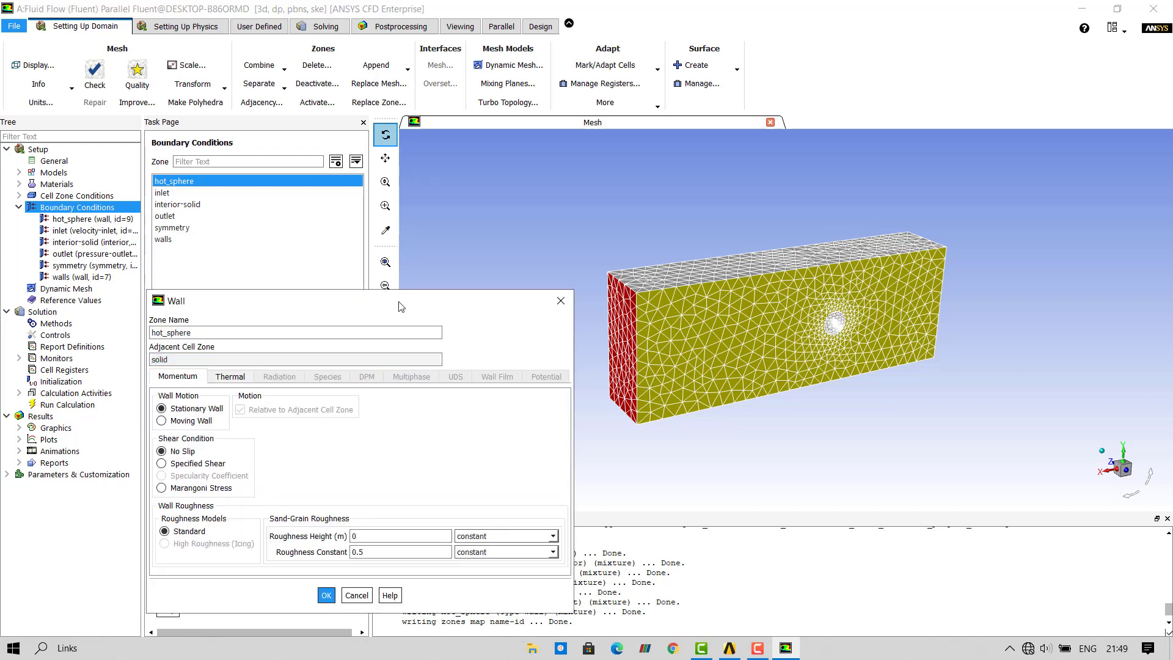
drag(402, 304, 399, 141)
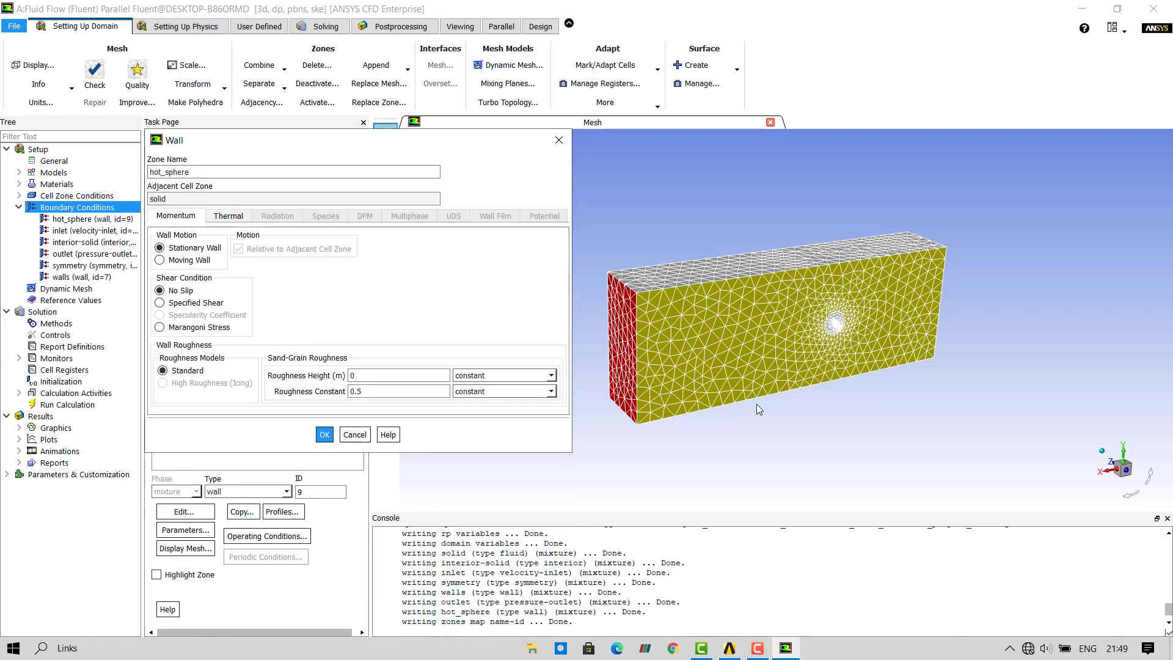
click(224, 217)
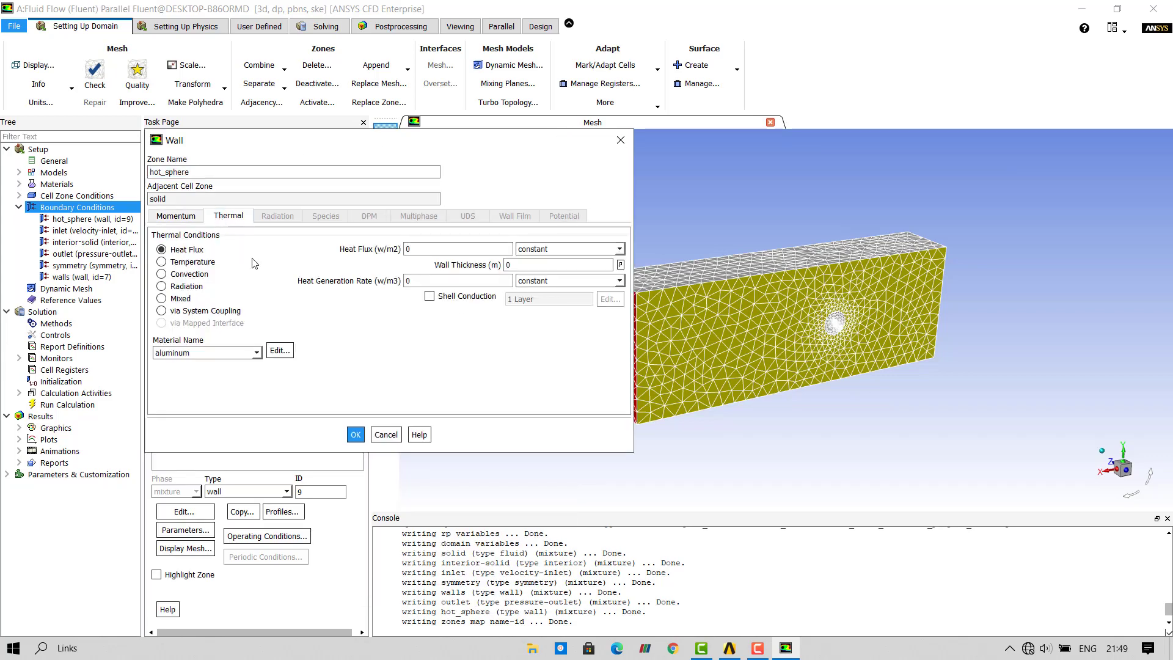
click(183, 262)
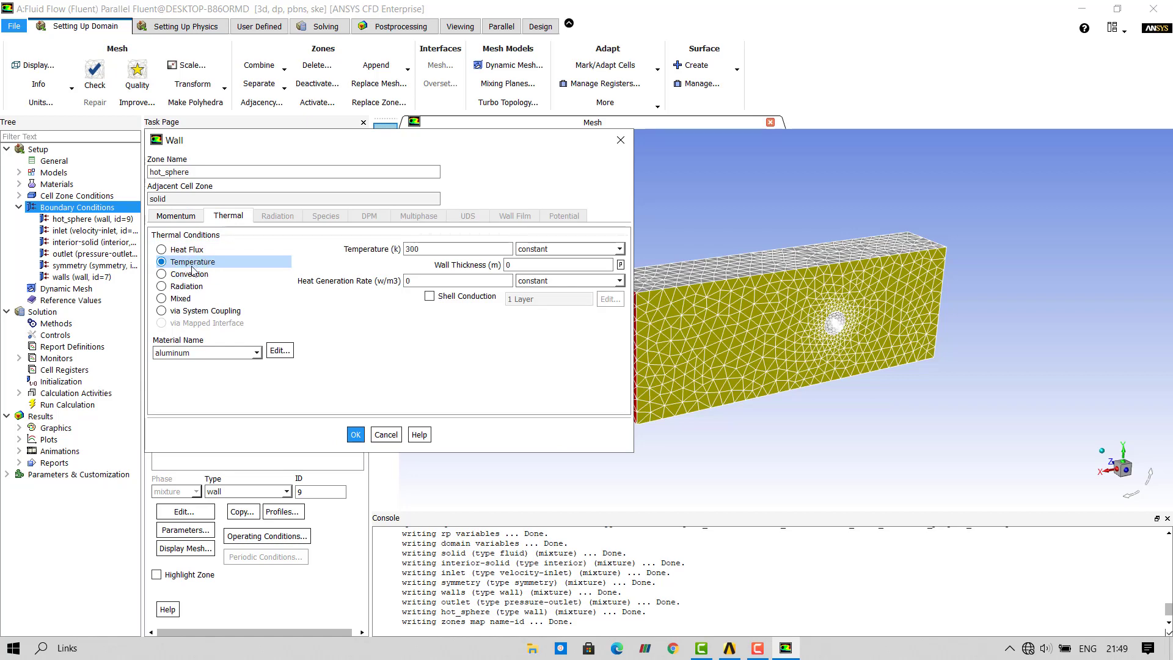
double_click(431, 250)
double_click(426, 252)
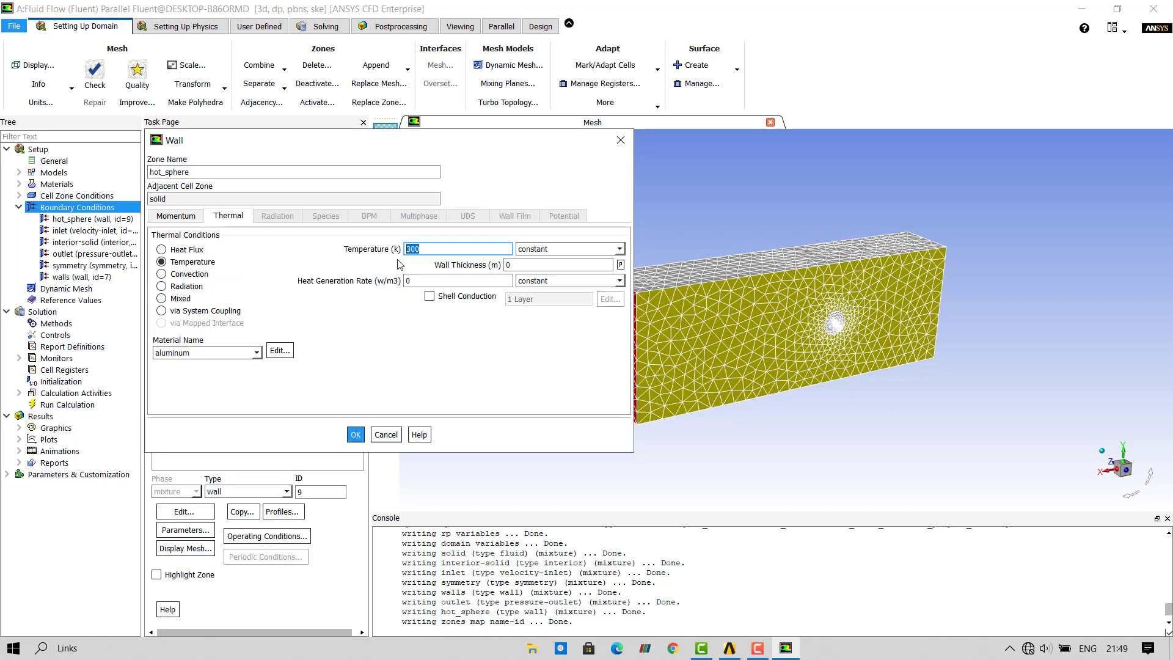
text(473)
click(355, 434)
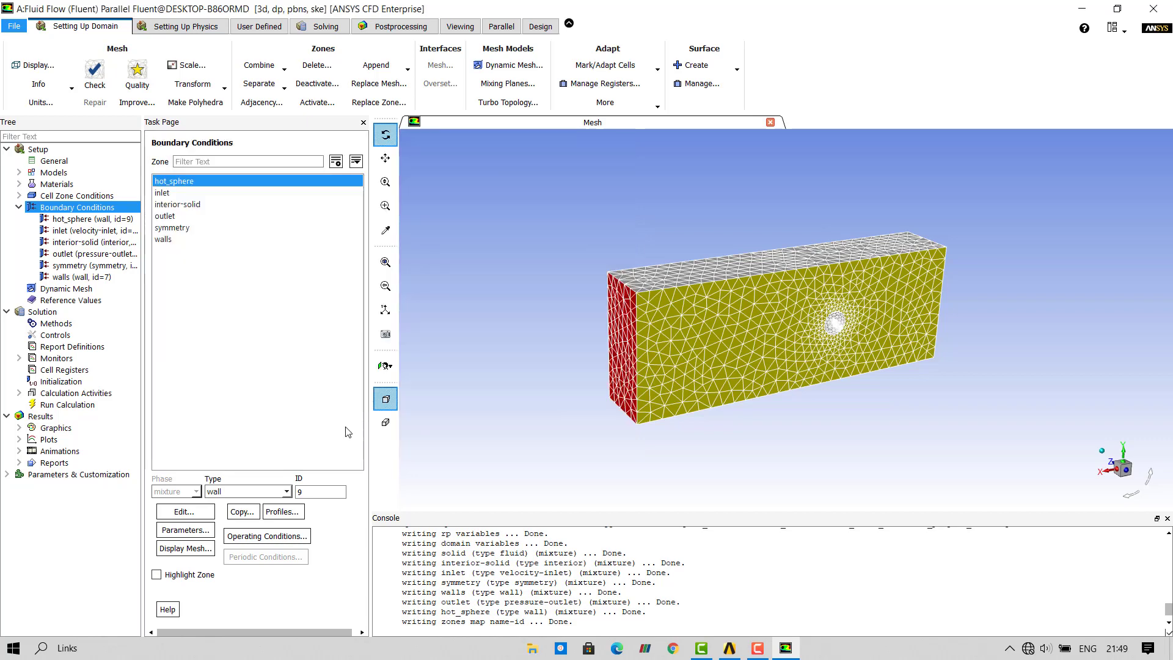
Check the boundary types assigned to the symmetry and outlet zones.
click(183, 228)
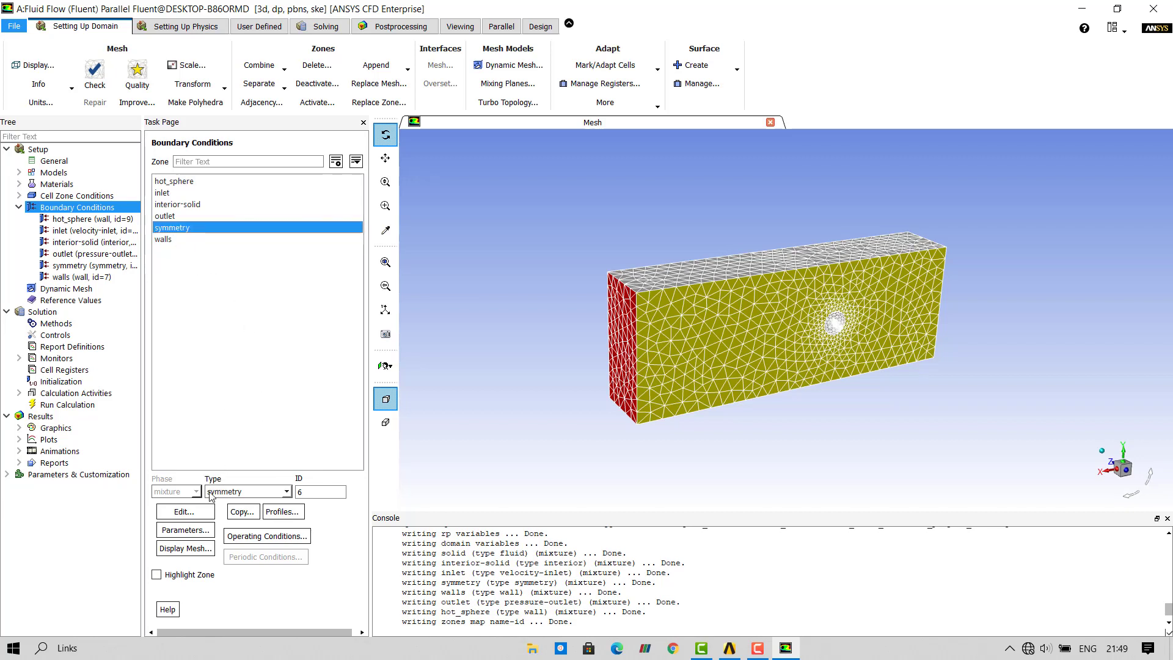
click(176, 216)
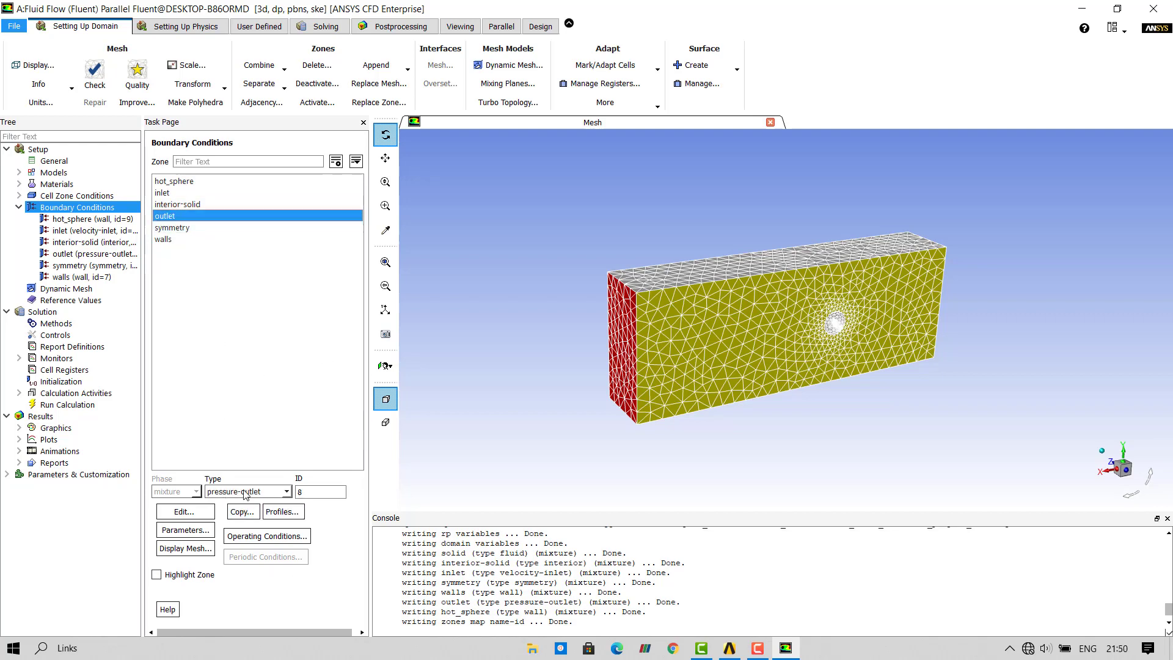
click(19, 207)
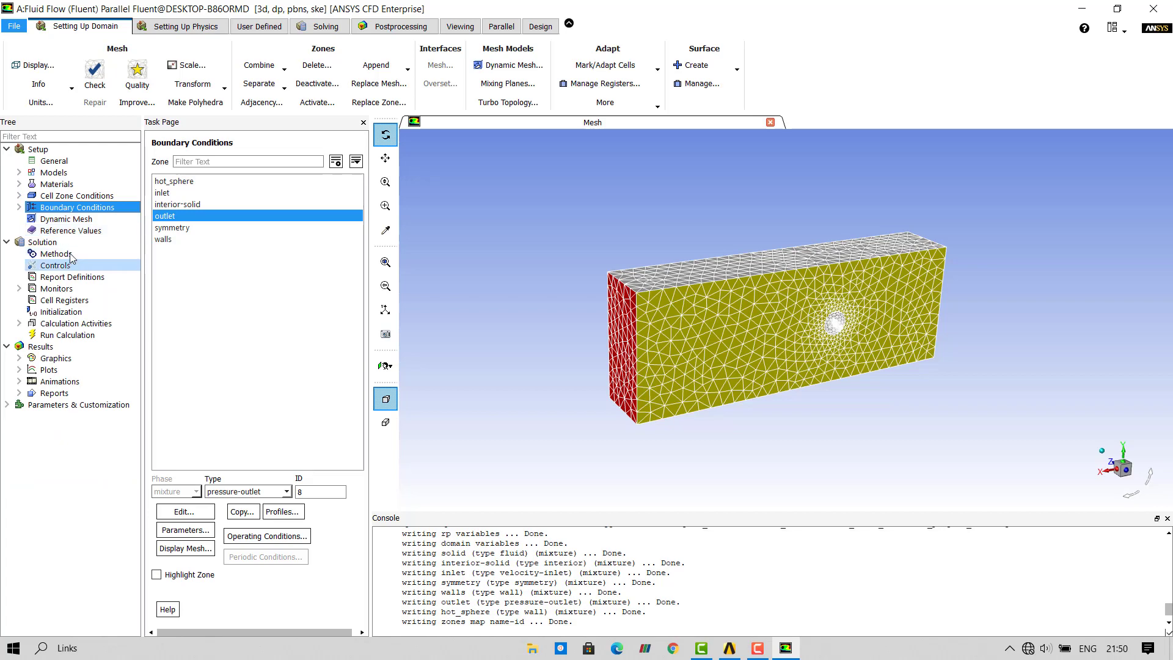
Set pressure-velocity coupling to Coupled and use Second Order Upwind for turbulent kinetic energy and turbulent dissipation rate.
click(55, 254)
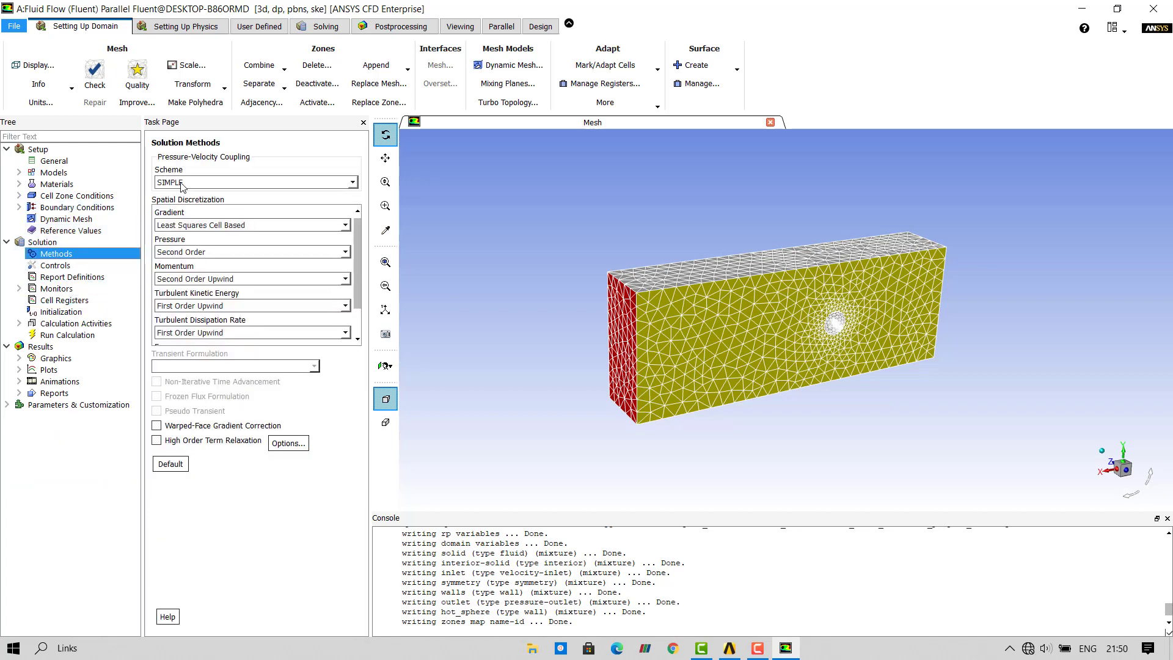
click(182, 183)
click(182, 224)
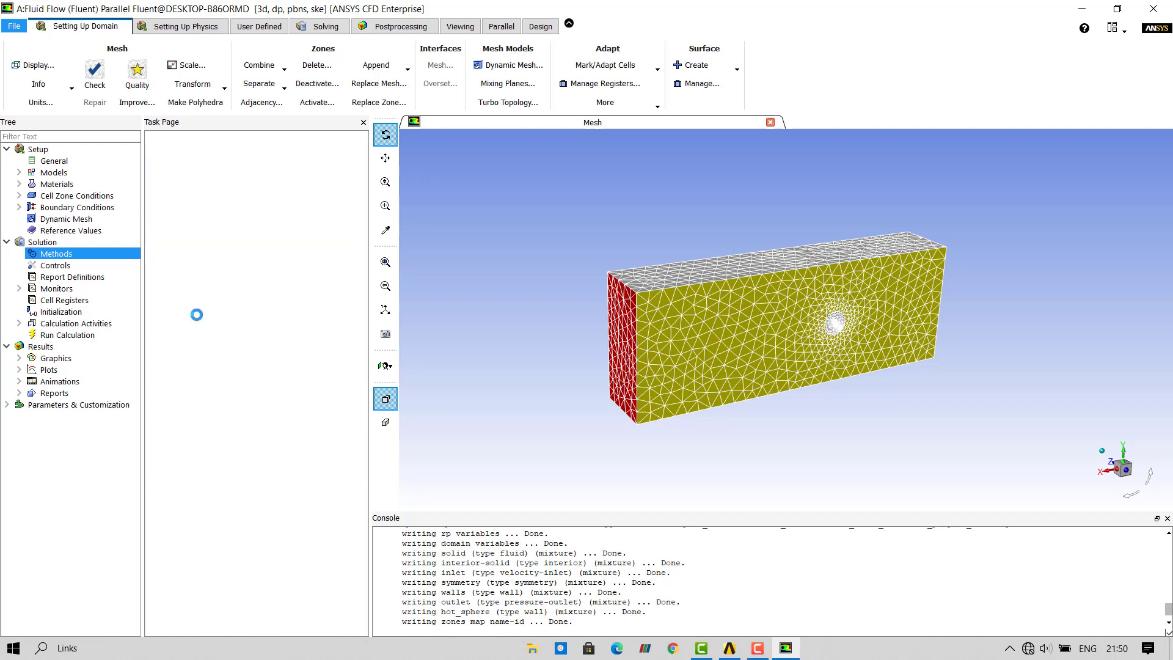
click(193, 305)
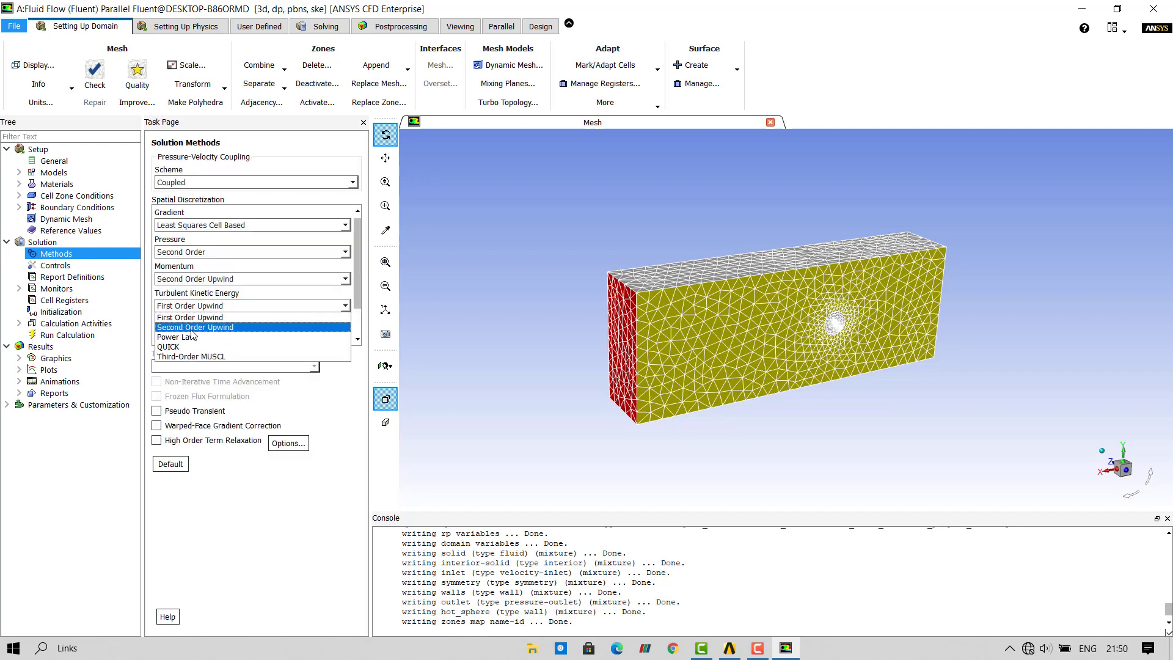
click(192, 327)
click(196, 332)
click(189, 355)
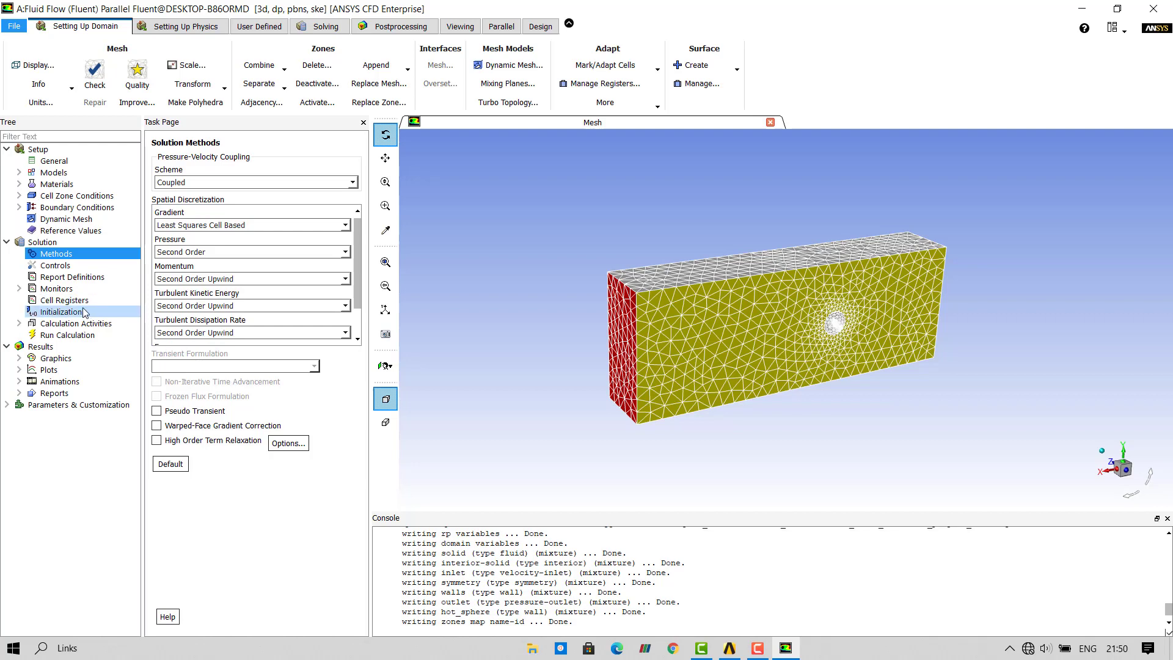
Initialize the solution with Standard Initialization, computing the initial values from the inlet.
click(72, 313)
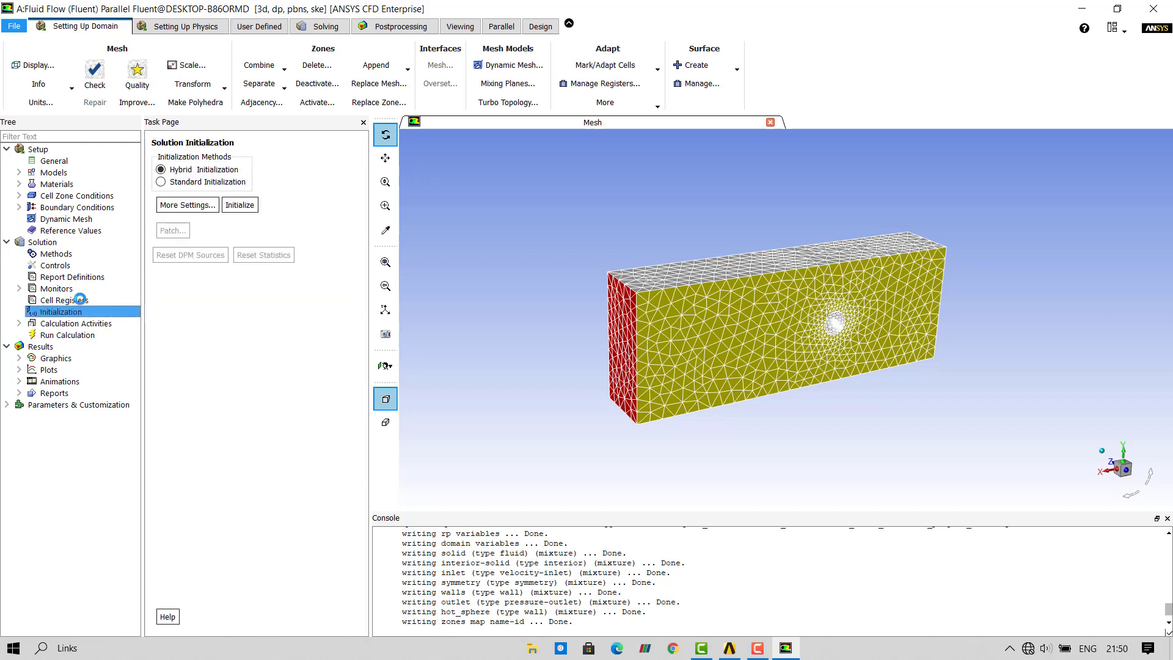
click(191, 181)
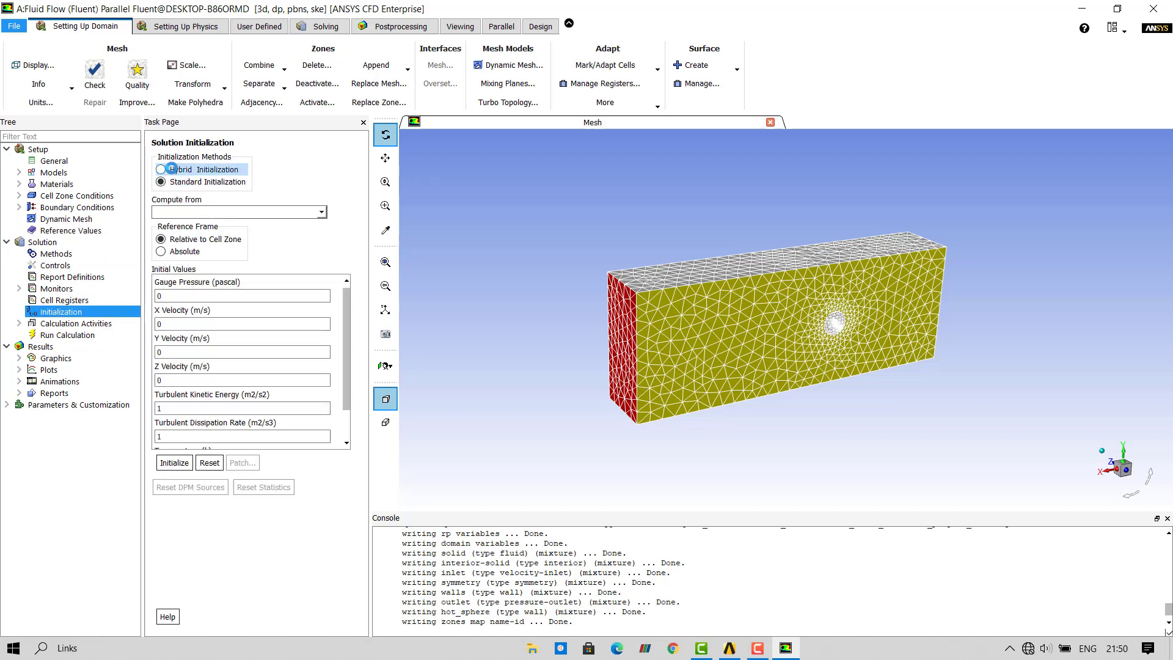
click(320, 214)
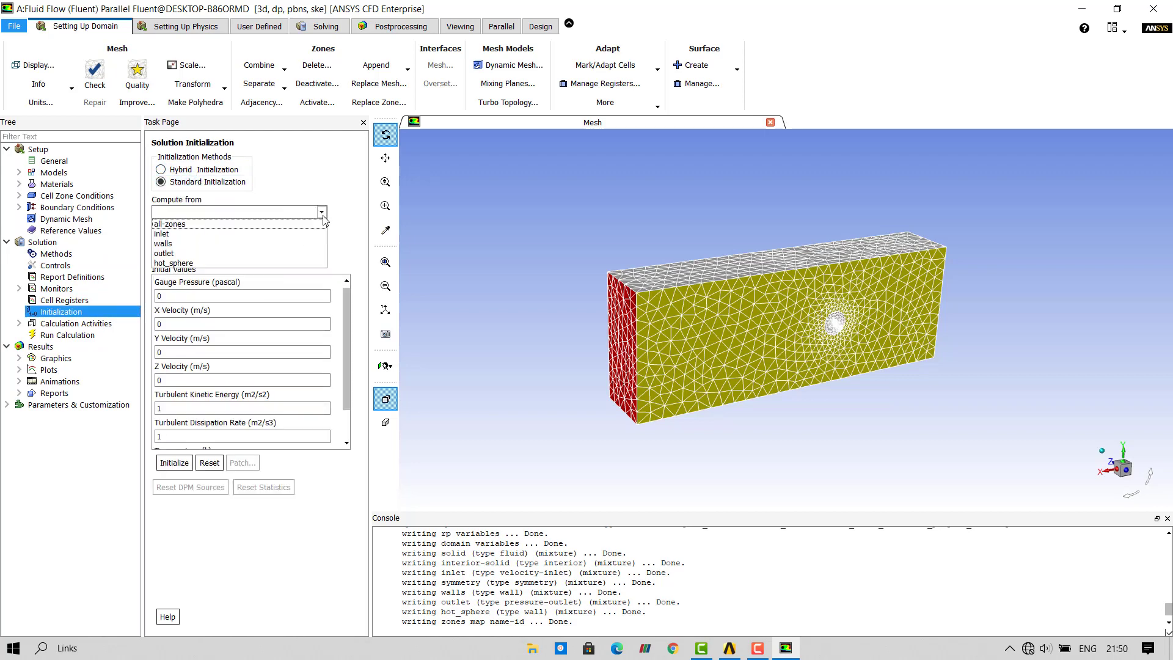
click(195, 234)
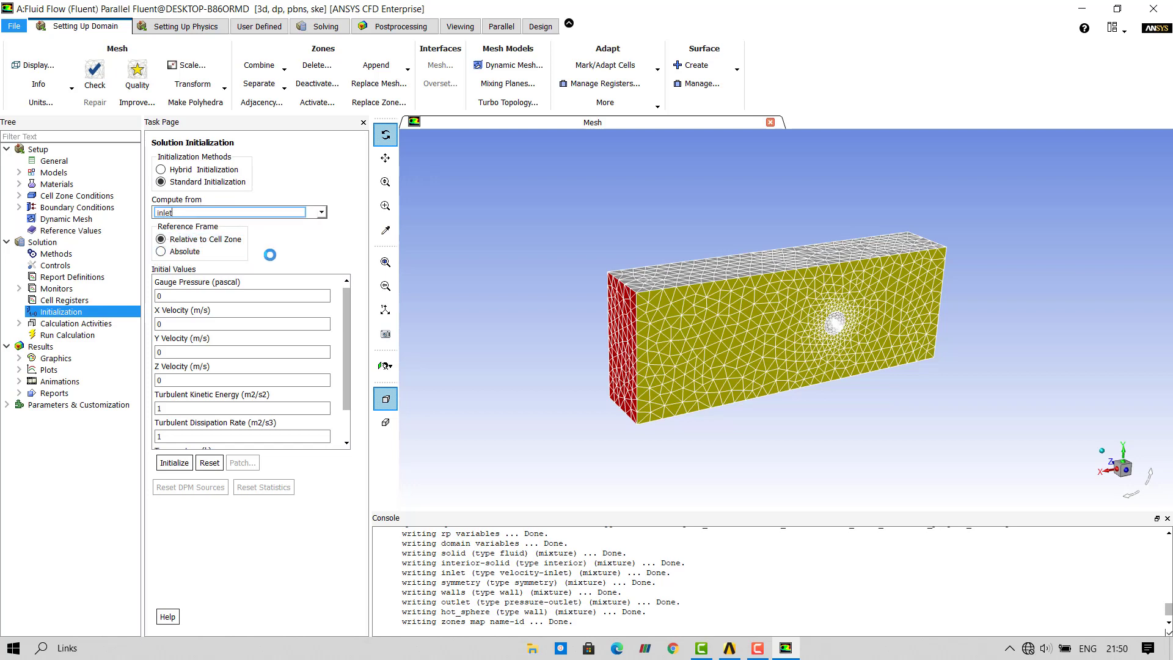
click(174, 463)
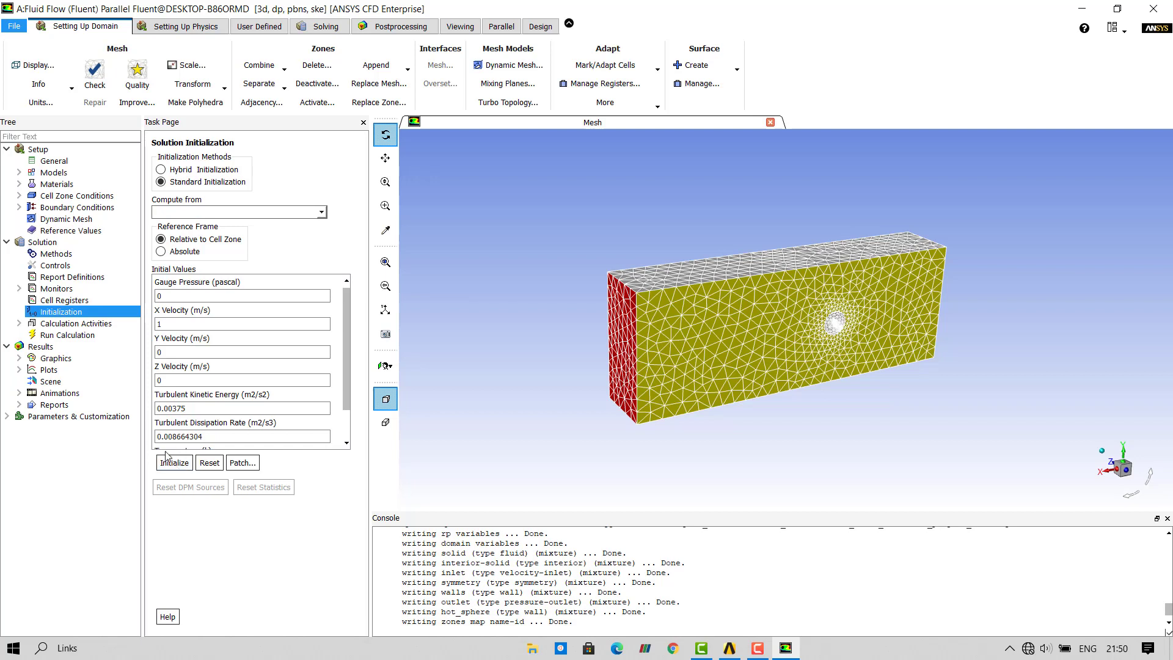
Run the calculation for 100 iterations and dismiss the completion message.
click(82, 335)
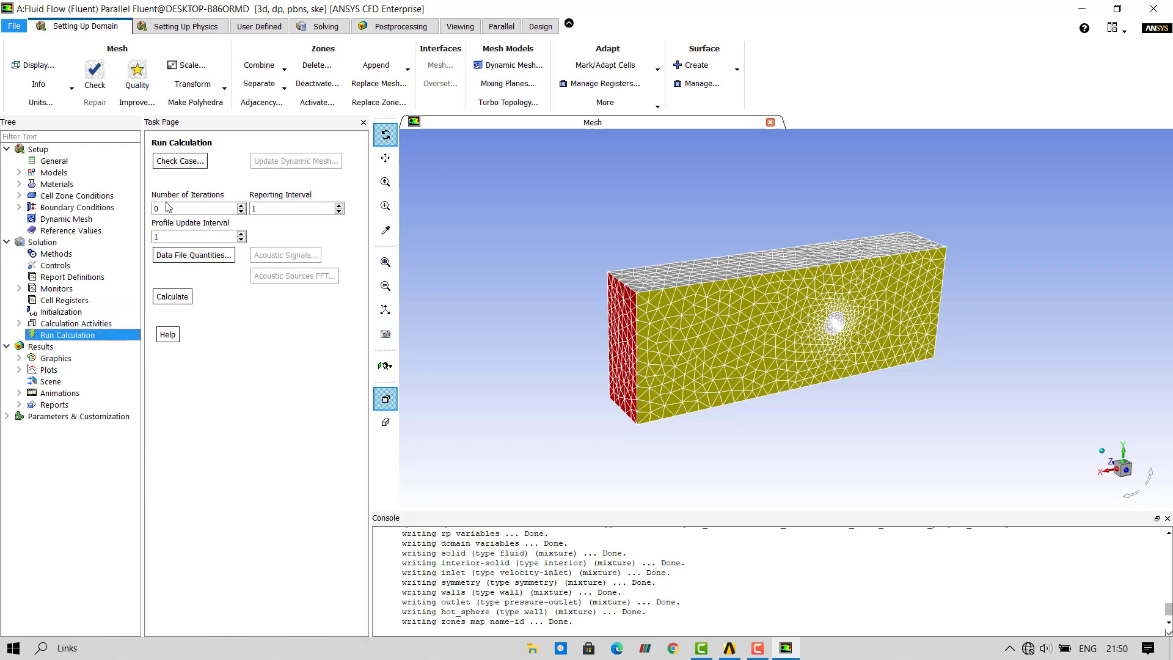
drag(169, 208, 147, 209)
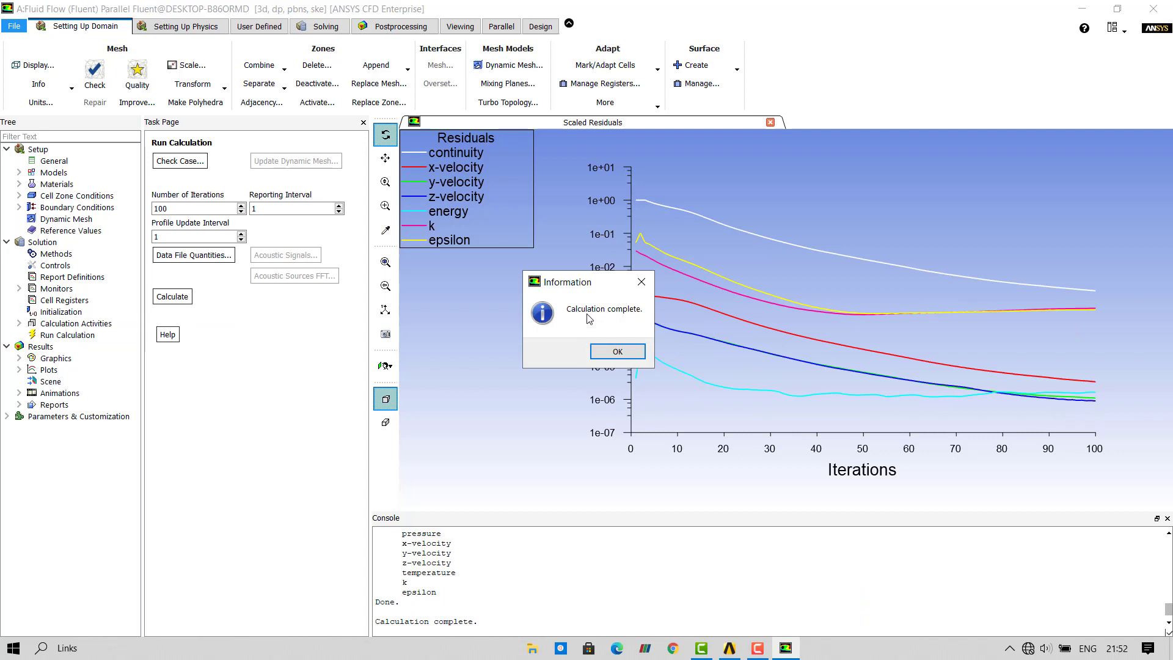
click(618, 353)
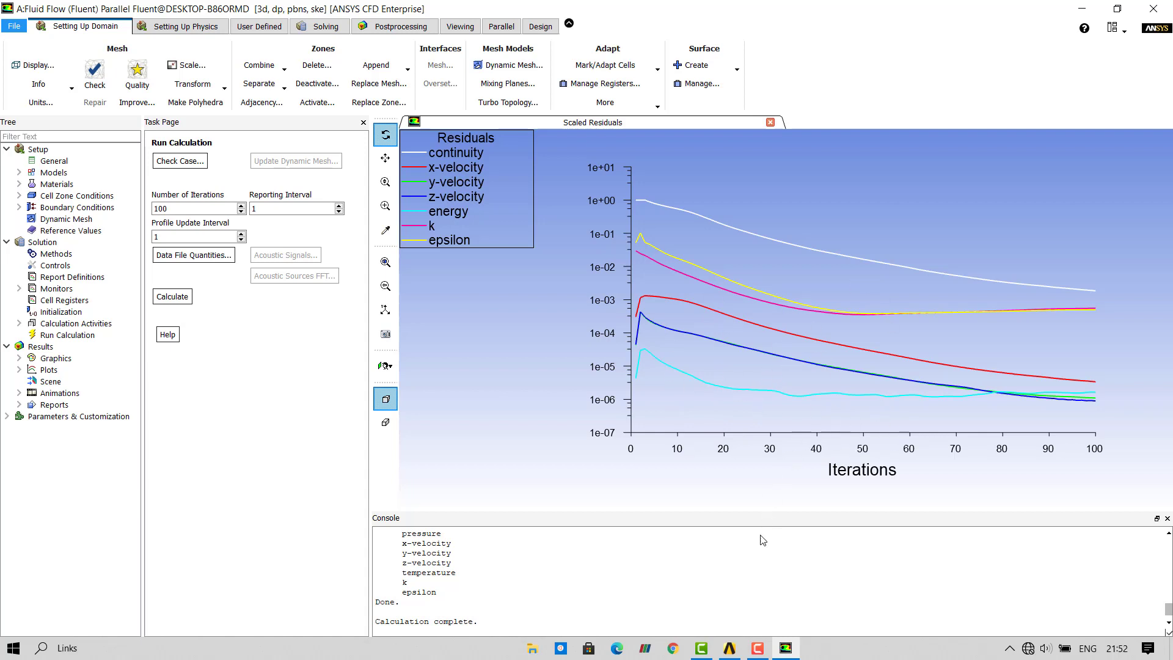
Switch to Workbench and open the Fluid Flow (Fluent) system's Results in CFD-Post.
click(729, 648)
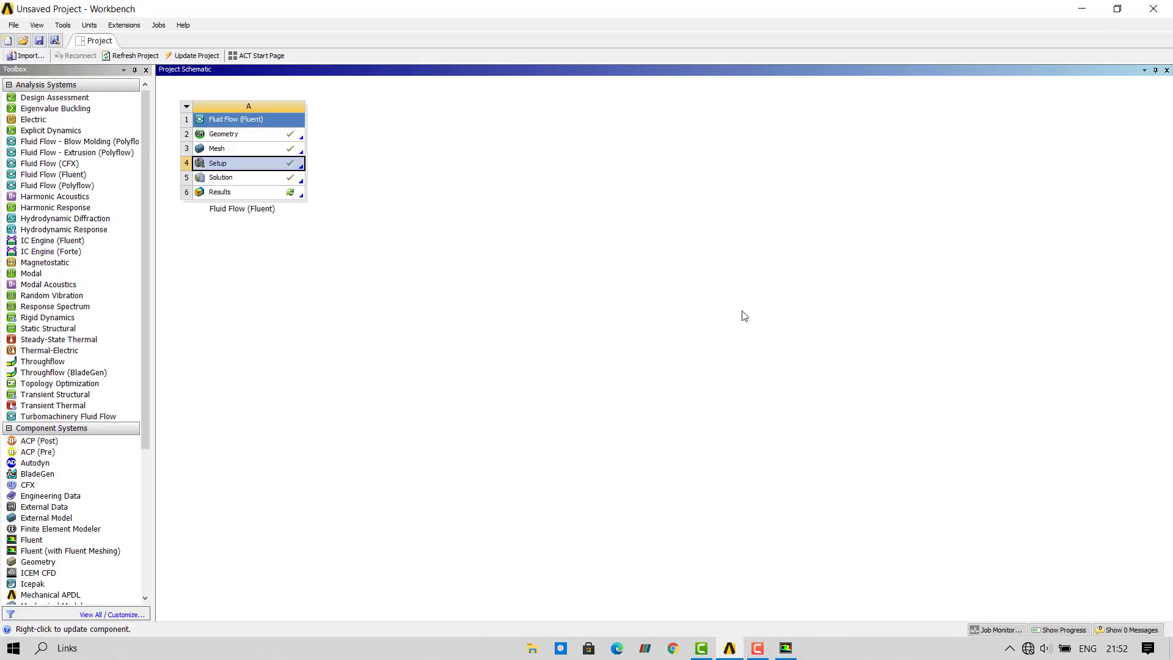
click(243, 193)
right_click(244, 195)
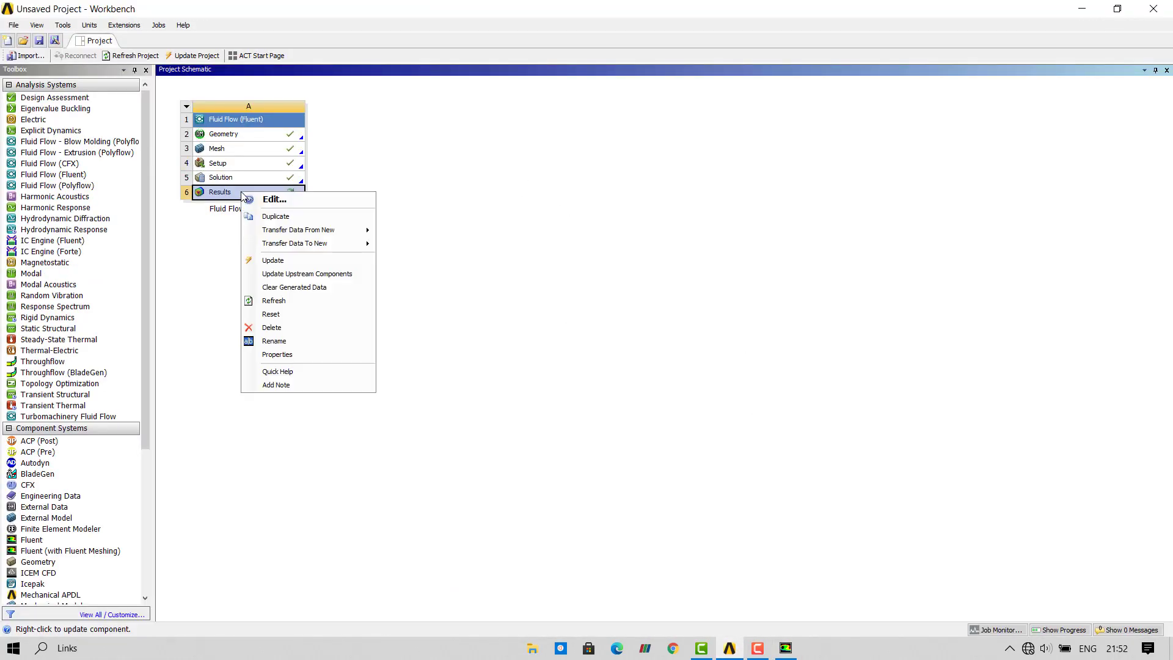
click(273, 200)
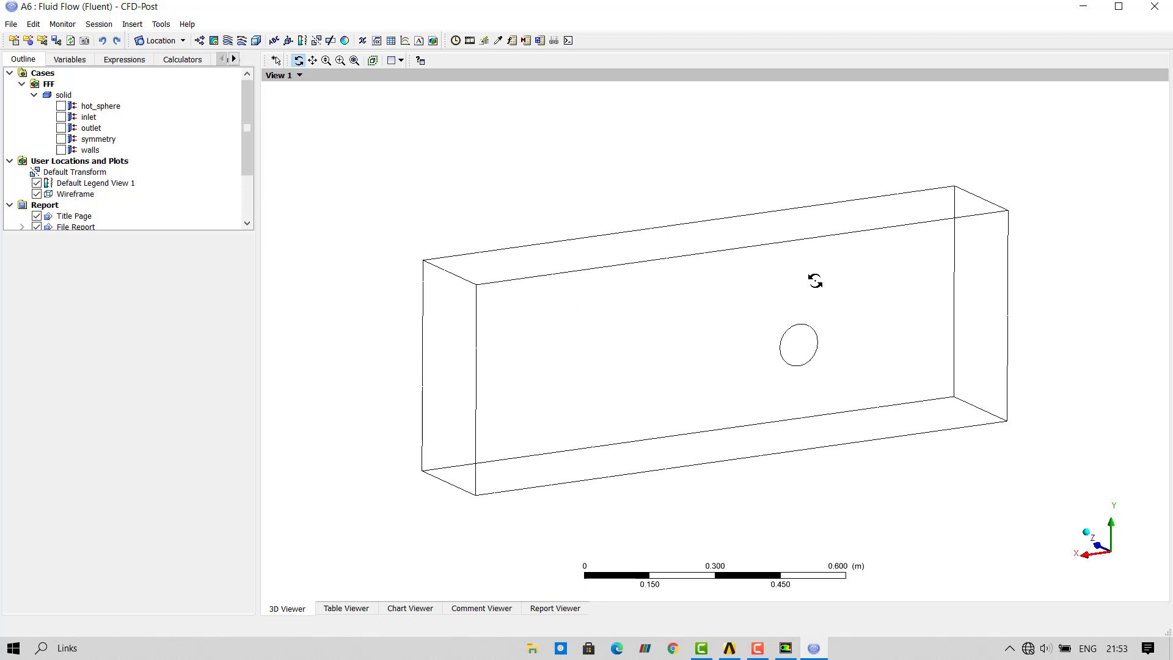
Create a slice plane using the XY Plane method at Z = 0.0 m across all domains.
click(171, 43)
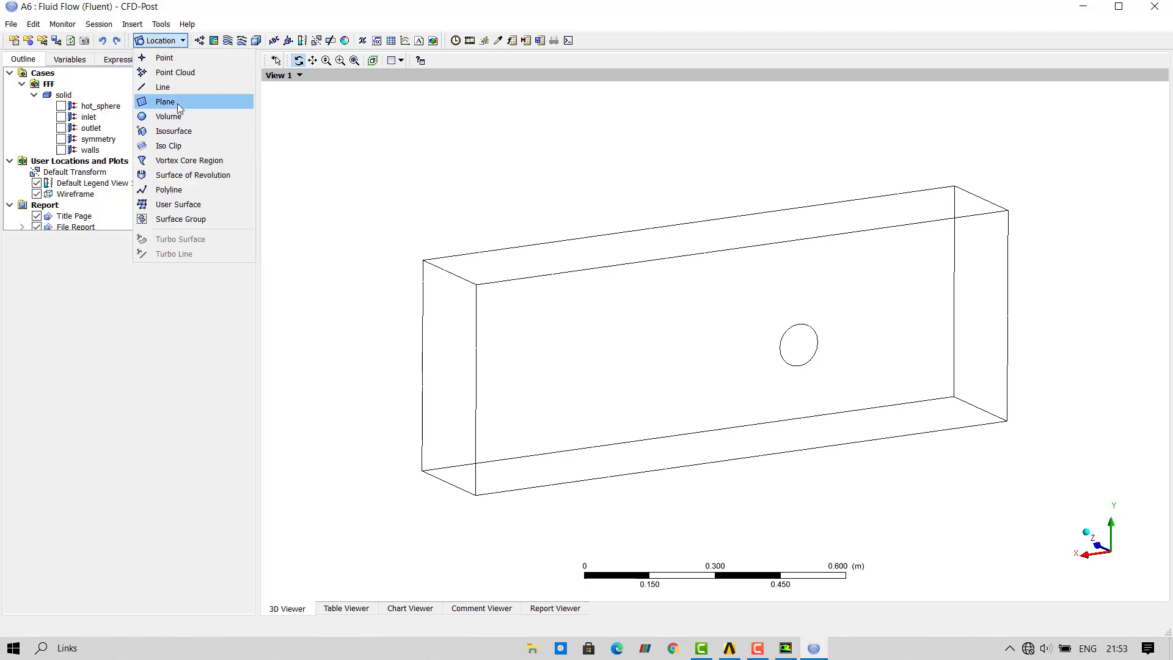
click(178, 102)
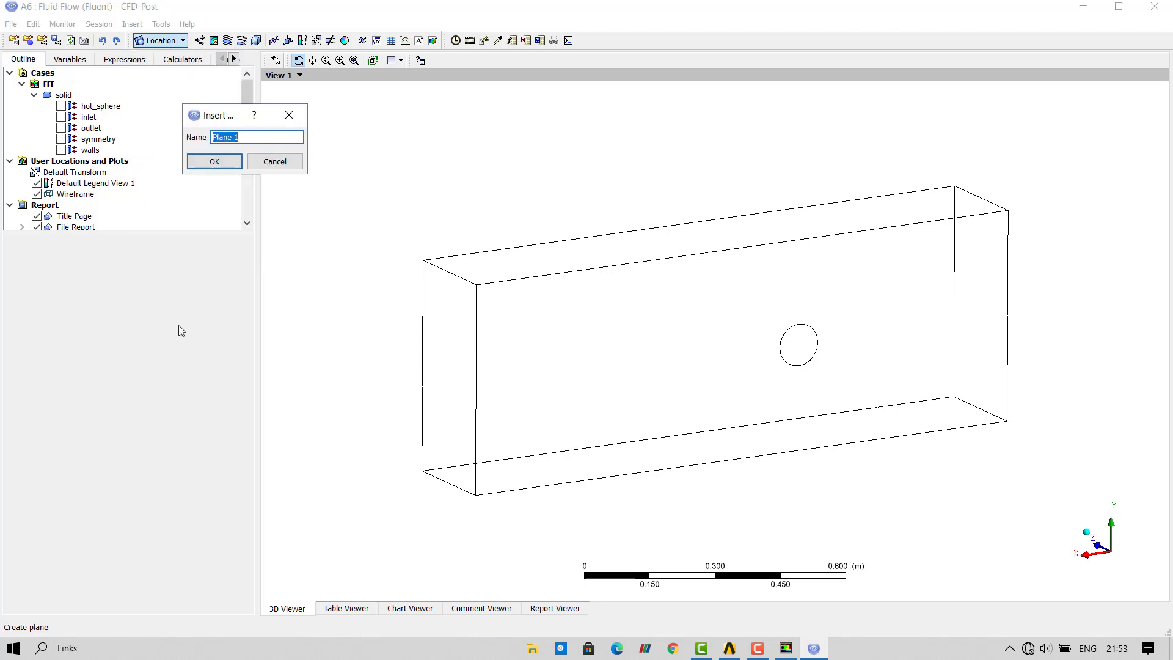
click(208, 161)
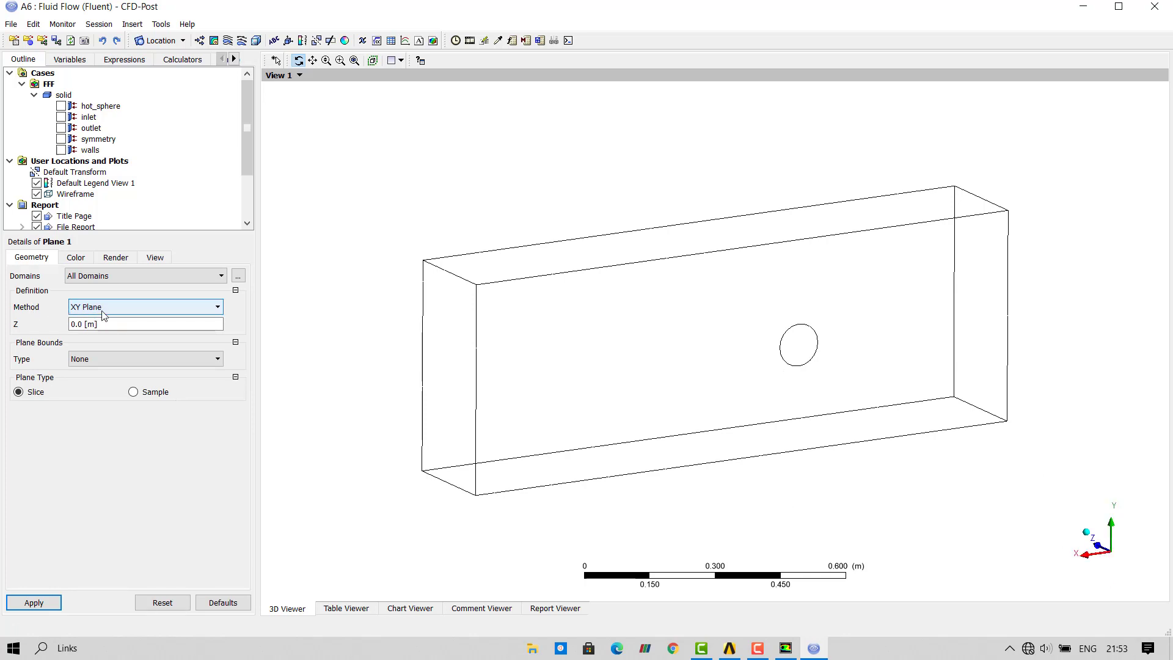
click(34, 602)
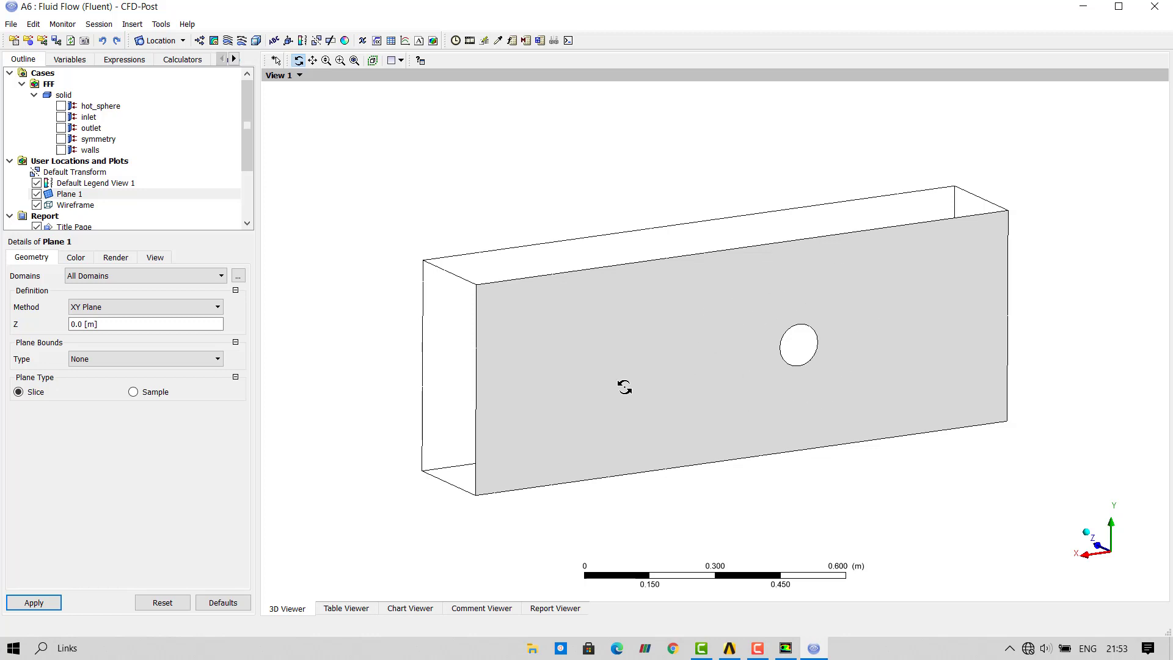
Create a Pressure contour located on Plane 1 with the range set to Local.
click(215, 41)
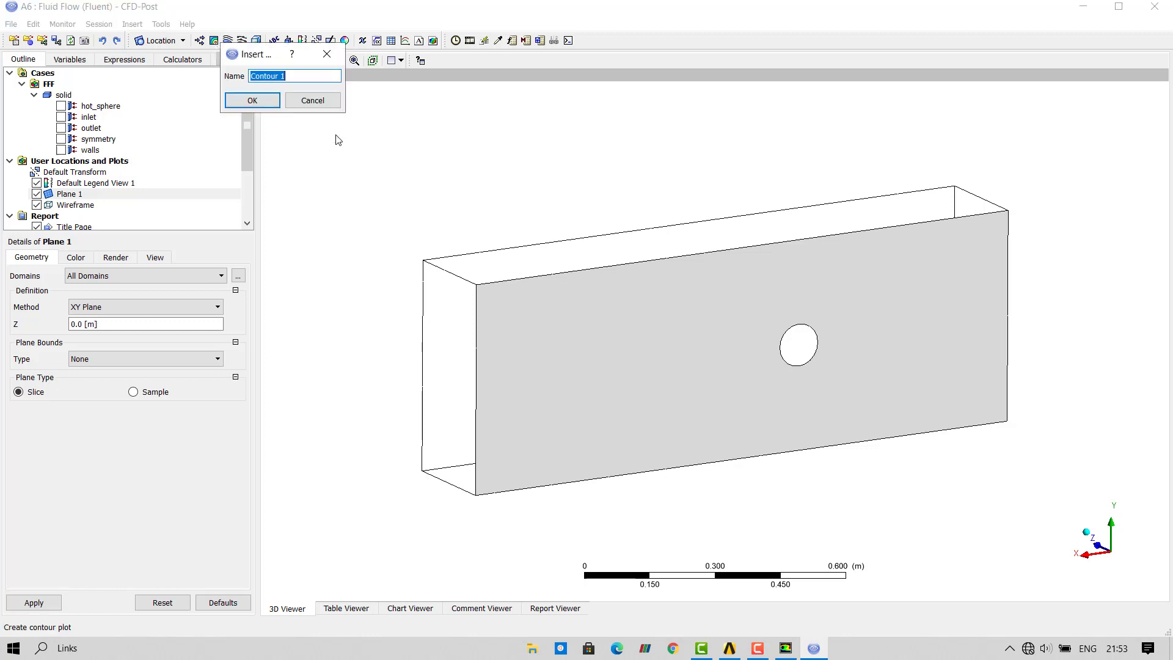
click(252, 101)
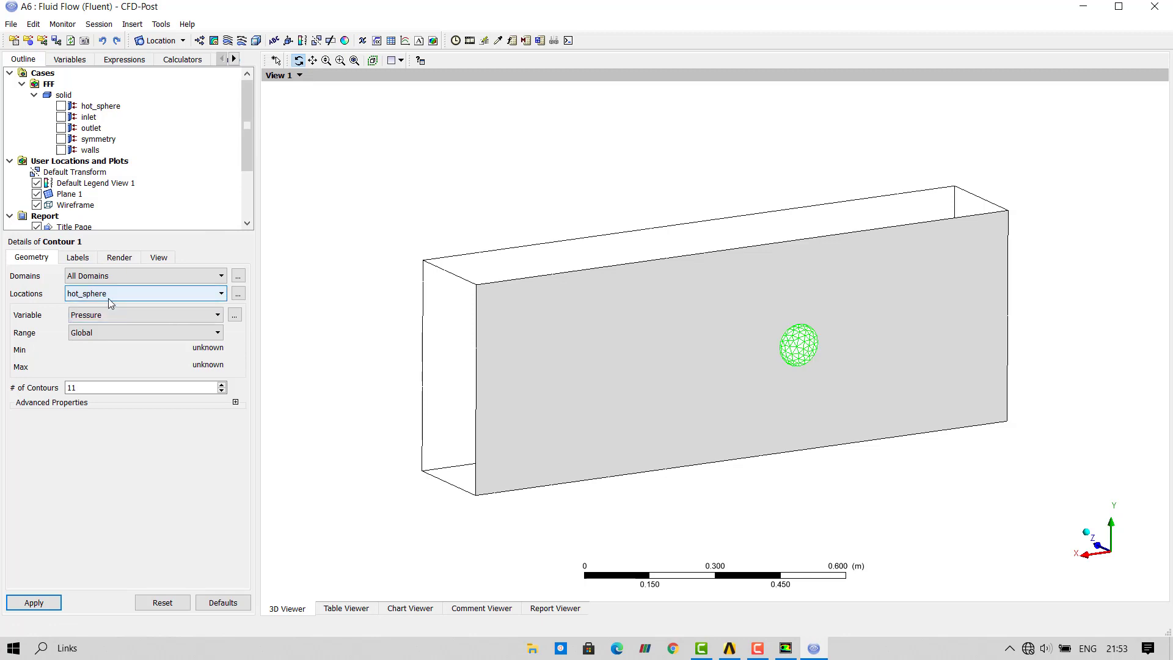
click(108, 298)
click(92, 356)
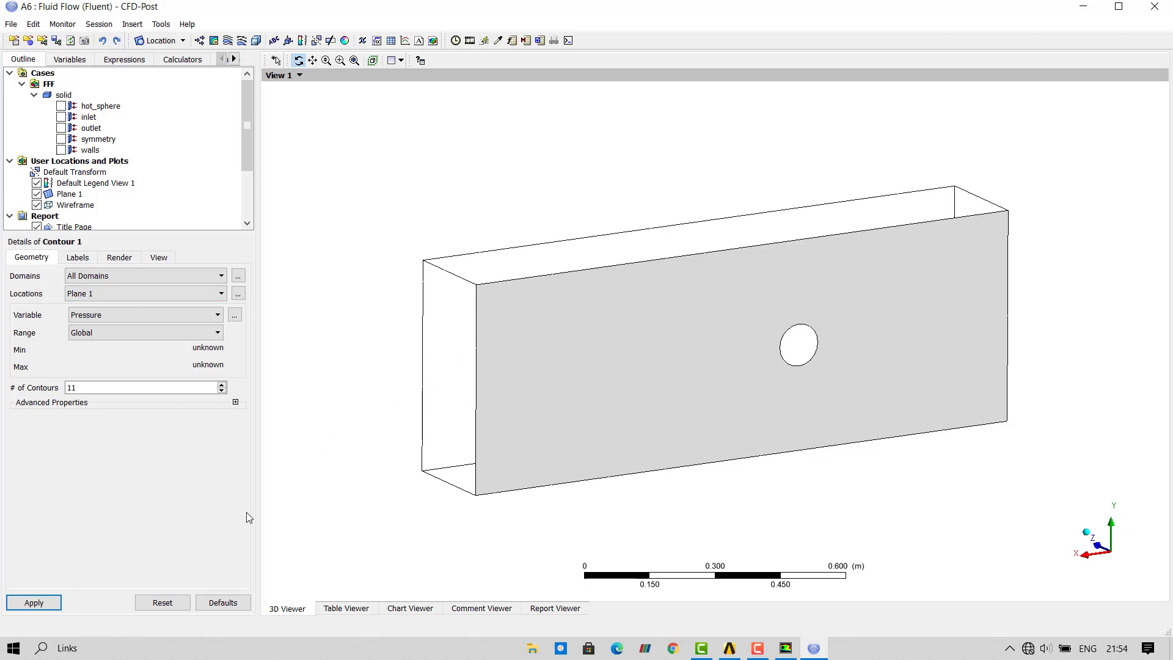
click(118, 332)
click(98, 356)
click(34, 602)
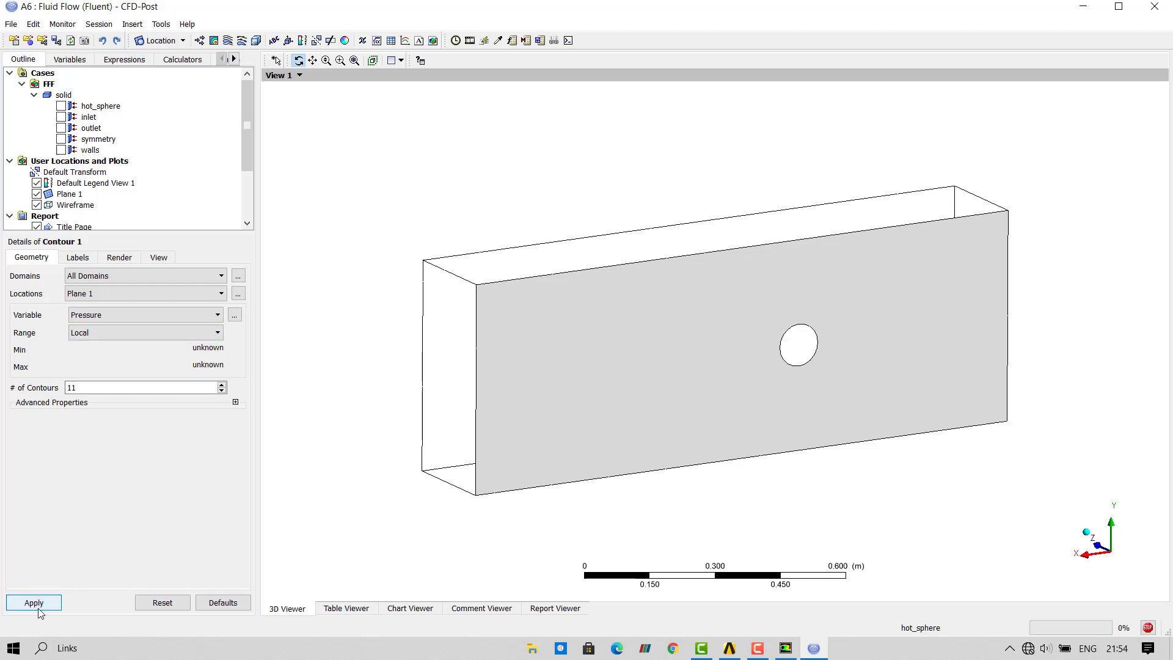
Turn off lighting for the pressure contour and hide Plane 1.
click(120, 259)
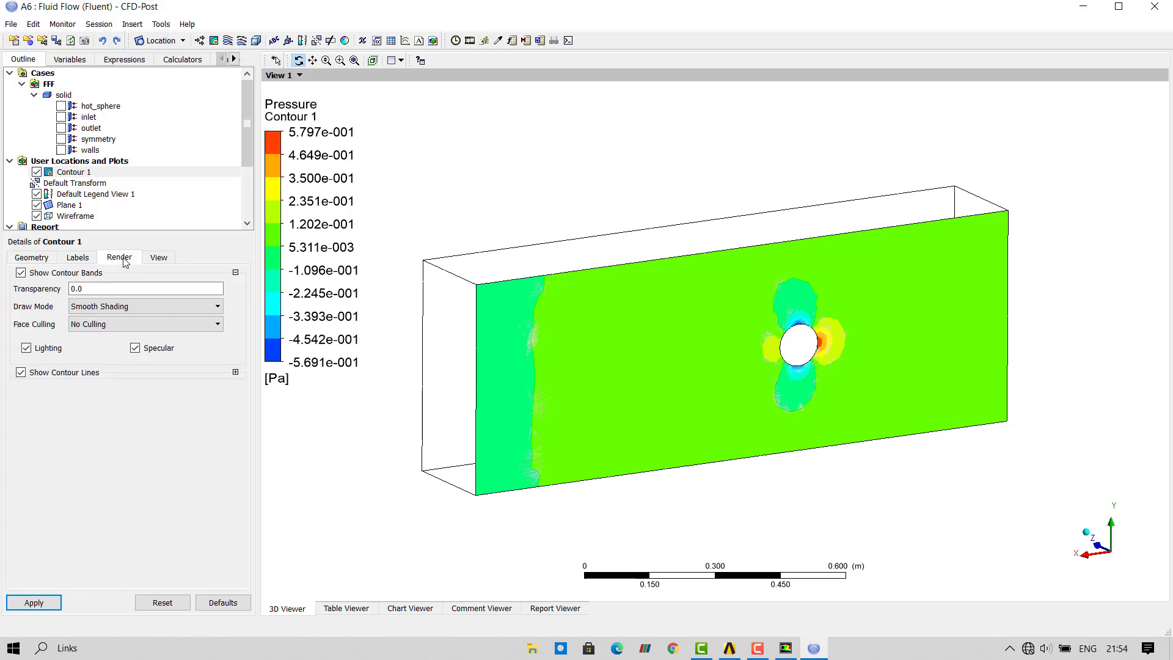
click(49, 349)
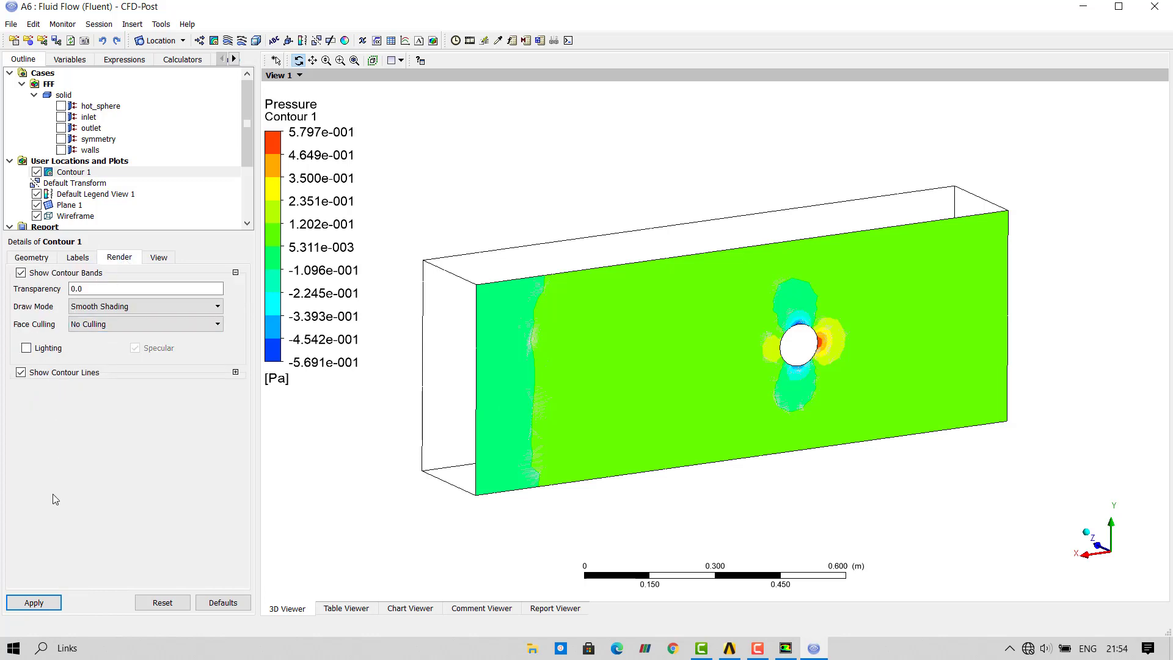
click(33, 604)
click(37, 205)
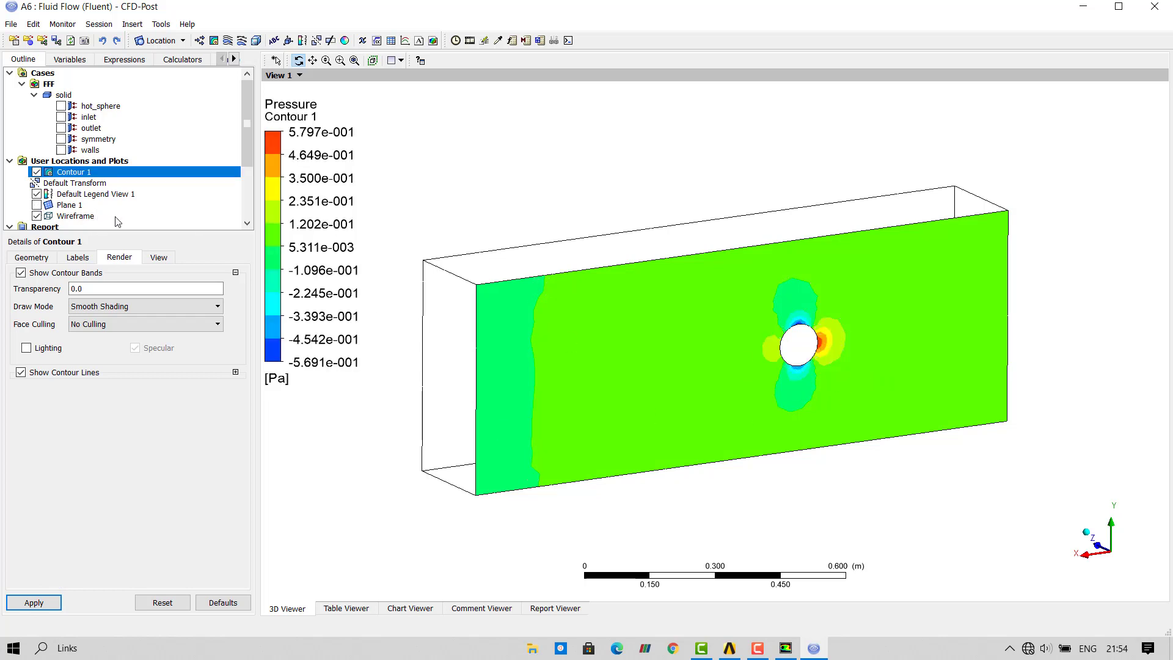
Set the pressure contour's number of contours to 110.
click(47, 258)
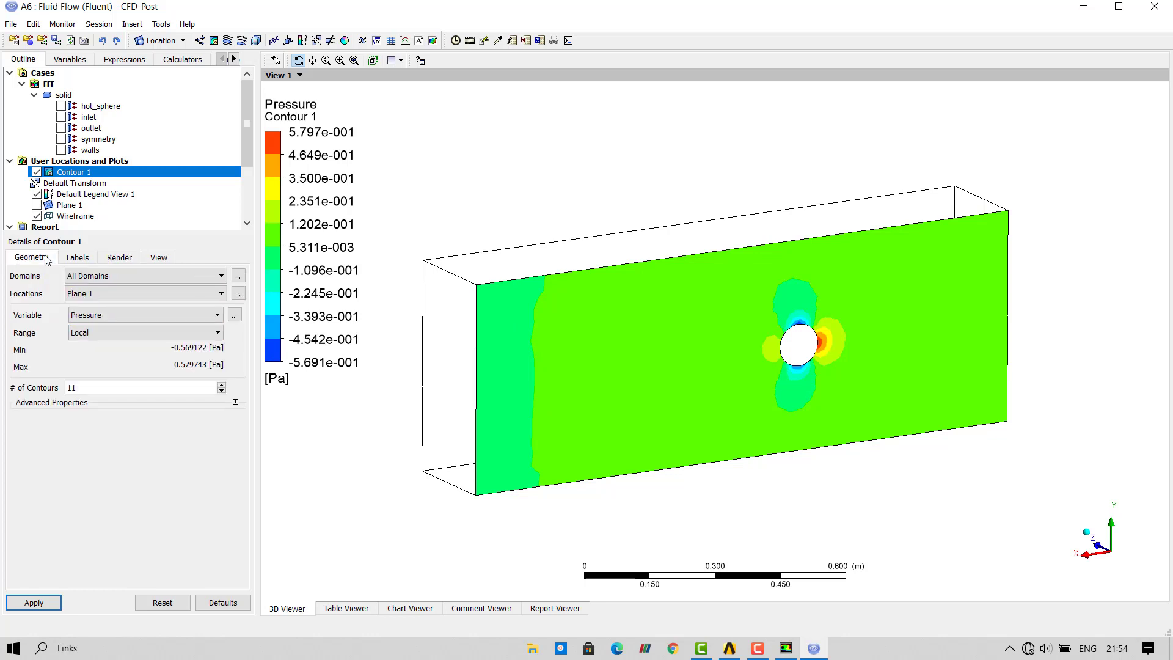
click(84, 387)
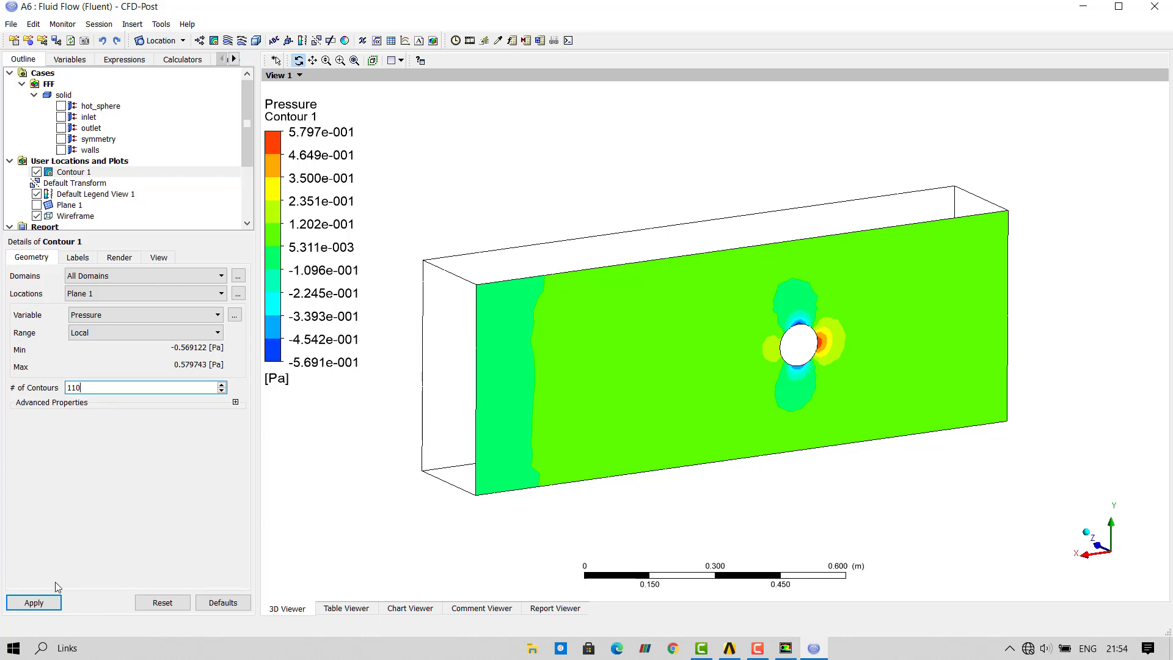
click(56, 602)
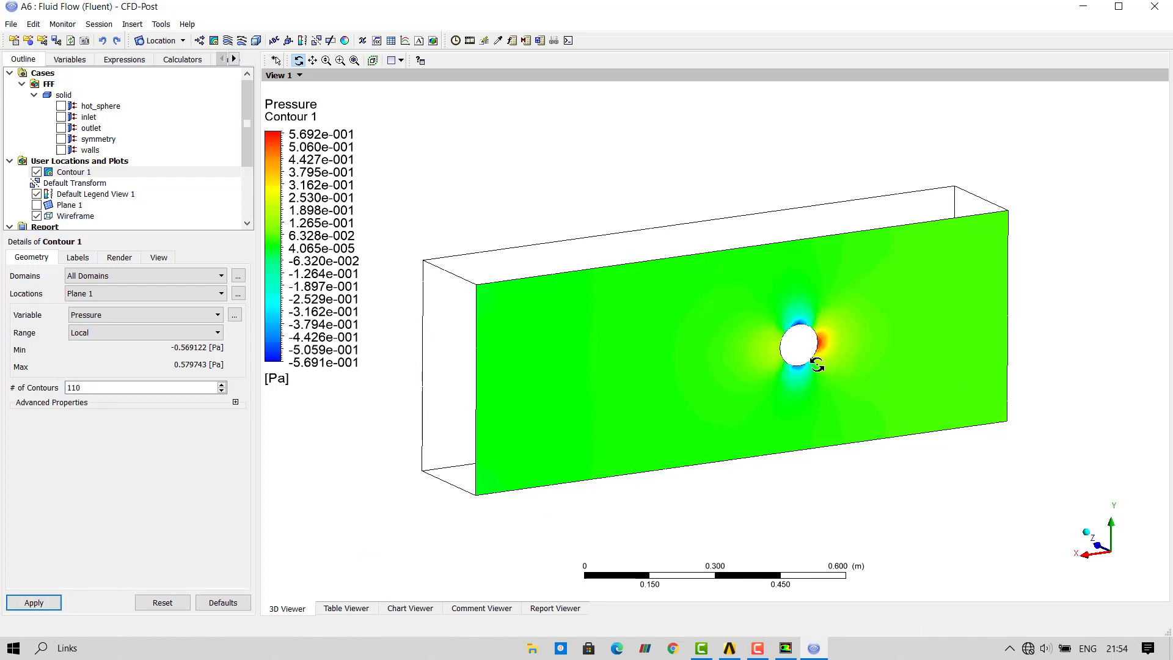
Examine the pressure contour around the sphere from an angle and face-on along the Z axis.
mouse_move(820, 375)
mouse_down()
mouse_move(797, 365)
mouse_move(771, 375)
mouse_move(800, 375)
mouse_move(762, 377)
mouse_move(846, 360)
mouse_move(836, 362)
mouse_up()
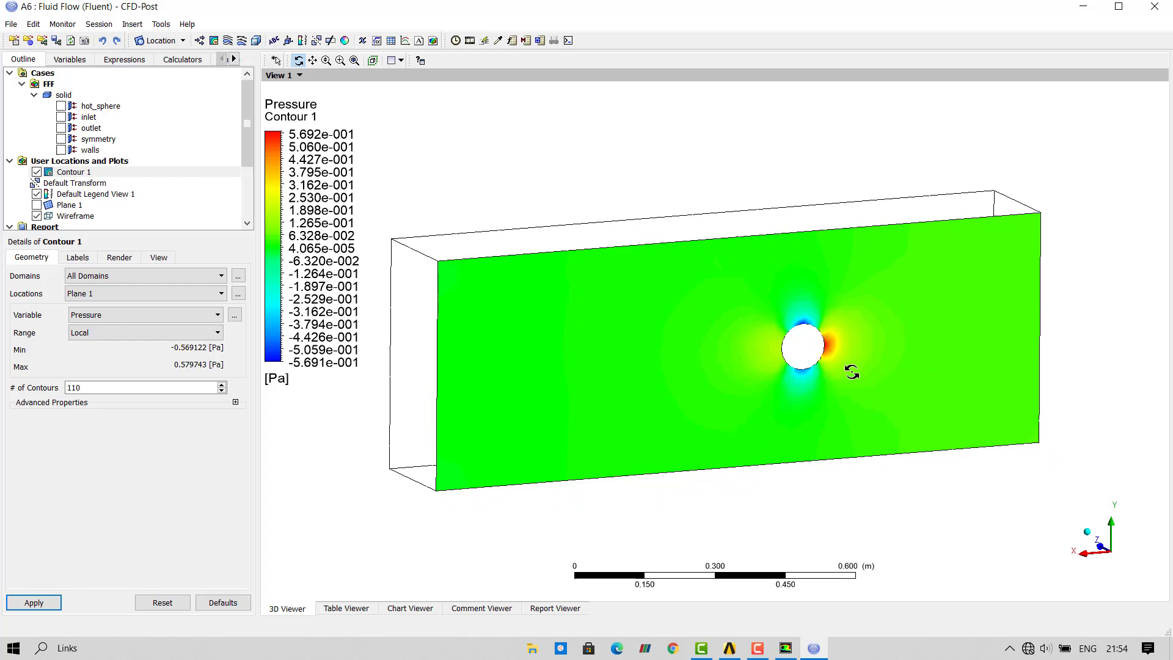
drag(851, 371, 657, 419)
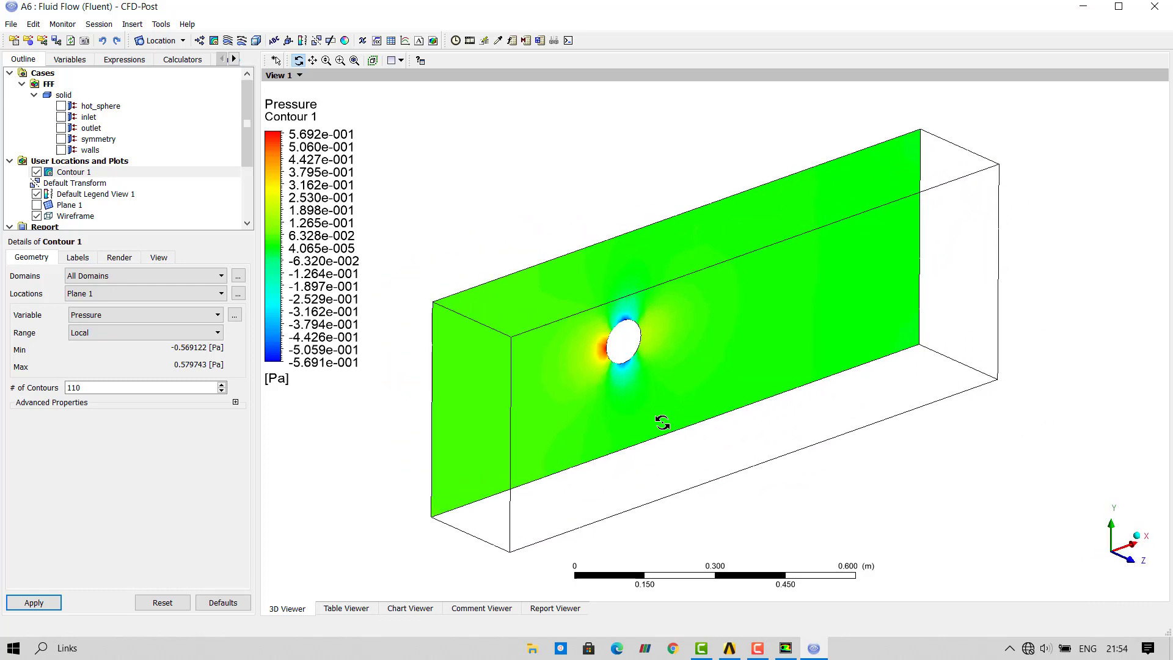
click(1133, 567)
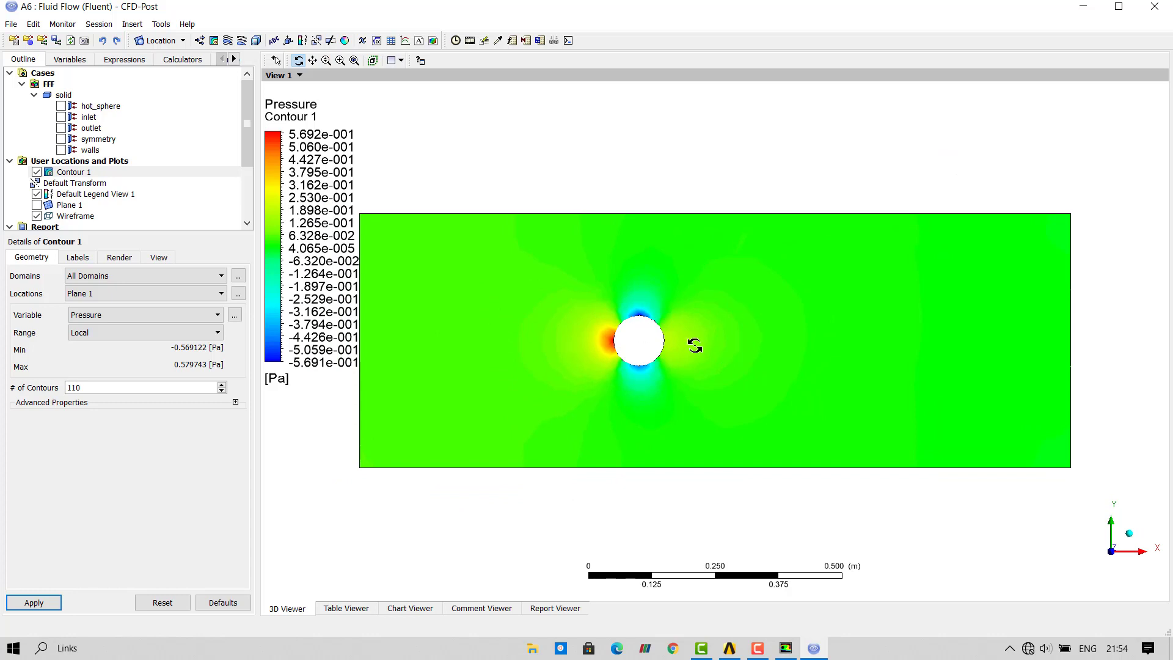
Switch the contour on Plane 1 from pressure to Velocity and view it around the sphere.
click(313, 59)
drag(717, 311, 738, 310)
click(101, 321)
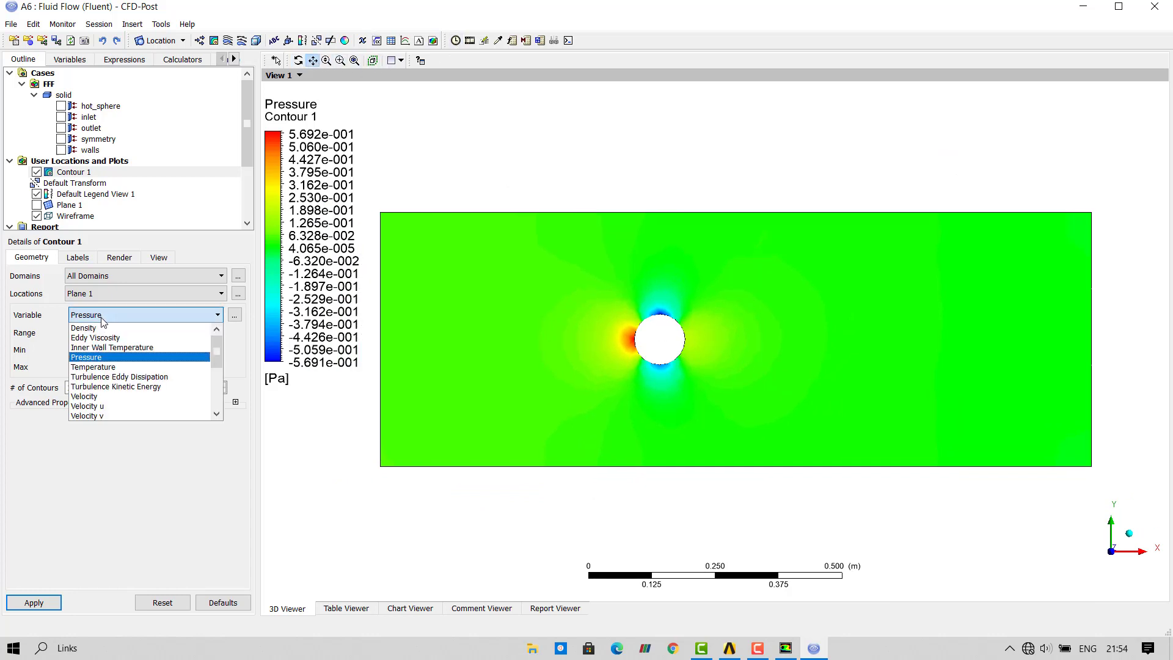
click(102, 400)
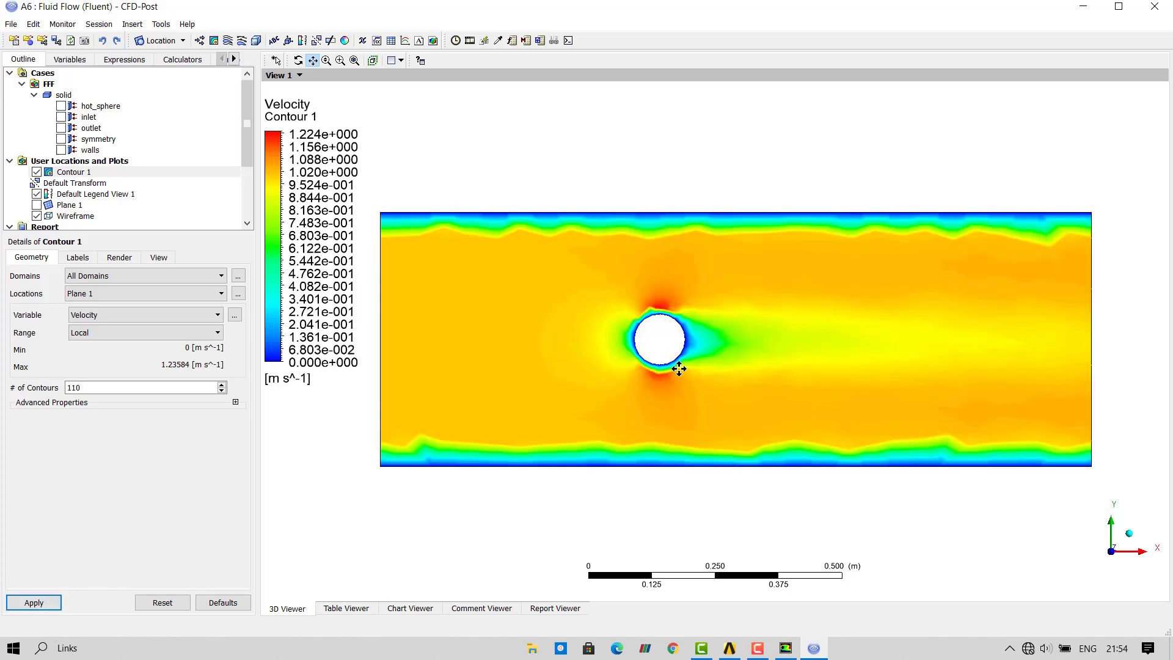
scroll(741, 379, up, 1)
scroll(740, 380, down, 1)
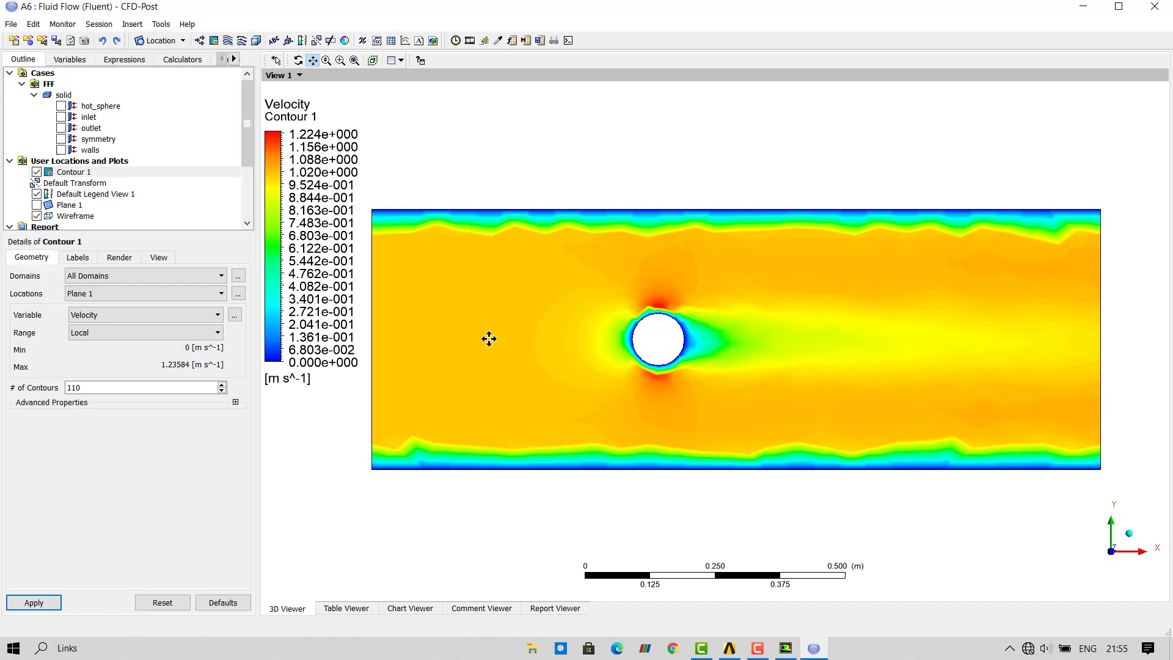
Set the number format of the default legend's values to Fixed.
click(87, 194)
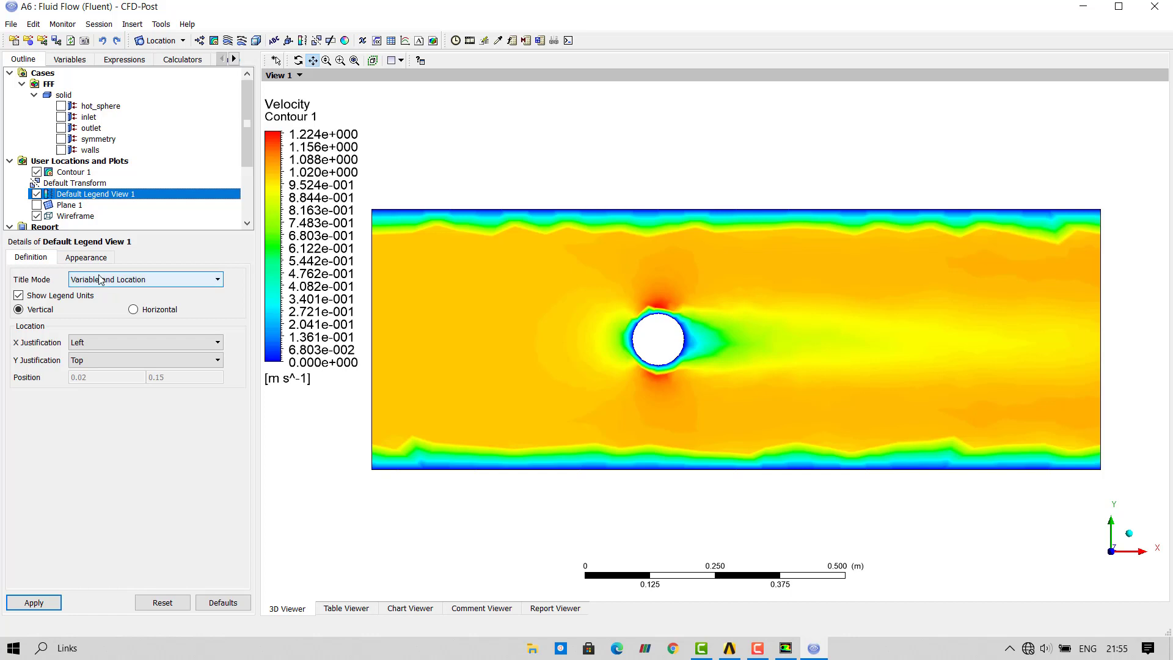
click(84, 261)
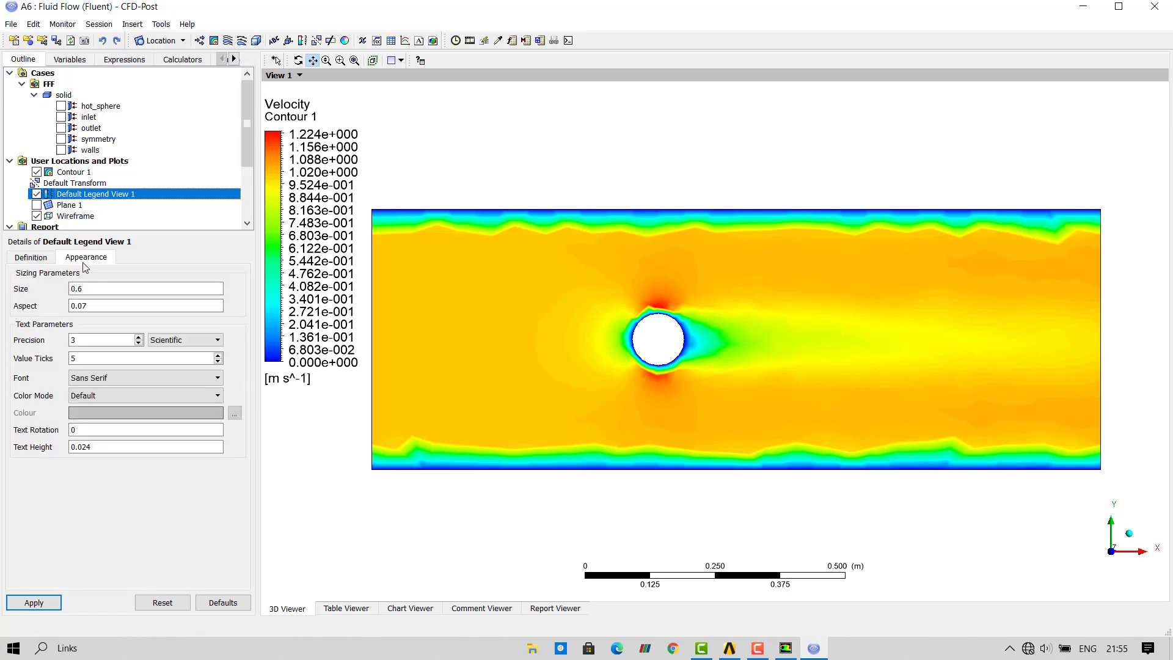
click(179, 341)
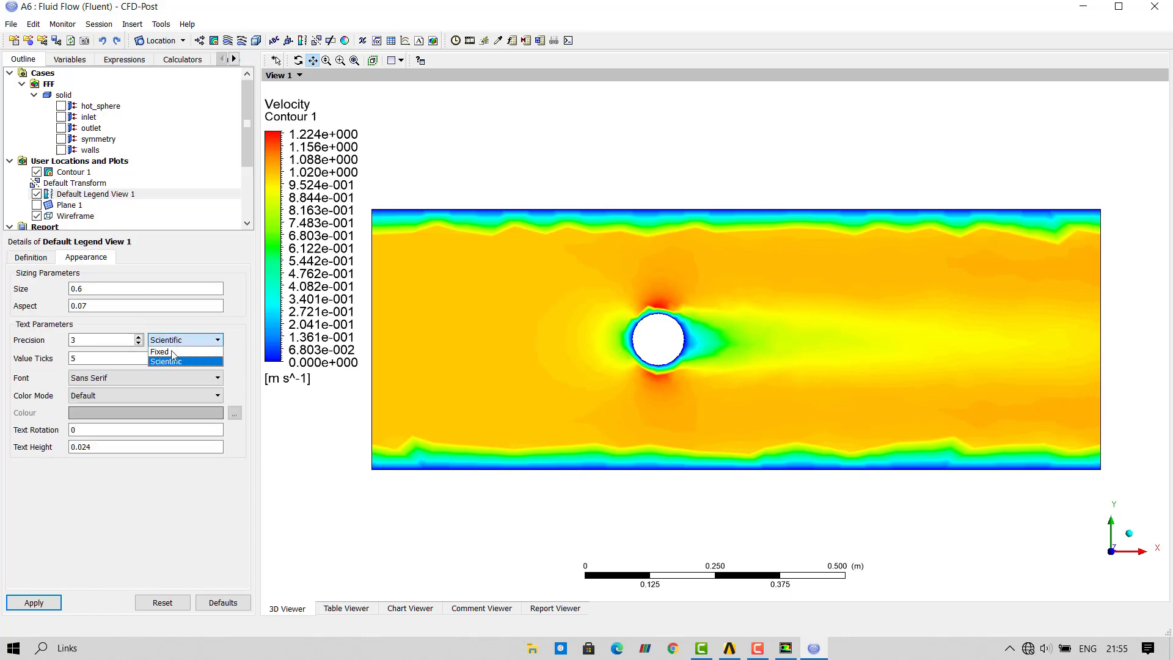
click(172, 353)
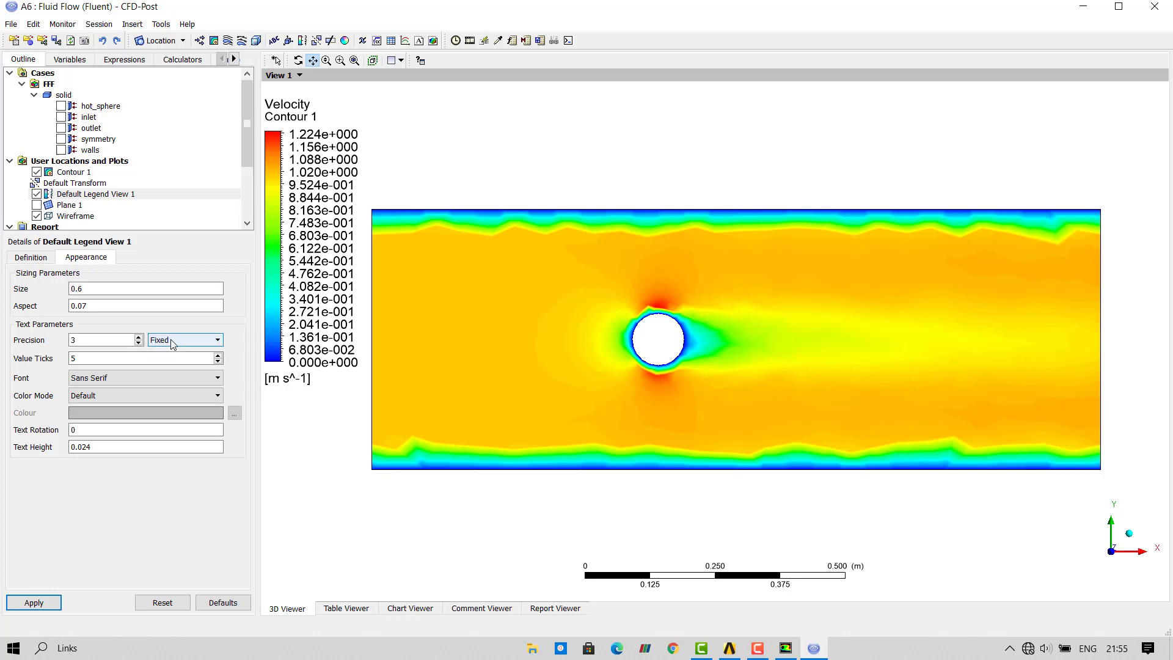
click(52, 602)
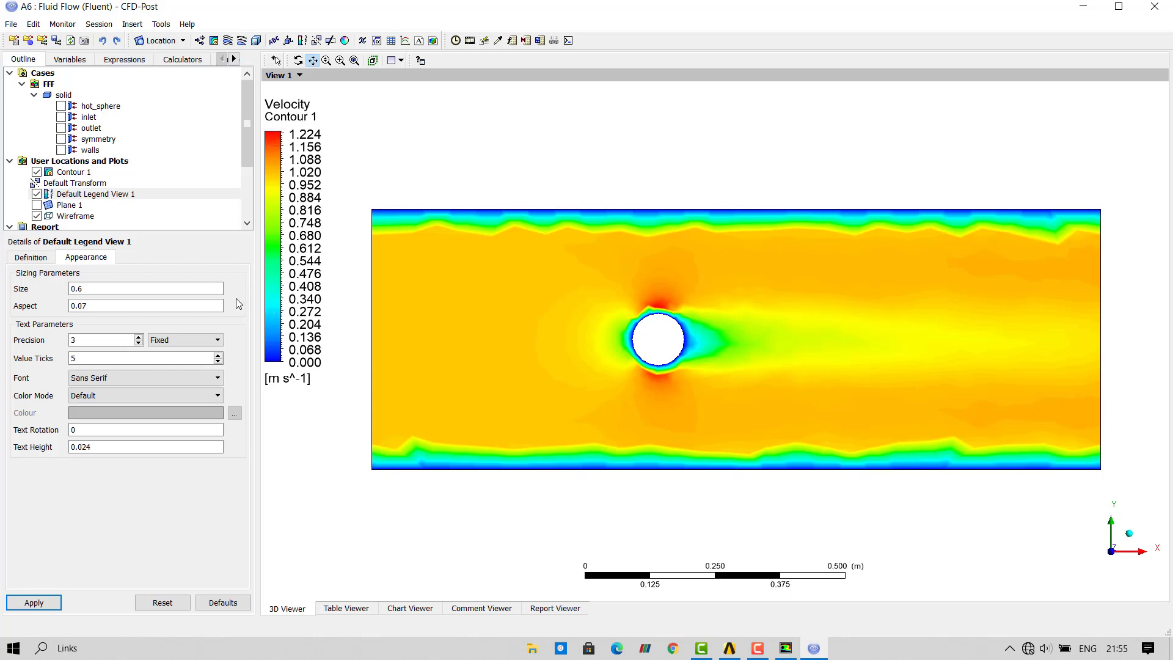
Change the plotted variable of Contour 1 to Temperature.
click(73, 172)
click(134, 323)
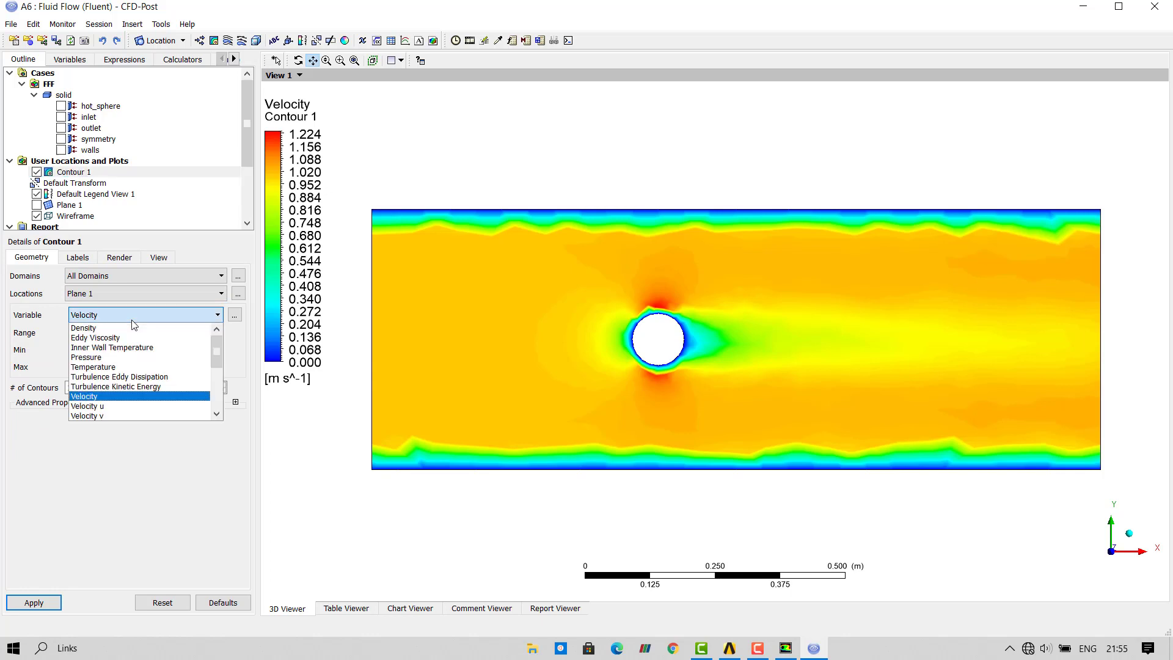
click(93, 366)
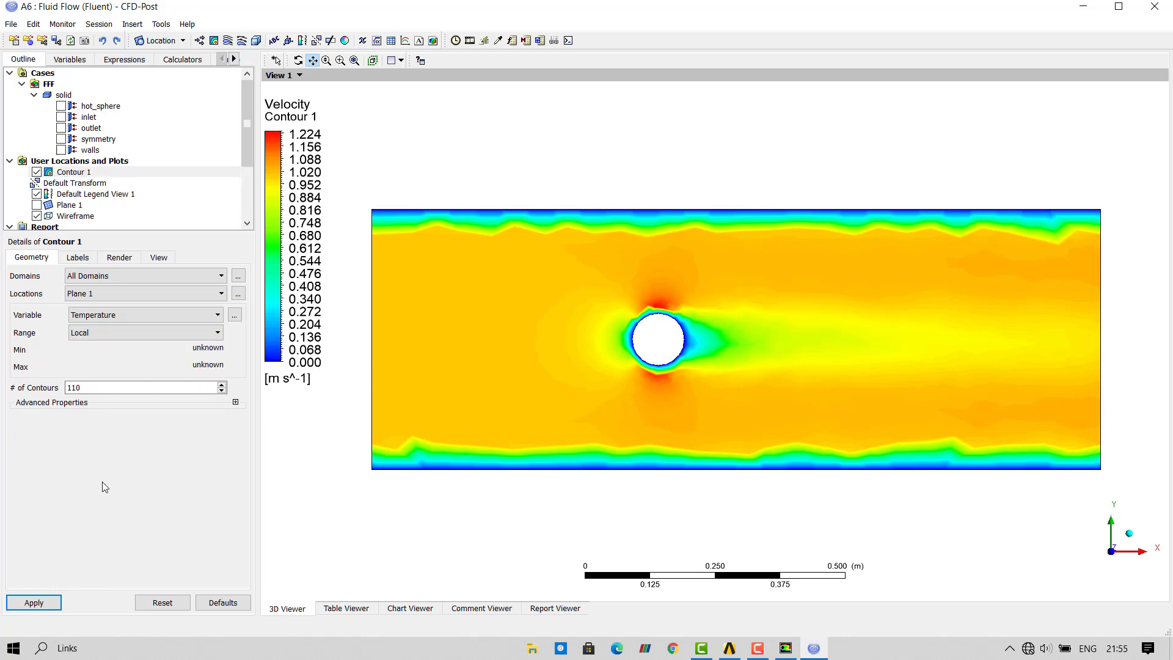
click(47, 609)
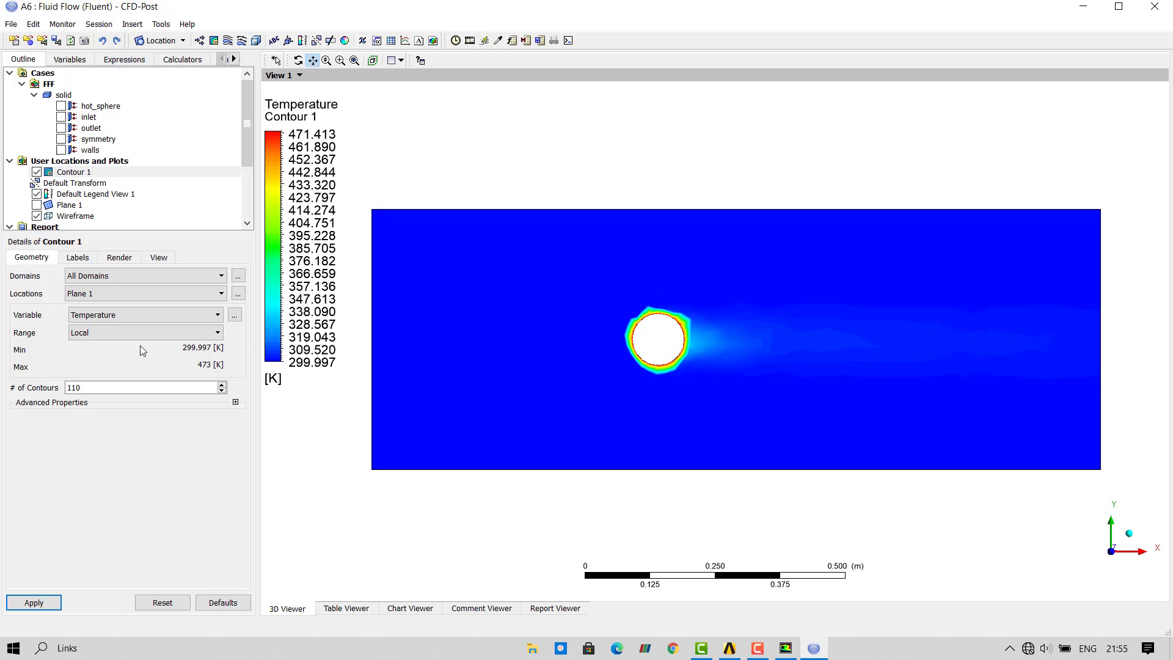
Give the temperature contour a User Specified range from 300 K to 305 K and inspect the wake behind the sphere.
click(97, 334)
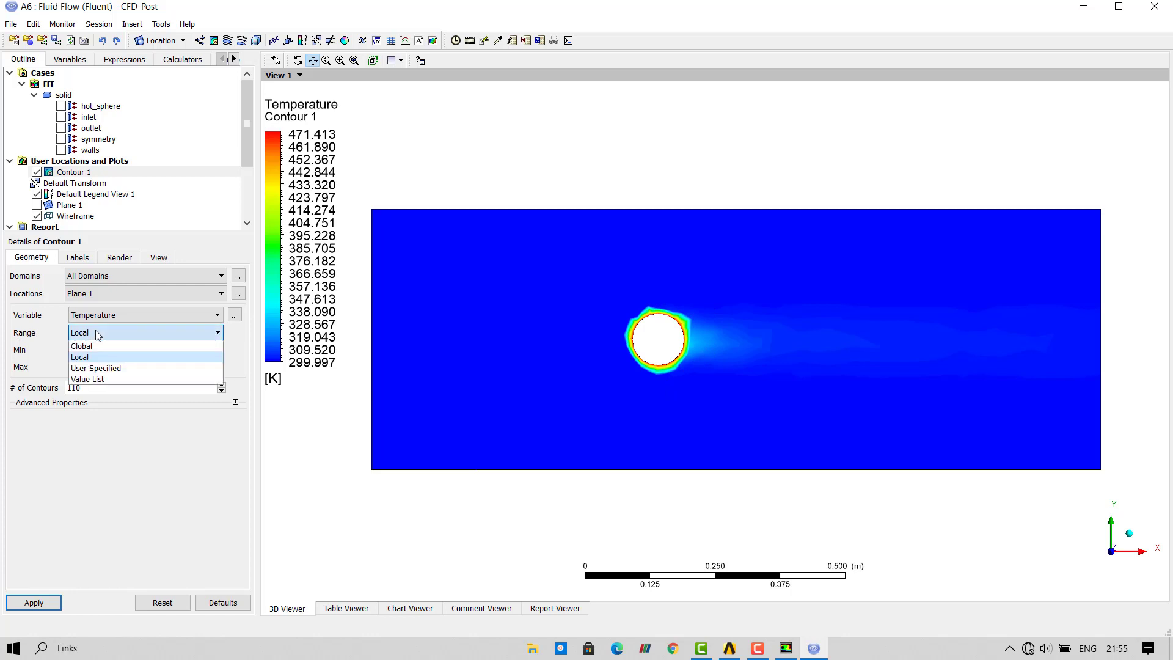
click(92, 368)
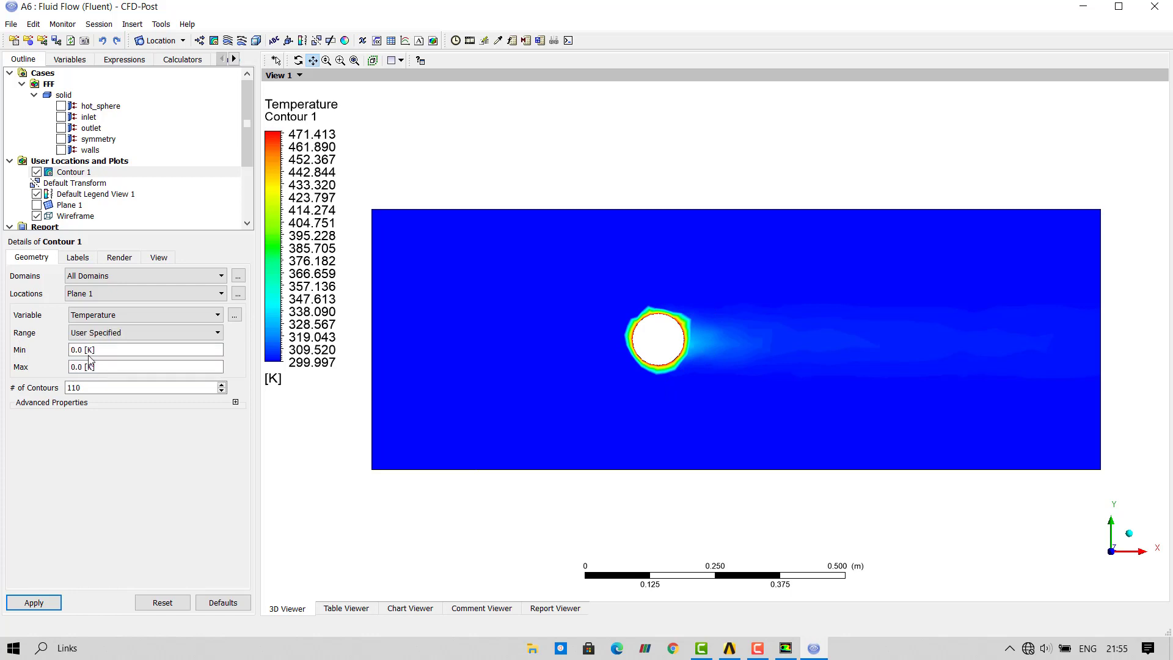
click(108, 351)
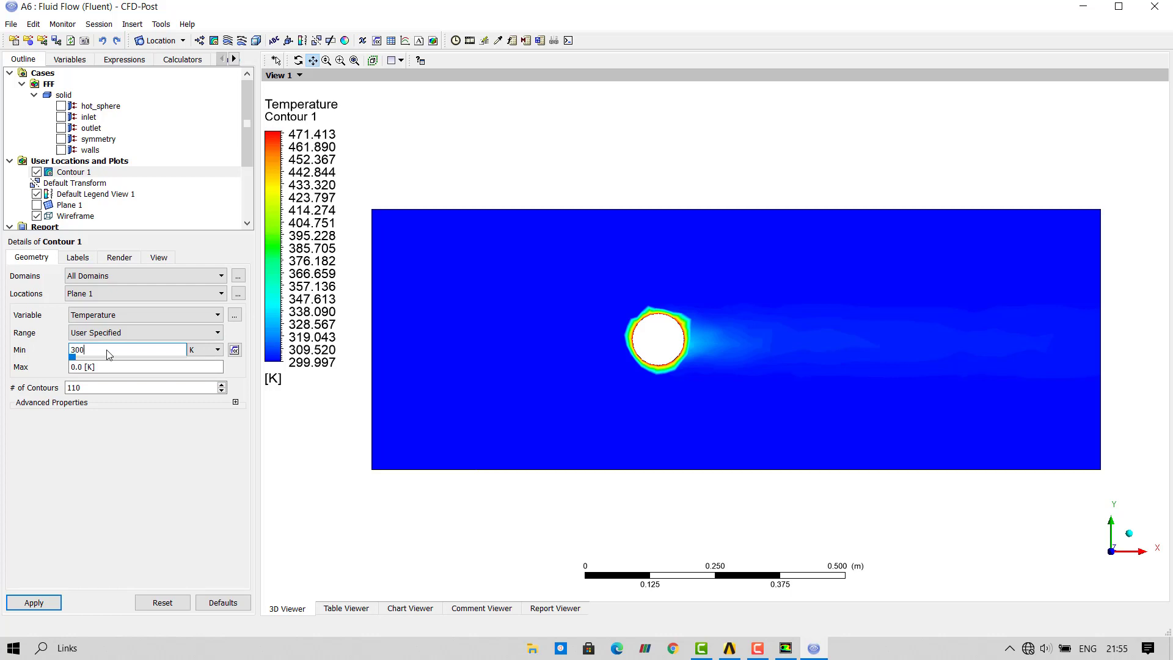
click(106, 368)
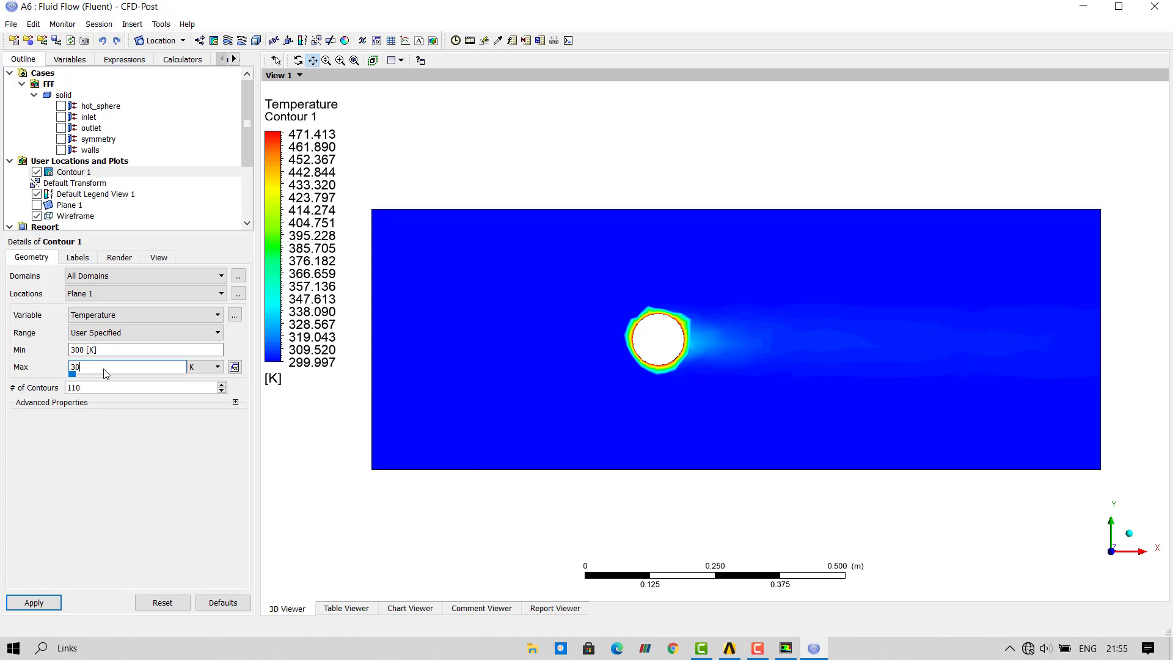
click(123, 495)
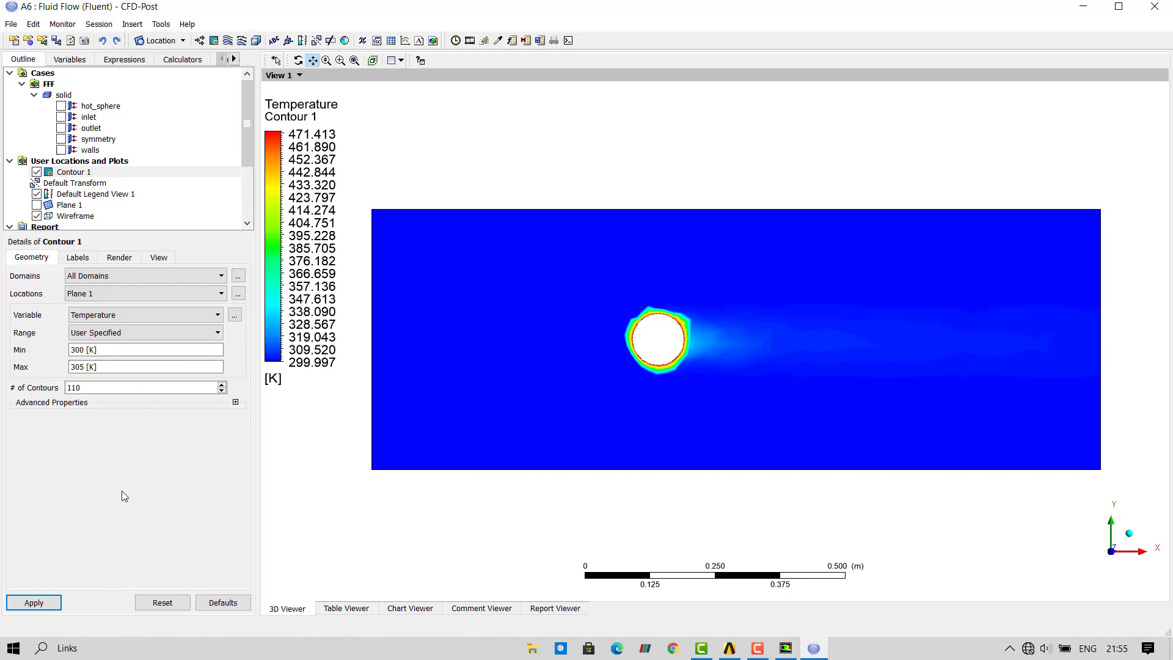
click(47, 607)
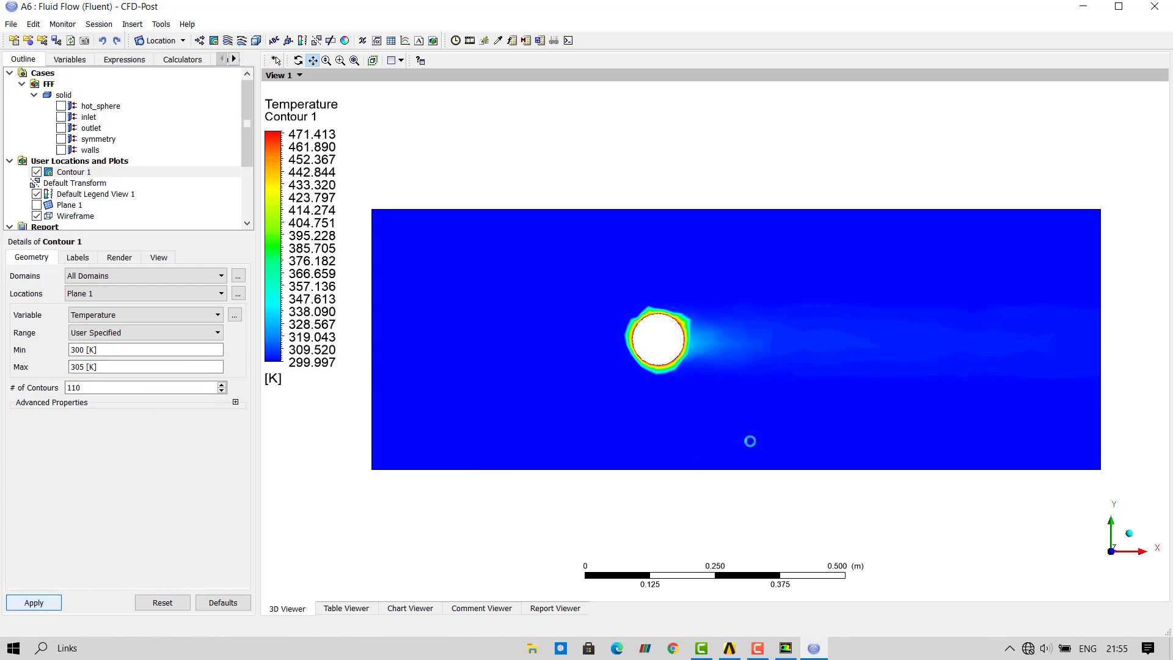
scroll(714, 346, up, 1)
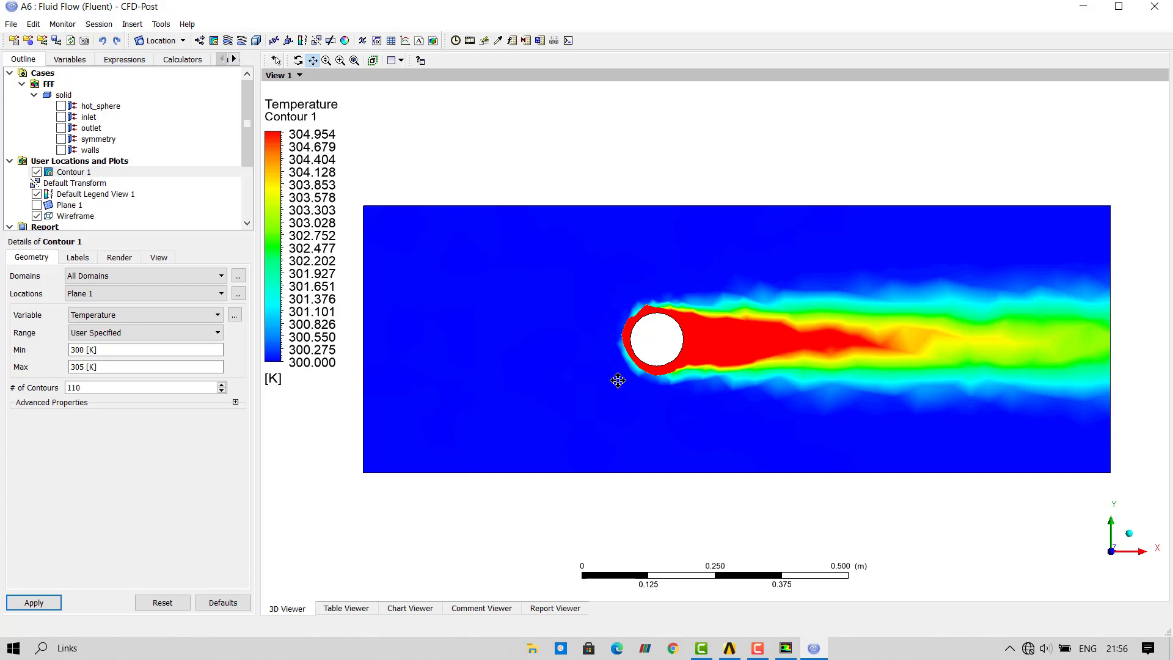
middle_drag(529, 356, 722, 356)
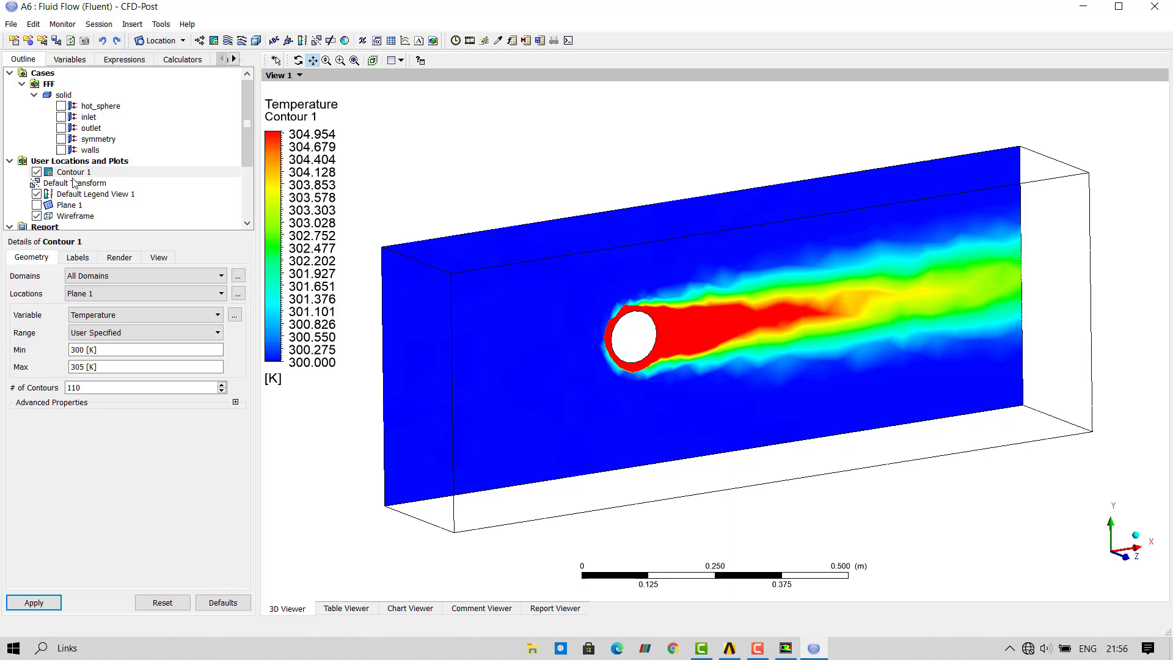
Hide Contour 1 and create a 3D velocity streamline named Streamline 1 starting from Plane 1.
click(37, 173)
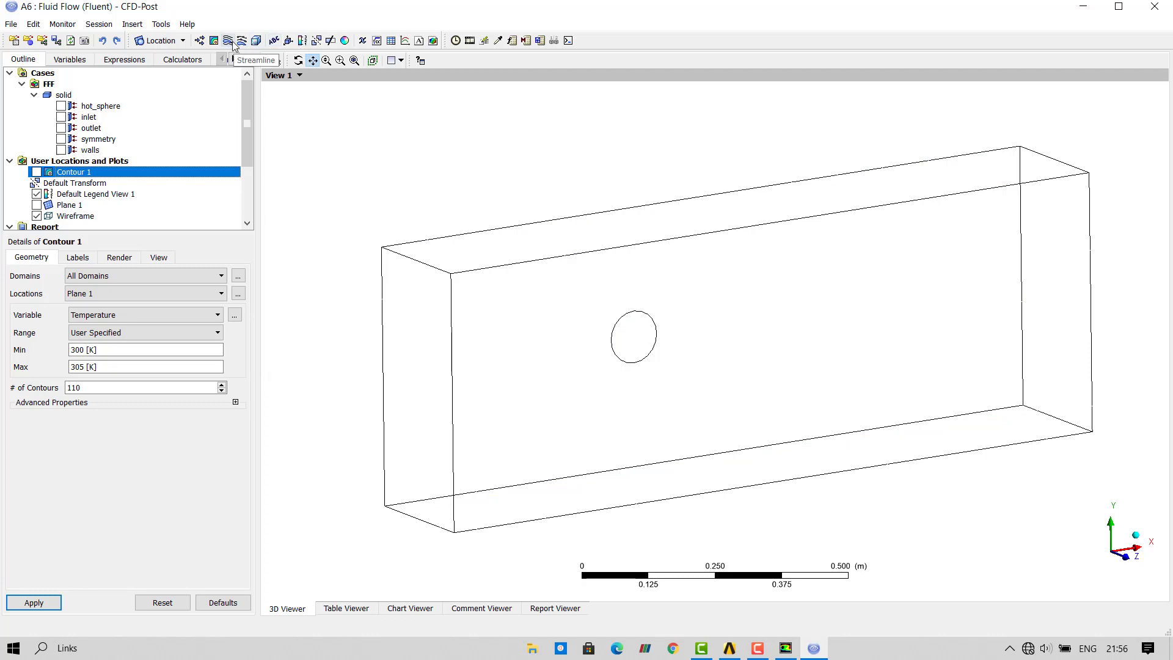
click(242, 41)
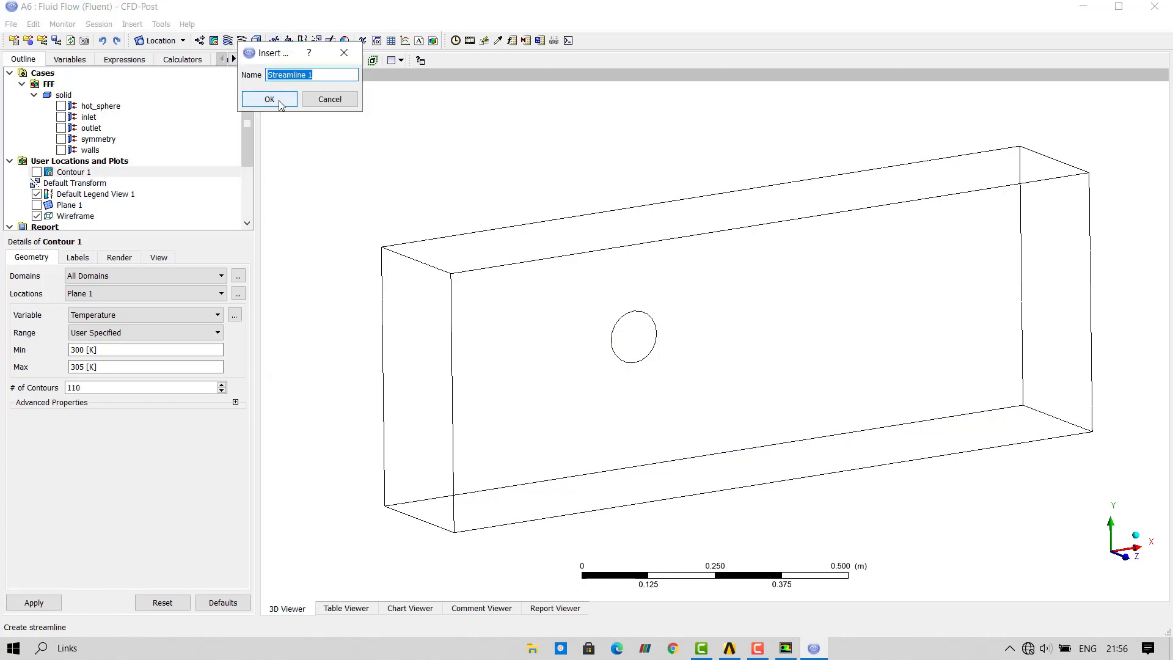
click(269, 99)
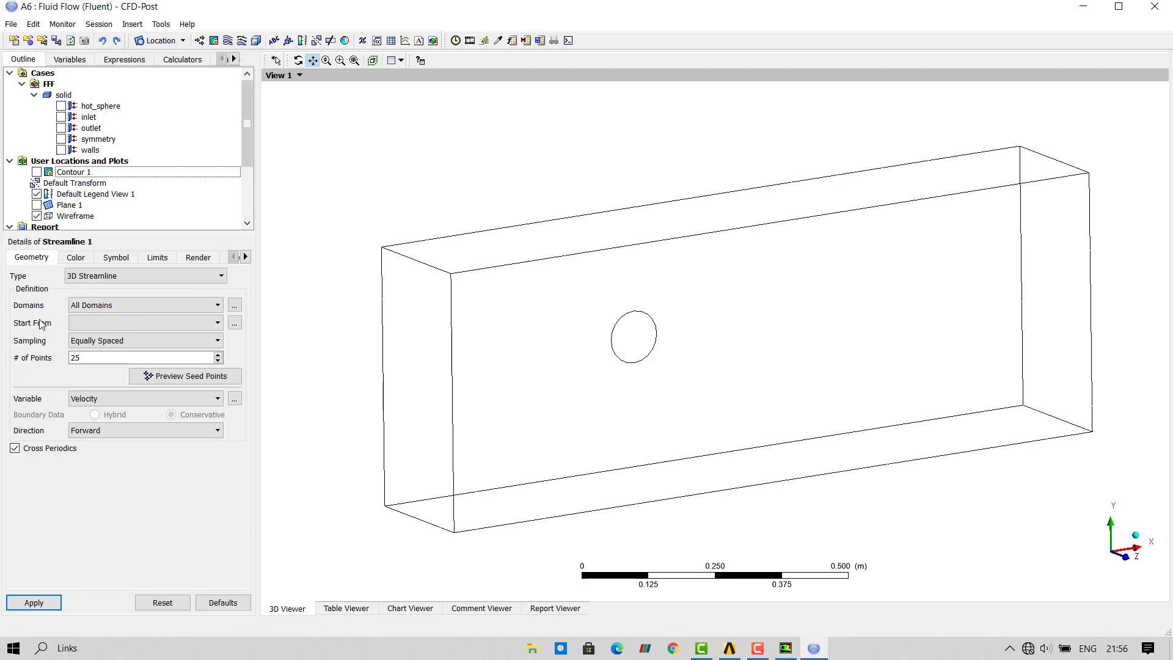
click(92, 324)
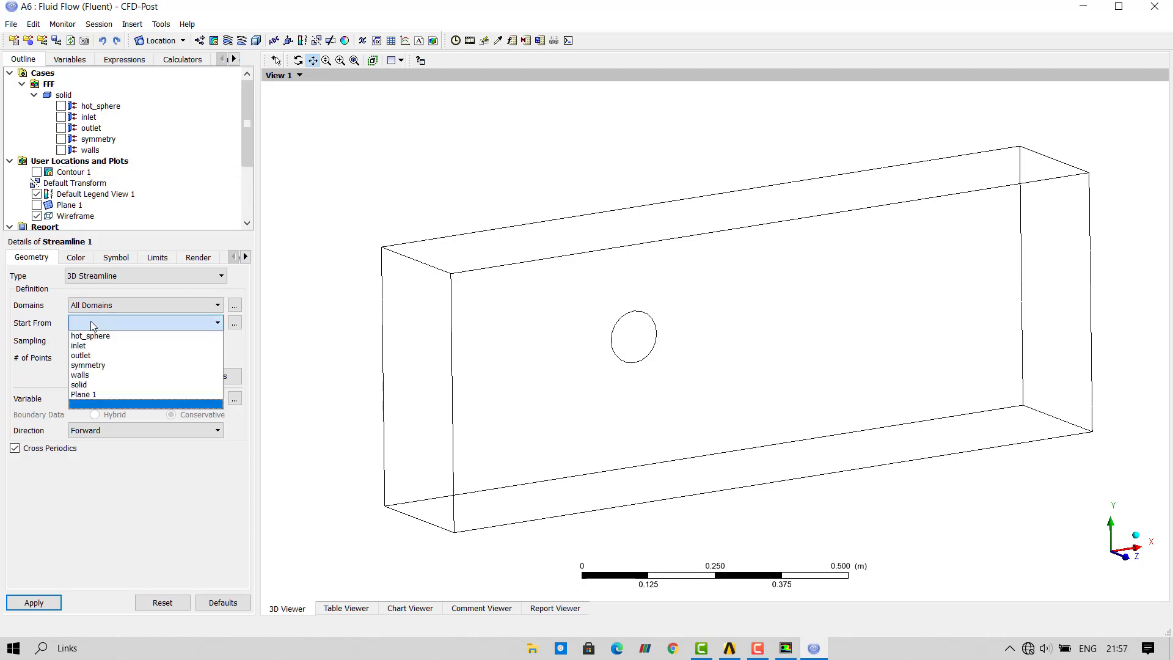
click(88, 400)
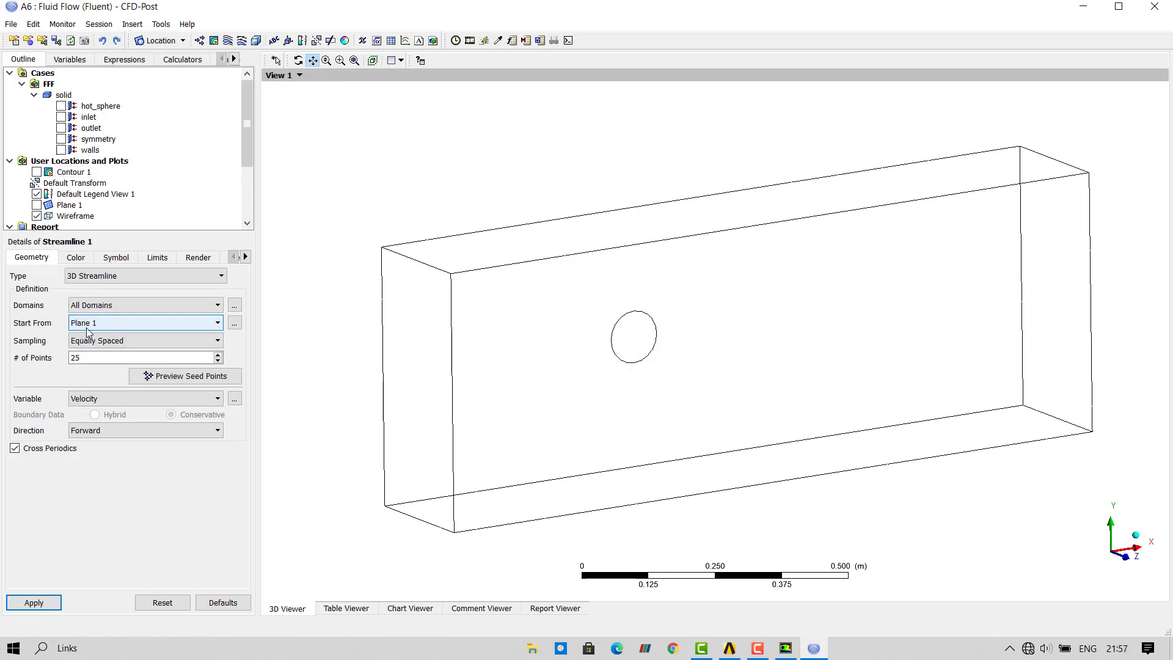
click(46, 605)
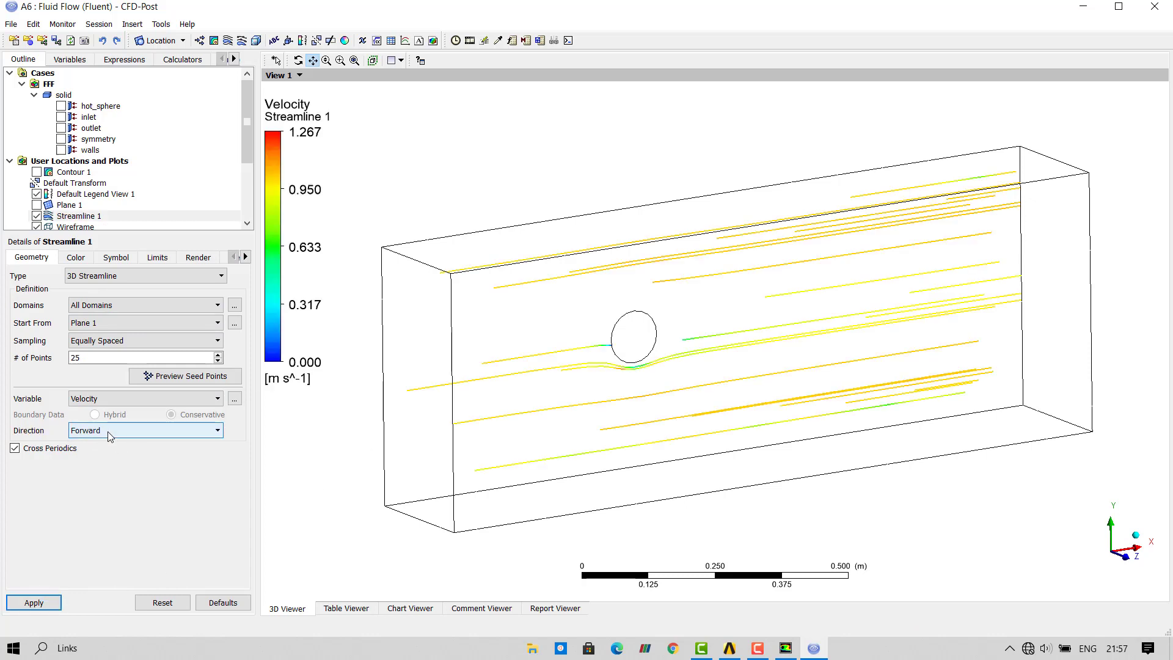
Set the streamline direction to Forward and Backward with 150 points.
click(87, 431)
click(99, 466)
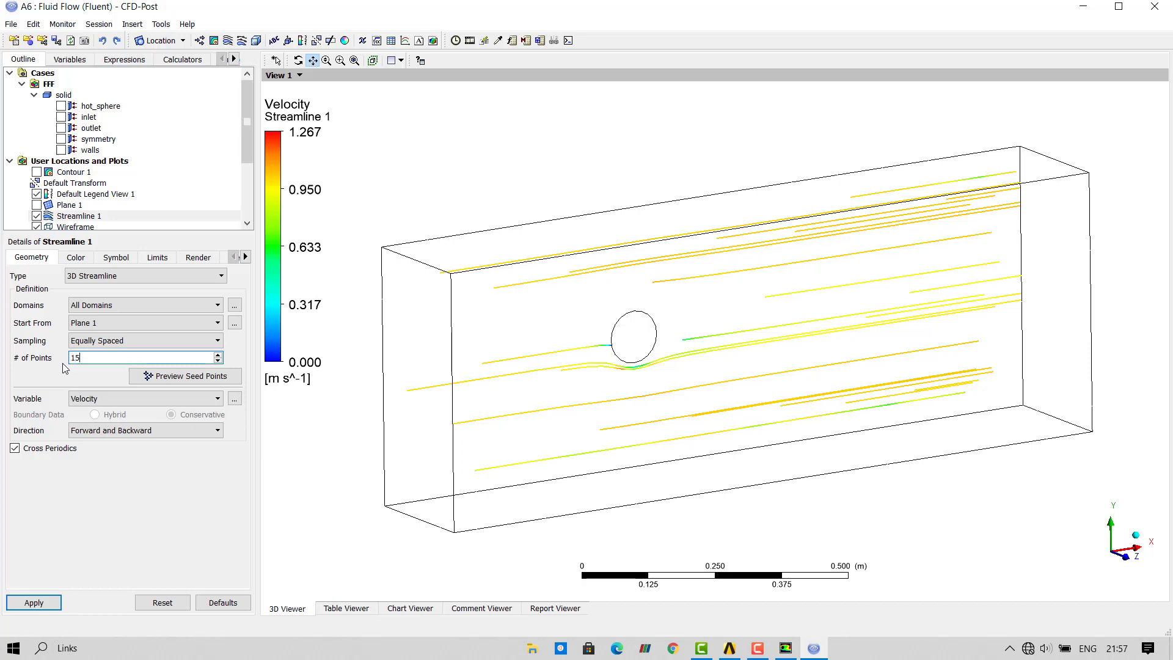
click(35, 603)
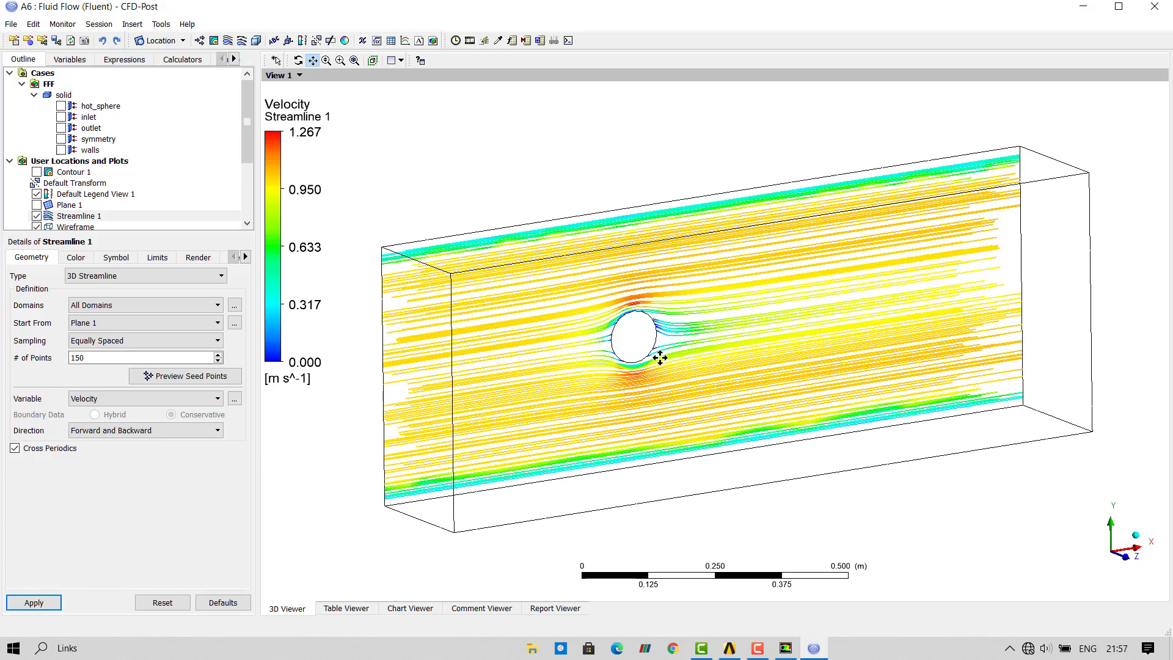
scroll(660, 357, up, 2)
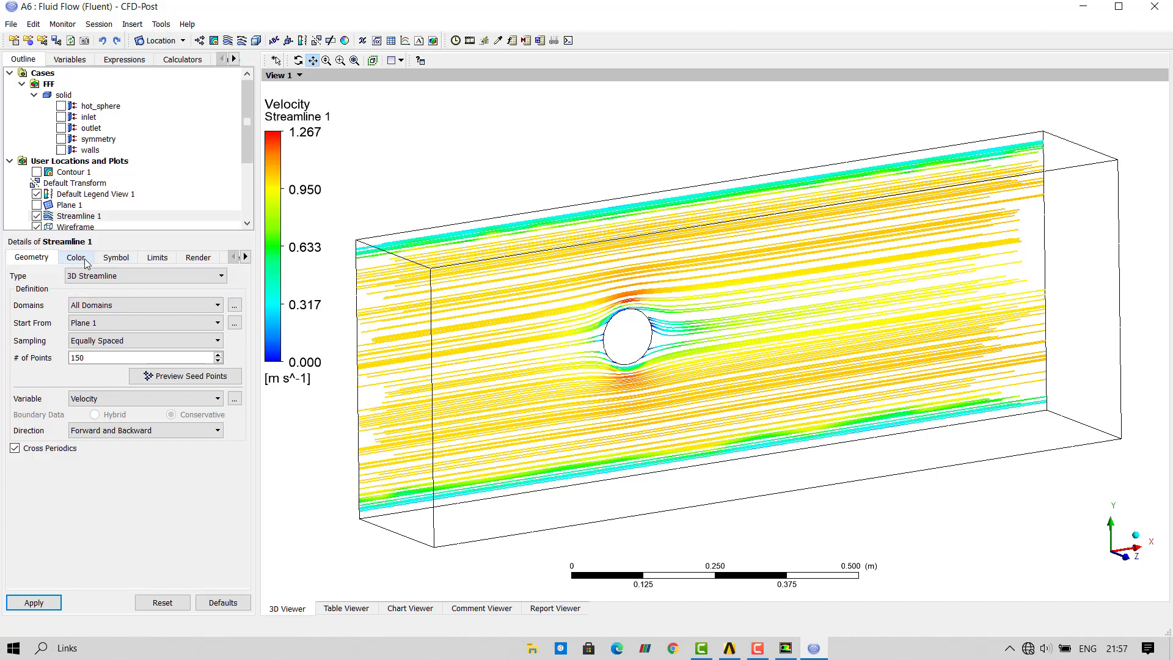
Color the streamlines by the Temperature variable with a Local range.
click(76, 257)
click(102, 276)
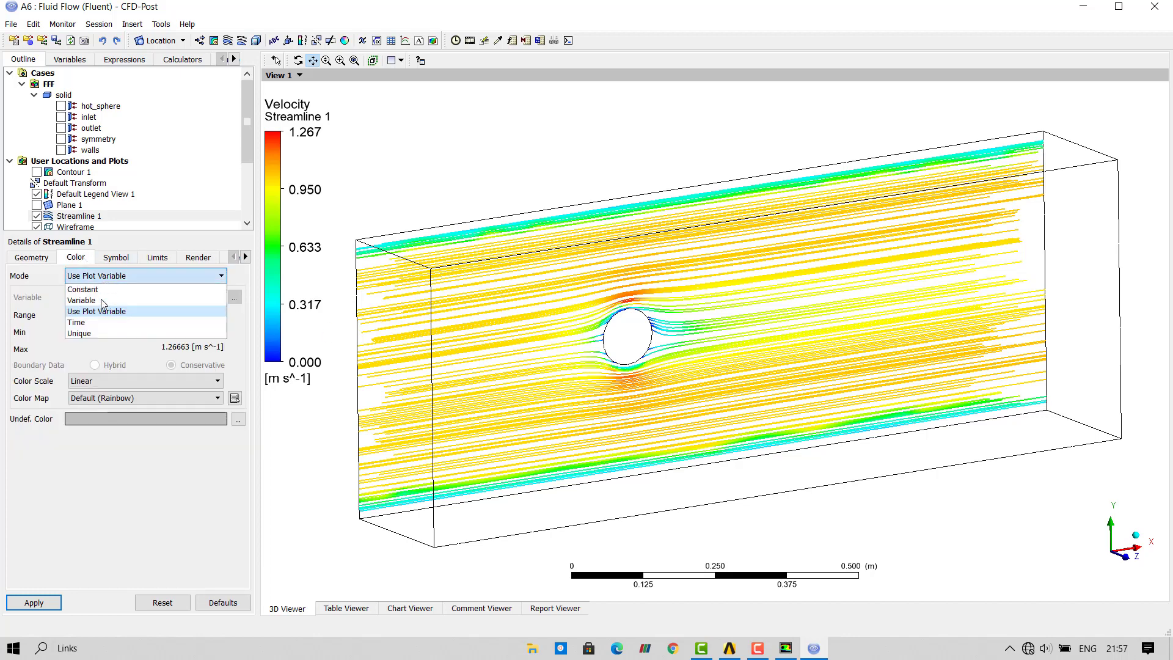
click(102, 300)
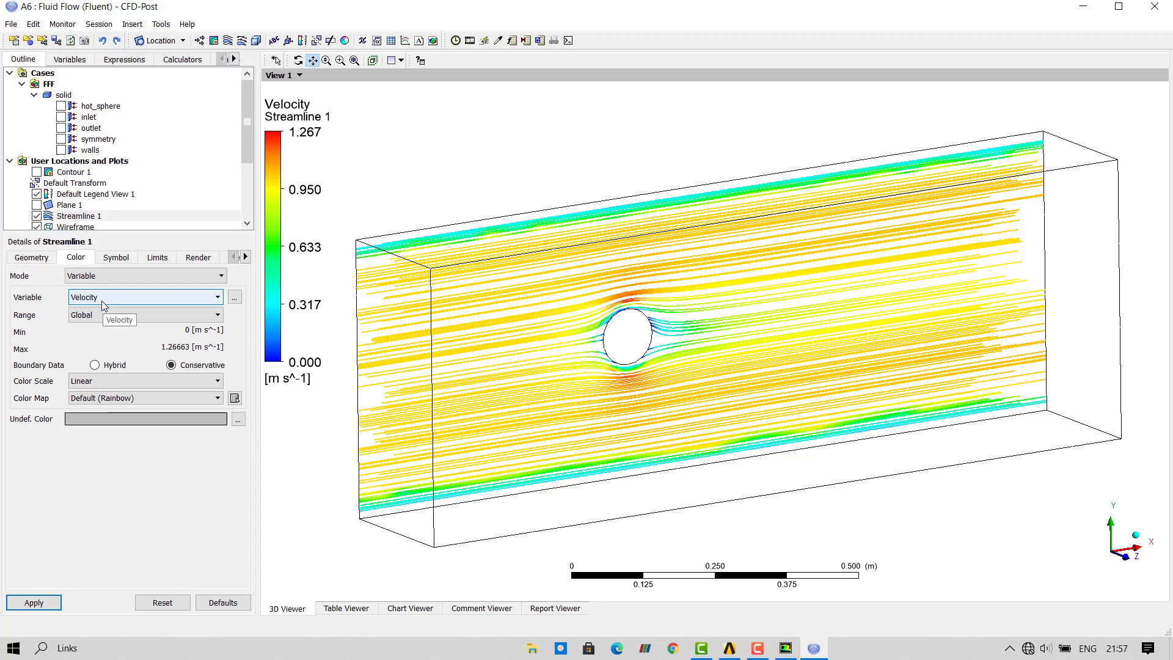
click(103, 298)
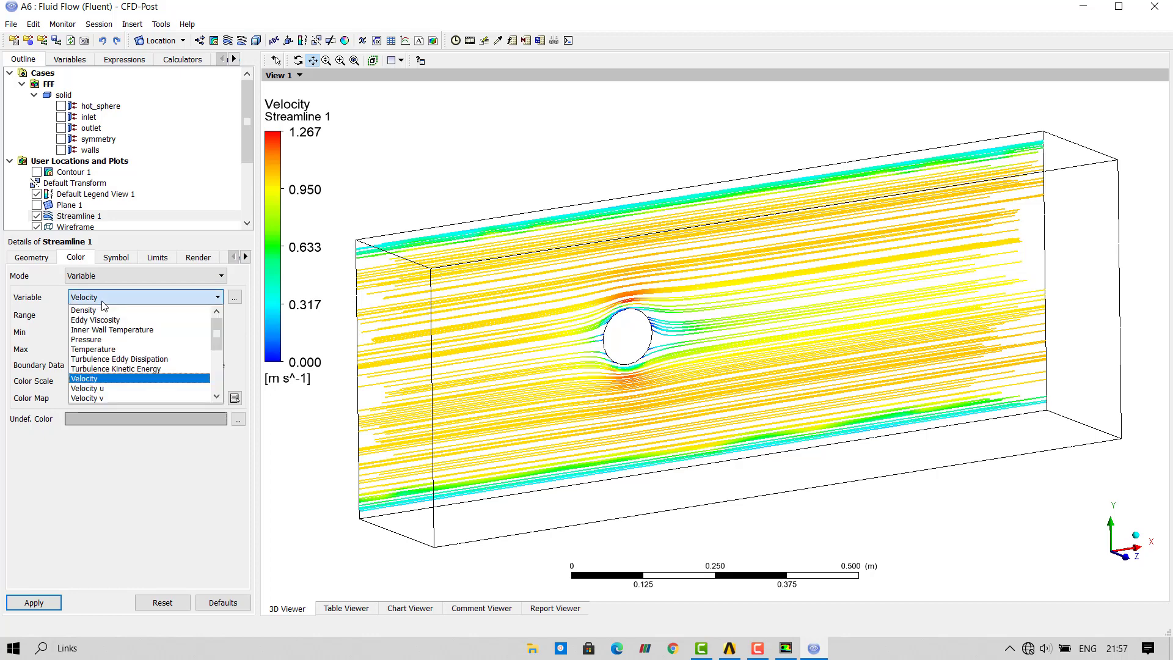
click(108, 354)
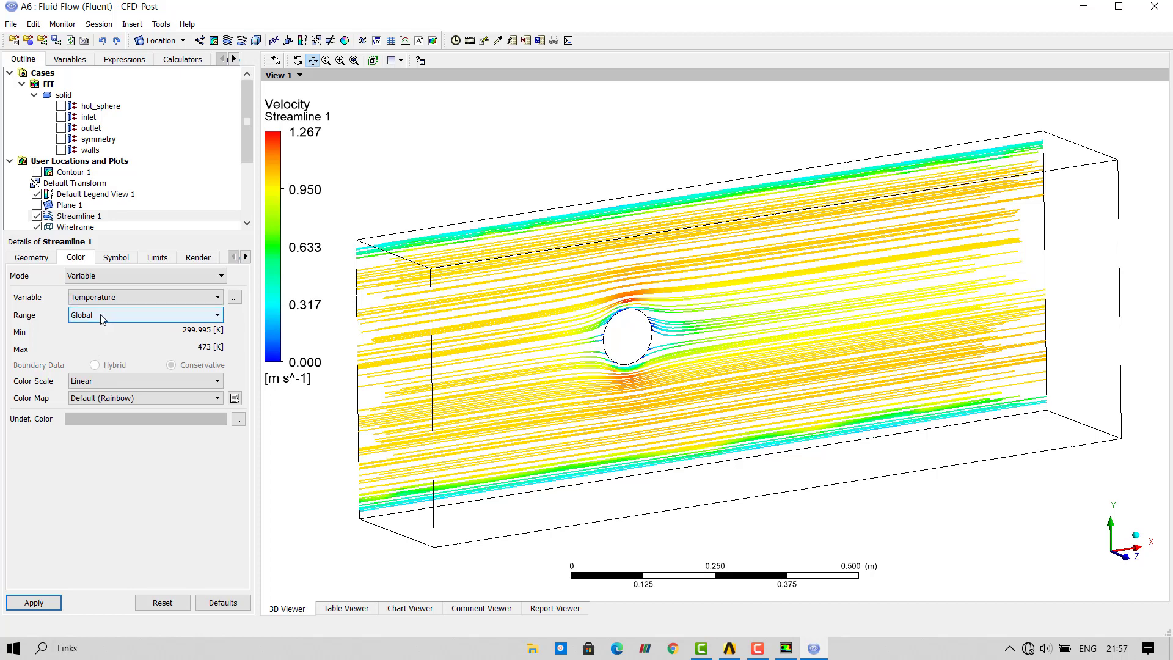
click(101, 315)
click(104, 339)
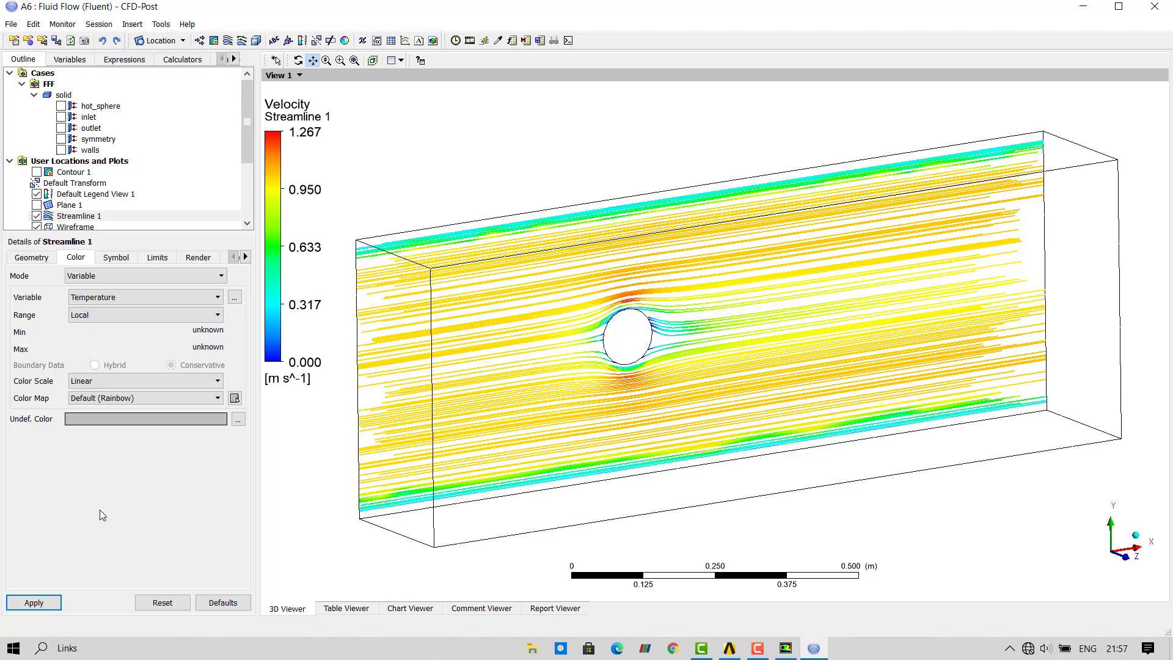
click(35, 603)
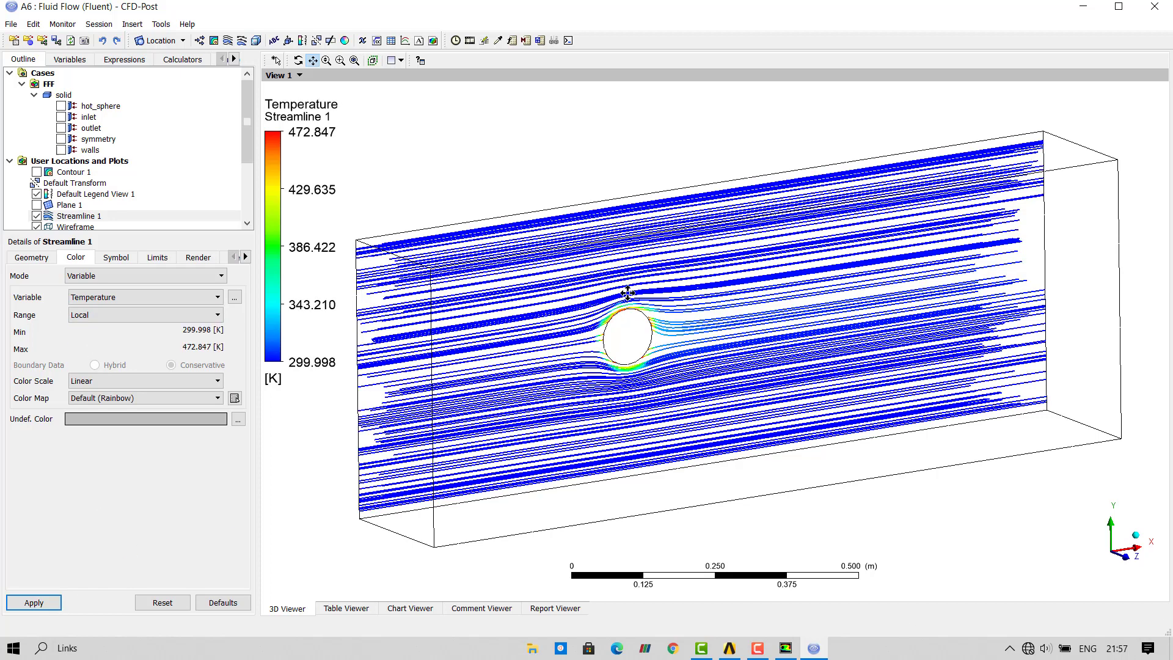
scroll(746, 314, up, 1)
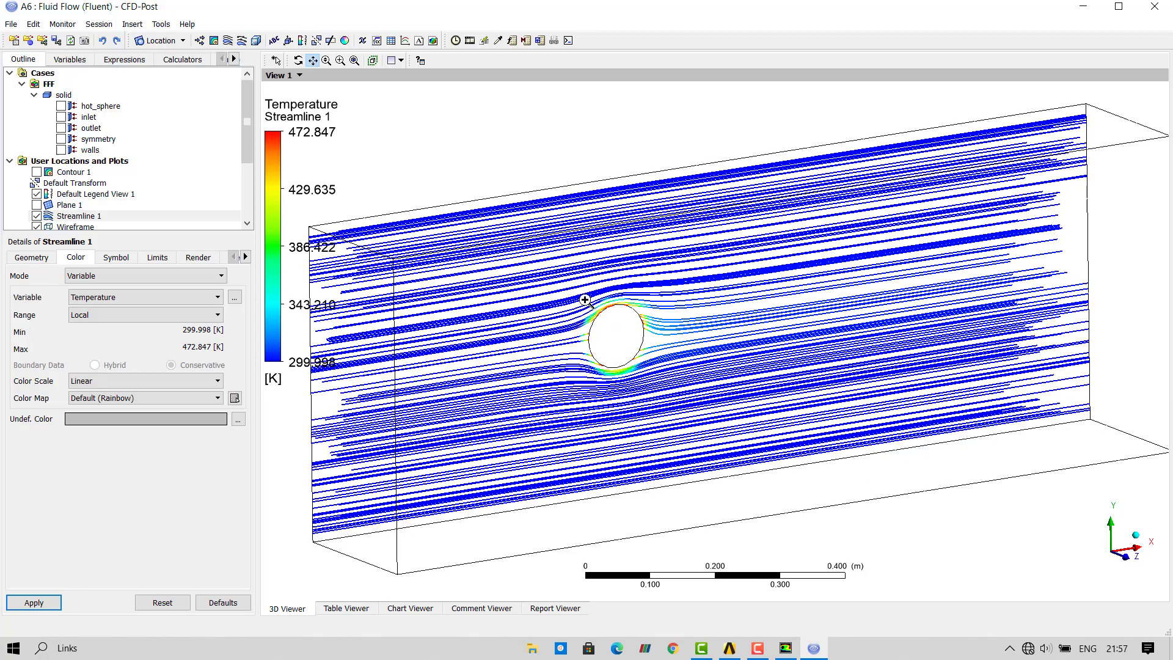
Give the Streamline 1 temperature coloring a User Specified range from 300 K to 305 K.
right_drag(584, 299, 676, 380)
scroll(562, 249, down, 5)
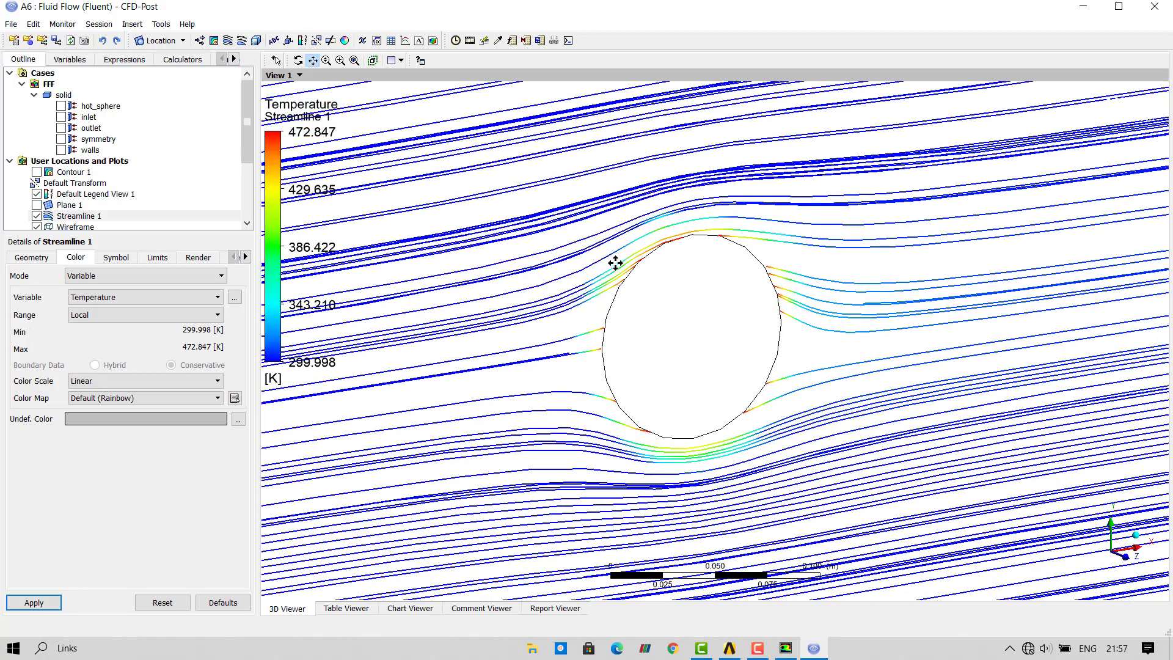
scroll(804, 275, down, 5)
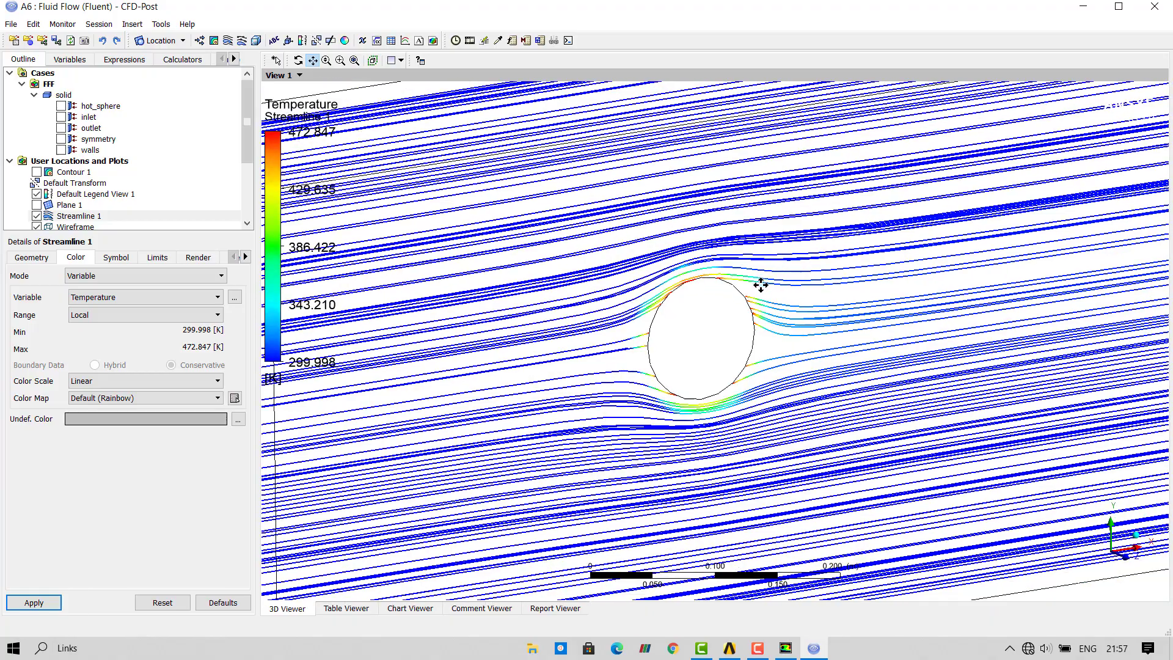
scroll(760, 285, down, 6)
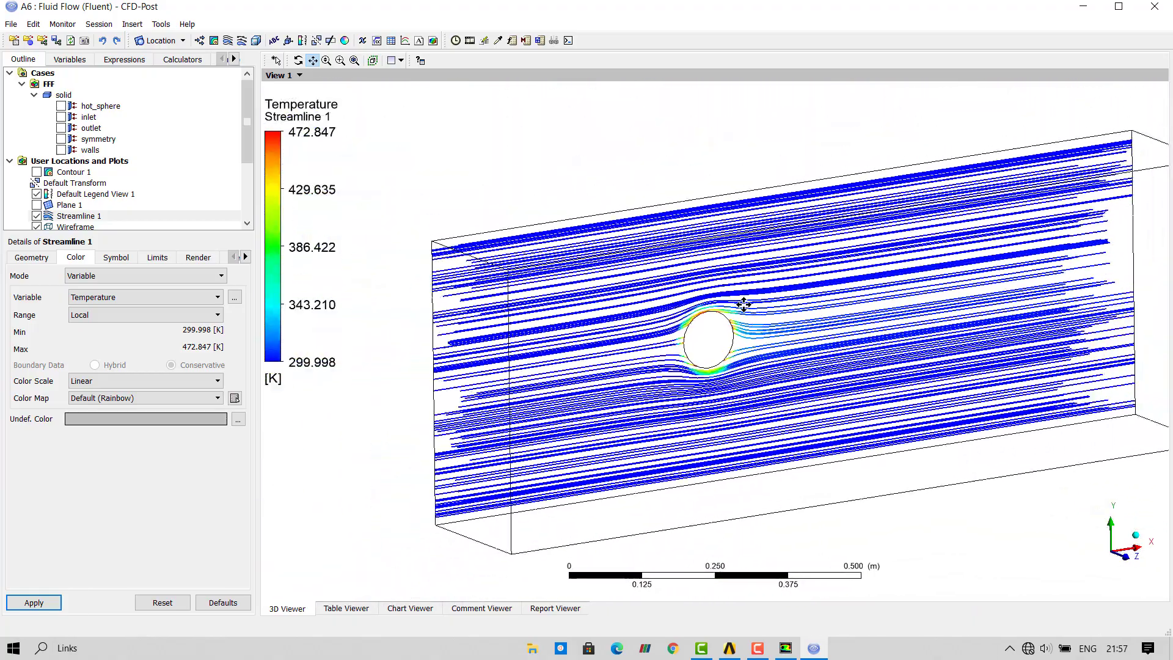
drag(726, 312, 670, 261)
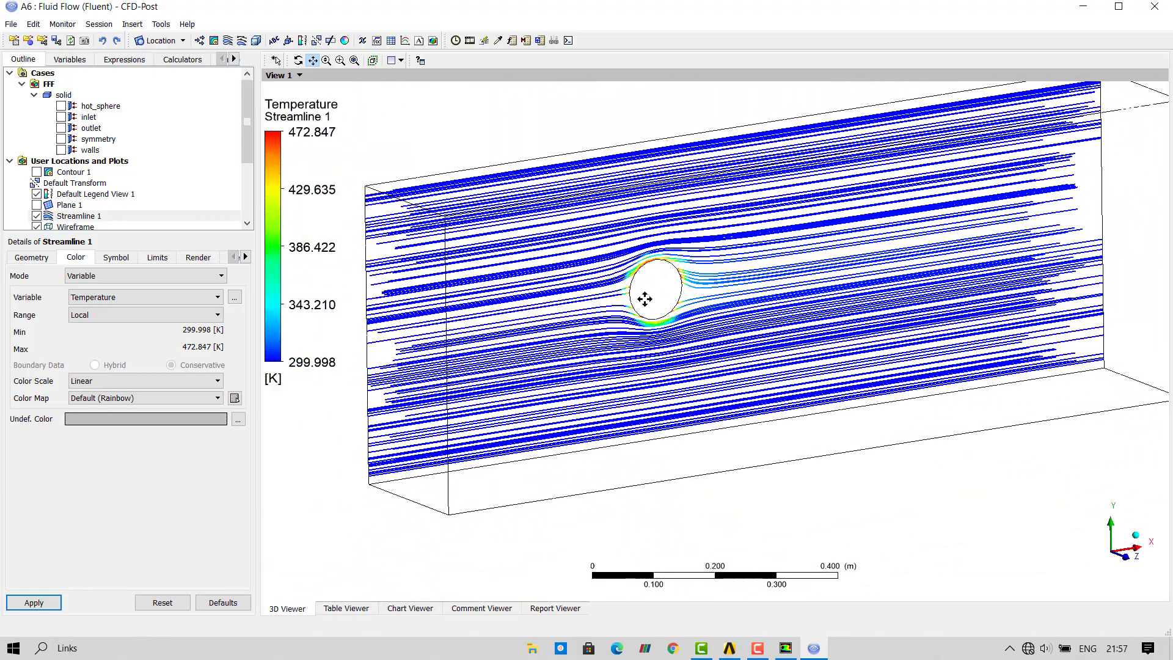
drag(716, 298, 706, 327)
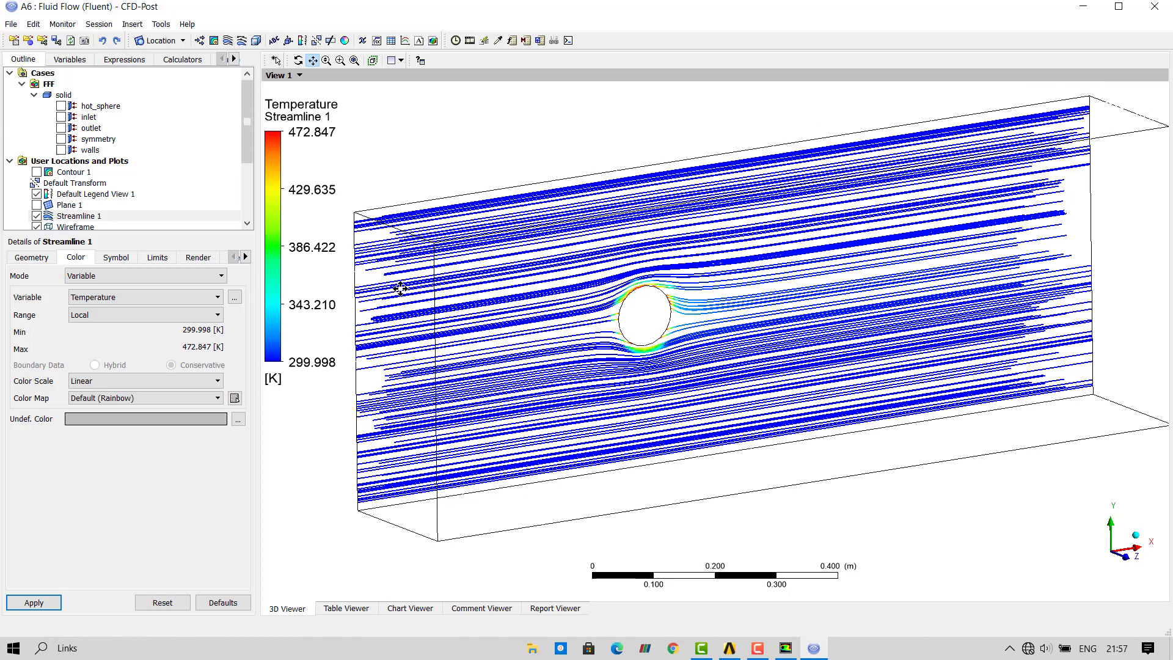
click(110, 315)
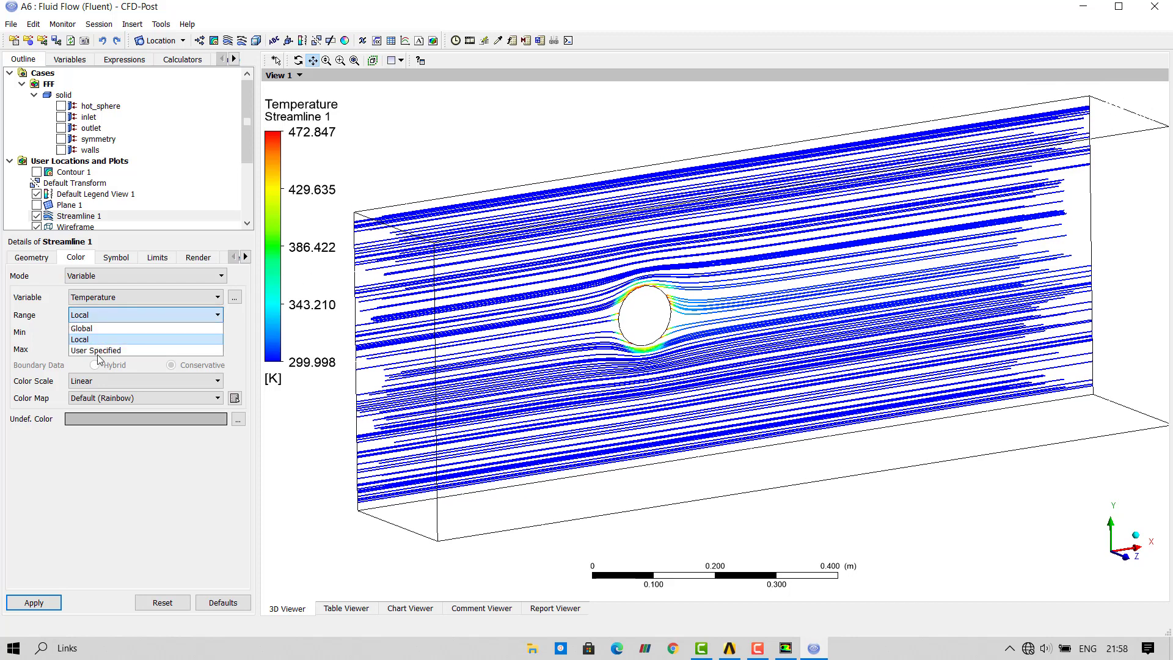
click(100, 349)
click(111, 334)
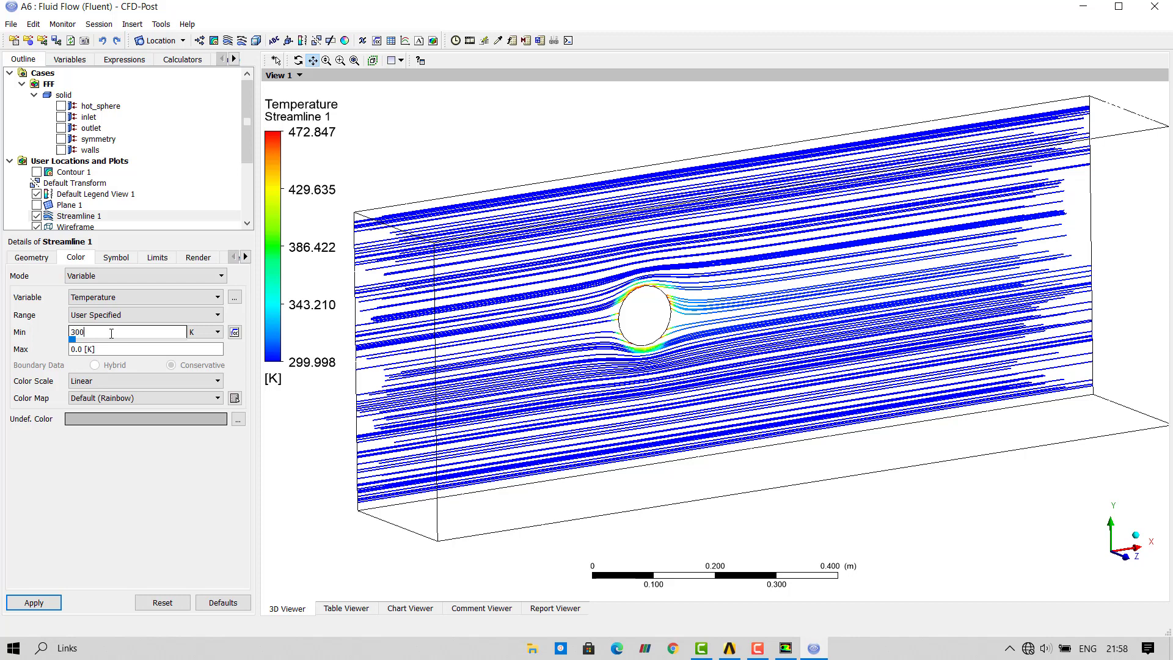
click(108, 351)
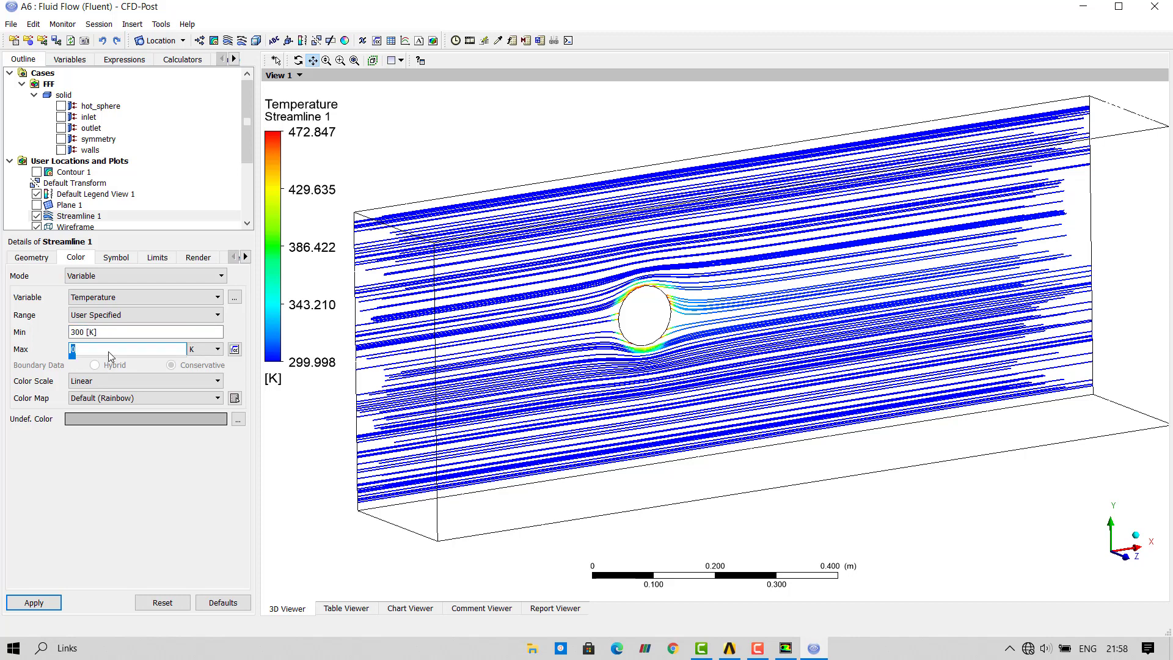
text(305)
click(34, 602)
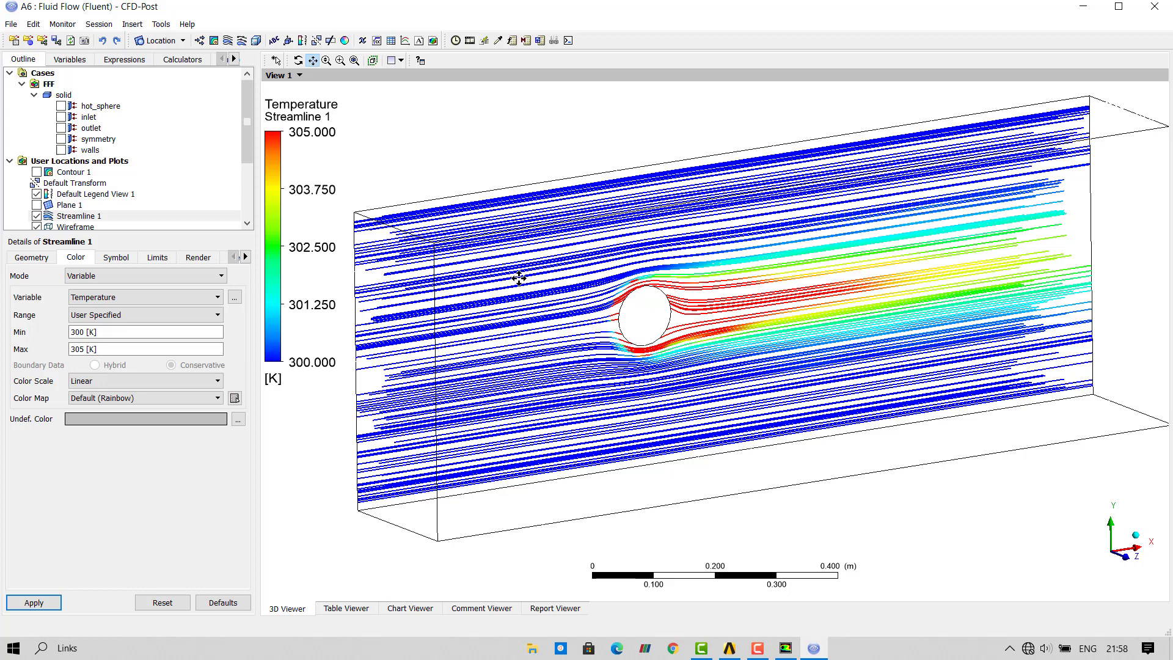
Hide Streamline 1 and create a velocity vector plot named Vector 1 on Plane 1.
click(37, 217)
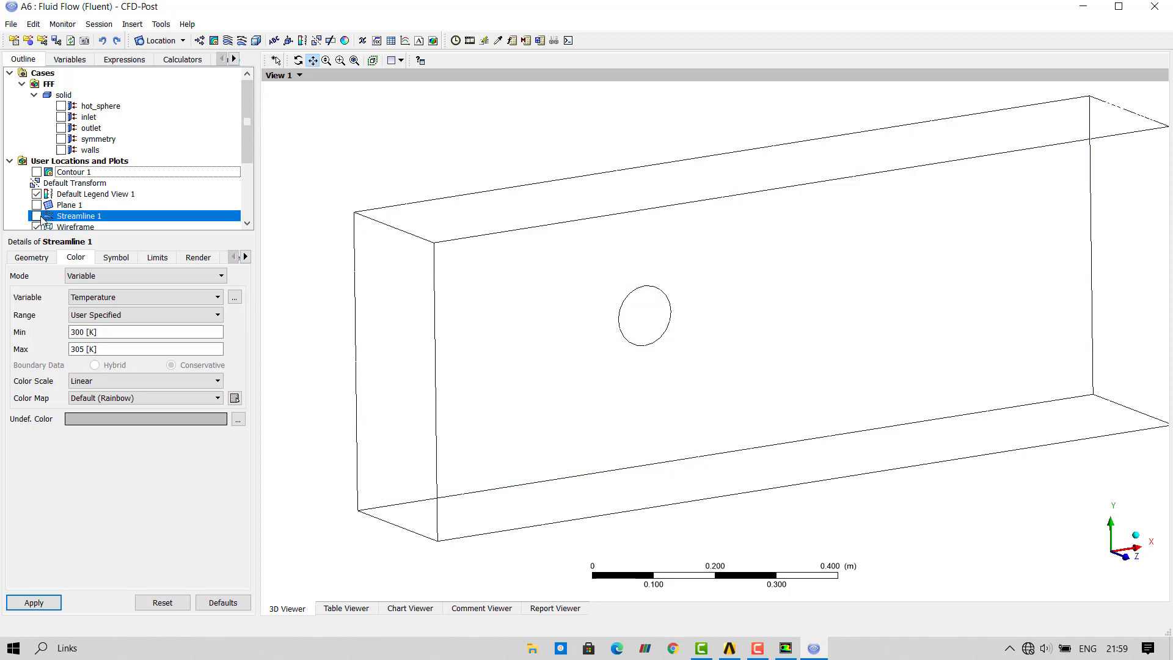
click(200, 40)
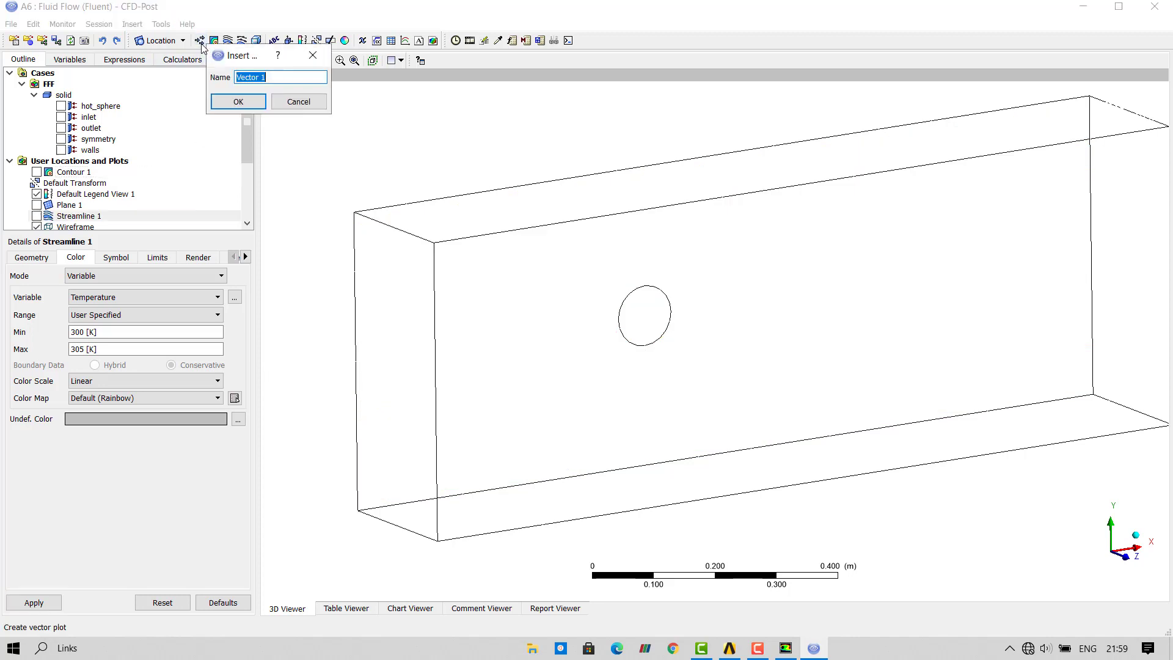
click(244, 108)
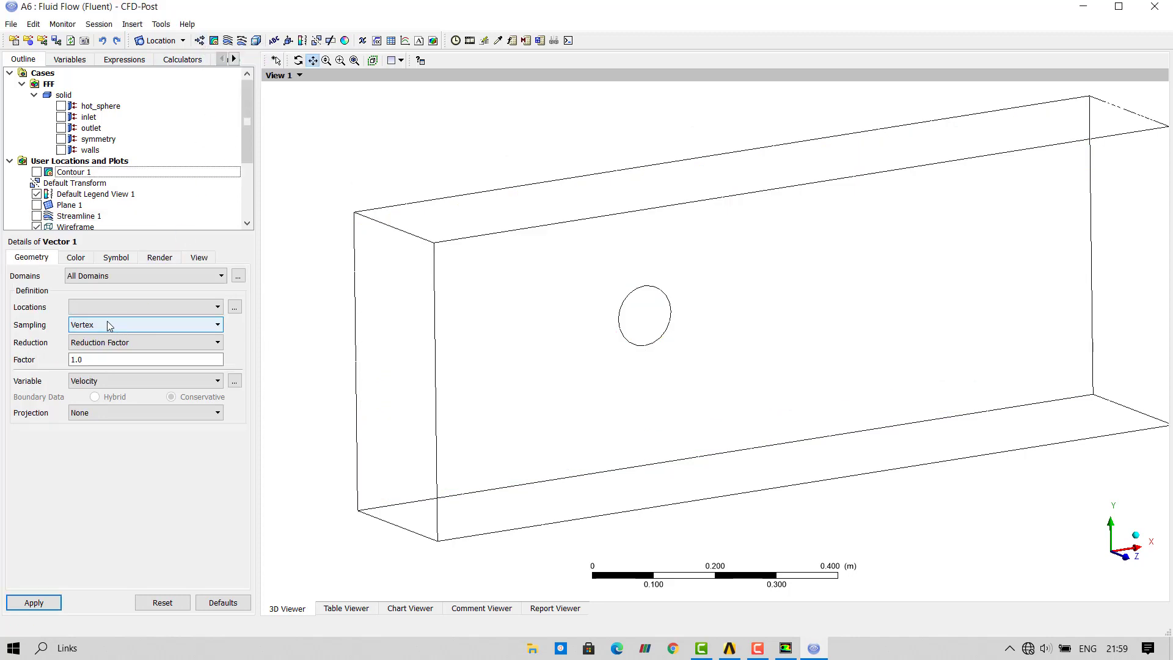
click(91, 313)
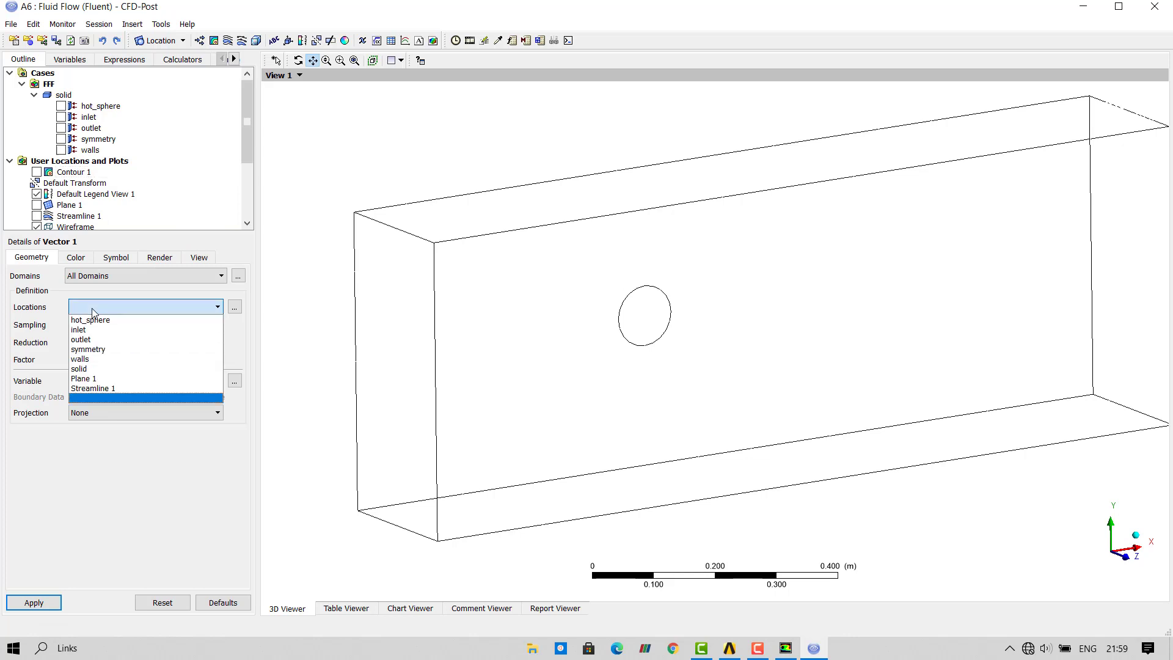
click(97, 378)
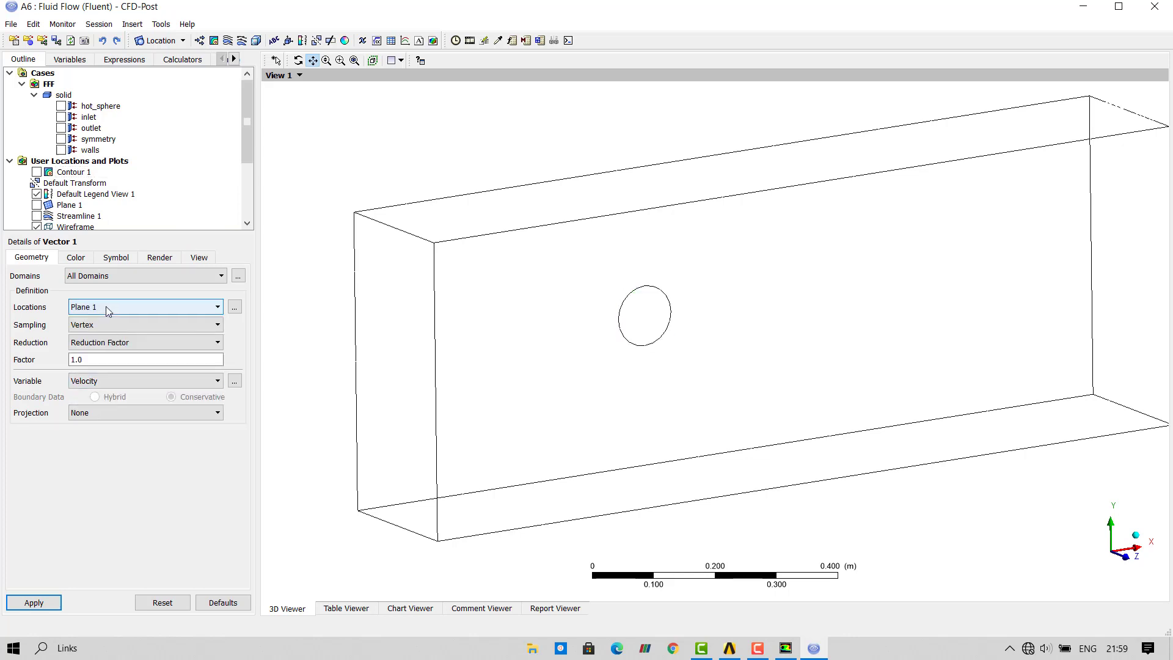
click(34, 602)
Color the Vector 1 arrows by the Temperature variable with a Local range.
scroll(768, 351, up, 2)
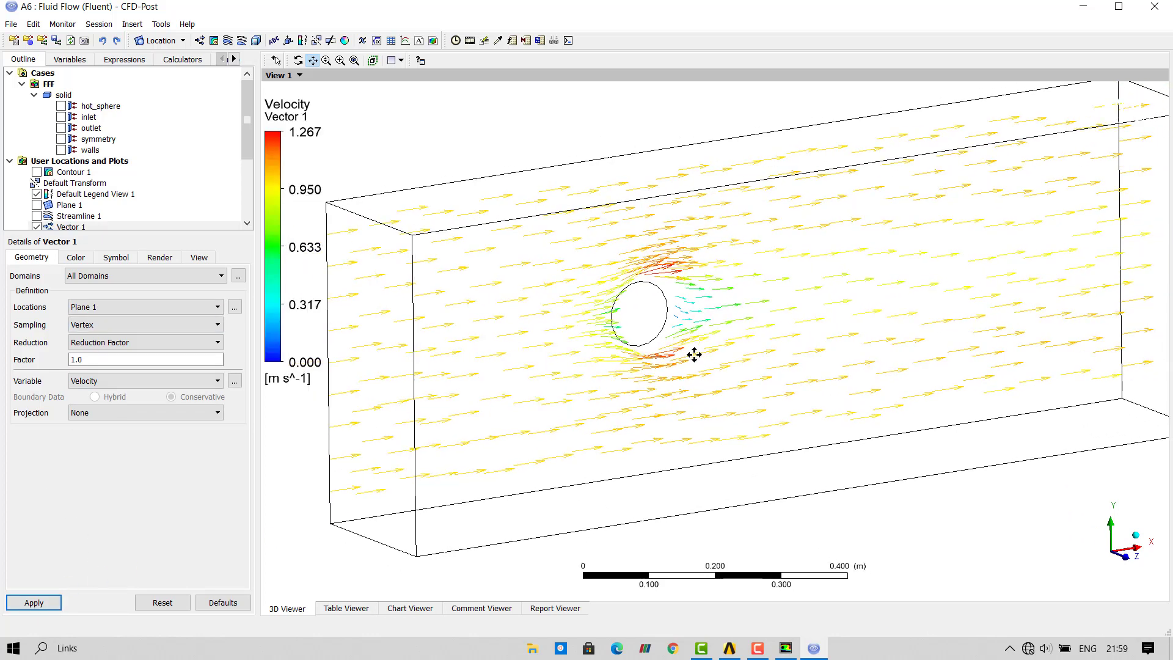
scroll(694, 354, down, 1)
click(1125, 556)
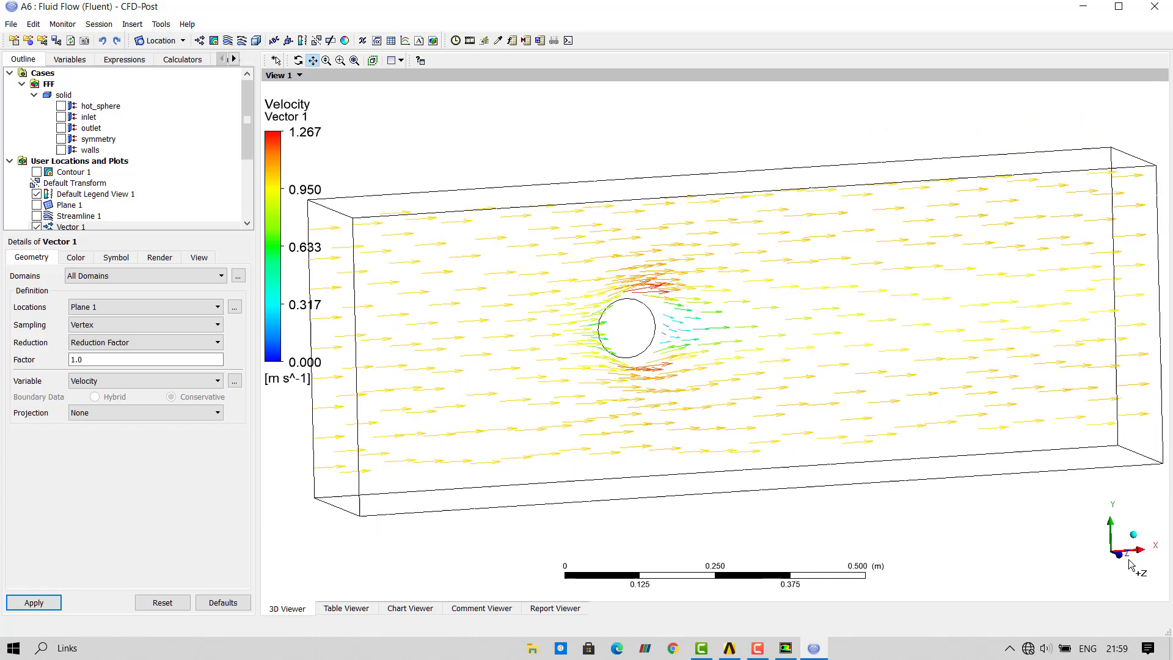
drag(681, 386, 718, 384)
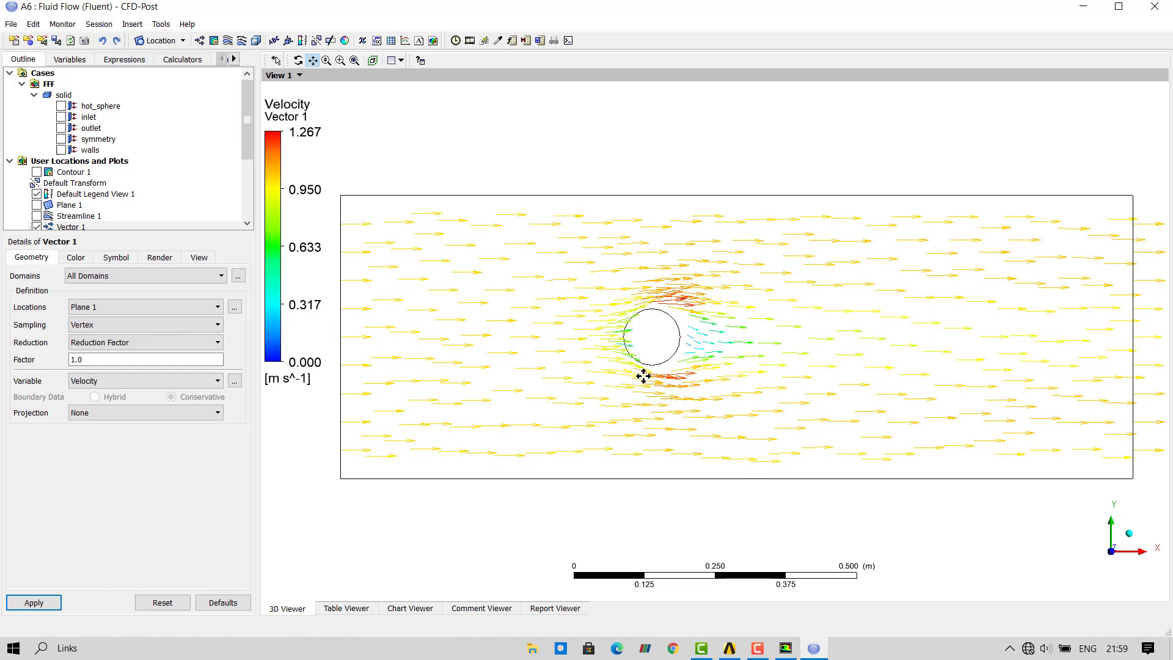
click(83, 261)
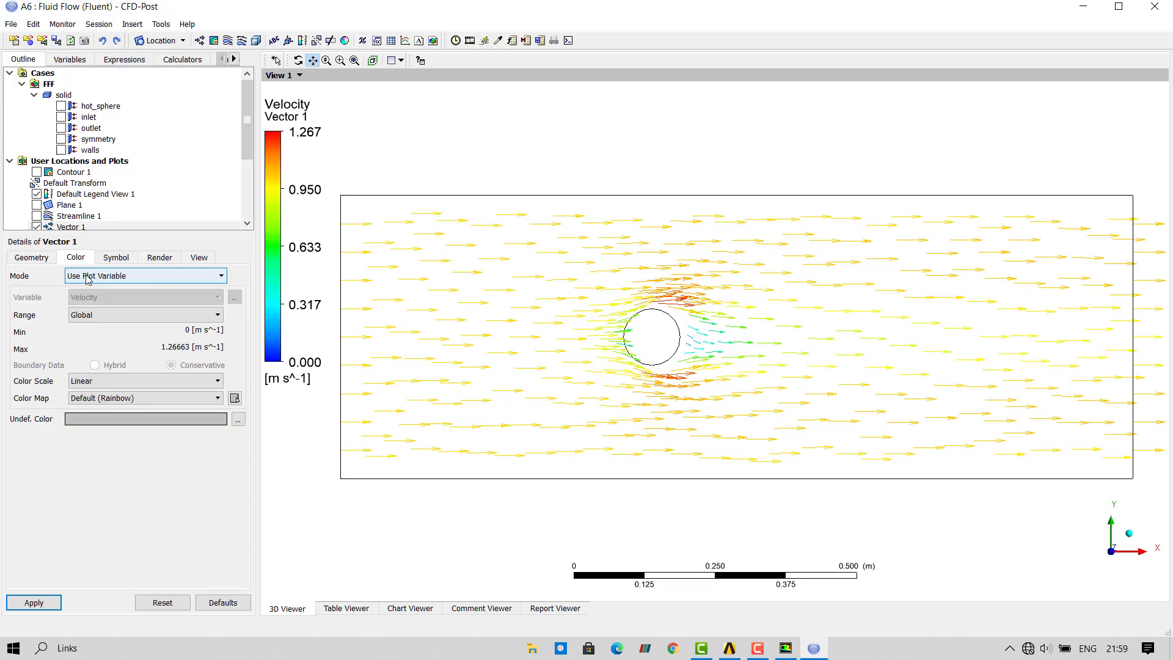
click(87, 279)
click(100, 298)
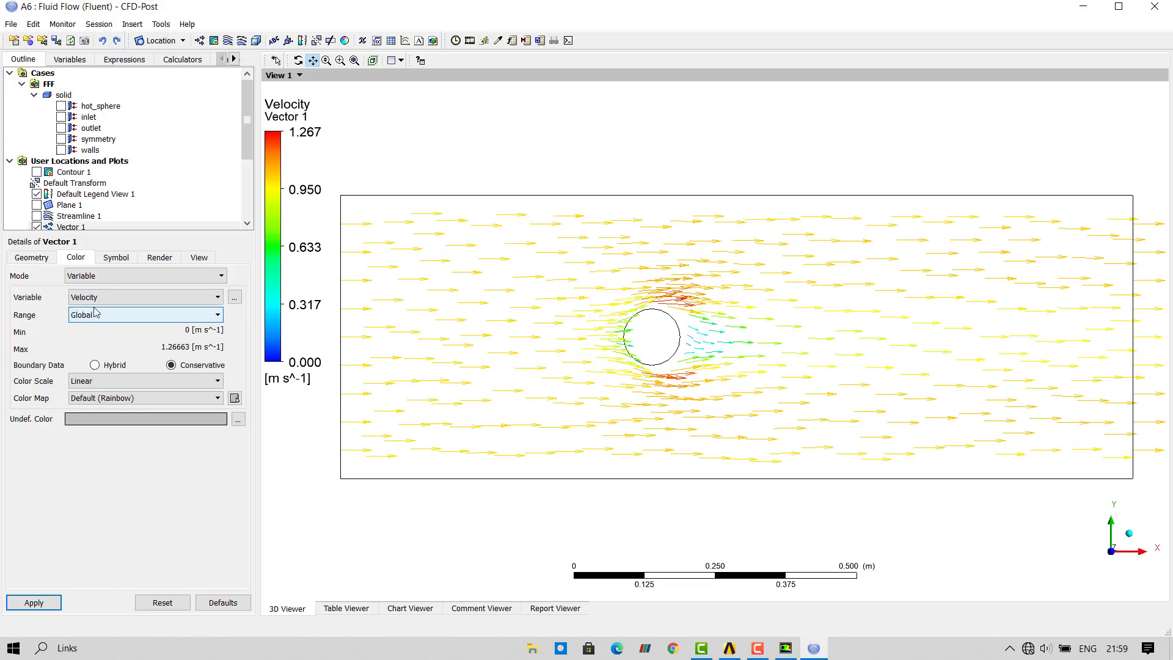
click(96, 304)
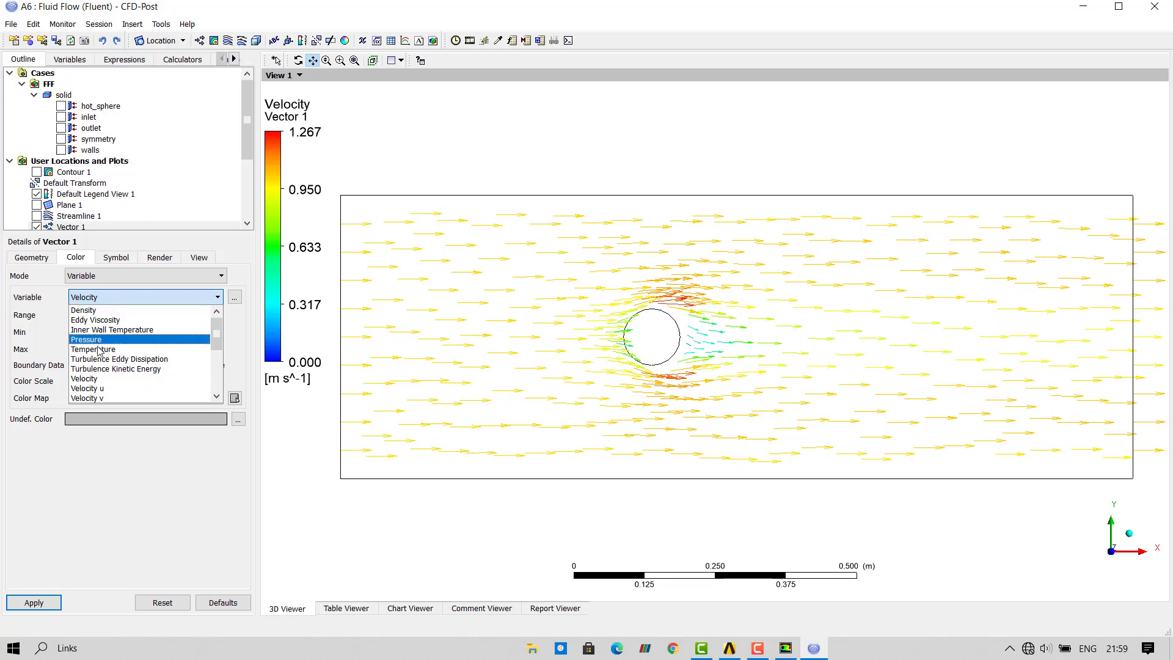
click(103, 346)
click(103, 314)
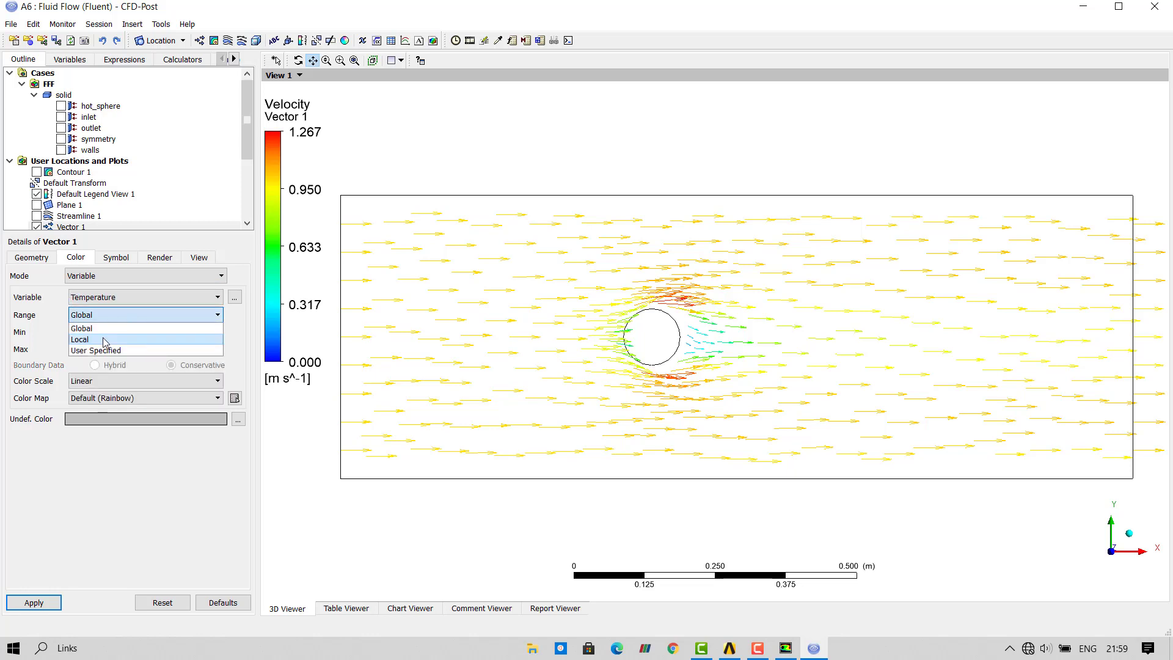
click(105, 341)
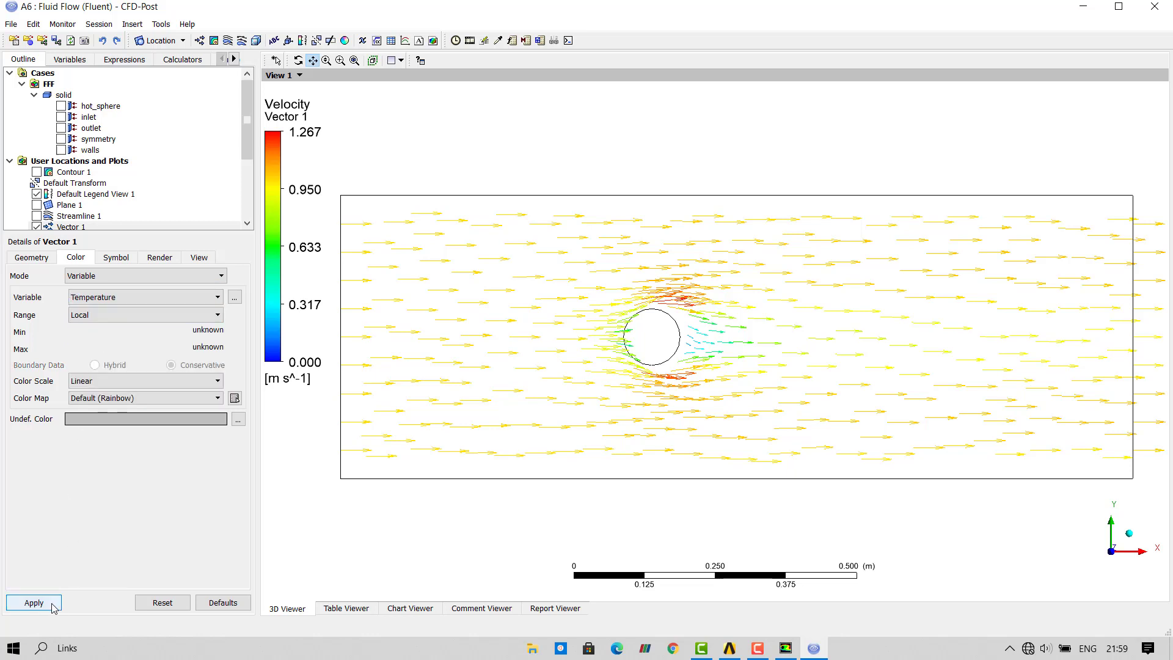
click(24, 601)
Give the Vector 1 temperature coloring a User Specified range from 300 K to 305 K.
drag(715, 380, 738, 365)
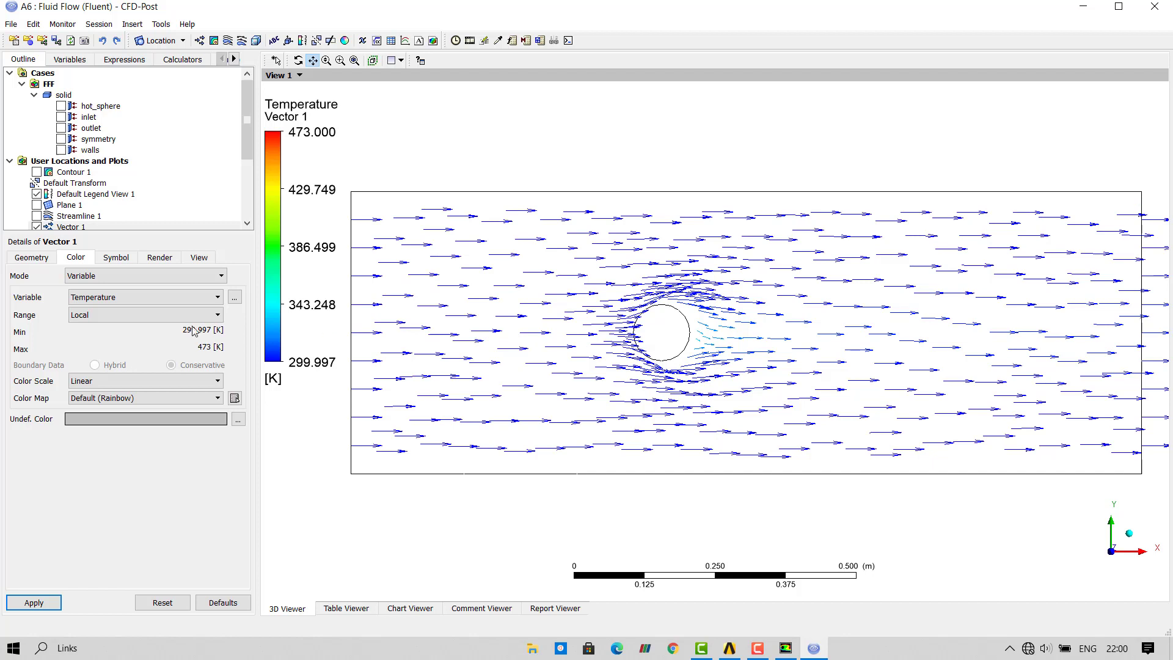
click(112, 315)
click(111, 350)
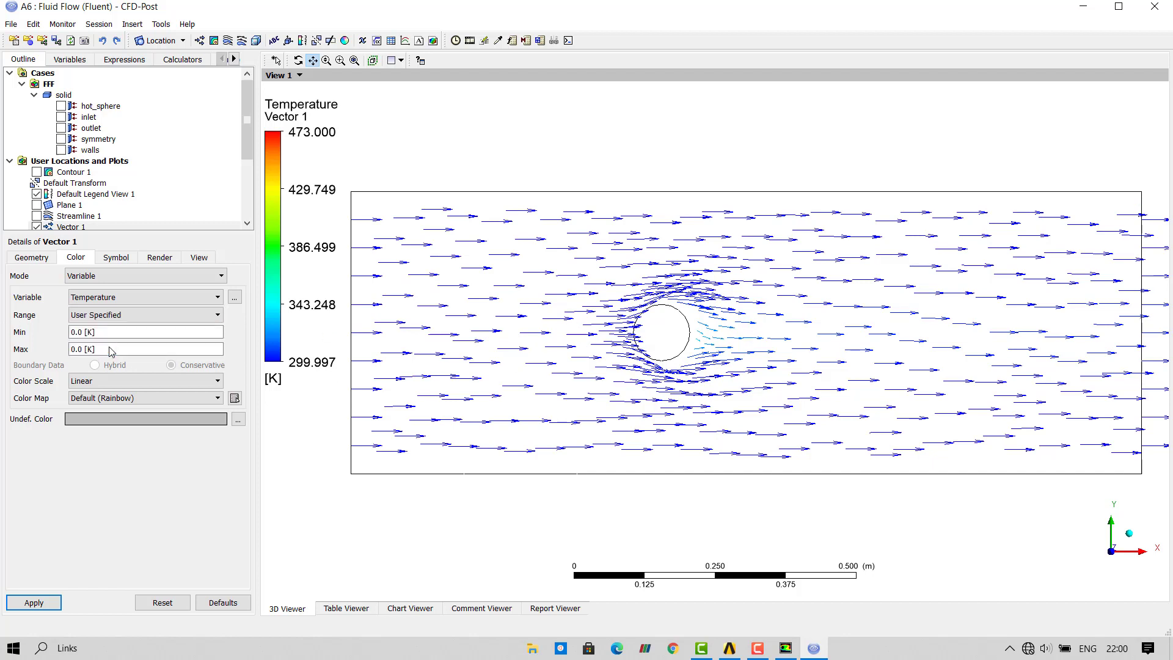
click(107, 335)
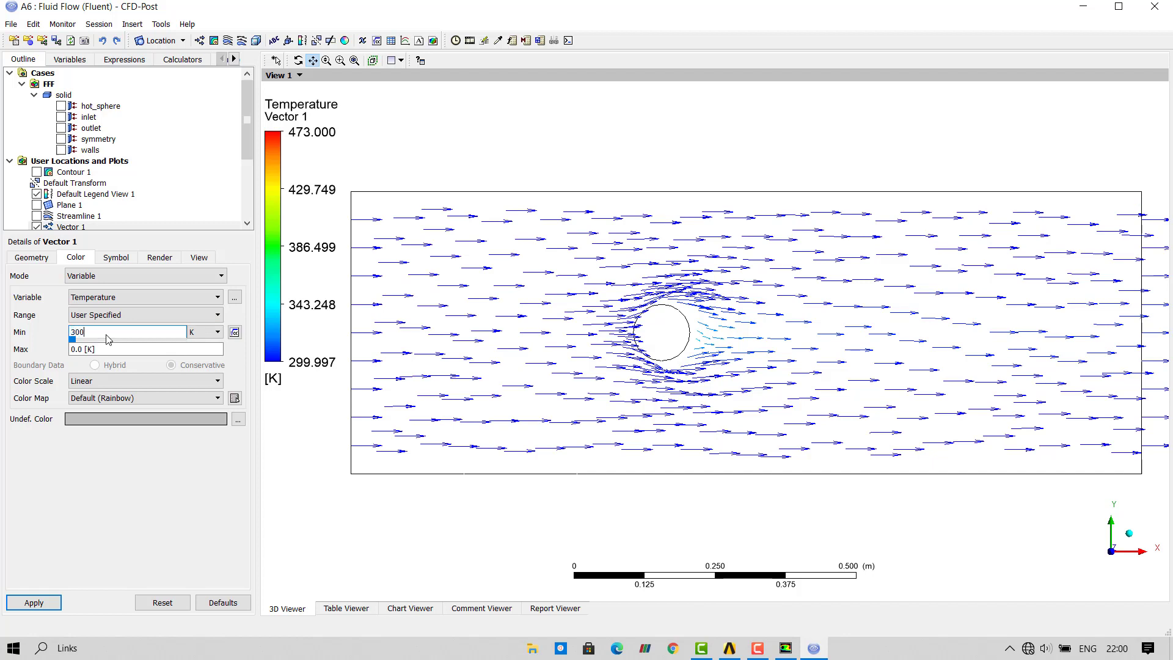
click(112, 343)
click(110, 350)
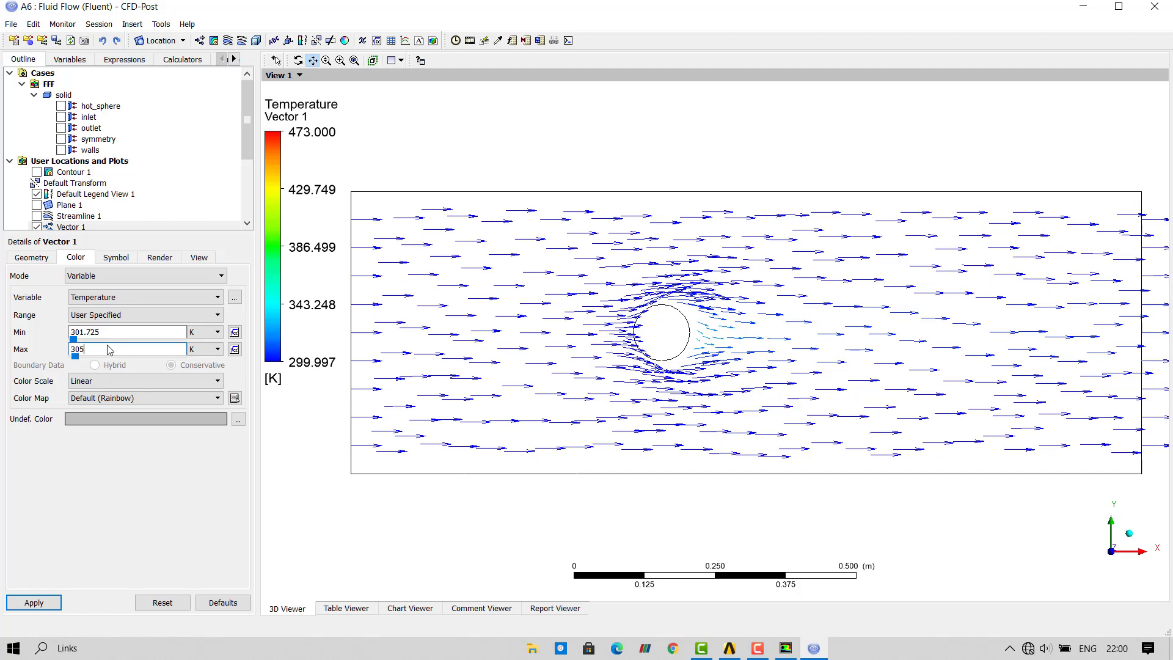
click(120, 342)
click(116, 331)
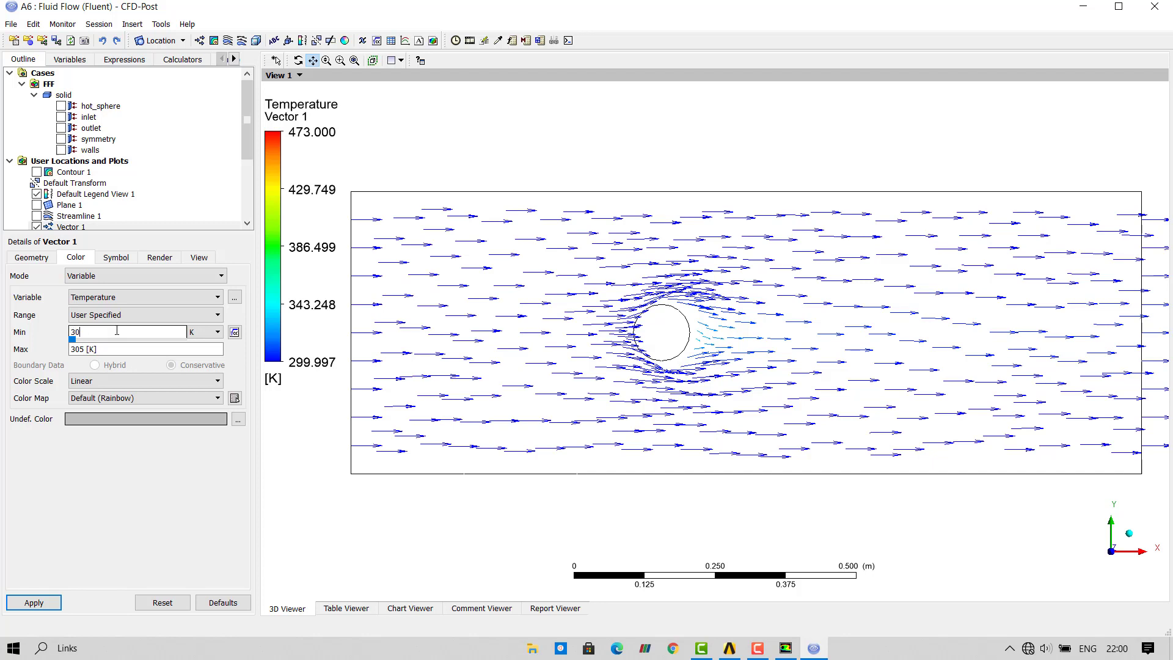
key(Return)
Set the Vector 1 sampling to Equally Spaced with 1000 points and inspect the arrows around the sphere.
click(31, 258)
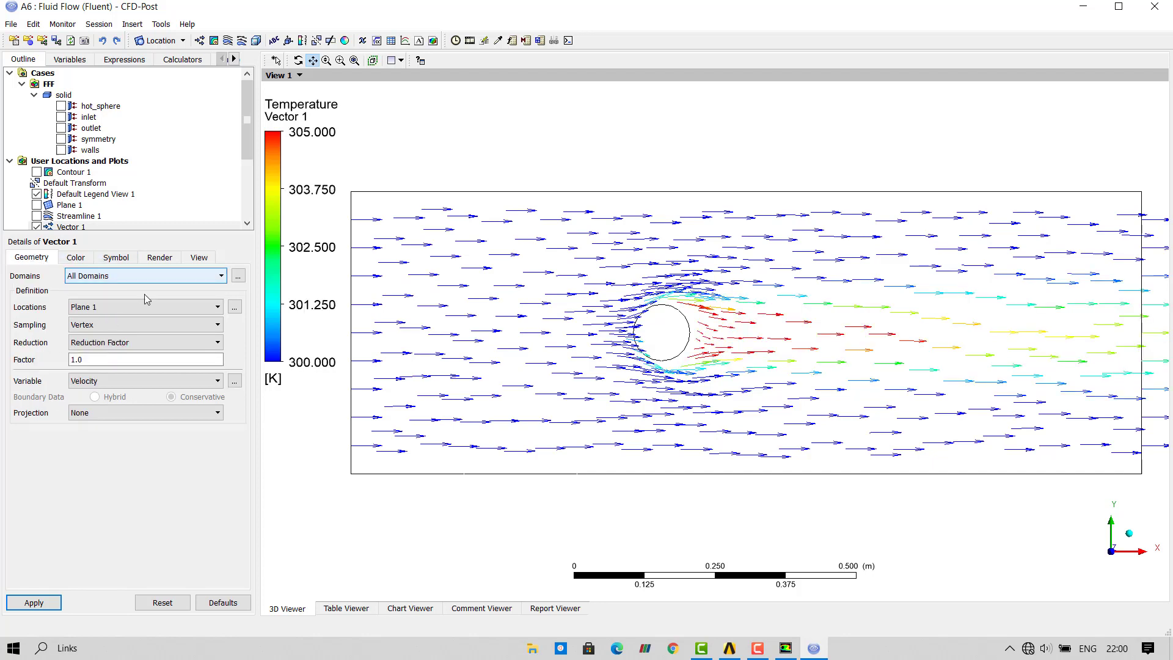
click(114, 325)
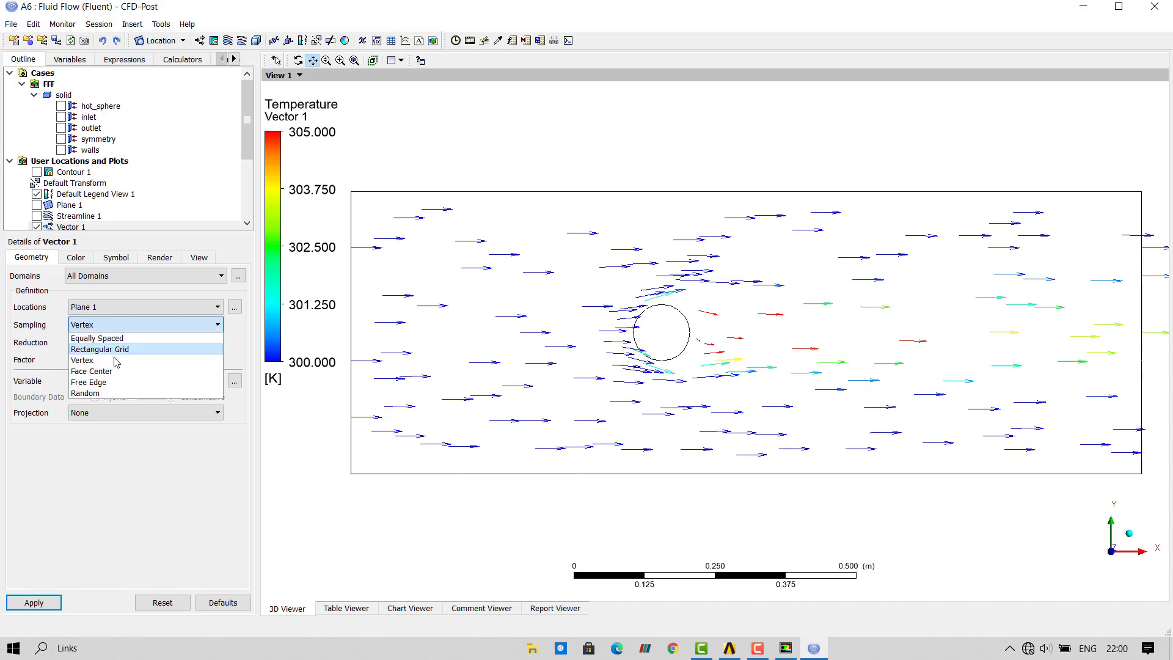
click(108, 340)
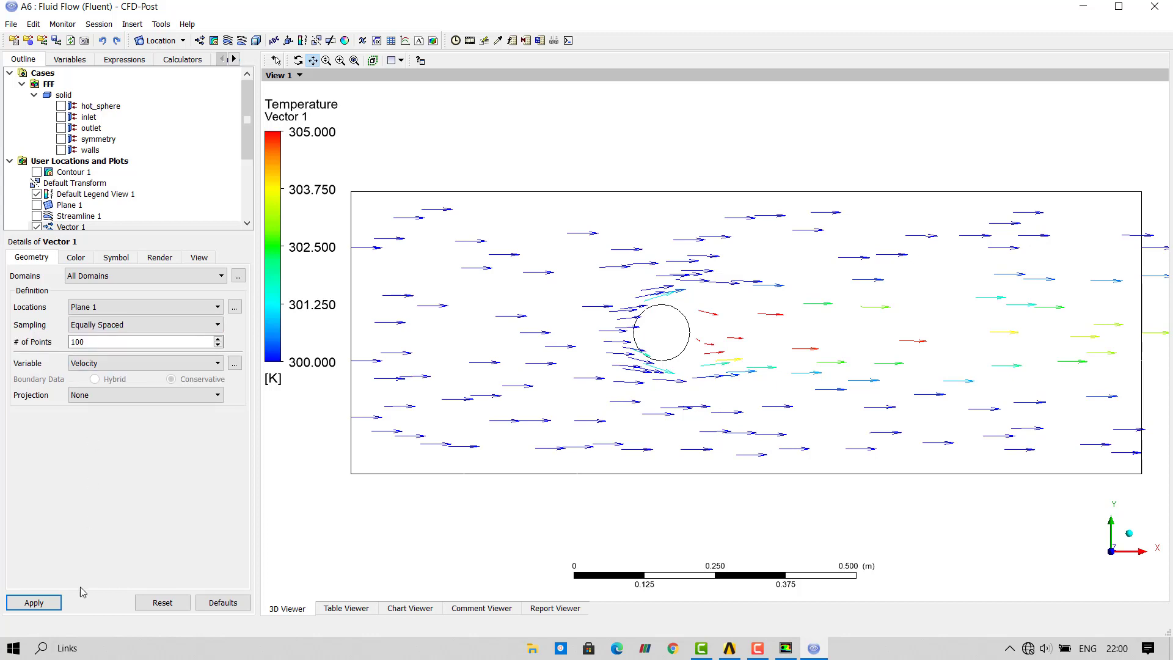
click(33, 602)
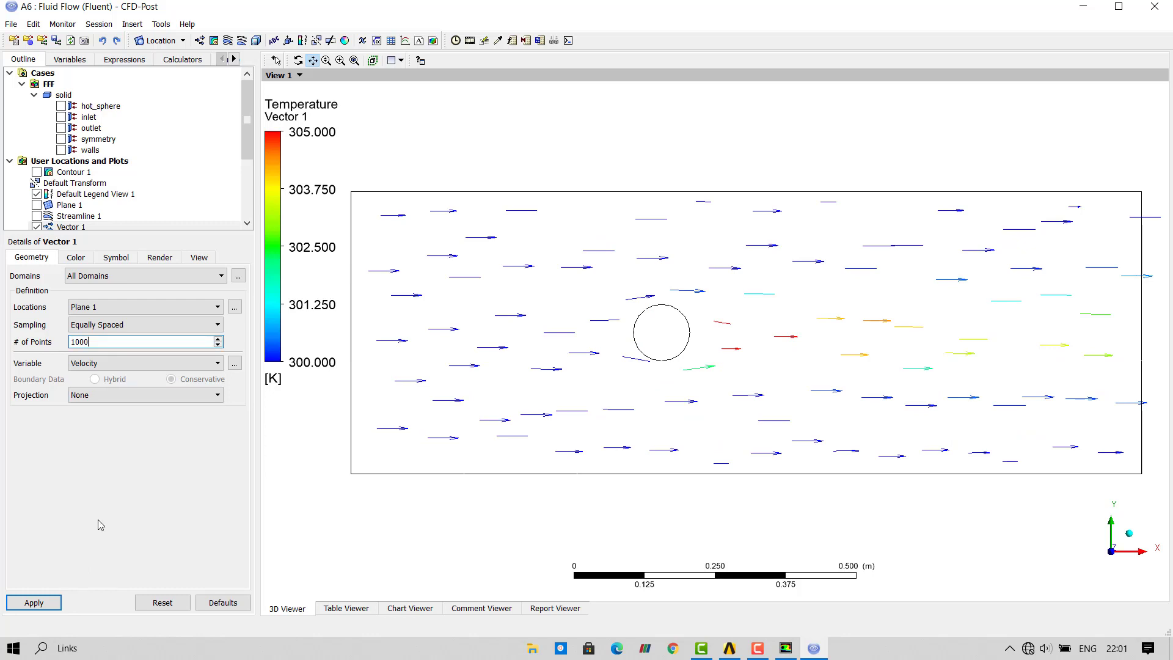
click(33, 602)
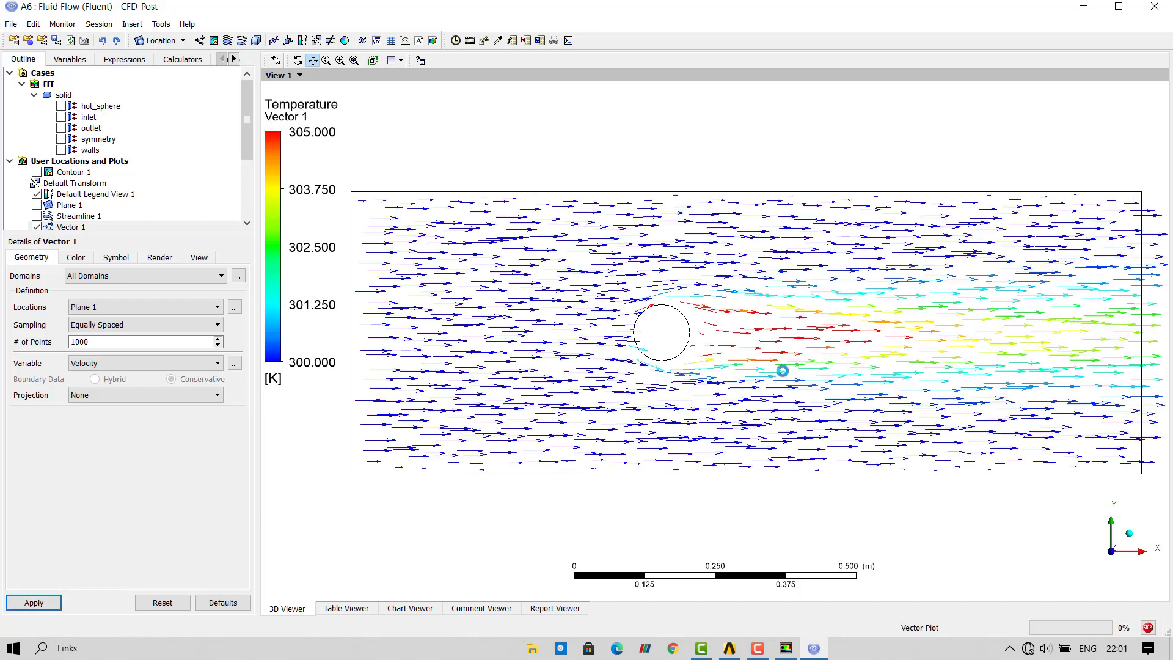
drag(758, 362, 757, 363)
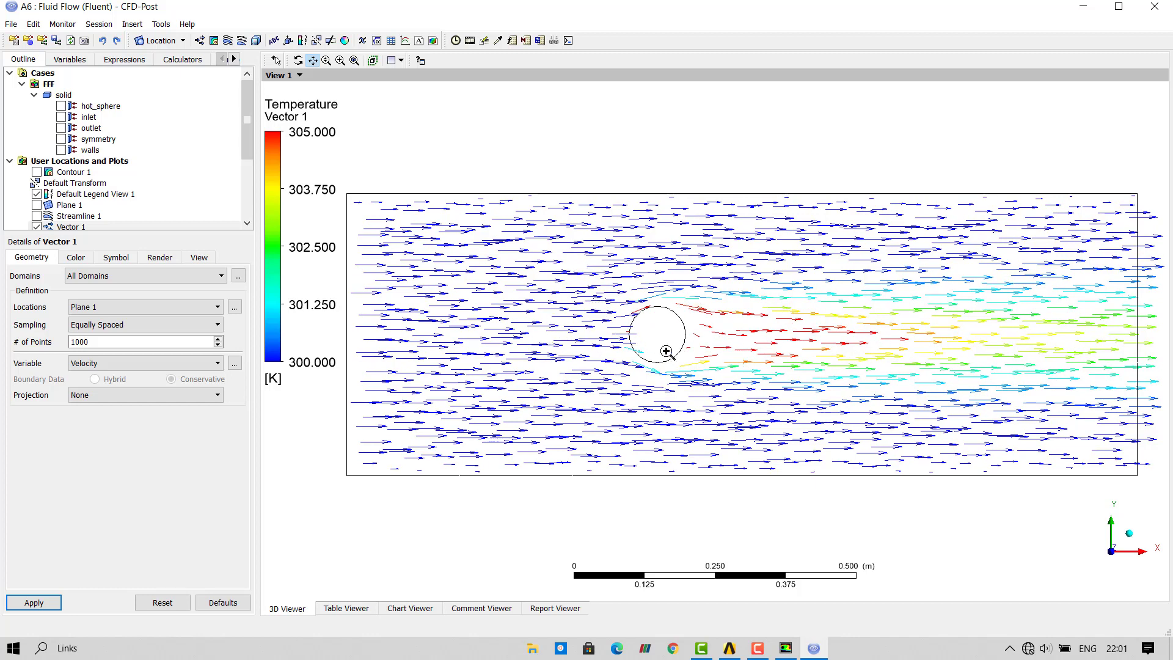
right_drag(666, 351, 718, 376)
scroll(713, 284, down, 4)
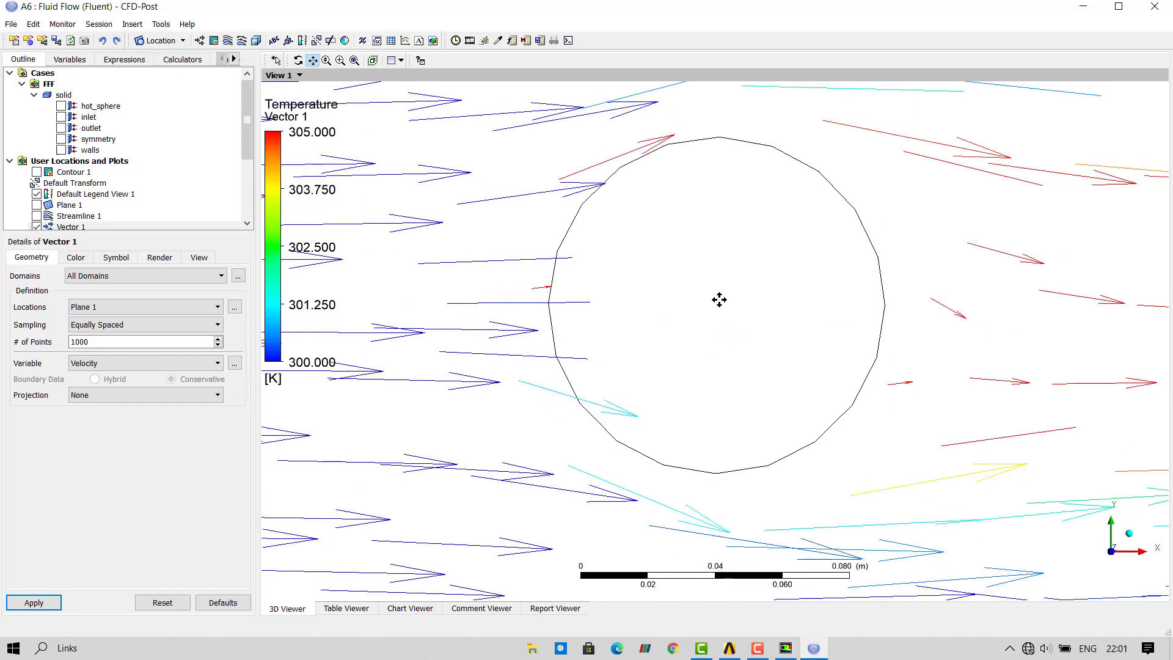
scroll(719, 299, down, 8)
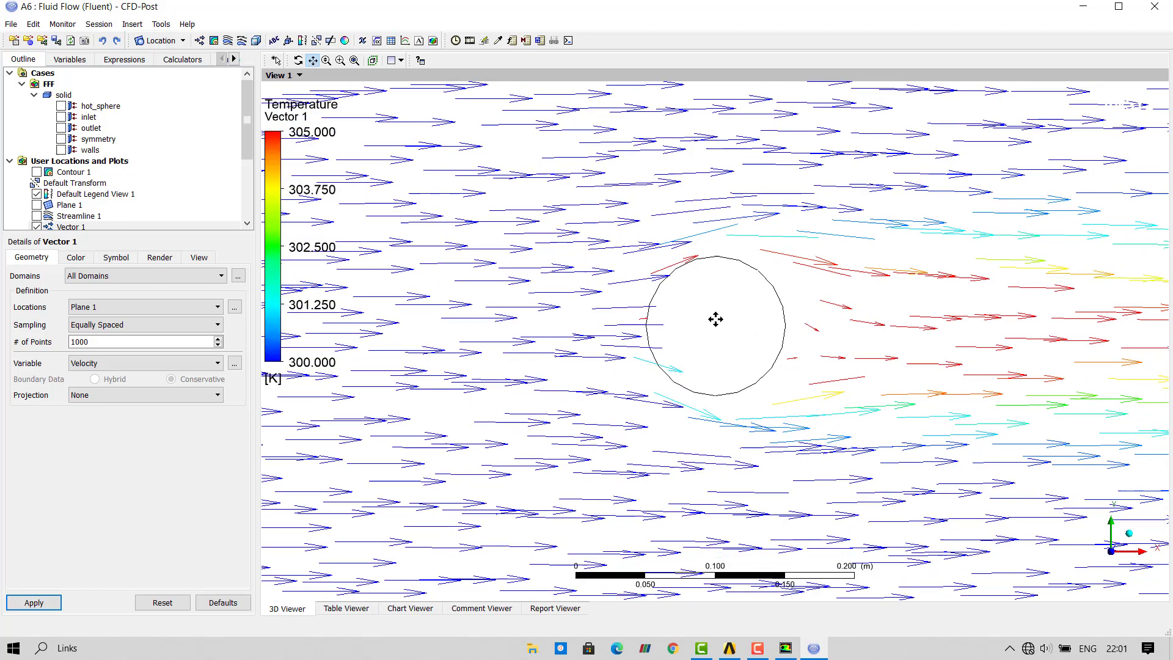
Change the Vector 1 symbol to Arrow2D and inspect the arrows around the sphere.
scroll(715, 319, down, 1)
click(131, 259)
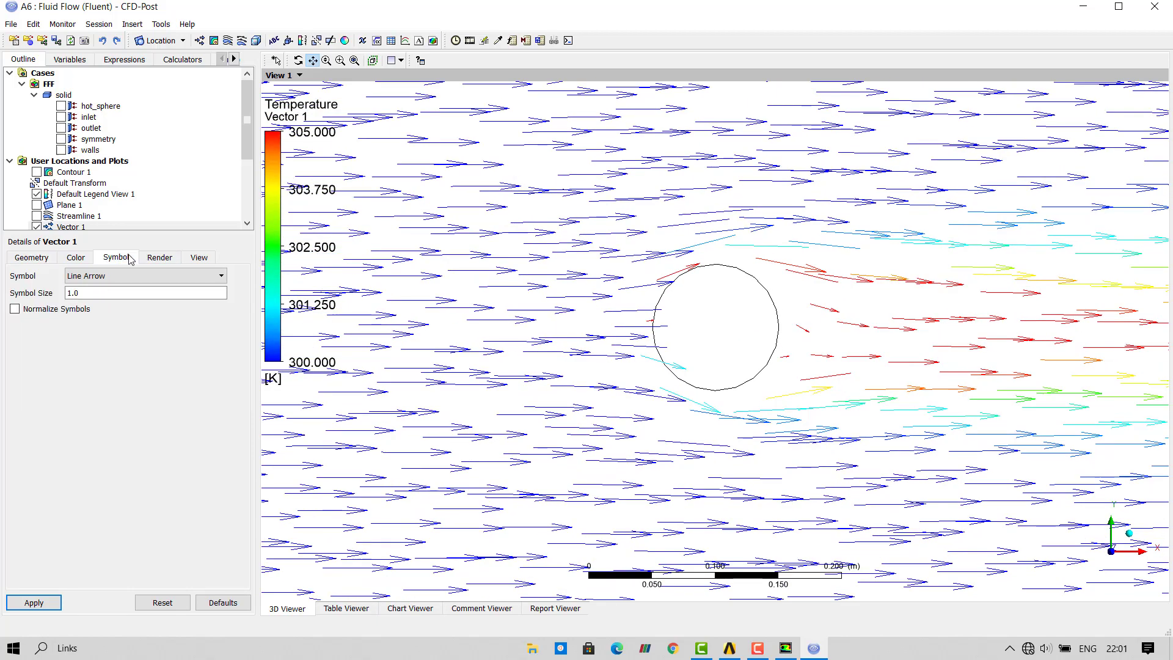
click(103, 279)
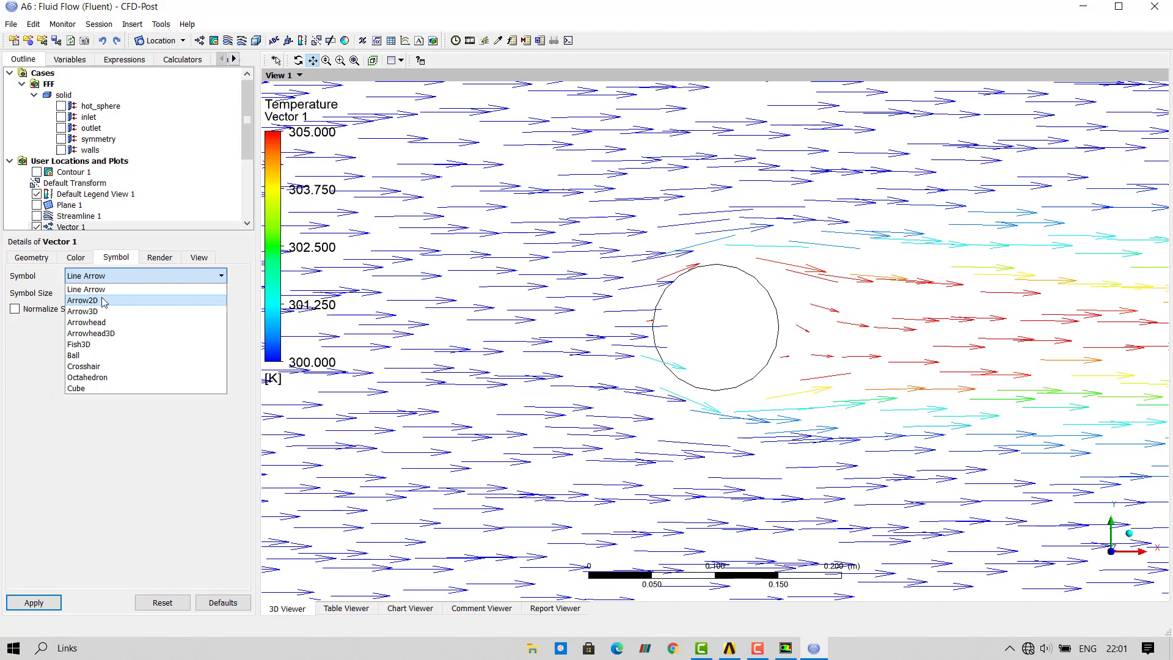
click(103, 302)
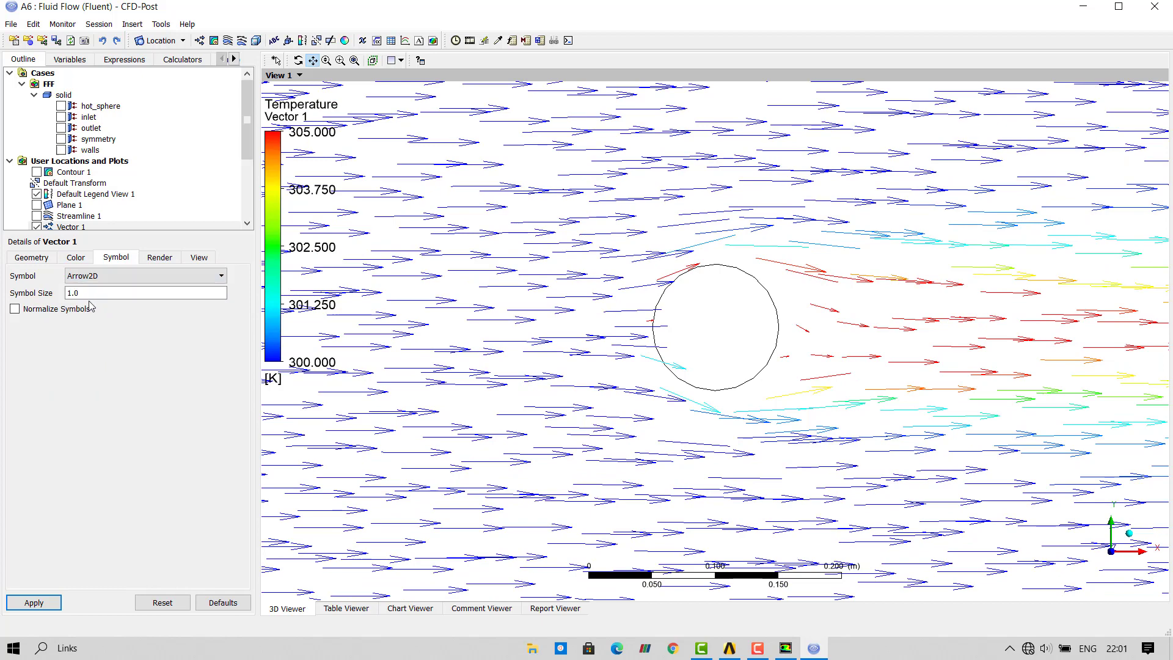
click(39, 603)
scroll(755, 279, down, 1)
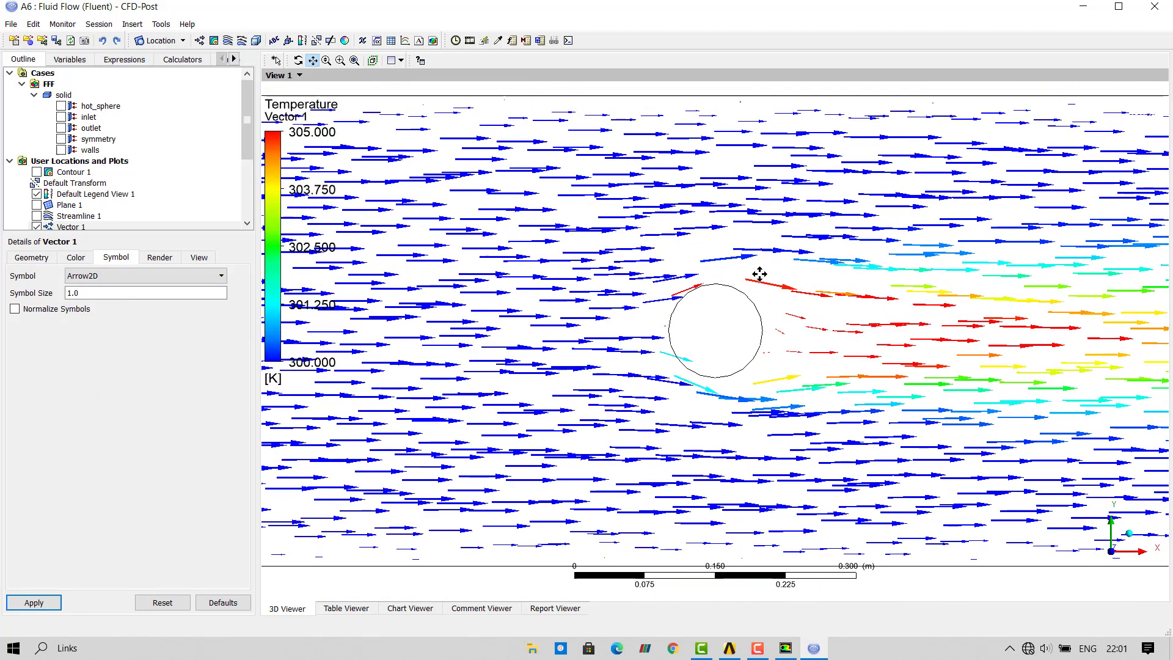
scroll(757, 272, up, 2)
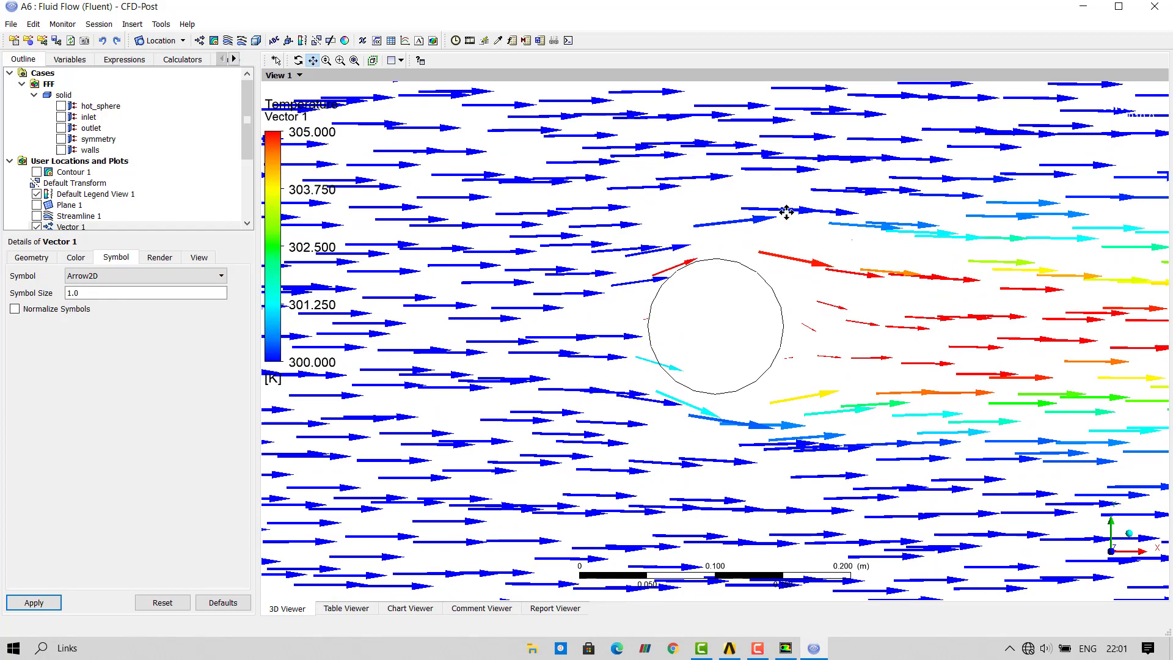
scroll(819, 246, down, 3)
scroll(785, 262, down, 2)
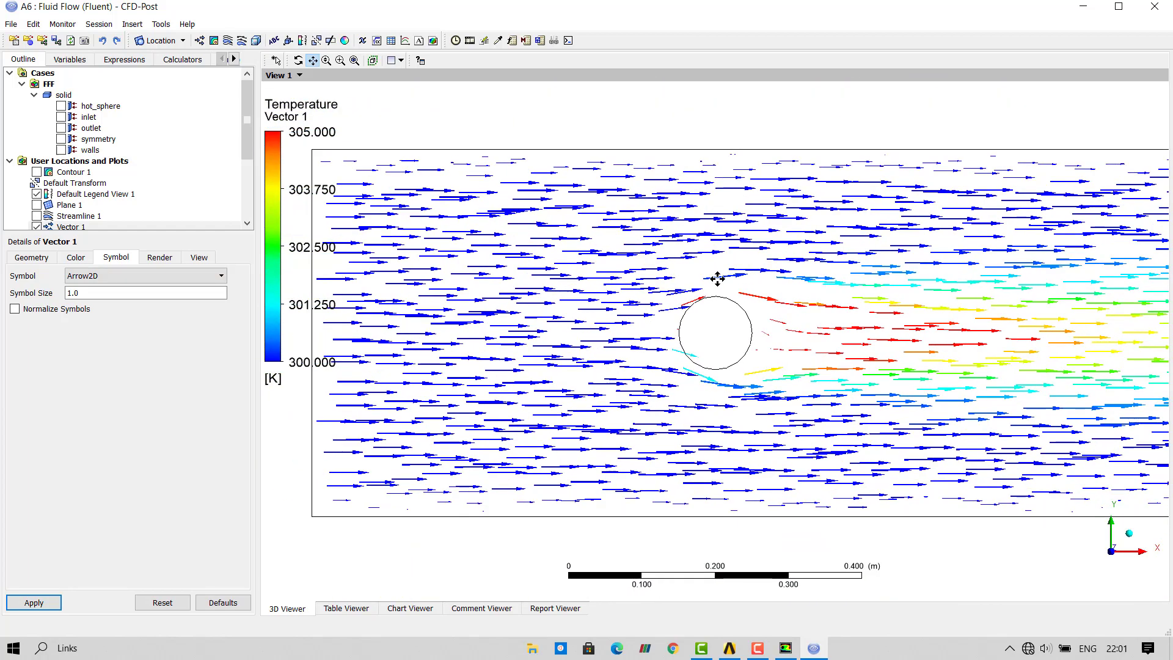
scroll(729, 319, up, 2)
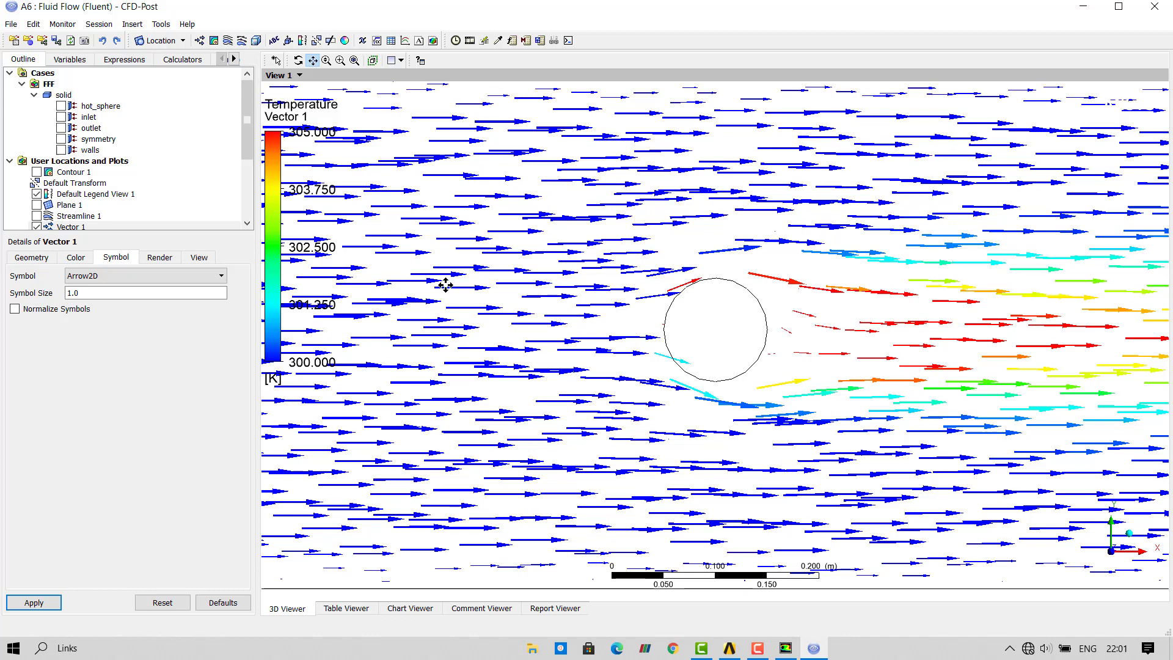
Color the Vector 1 arrows by the Velocity variable with a Local range and inspect the flow around the sphere.
click(42, 259)
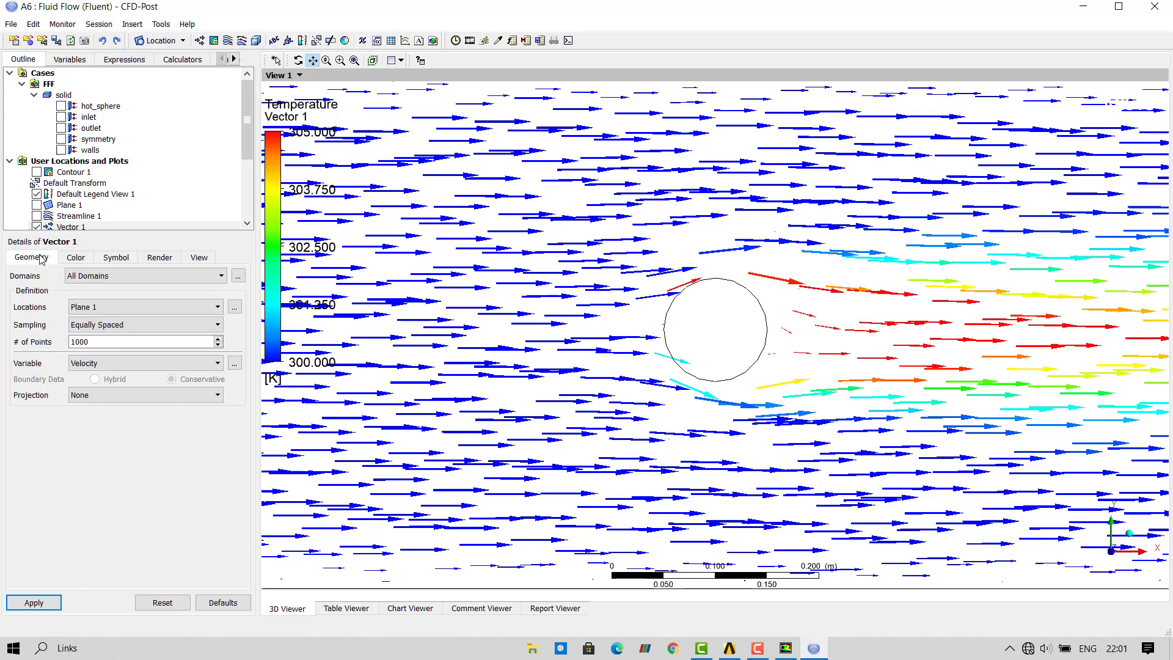
click(76, 257)
click(107, 296)
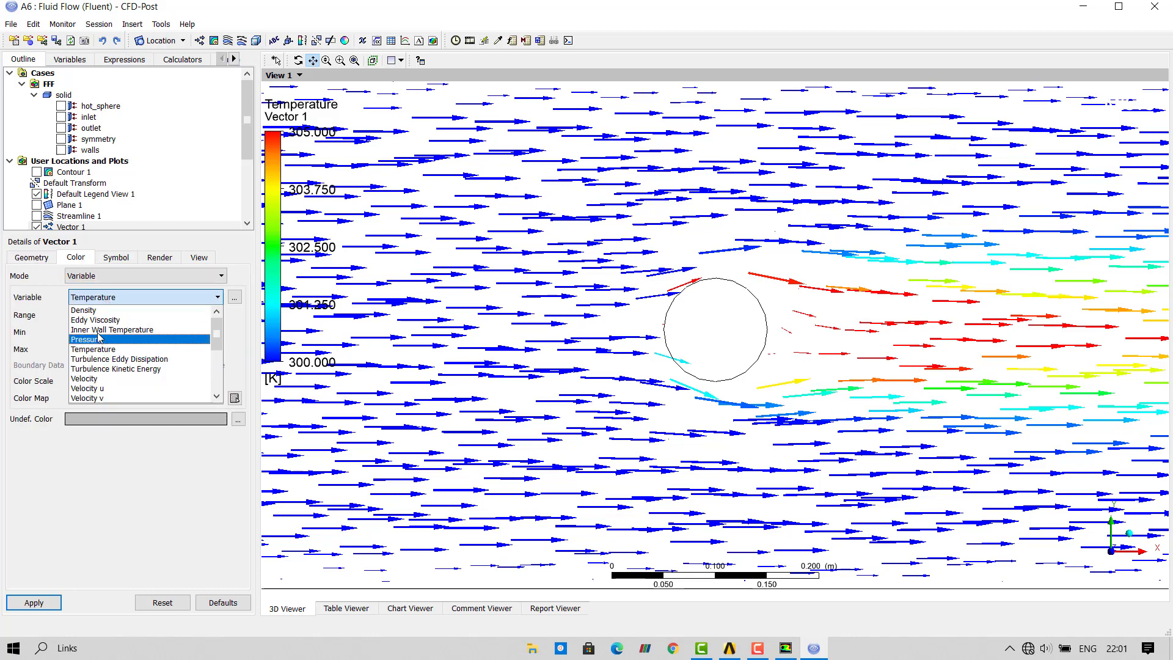
click(97, 379)
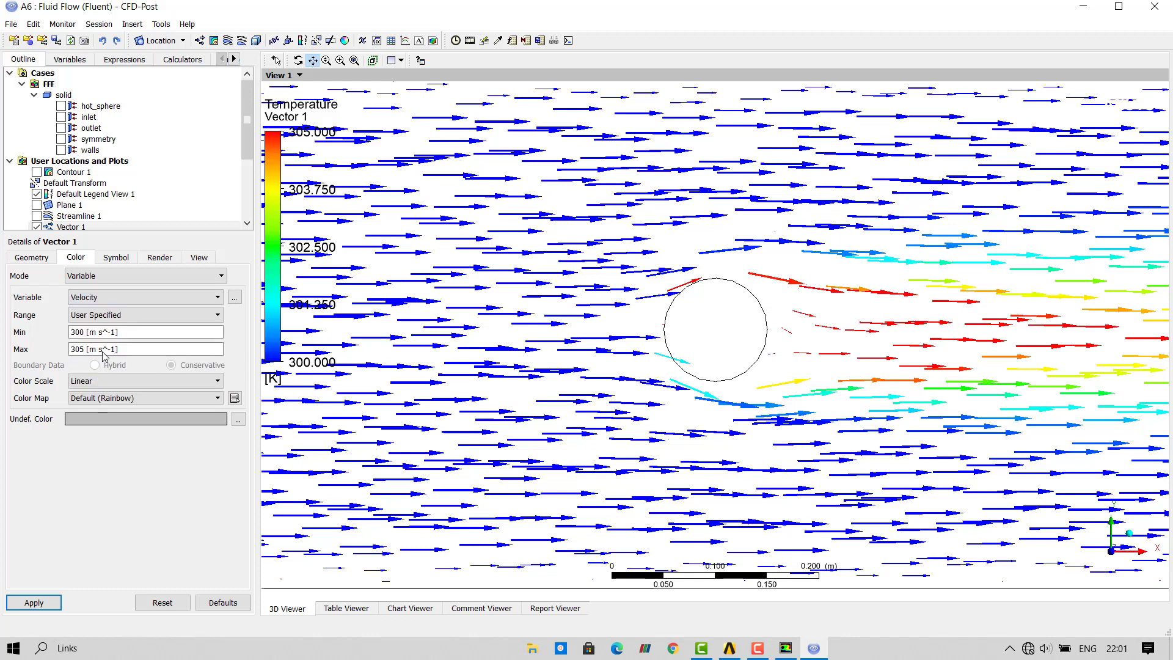
click(146, 314)
click(86, 333)
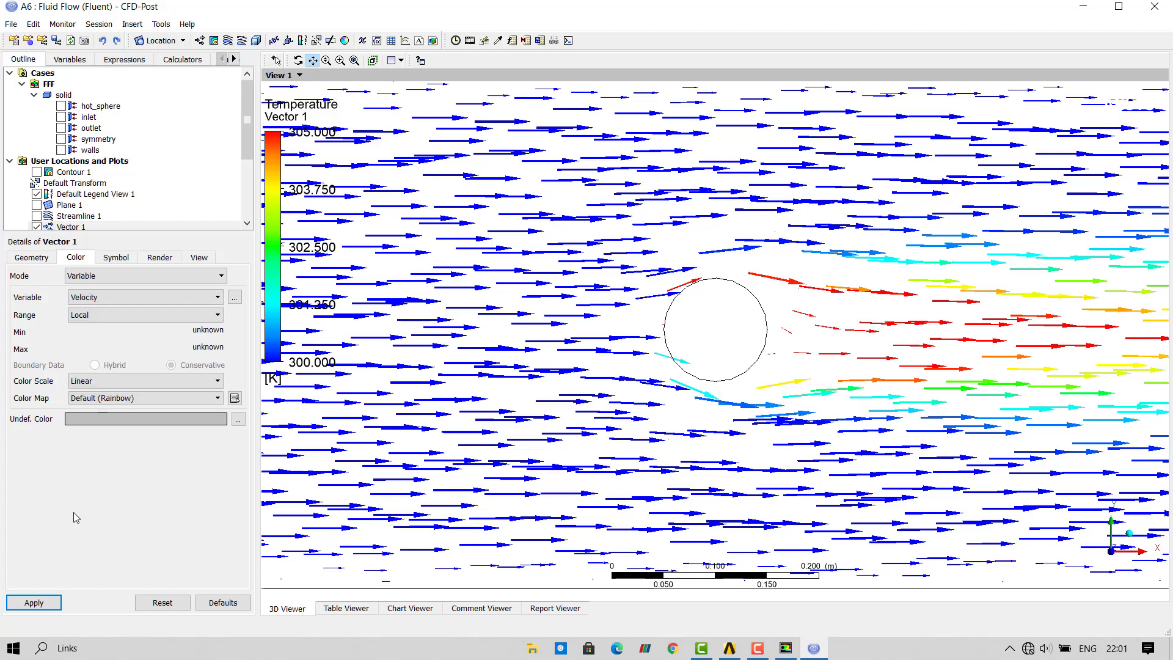
click(34, 602)
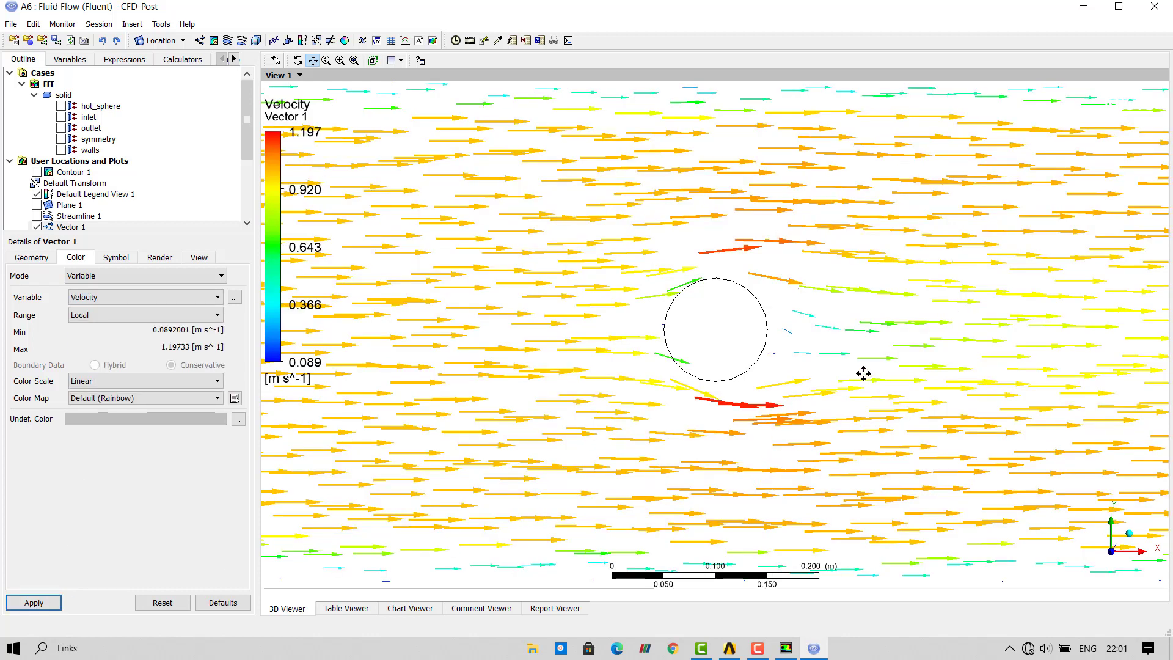
scroll(859, 375, up, 3)
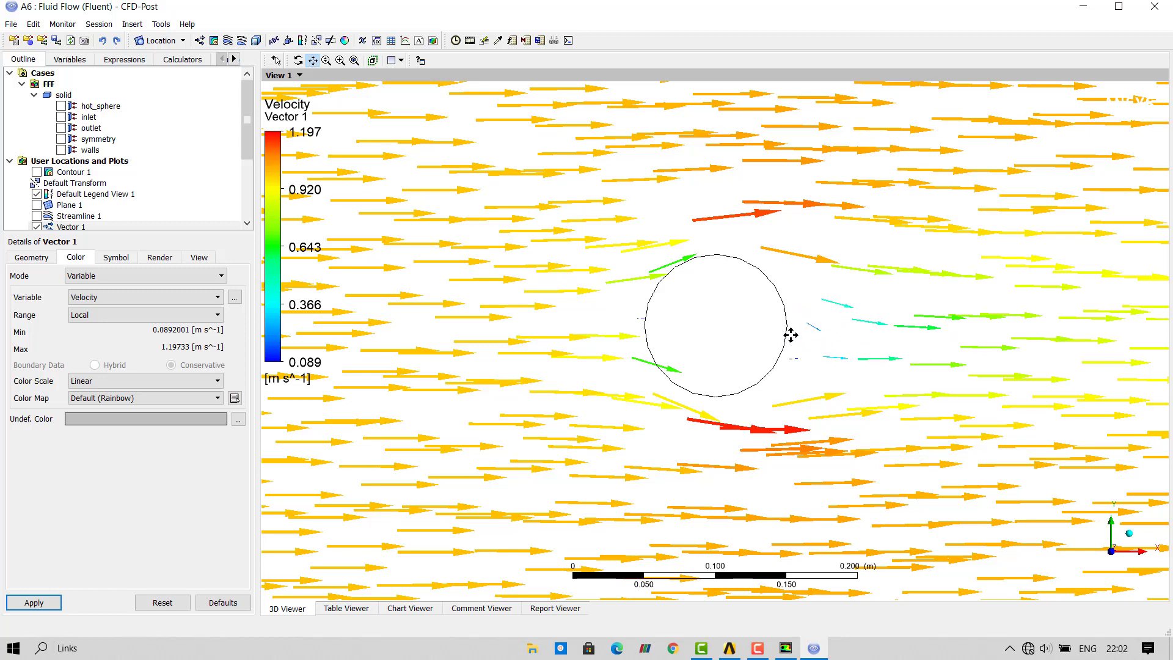
scroll(824, 308, down, 2)
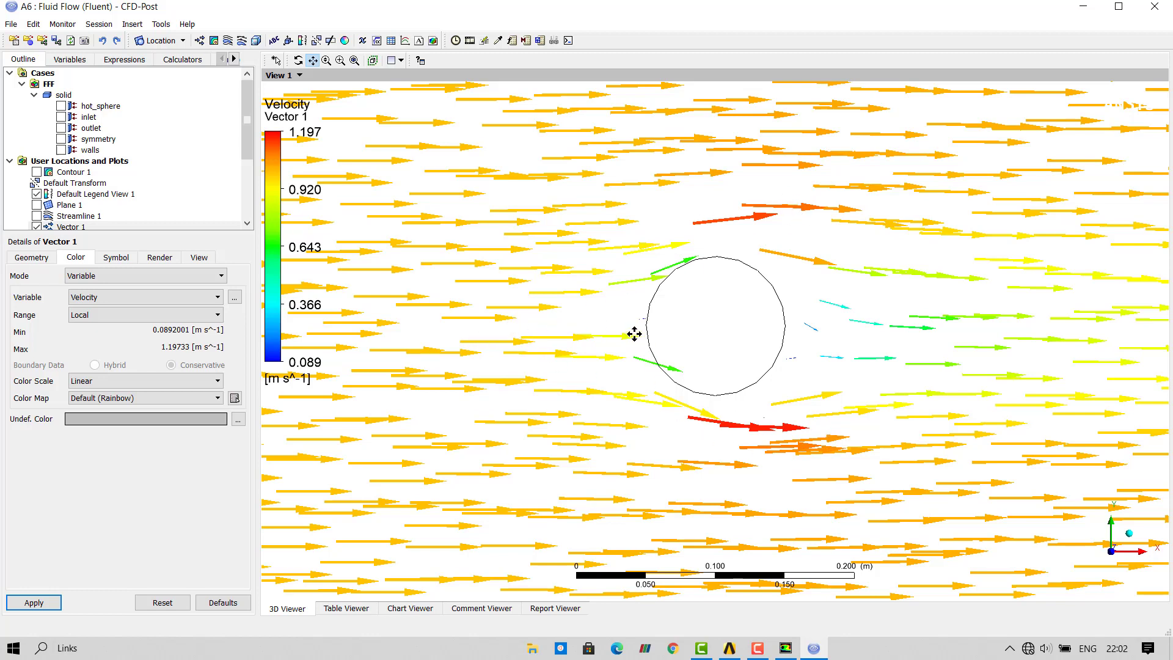
scroll(594, 301, down, 2)
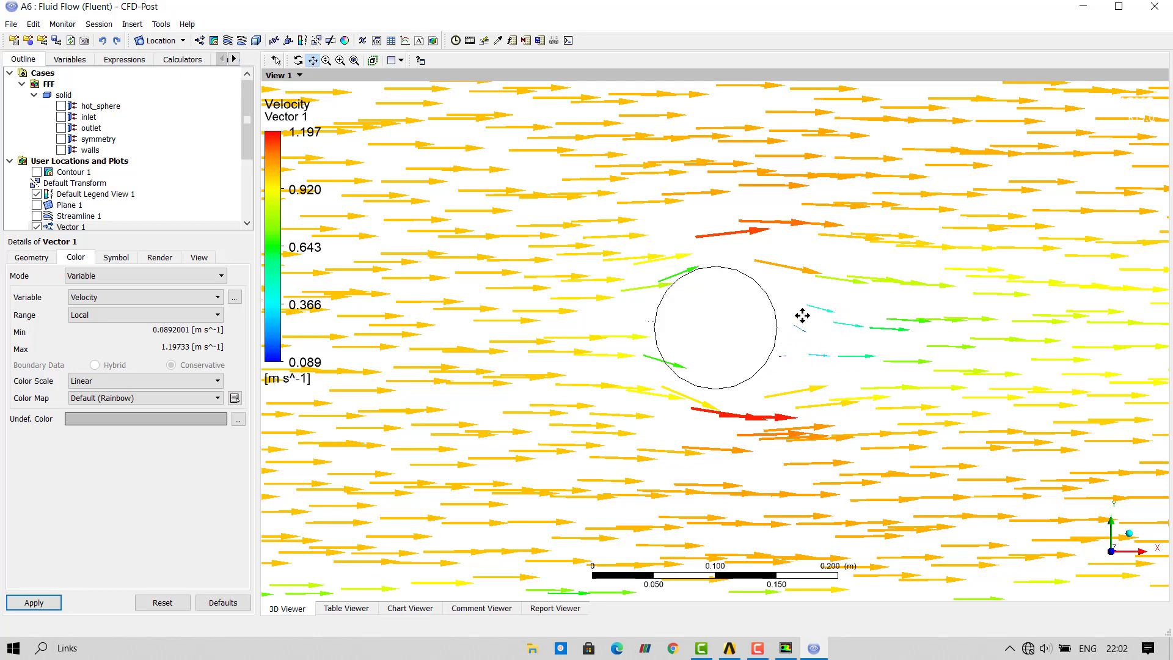
scroll(602, 316, down, 5)
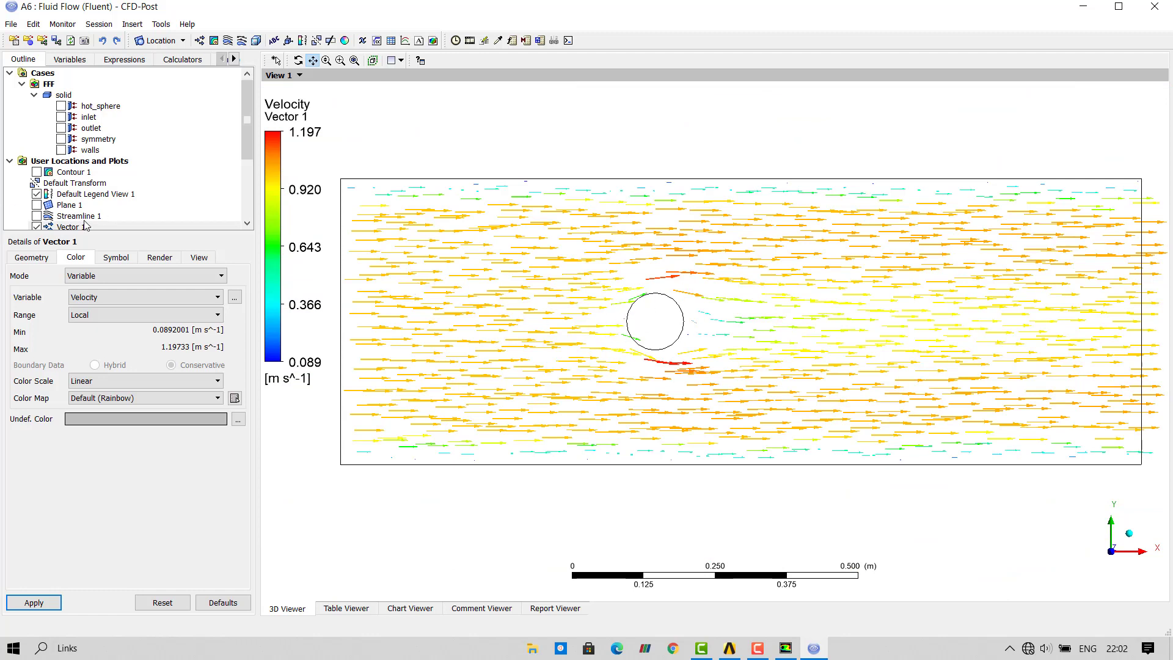
Hide Vector 1, show Streamline 1 again and open its details.
click(36, 227)
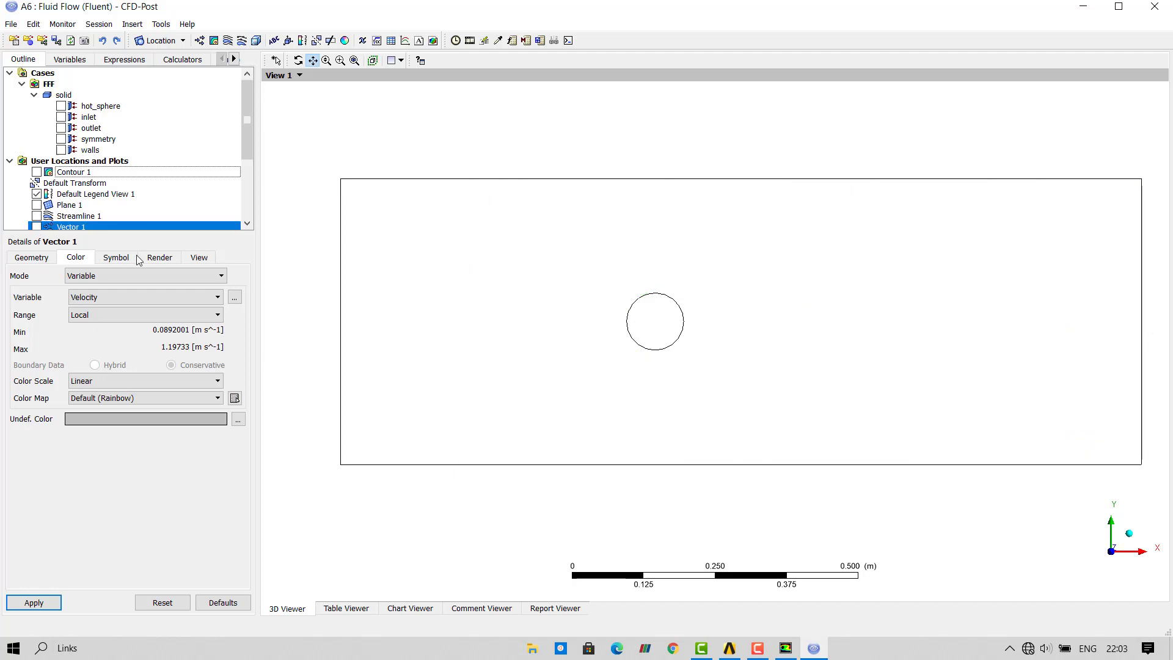
click(37, 215)
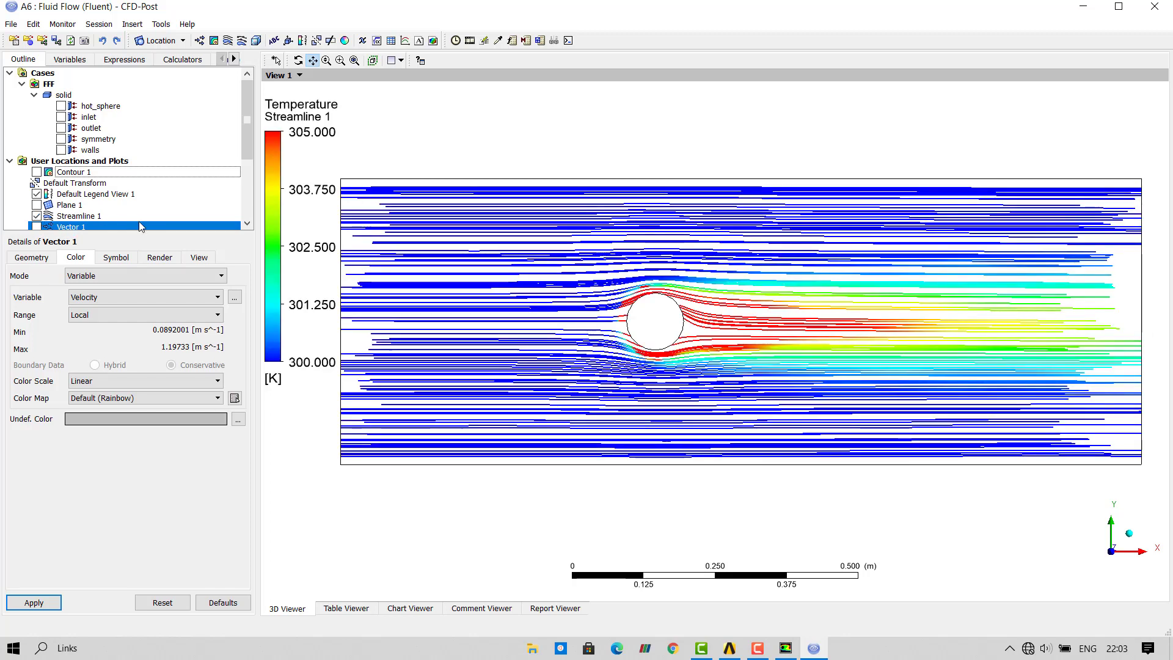
click(88, 217)
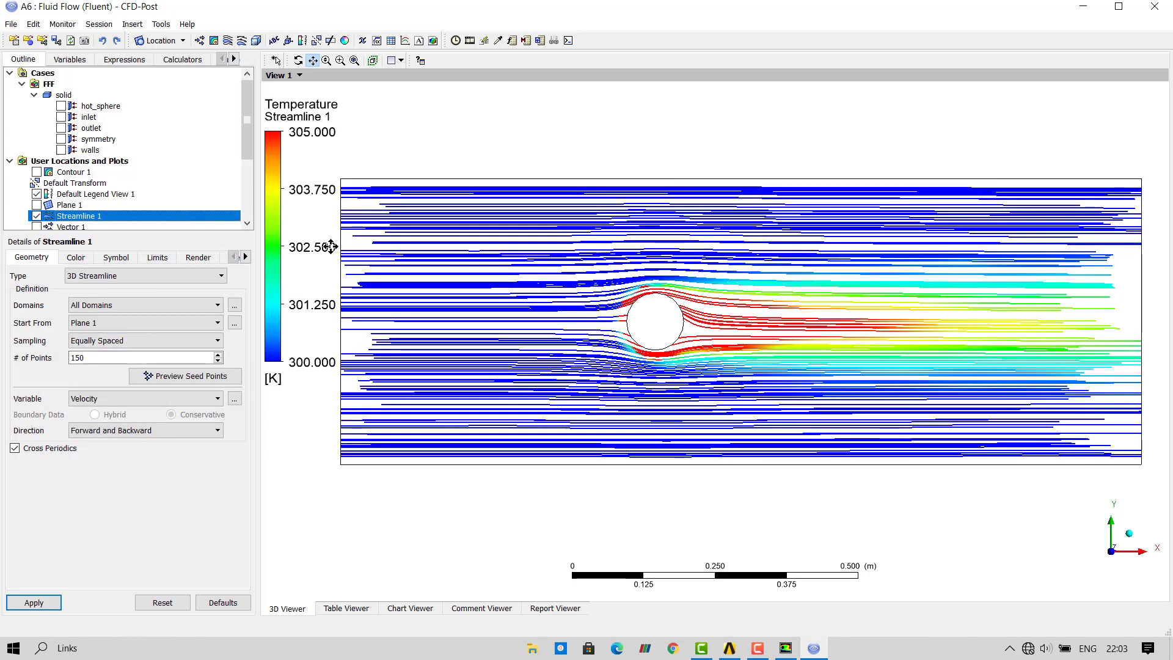
Set up a slower Quick Animation of Streamline 1, play it and stop it.
click(470, 41)
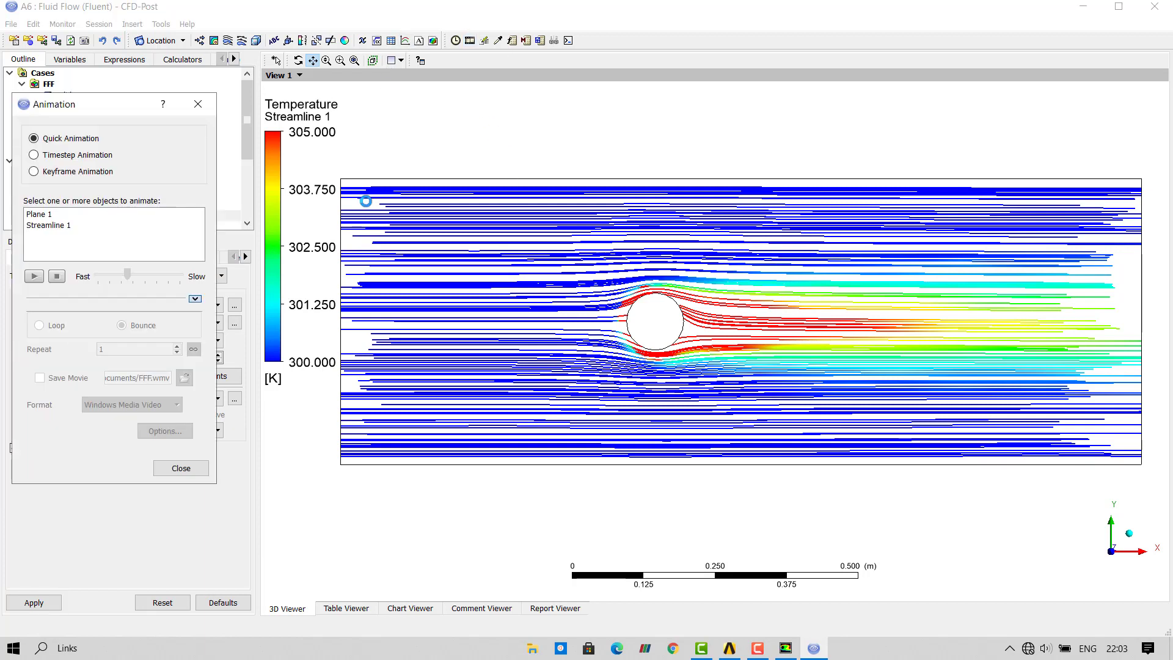
click(64, 226)
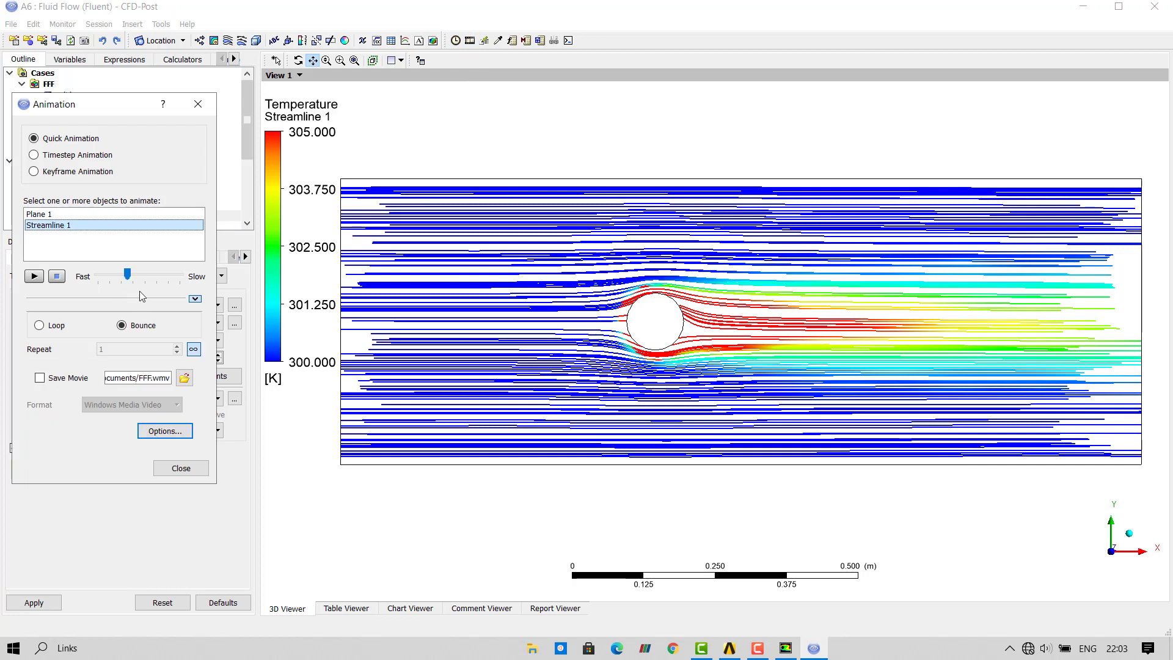
drag(127, 273, 169, 268)
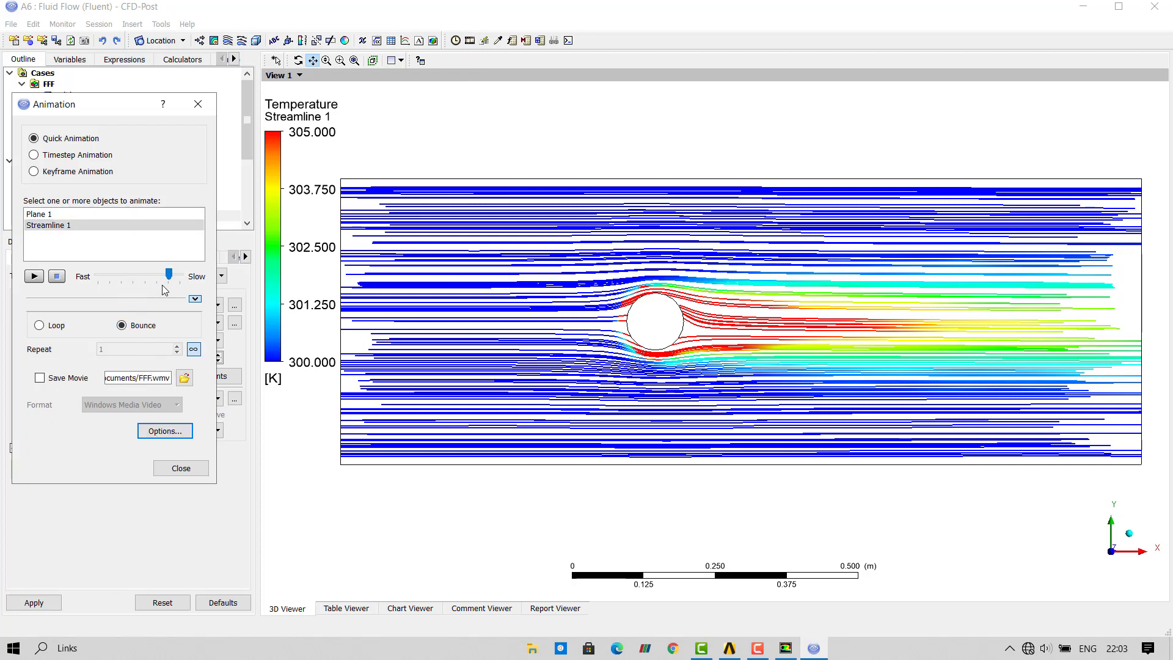
click(33, 277)
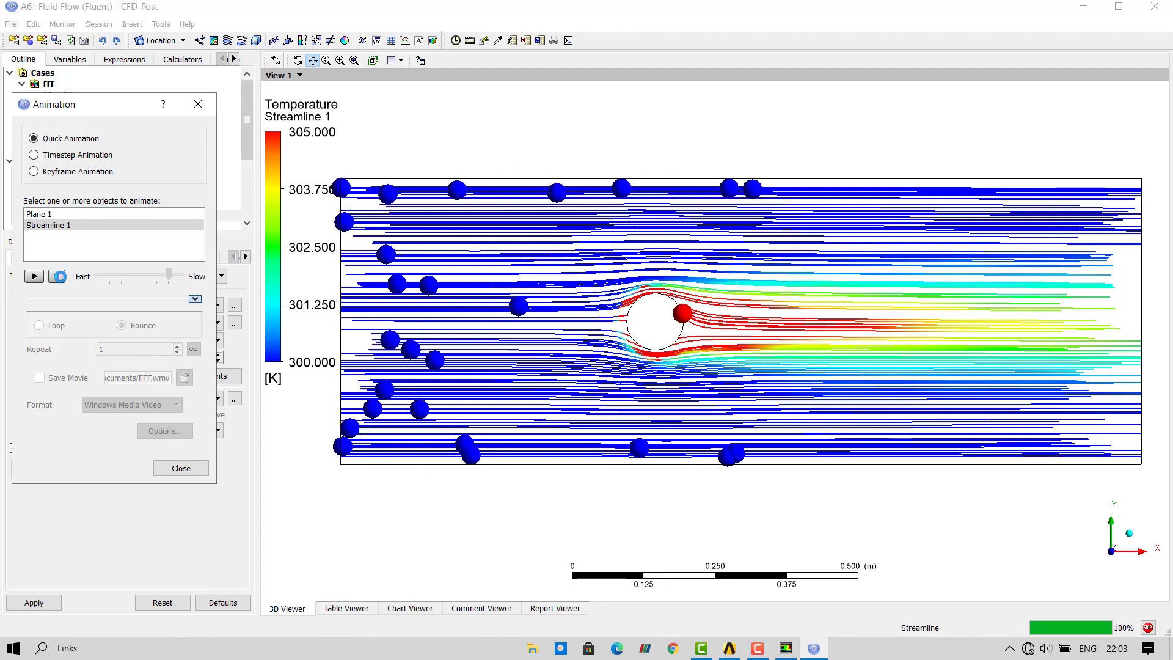
click(60, 276)
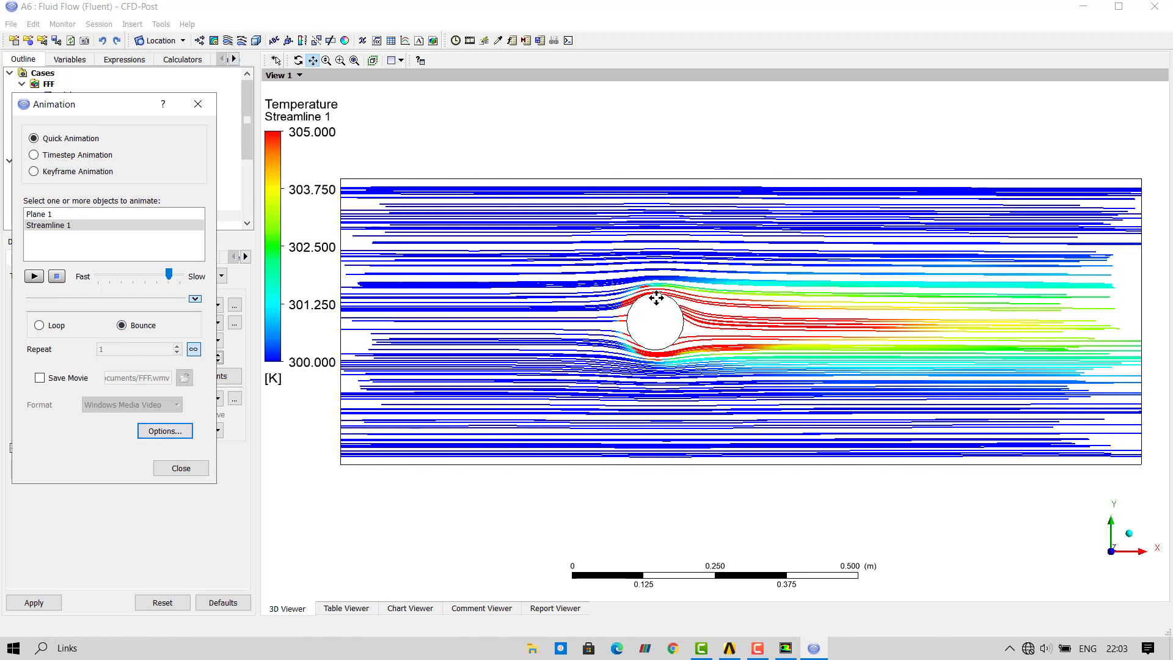
Set the animation symbol size to 0.5 and replay the Streamline 1 animation.
click(165, 431)
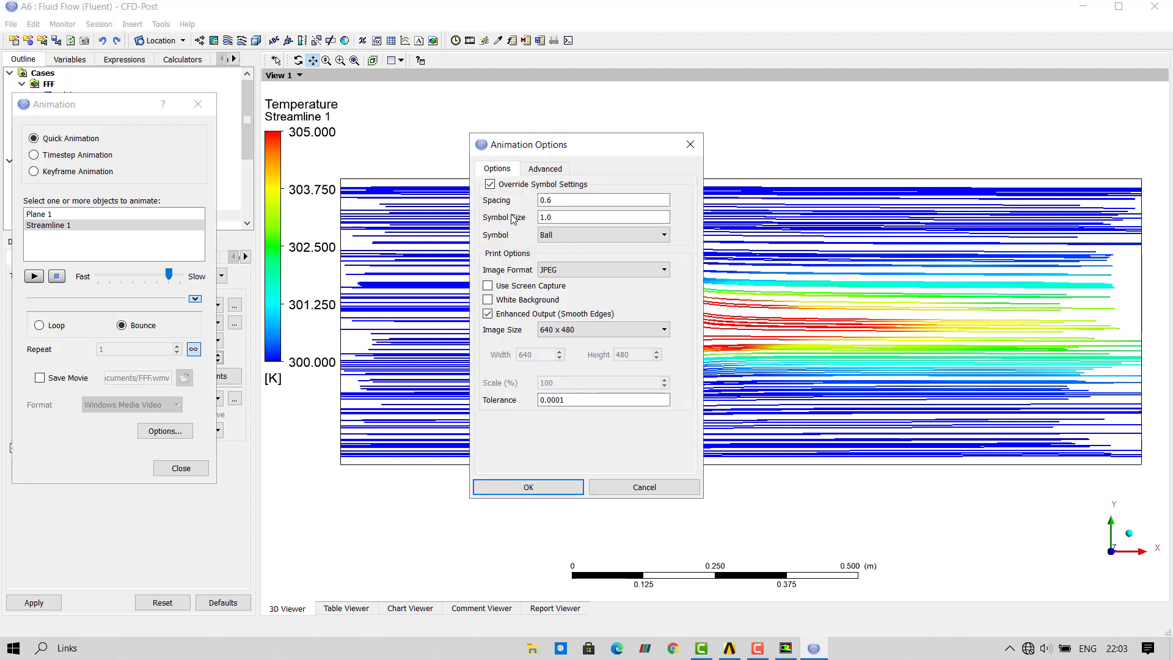
click(562, 219)
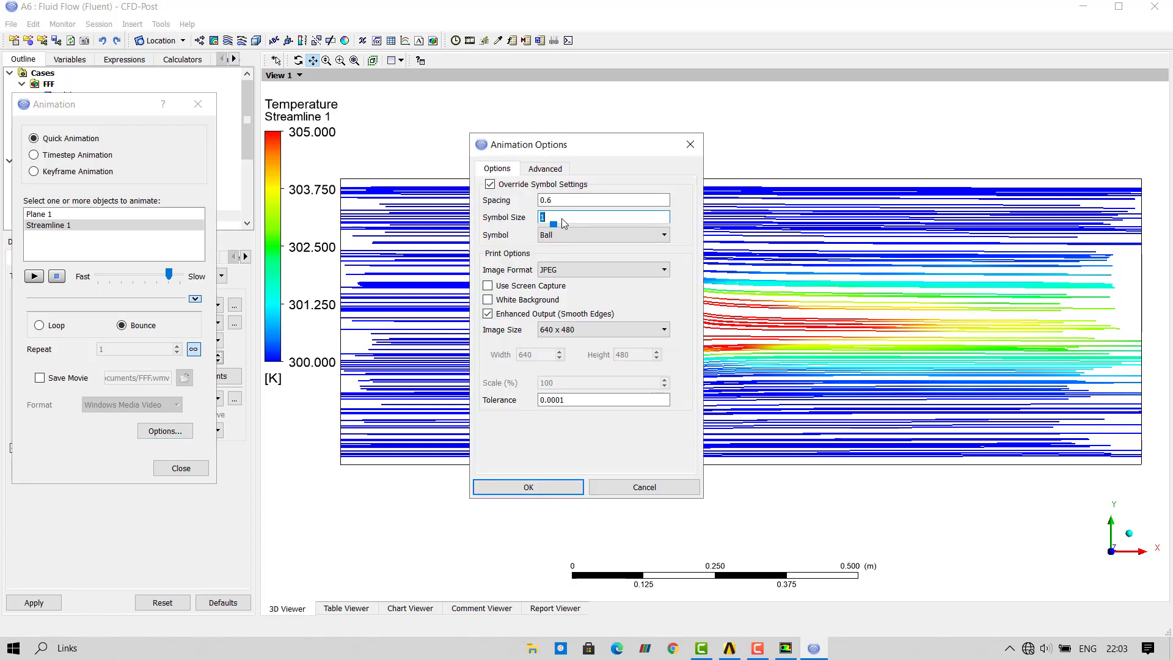
text(0.5)
click(548, 496)
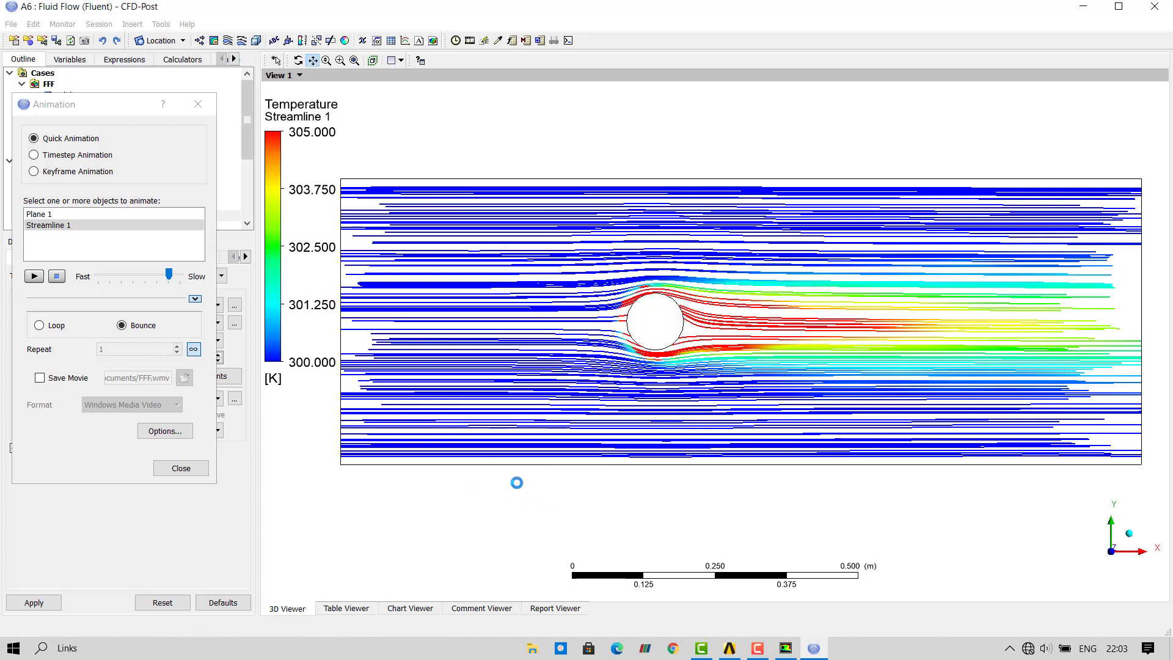
click(34, 277)
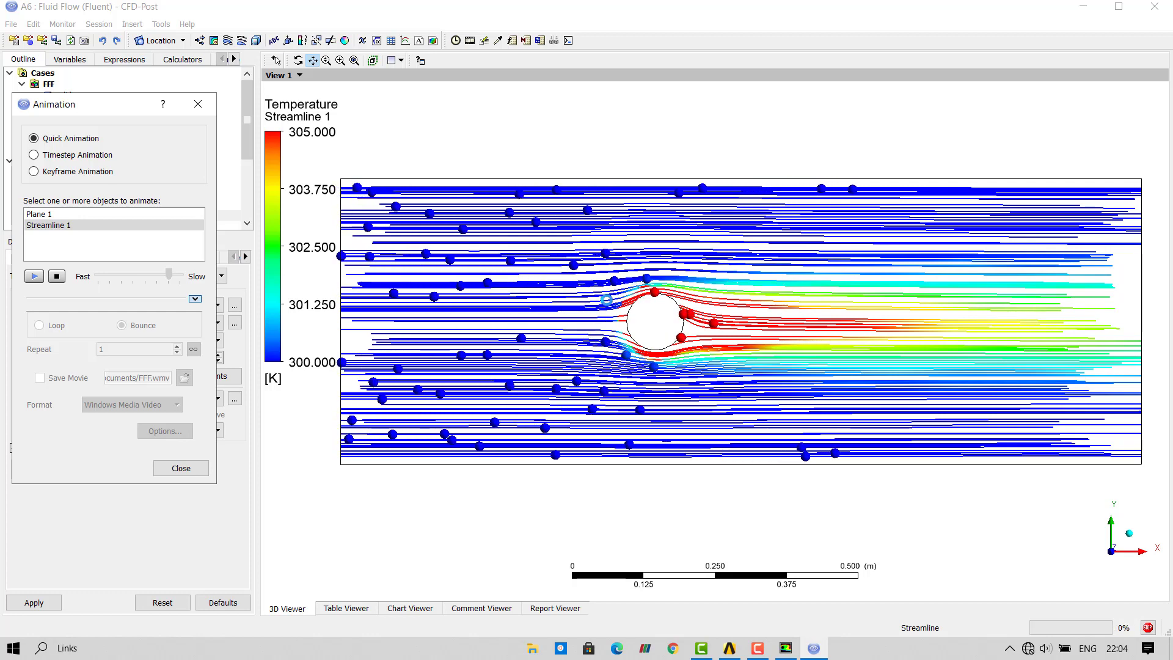
click(662, 338)
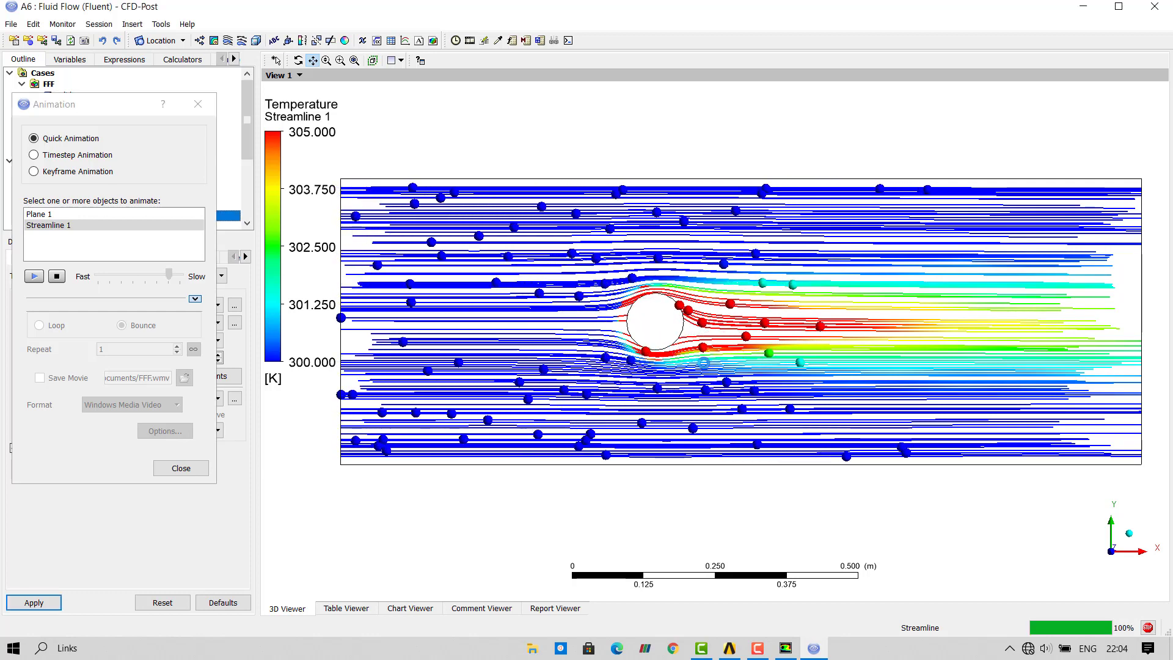